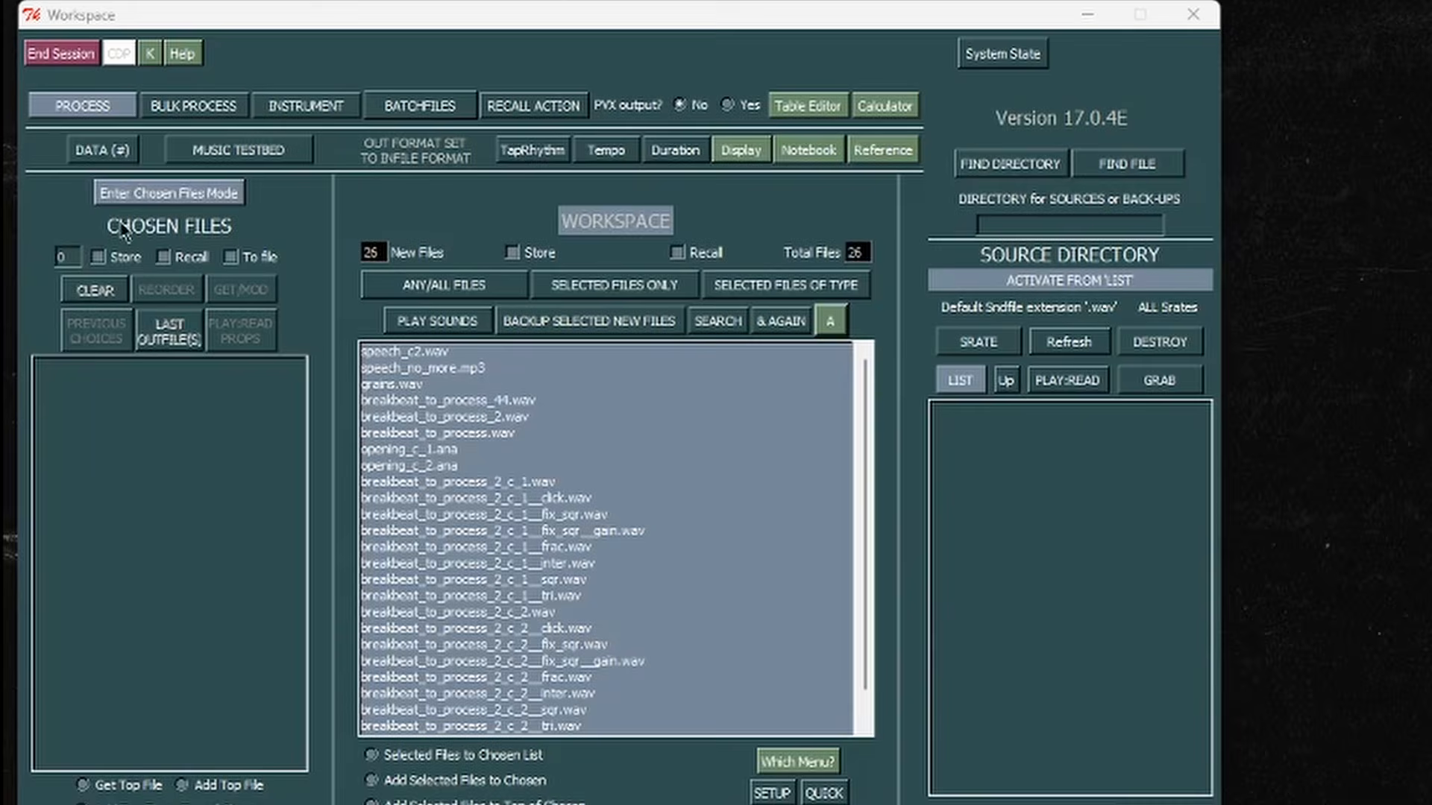
Step: Add speech_c2.wav from the workspace to the chosen files list
left_click(158, 192)
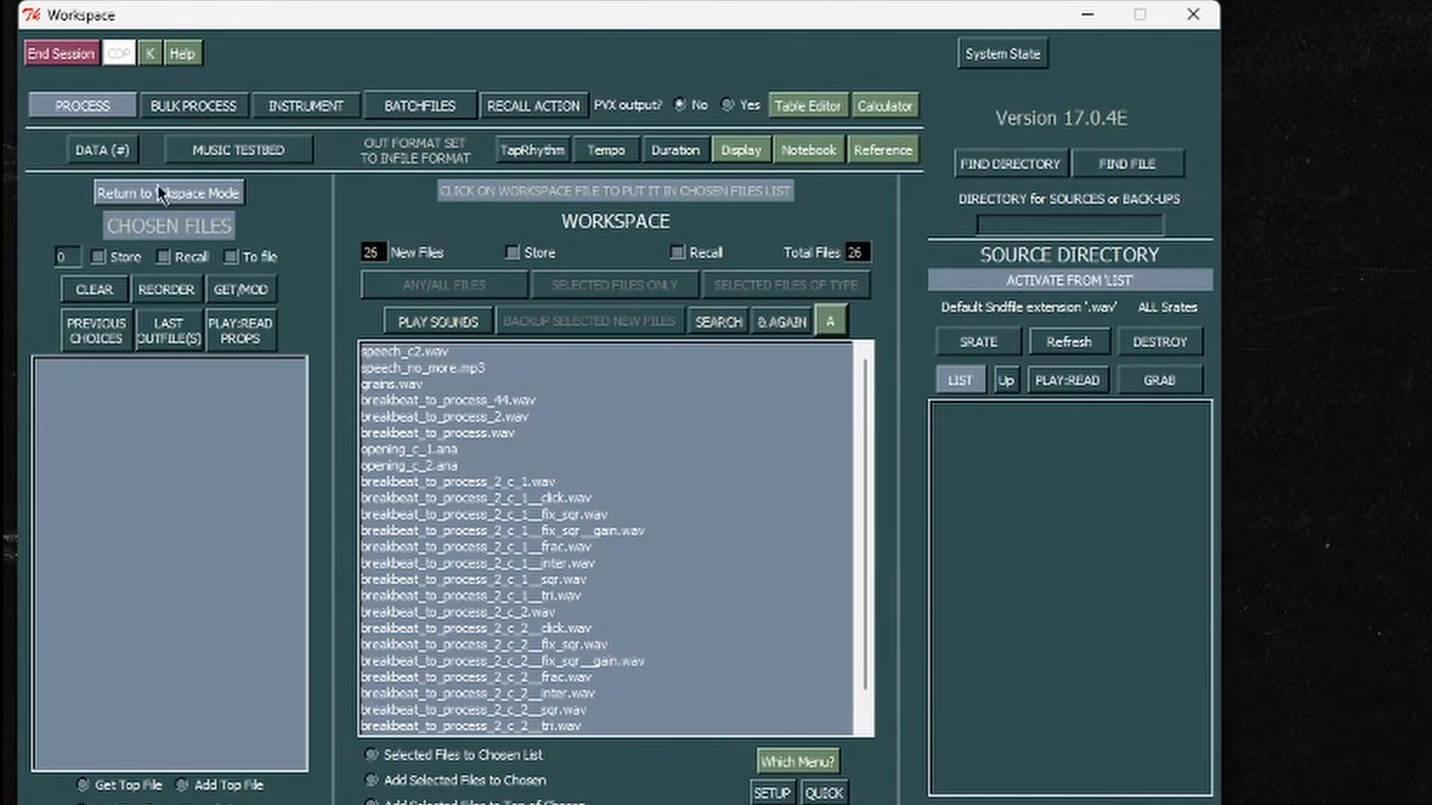
left_click(418, 352)
left_click(198, 196)
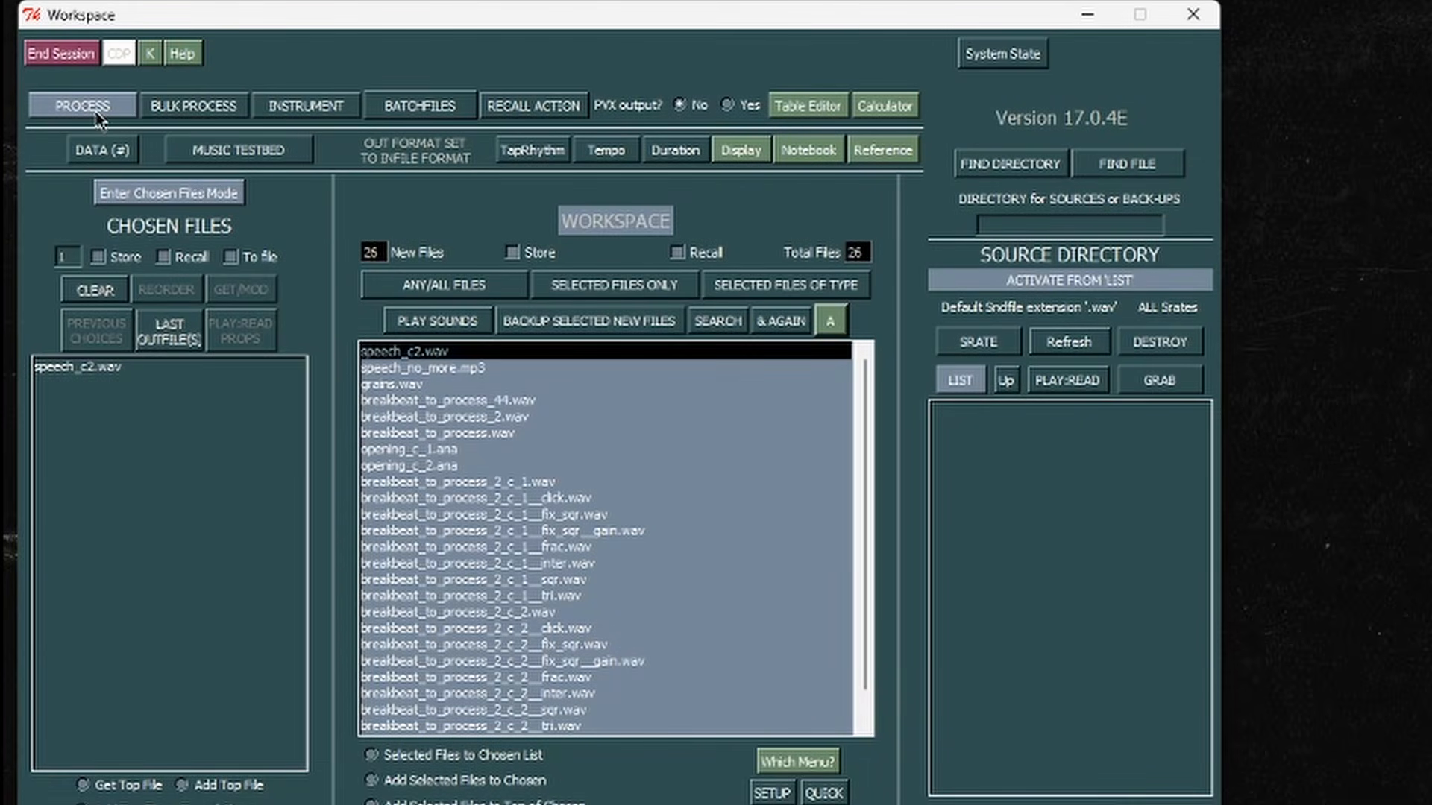
Step: Run the DISTORT average process on the chosen file with a cycle-group count of 4 and view the output
left_click(97, 111)
left_click(109, 214)
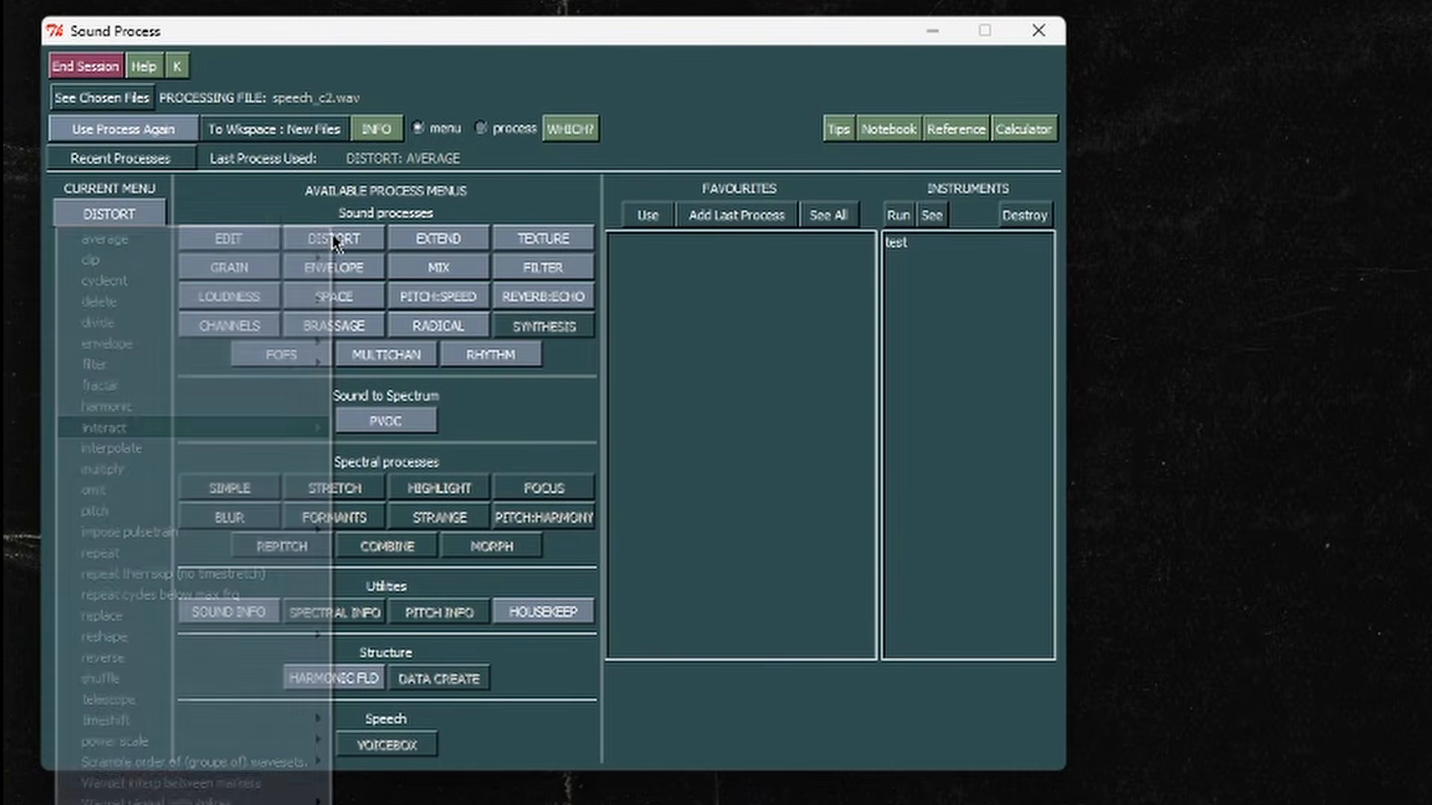
left_click(112, 237)
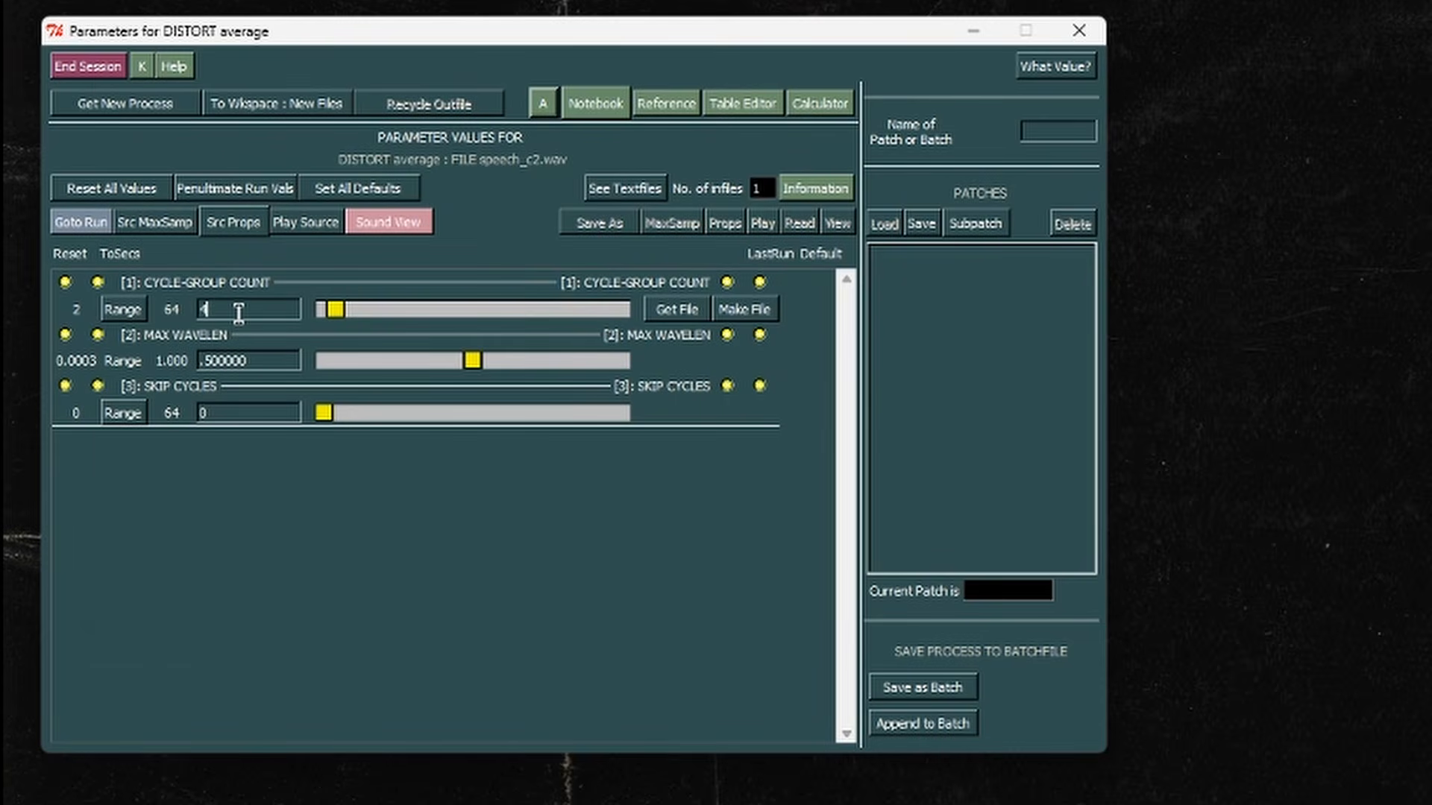
key("Return")
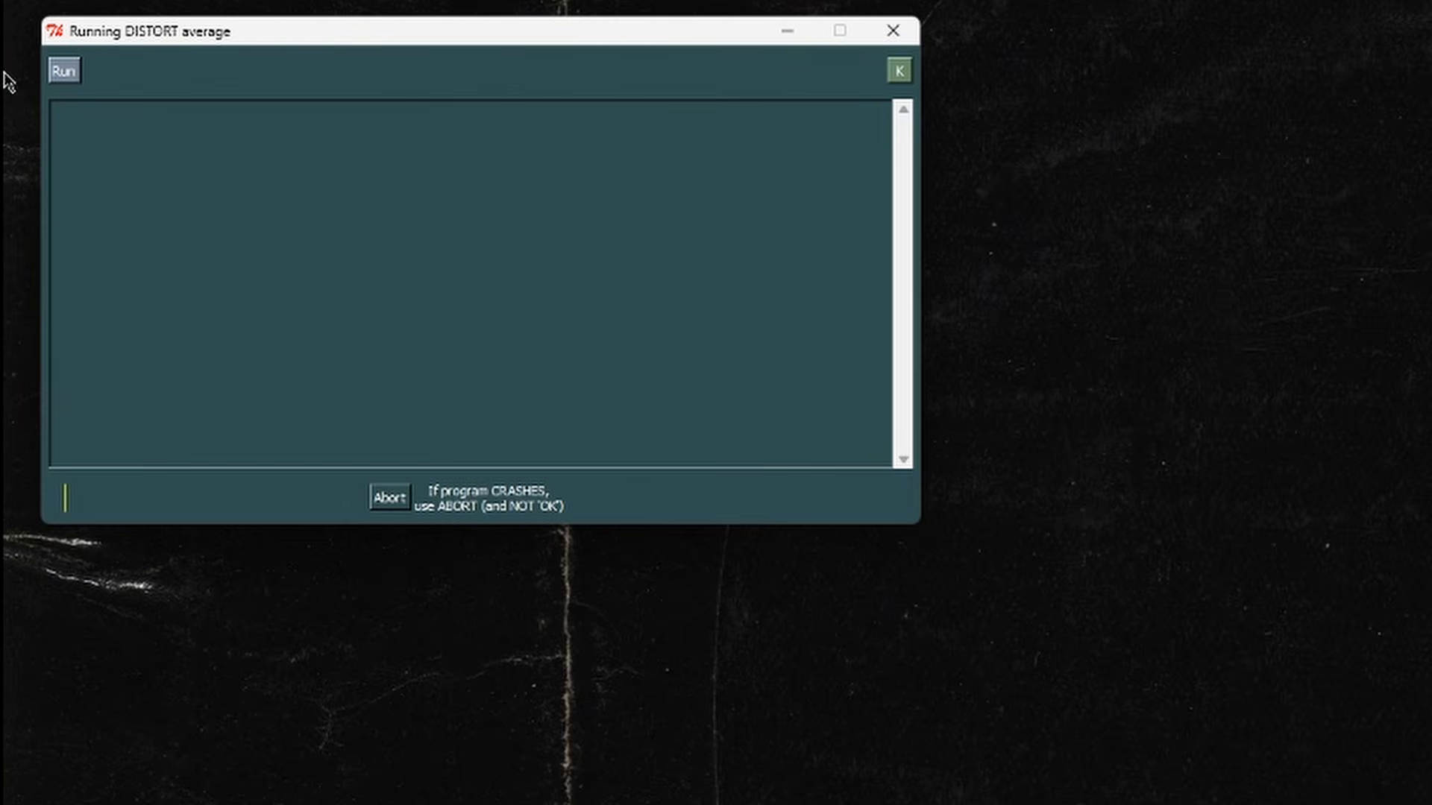
left_click(70, 74)
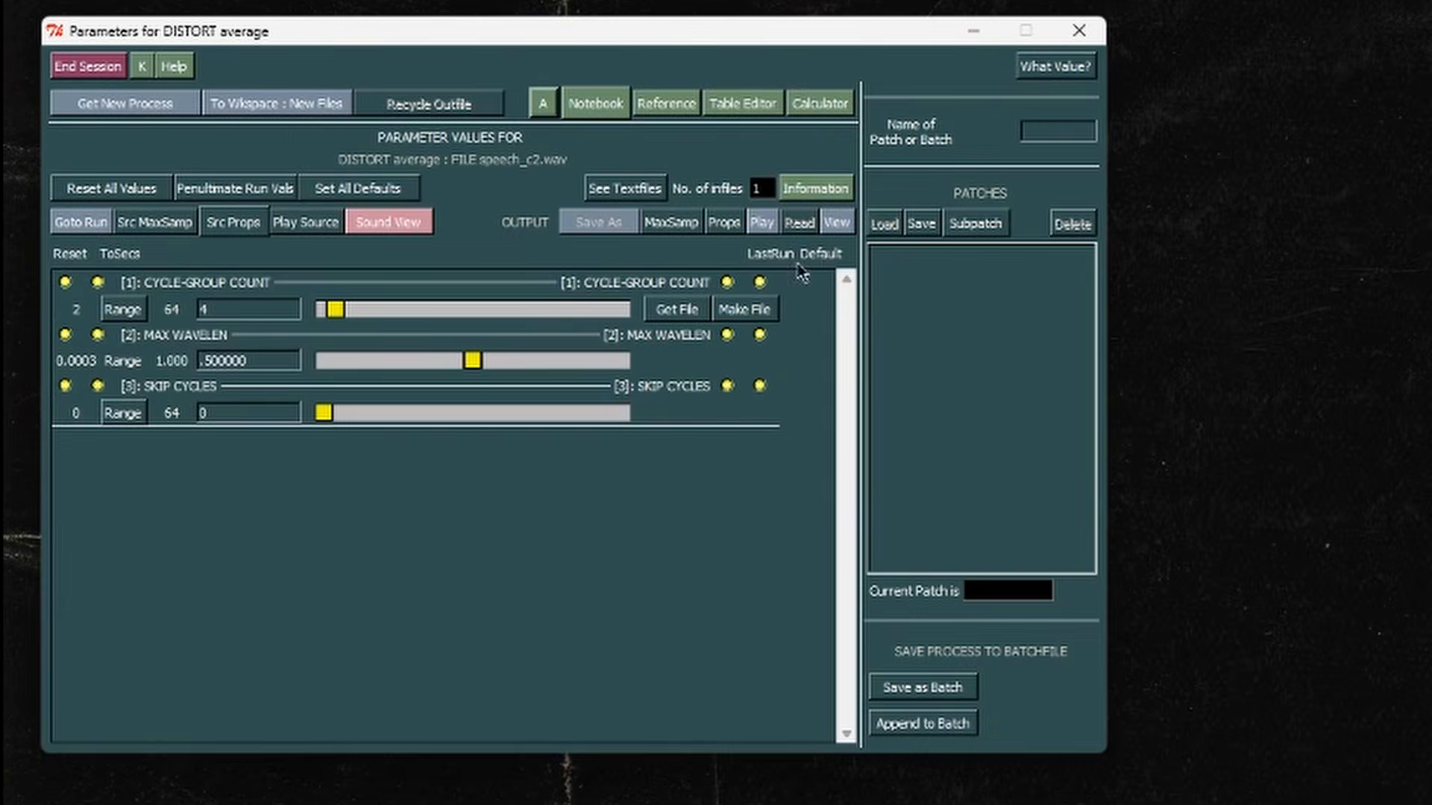
left_click(836, 223)
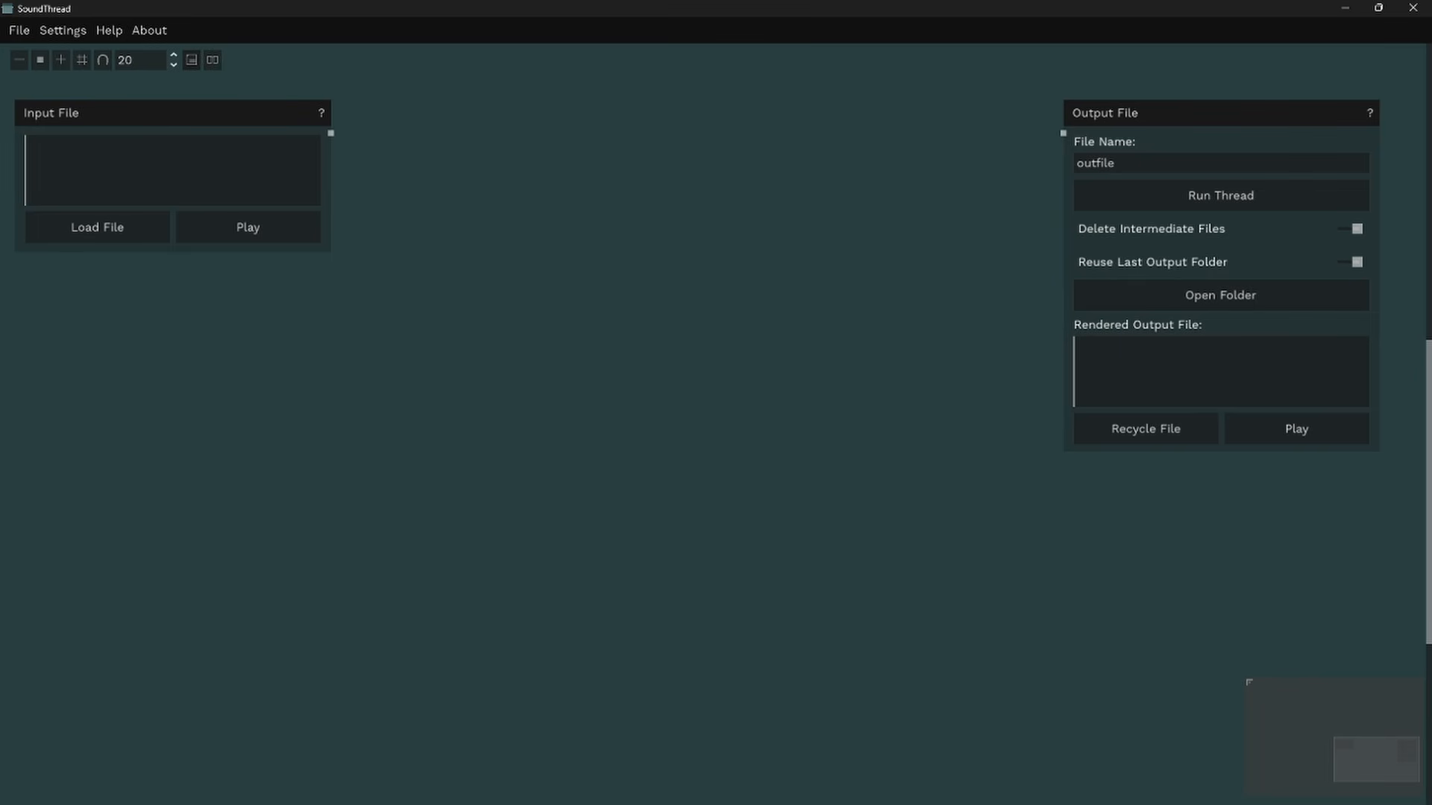
Step: In SoundThread, look through the time-domain distortion processes and the utility nodes that can be added
right_click(459, 142)
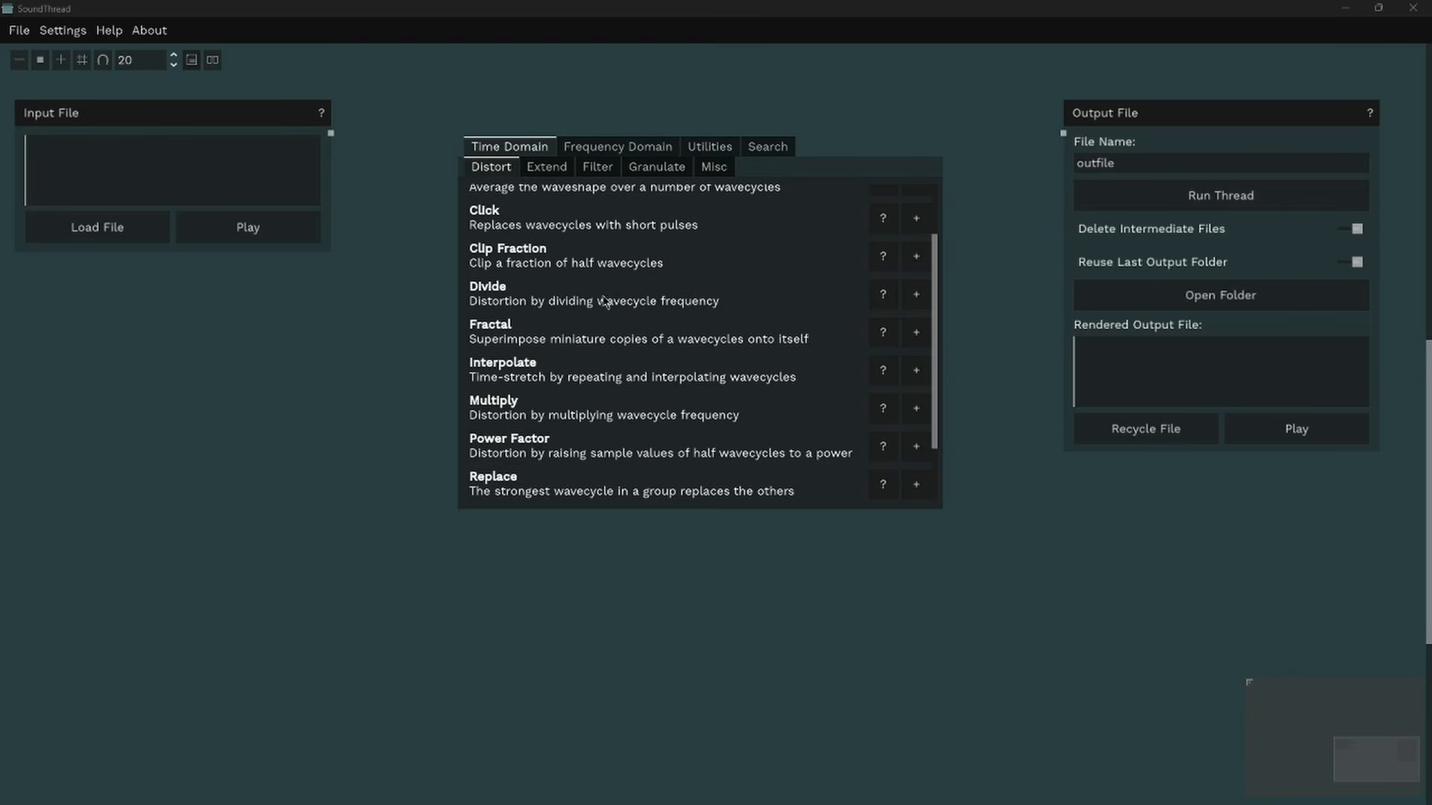
scroll(605, 300, "up", 2)
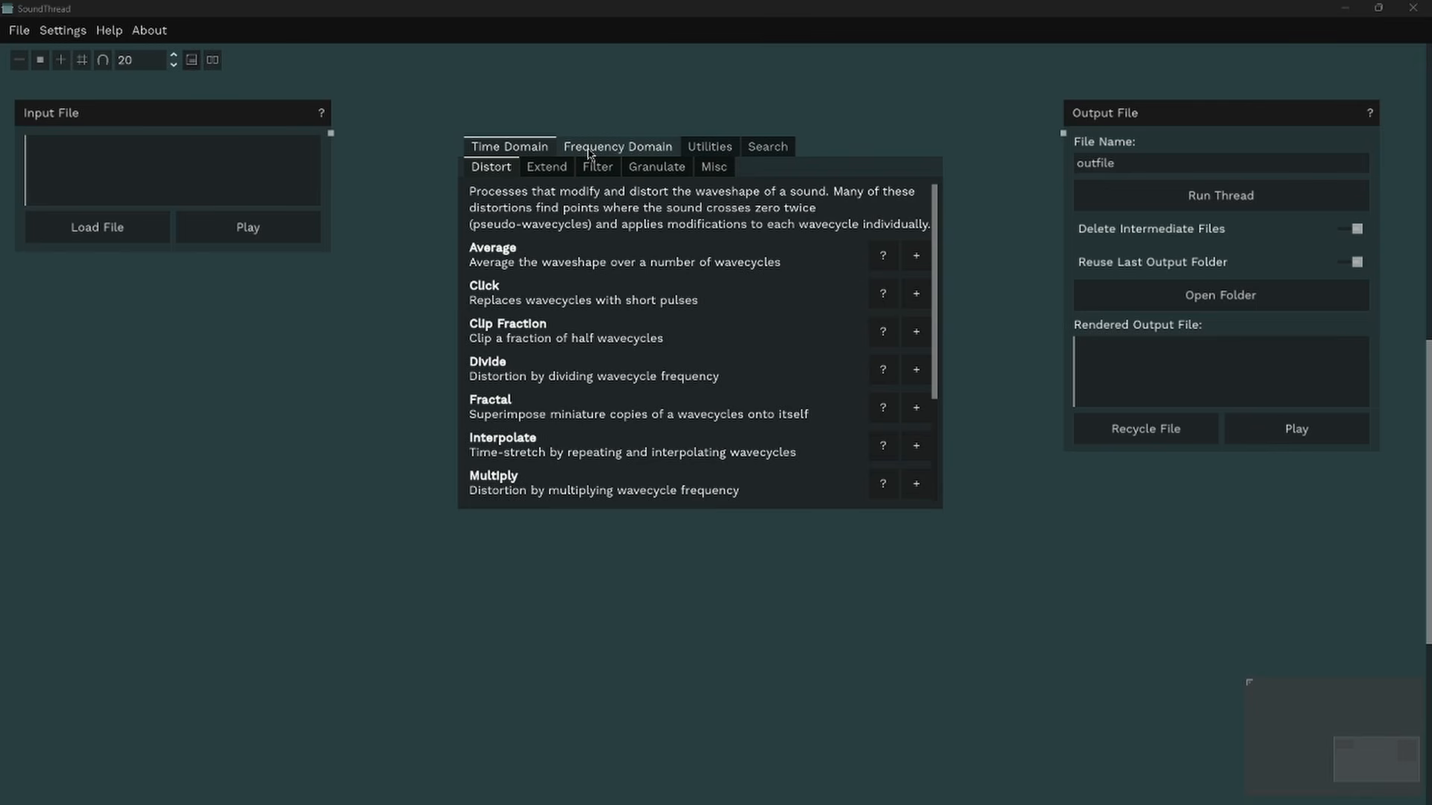
left_click(680, 149)
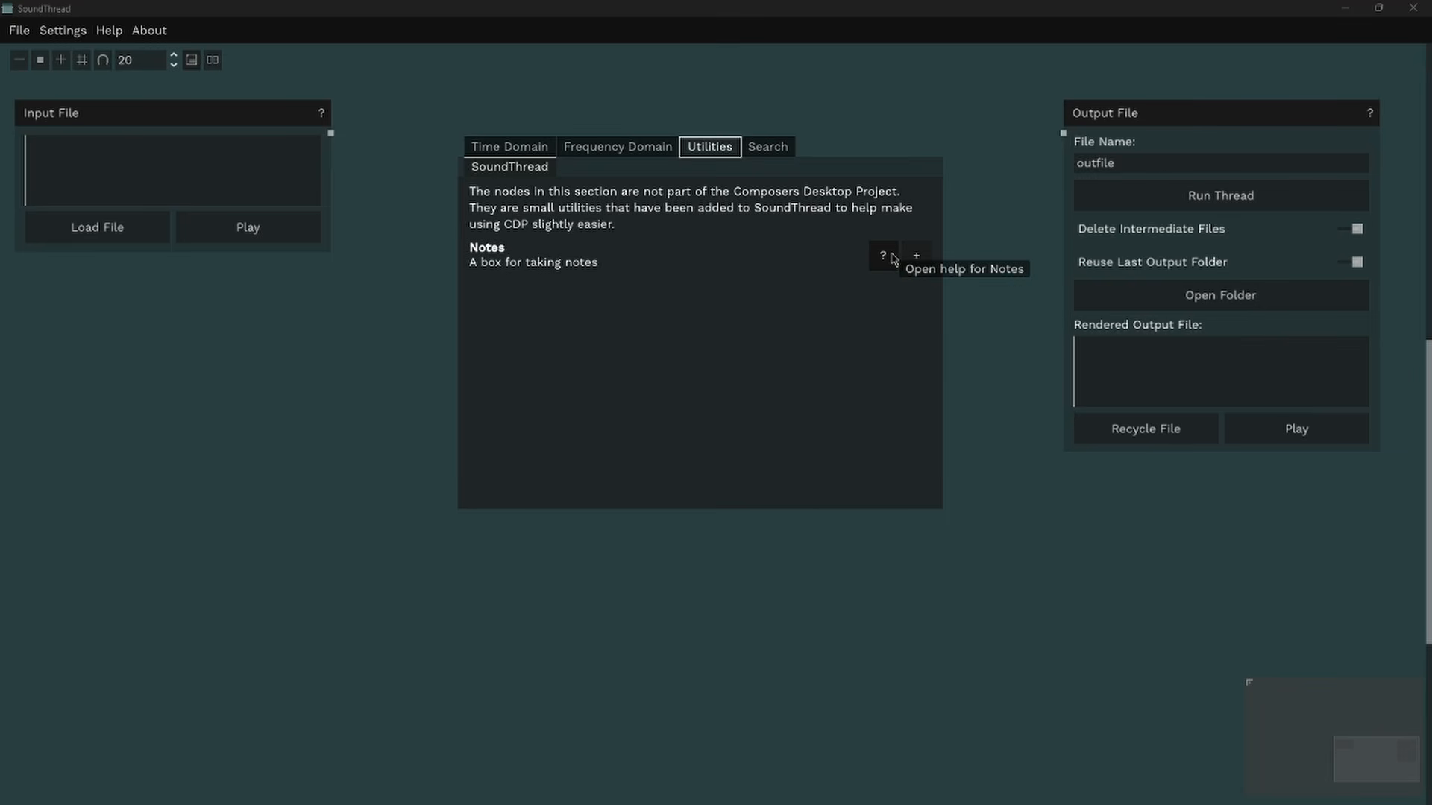
Step: Search the available processes for "time" and clear the search term
left_click(773, 148)
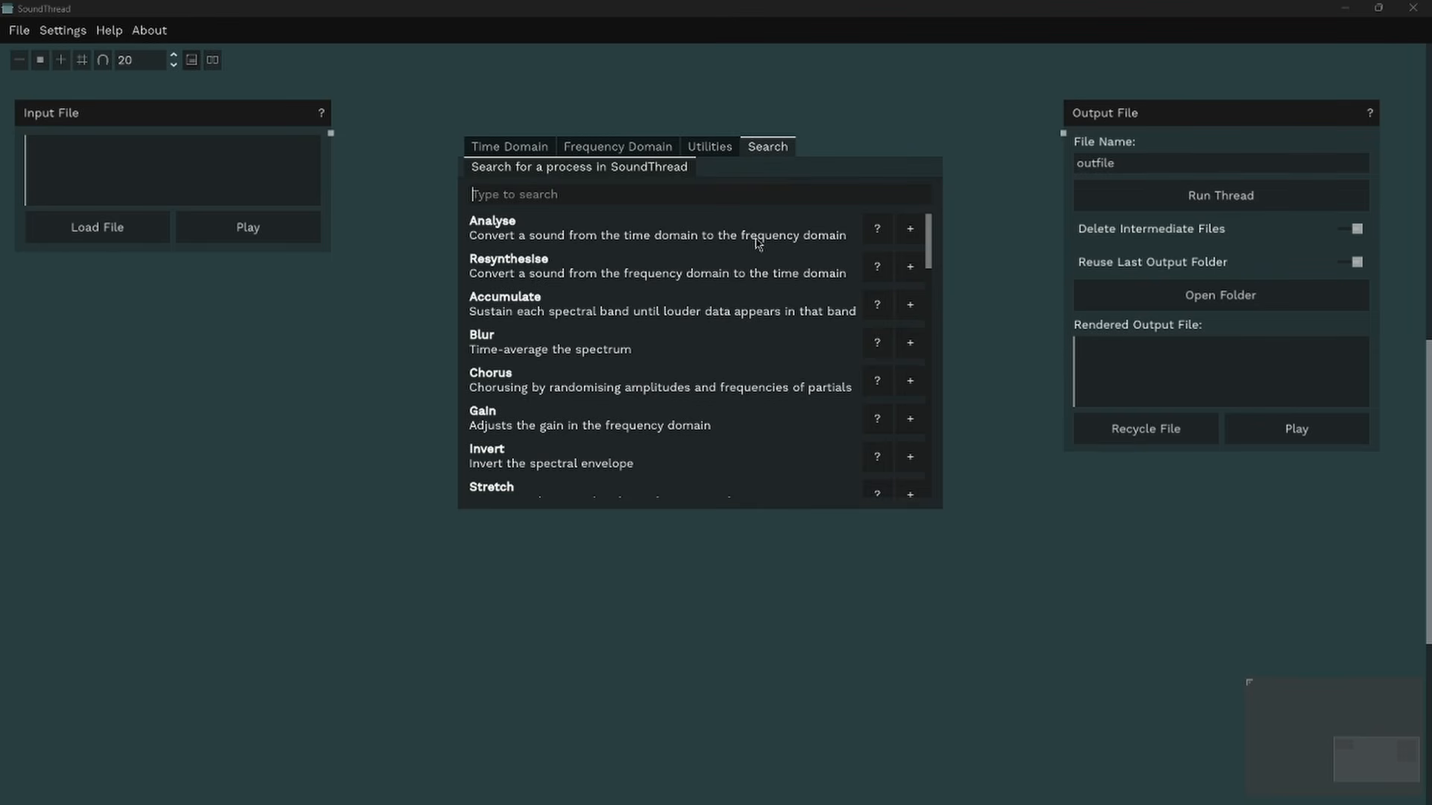
type("time")
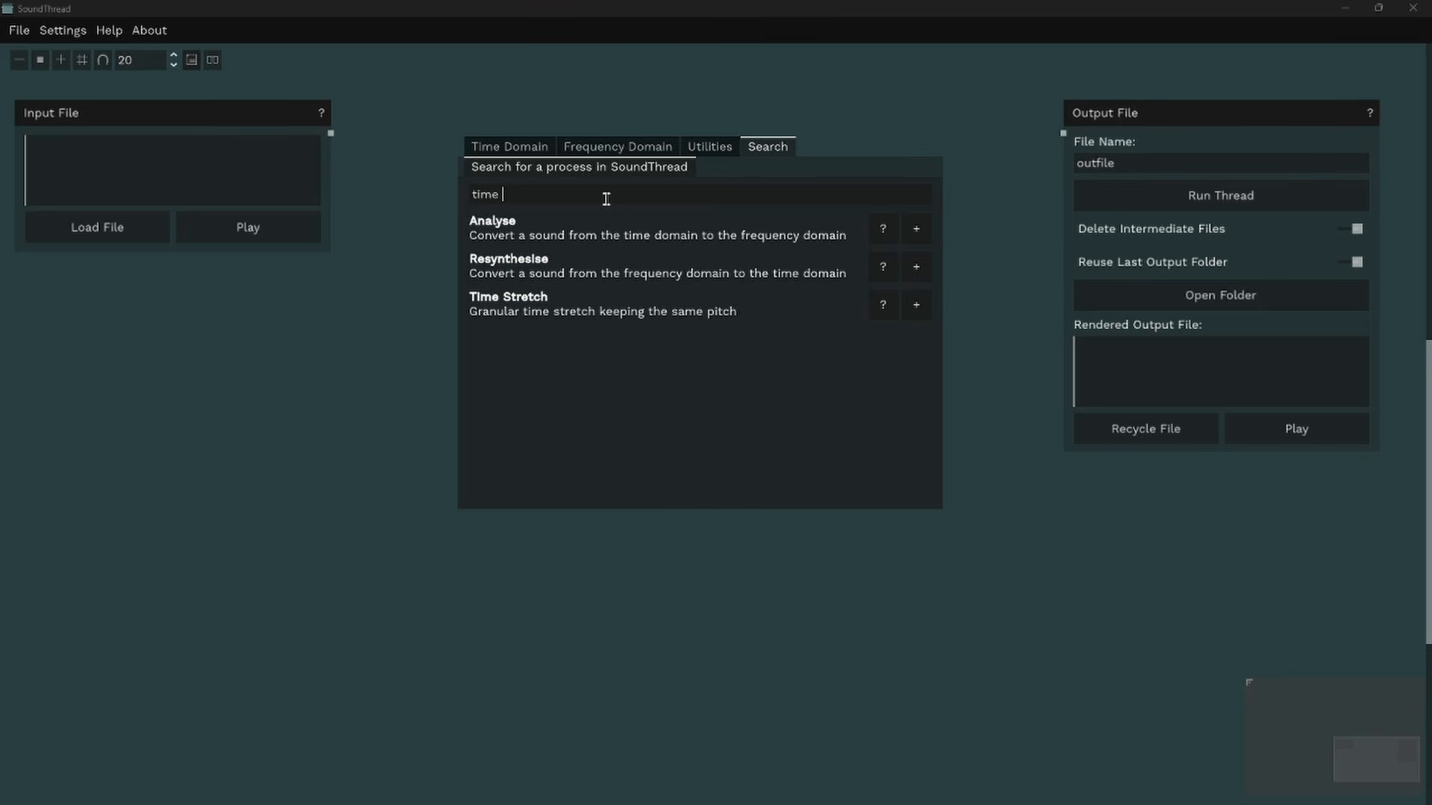
double_click(463, 195)
key("BackSpace")
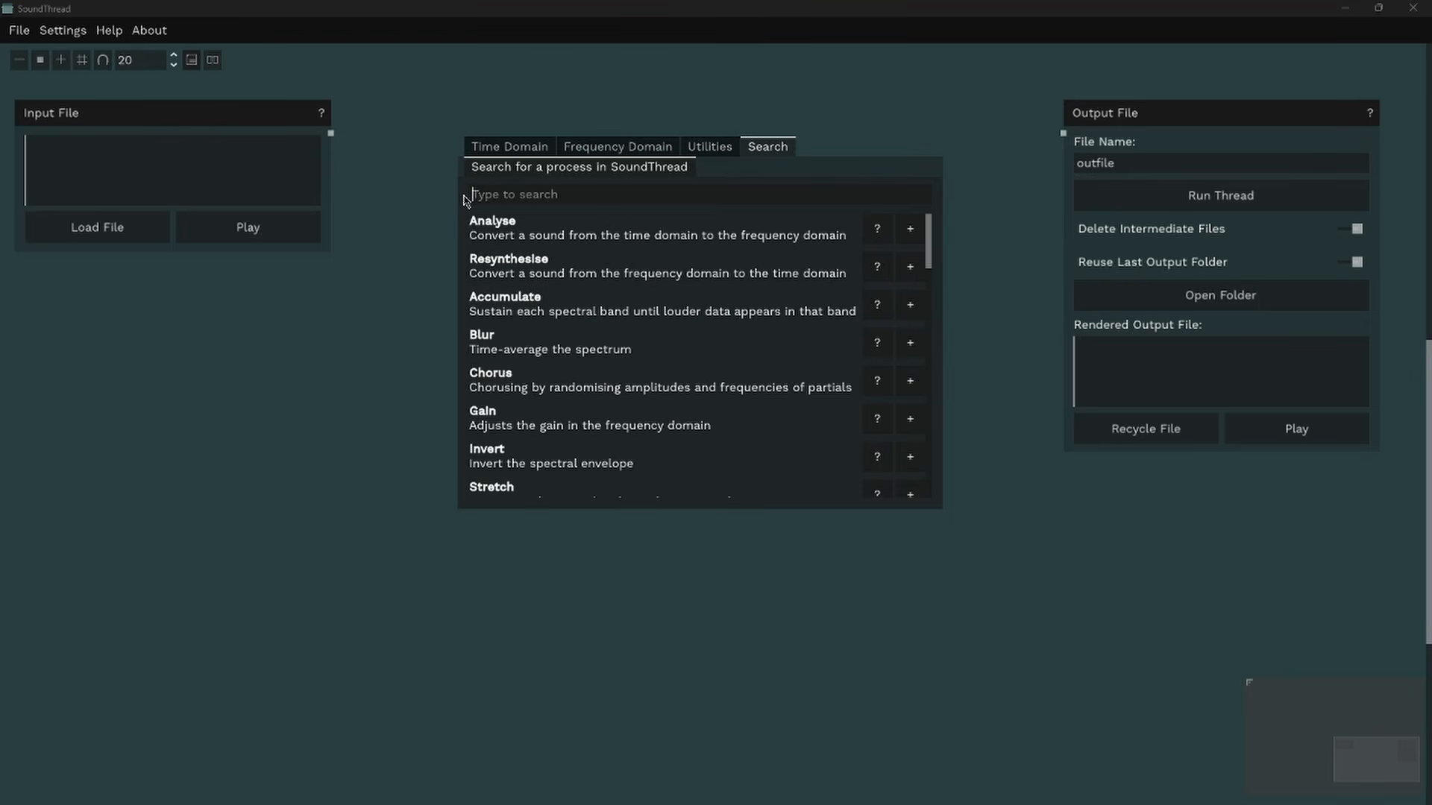
Step: Add a Distort: Divide node beside the Input File node and connect it between the input and output nodes
left_click(500, 151)
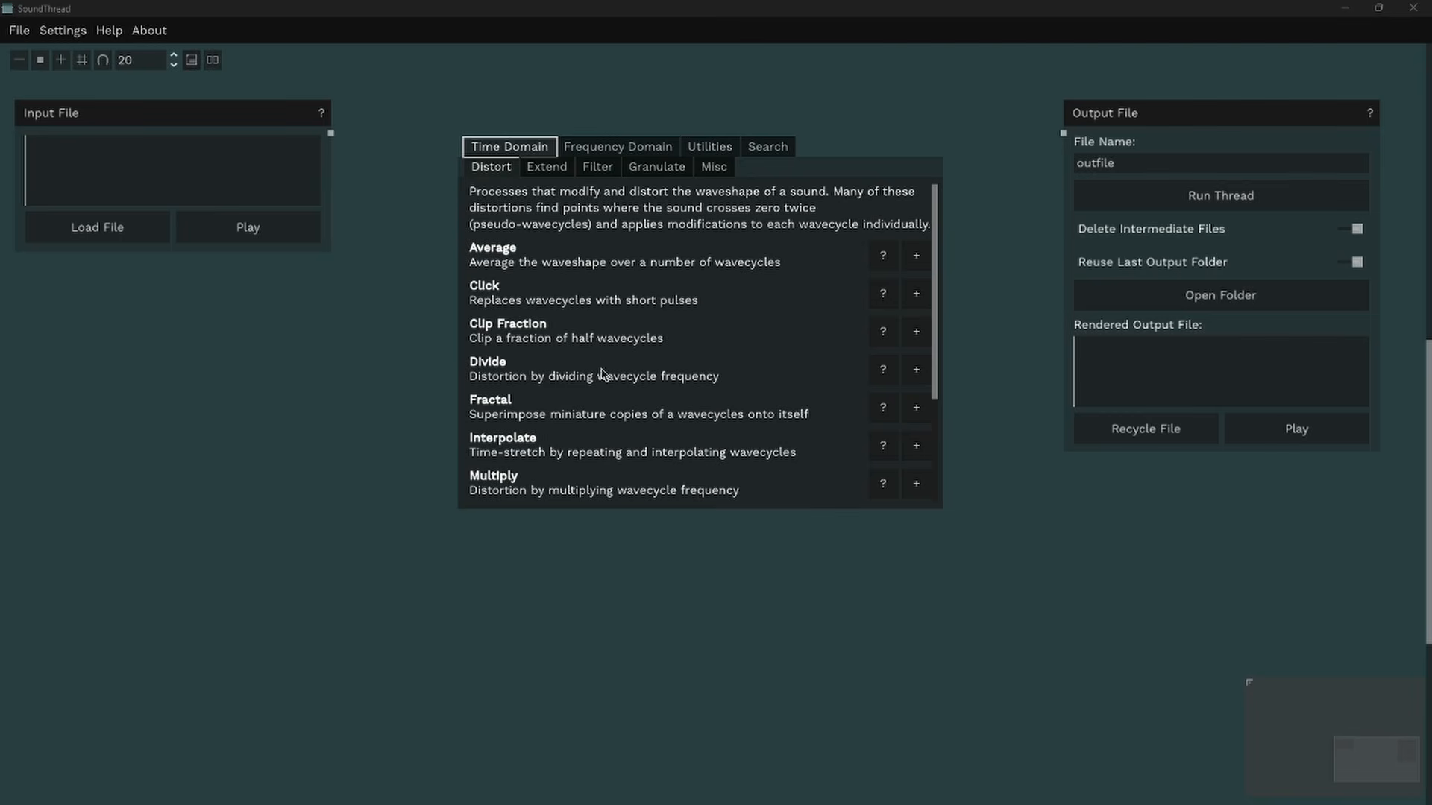
scroll(571, 374, "down", 3)
scroll(570, 374, "up", 3)
left_click(917, 370)
left_click_drag(518, 149, 484, 117)
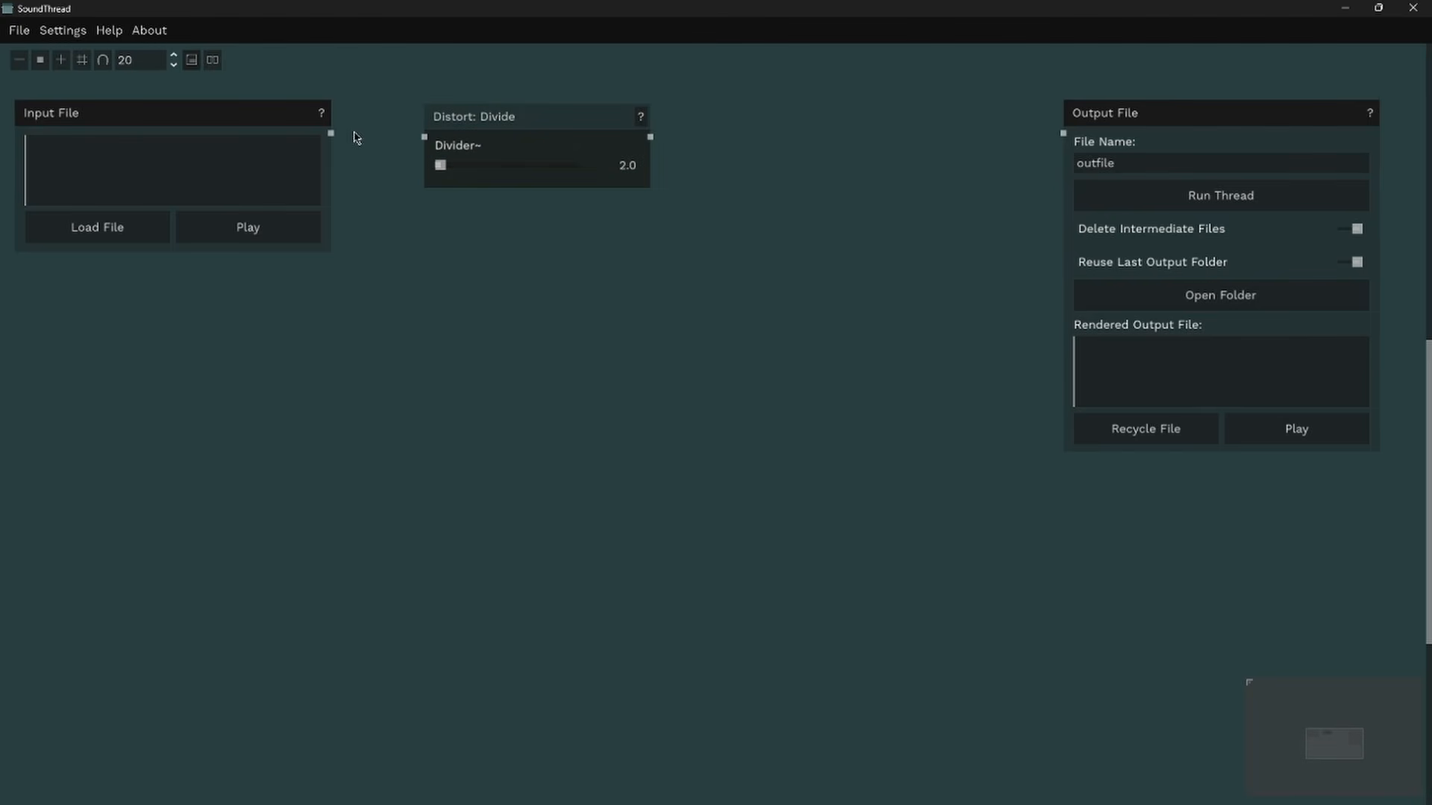
left_click_drag(330, 135, 424, 138)
left_click_drag(651, 137, 1062, 133)
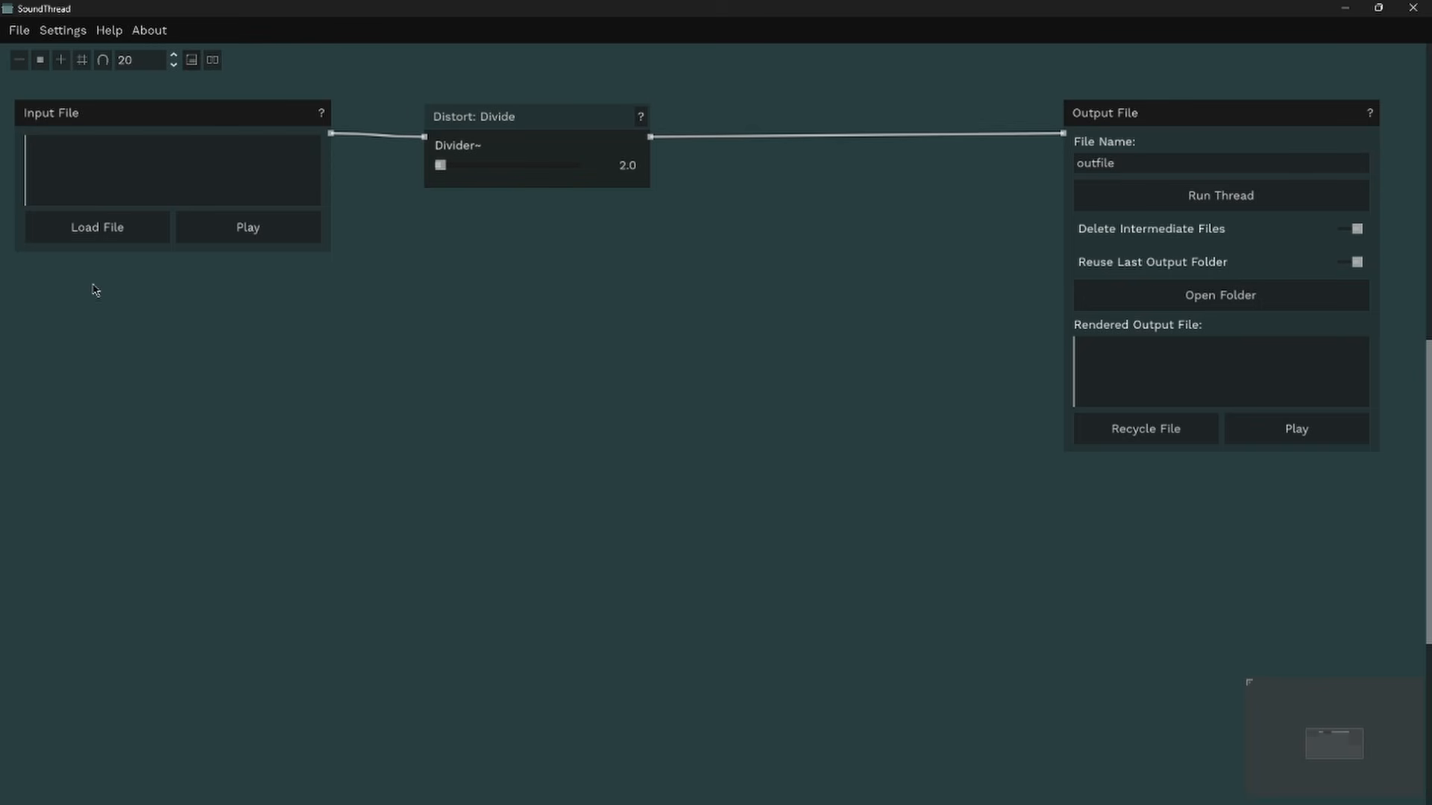
Step: Load piano.wav from the input_sounds folder of SoundThread_example as the input file
left_click(106, 239)
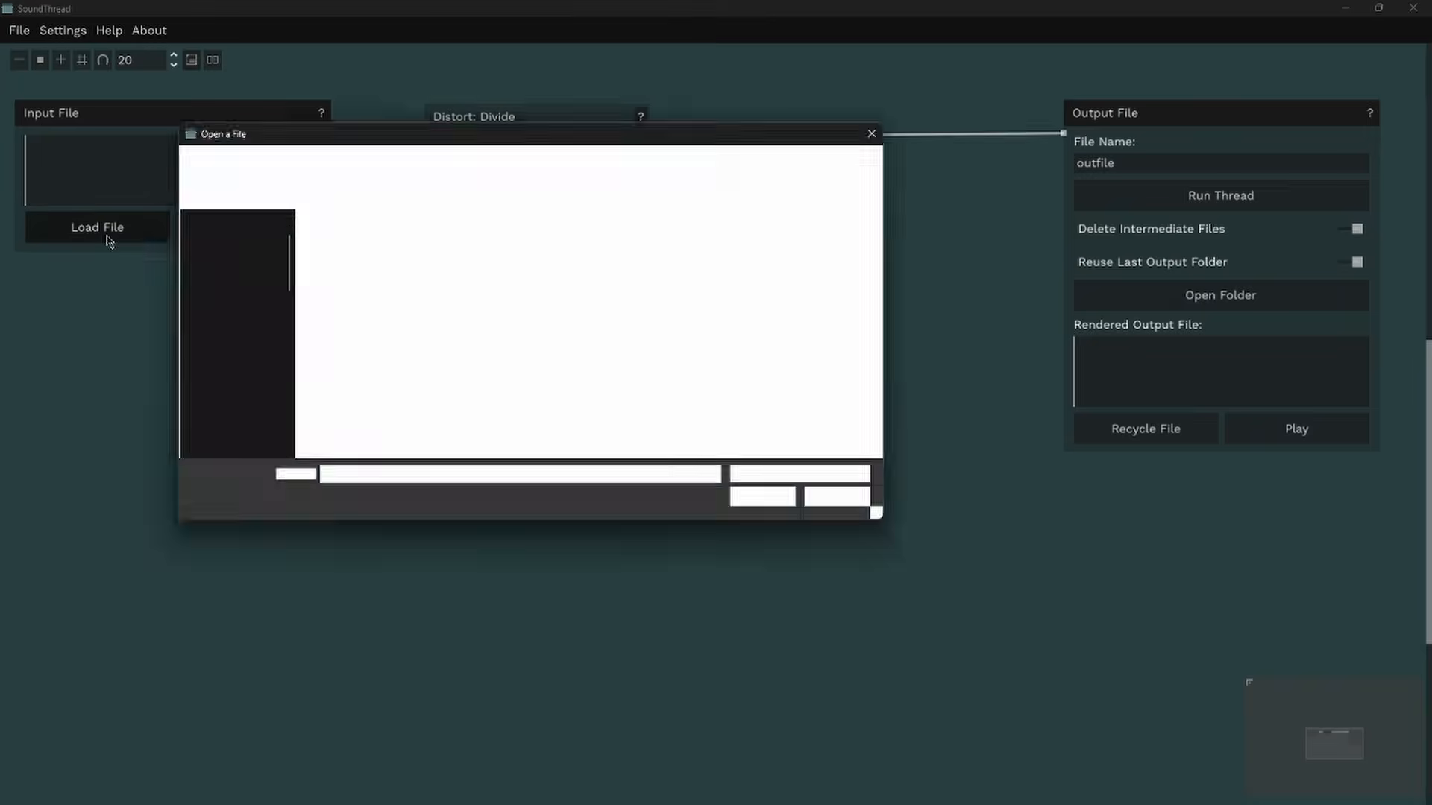
left_click(361, 246)
double_click(362, 244)
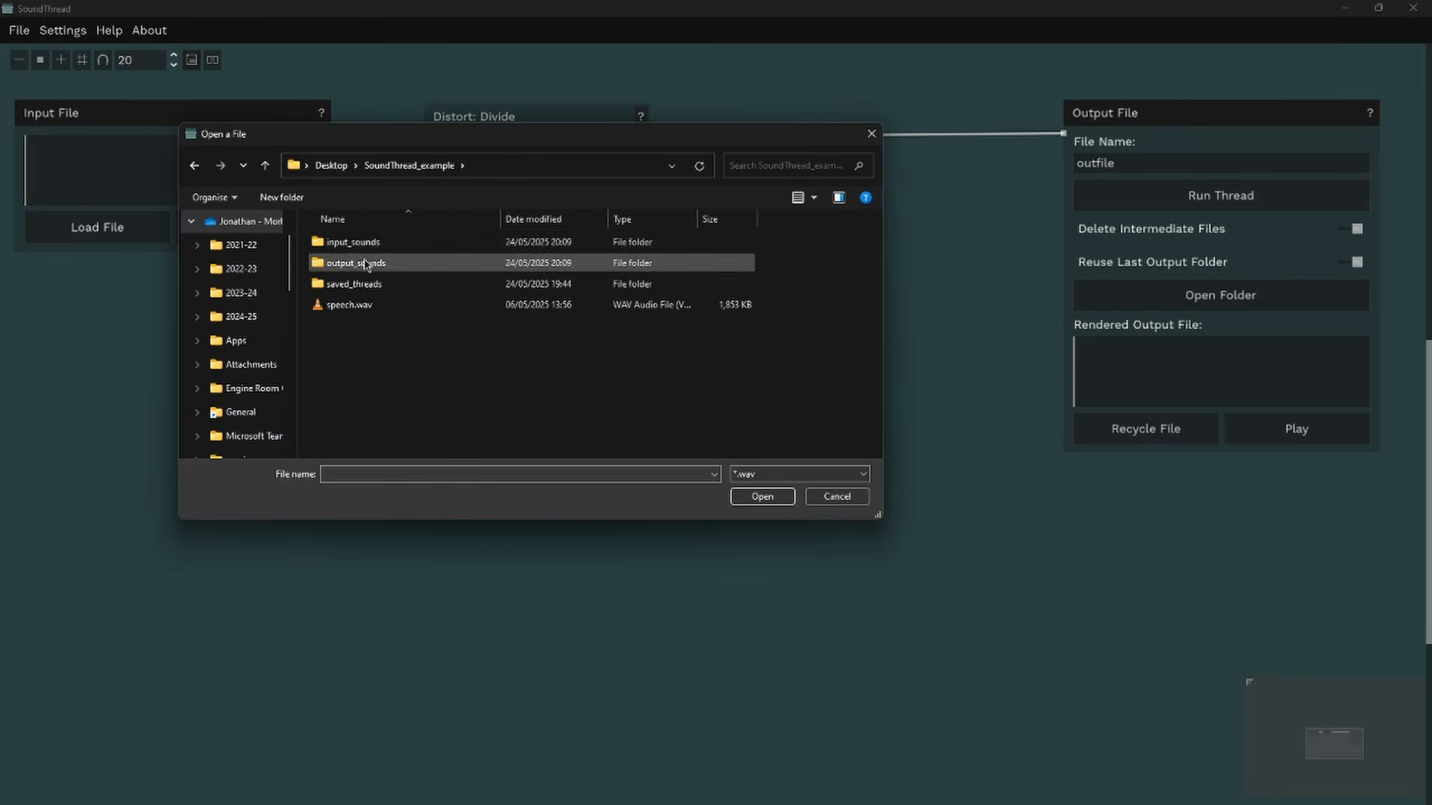
double_click(362, 244)
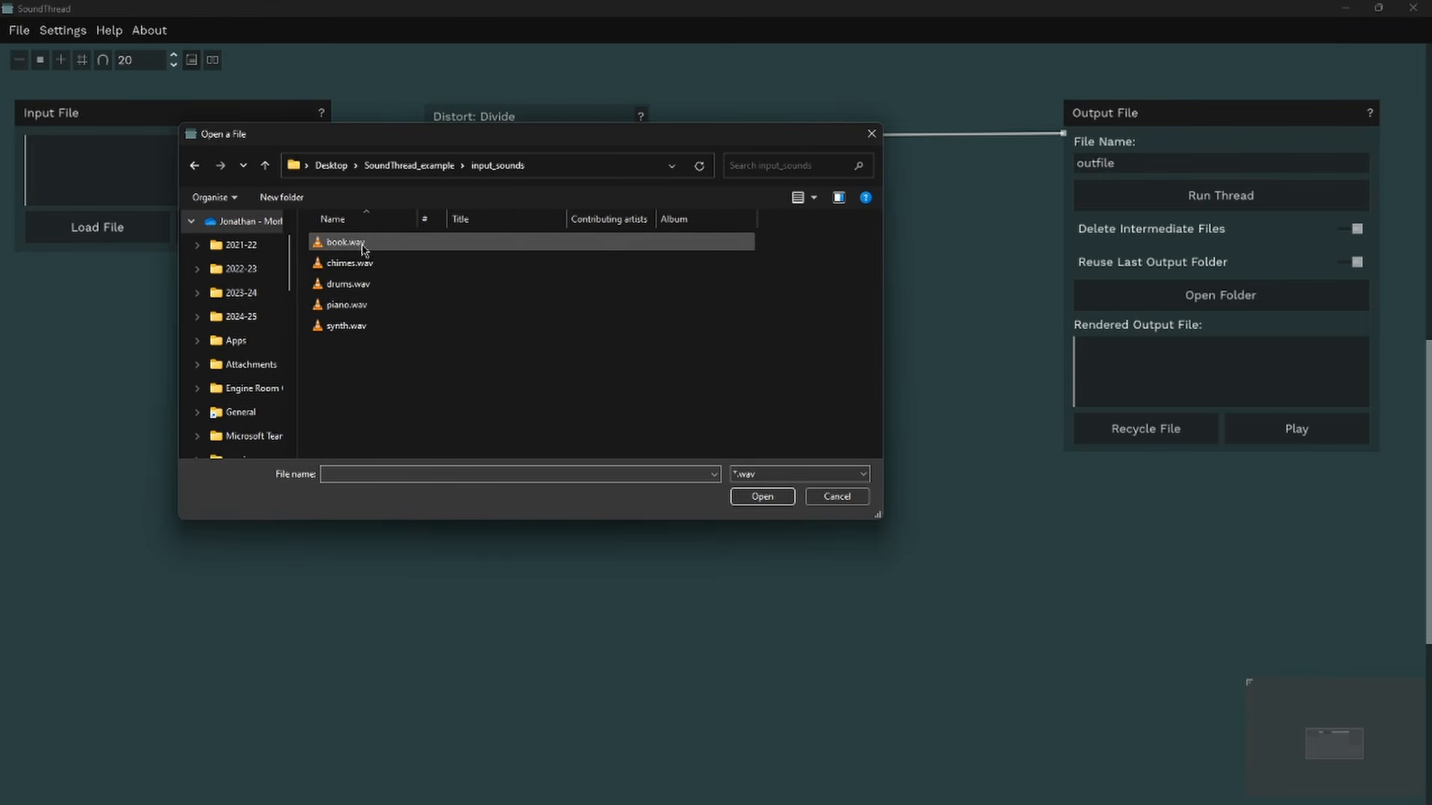
left_click(365, 305)
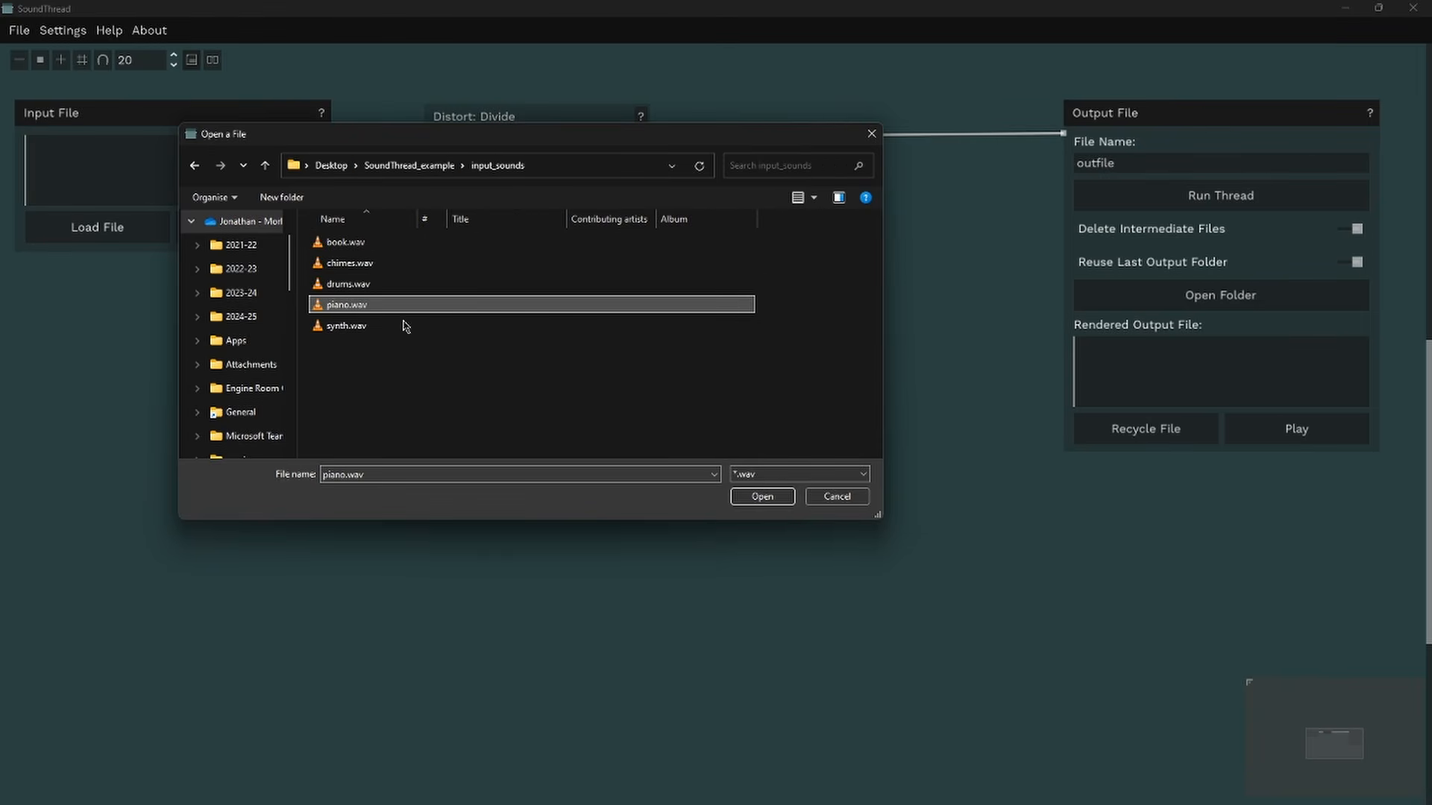
left_click(755, 496)
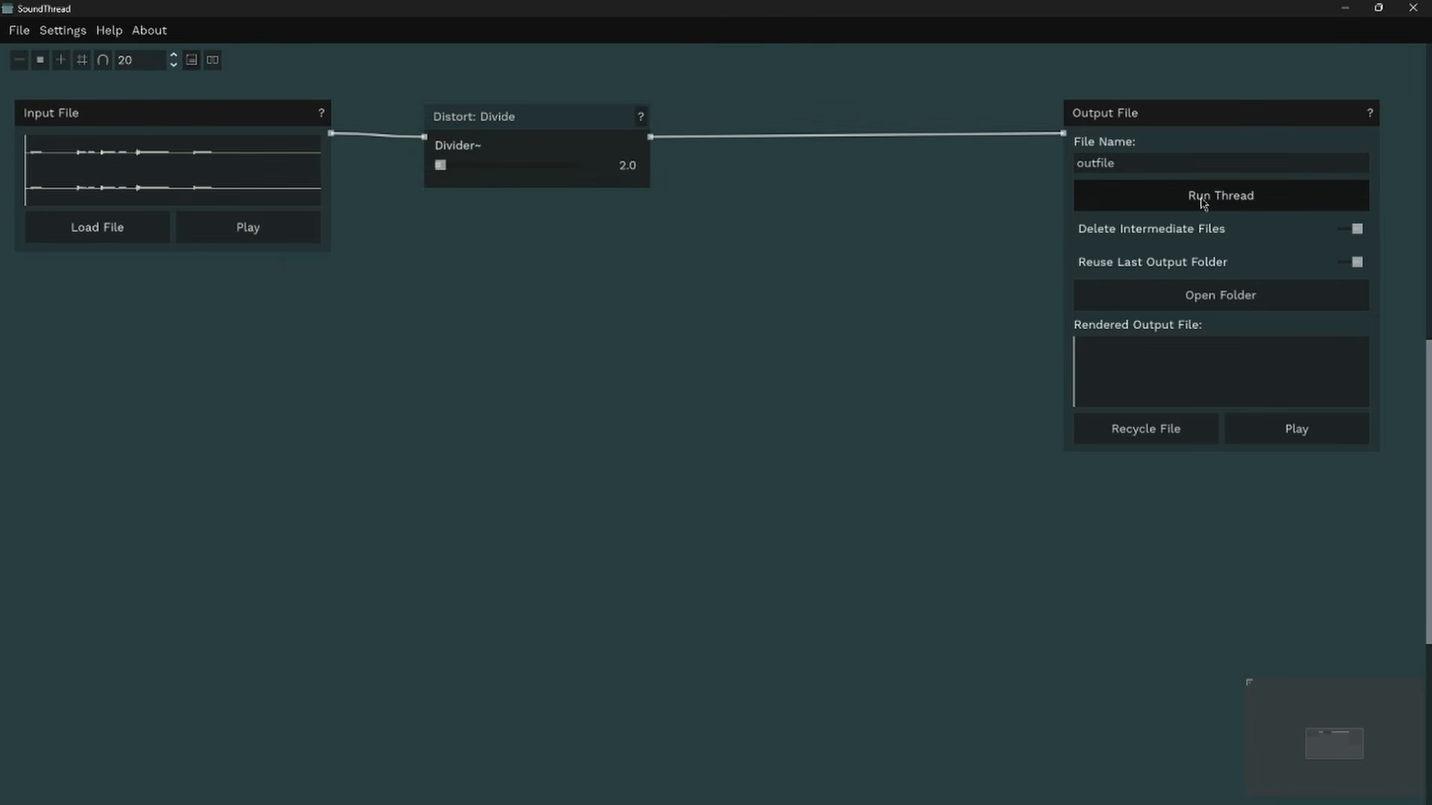
Step: Run the thread and listen to both the input sound and the rendered output file
left_click(275, 229)
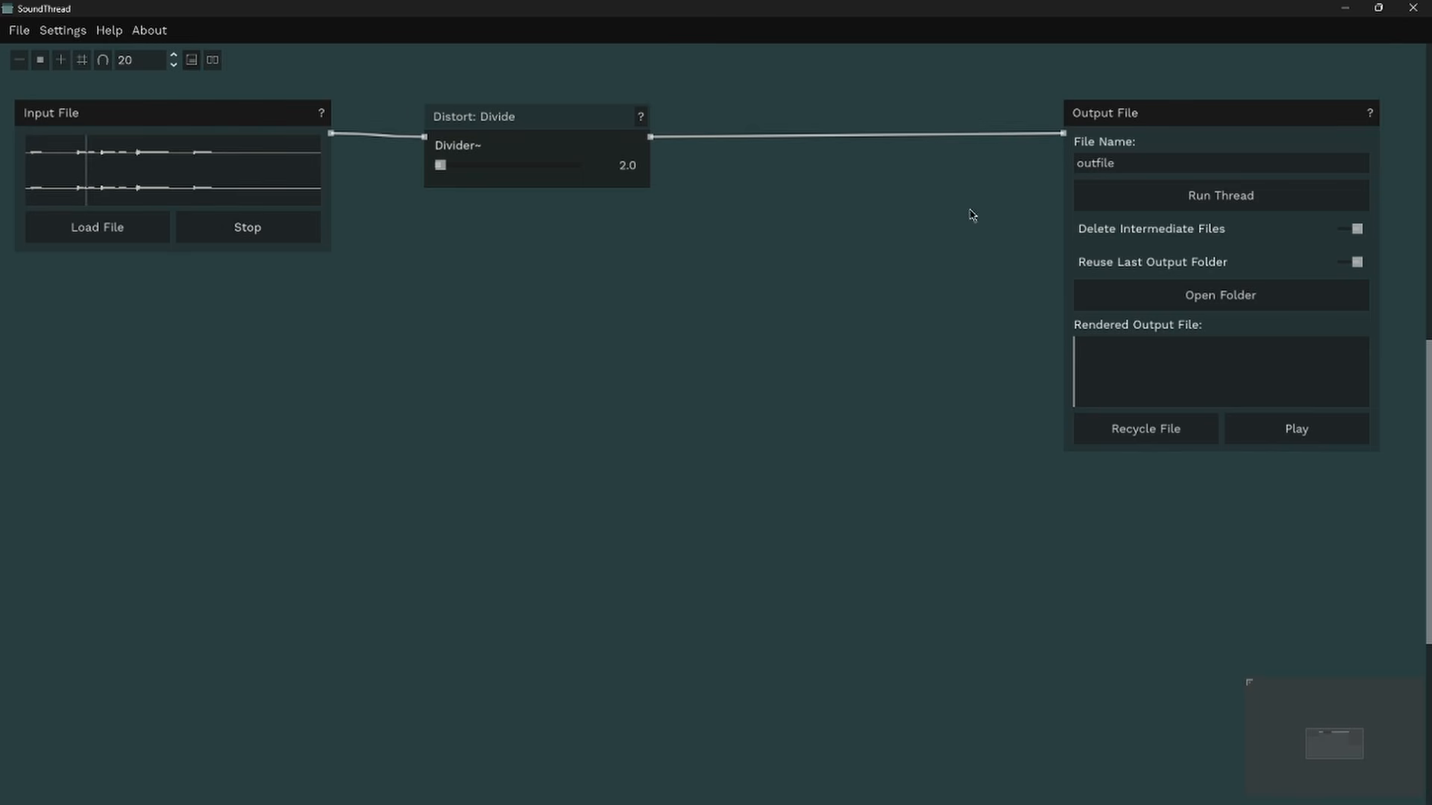
left_click(1108, 203)
left_click(255, 236)
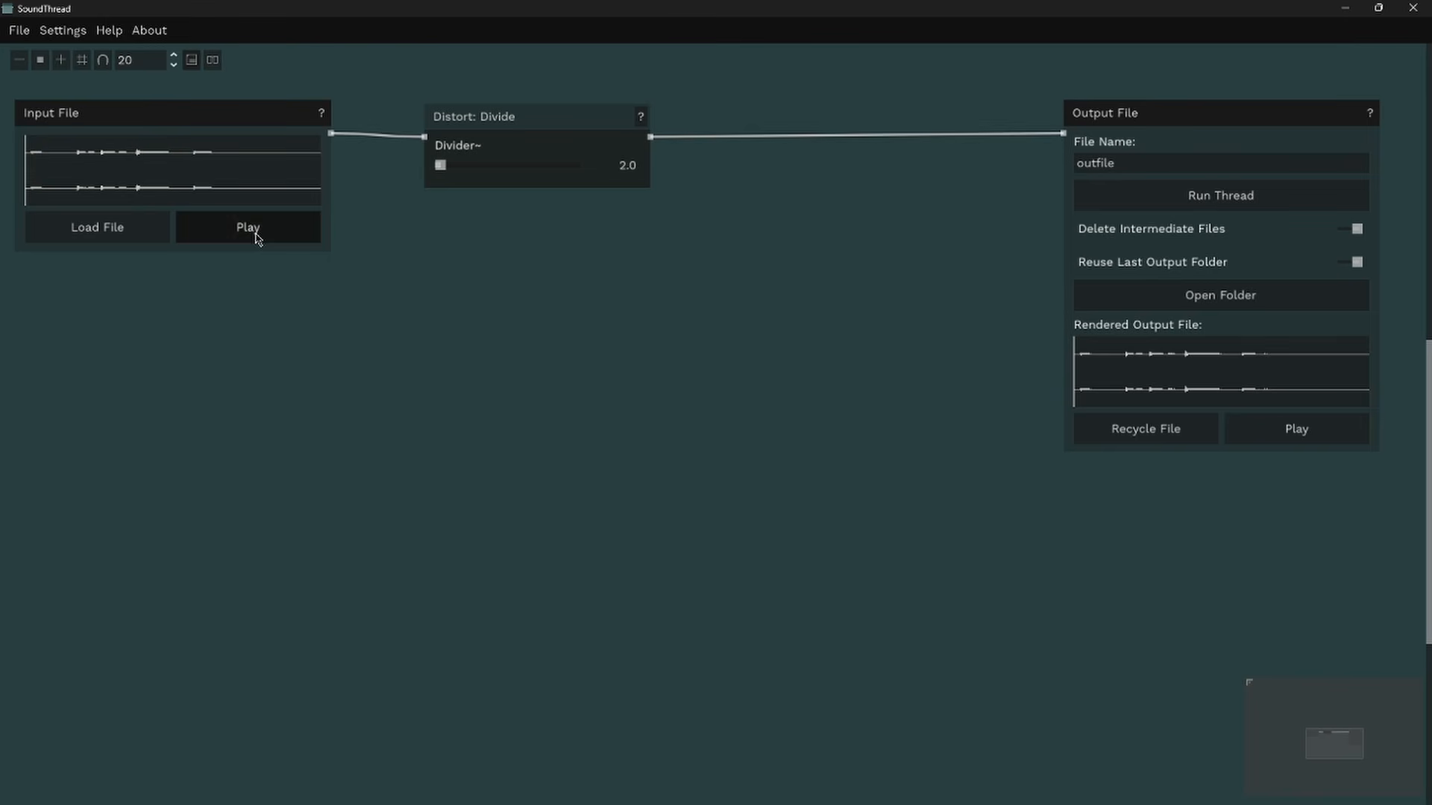
left_click(1298, 438)
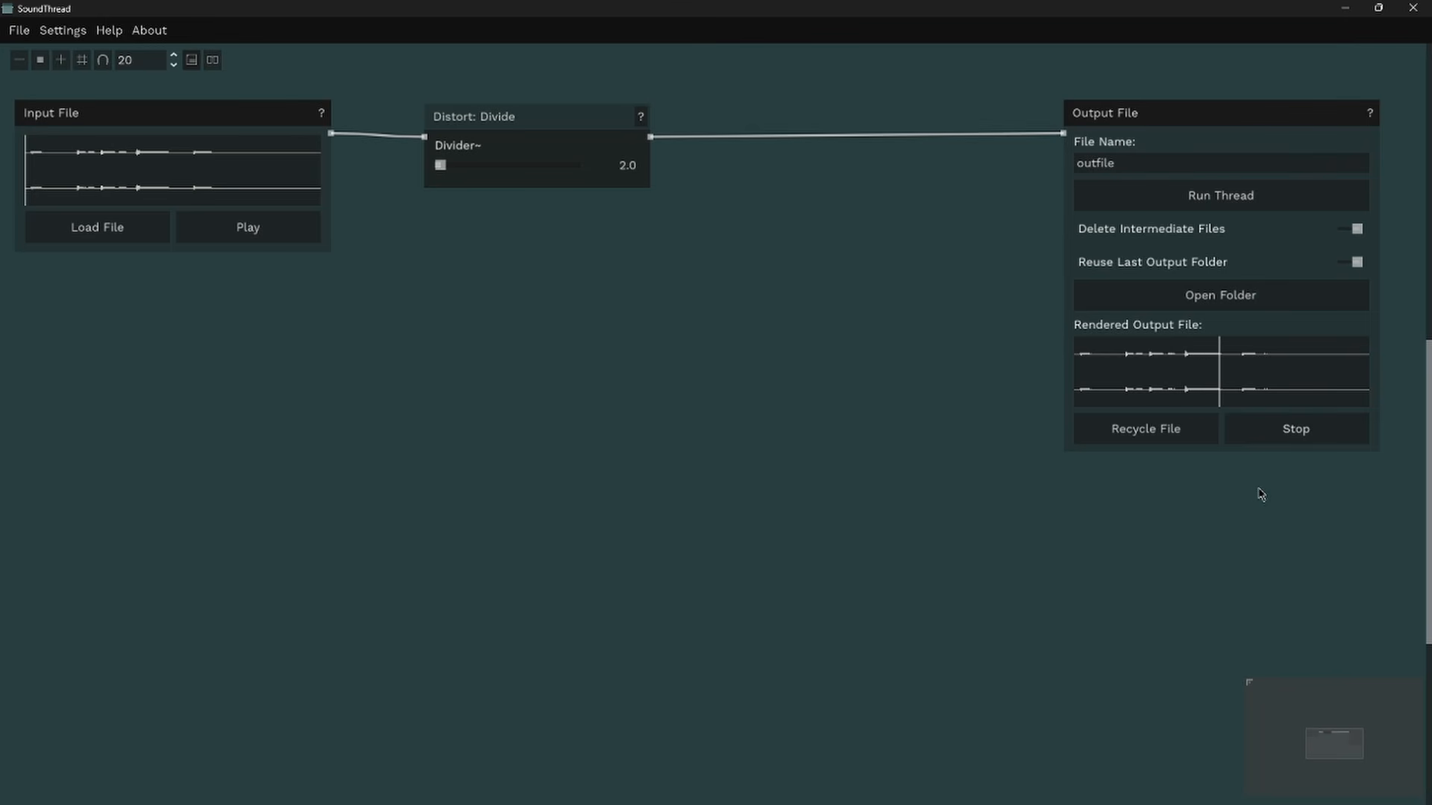
left_click(1275, 434)
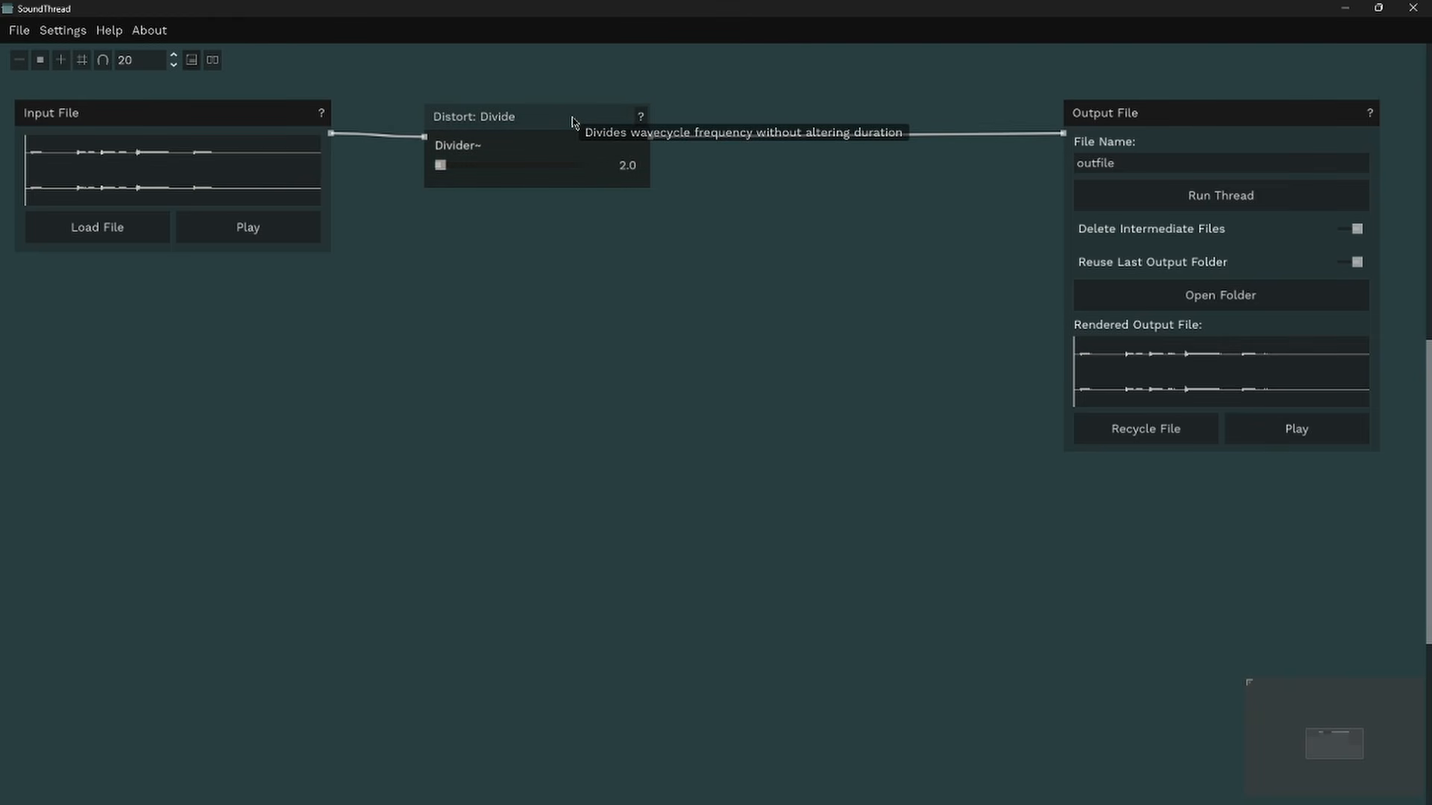
Step: Replace the Distort: Divide node with an Extend: Scramble node
key("Delete")
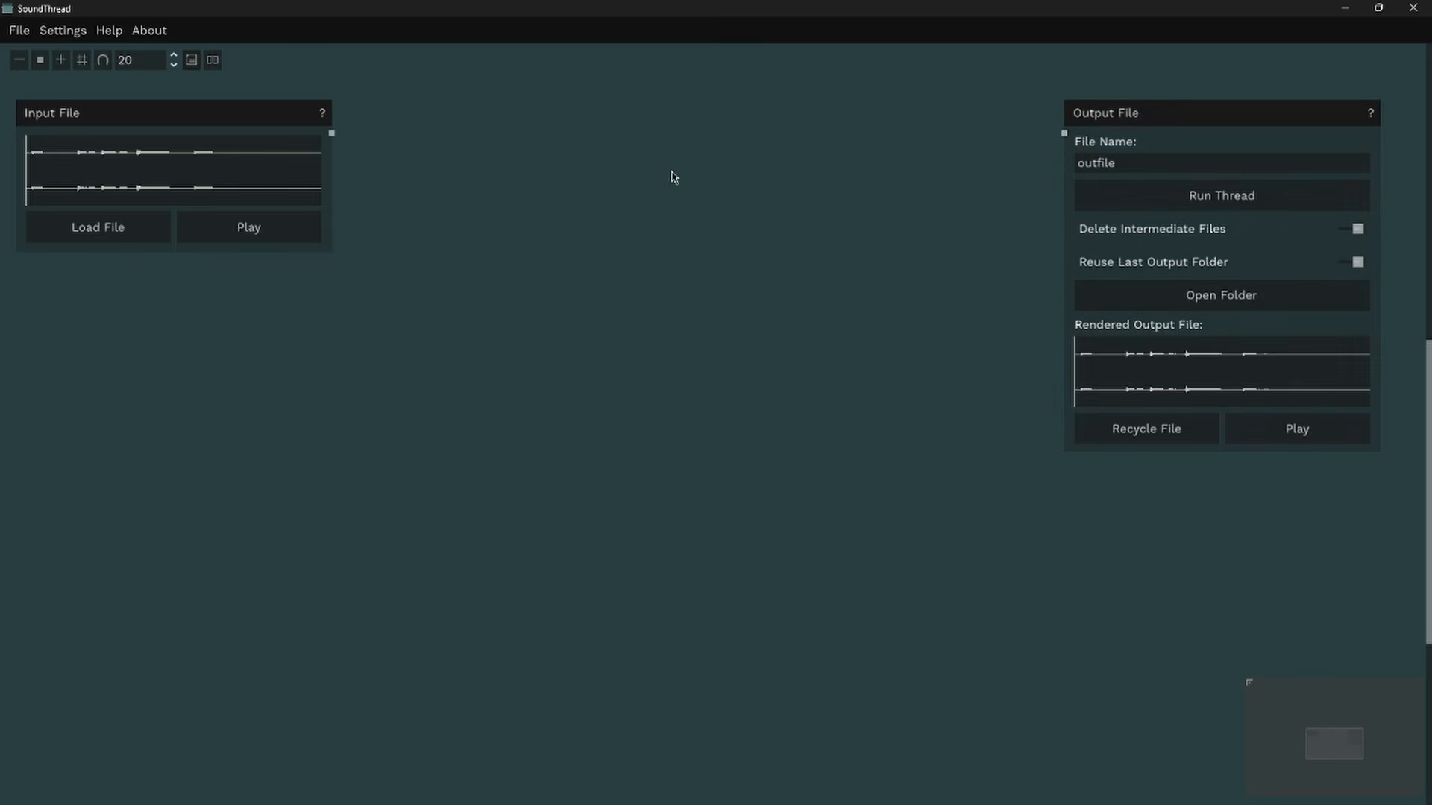
right_click(459, 149)
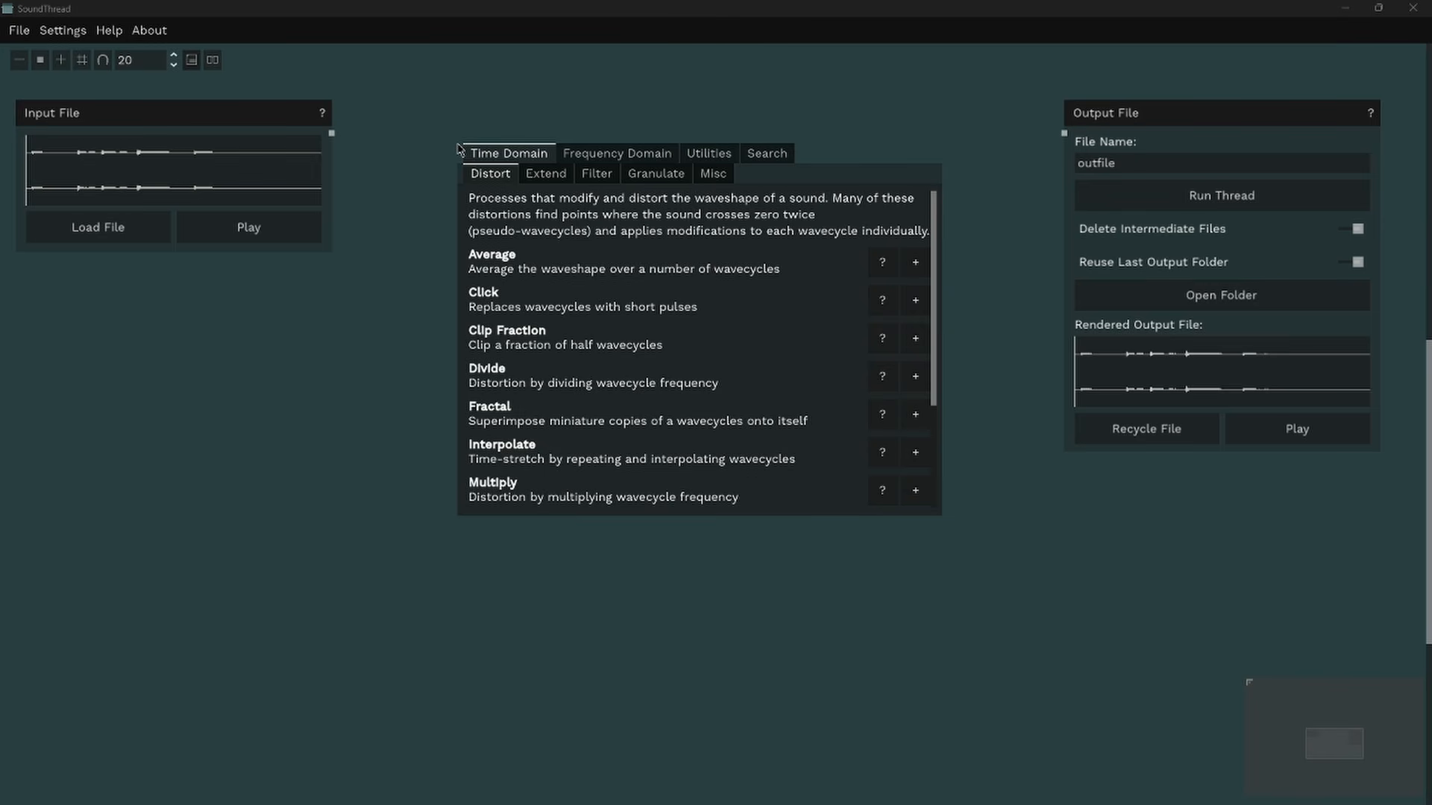
left_click(548, 178)
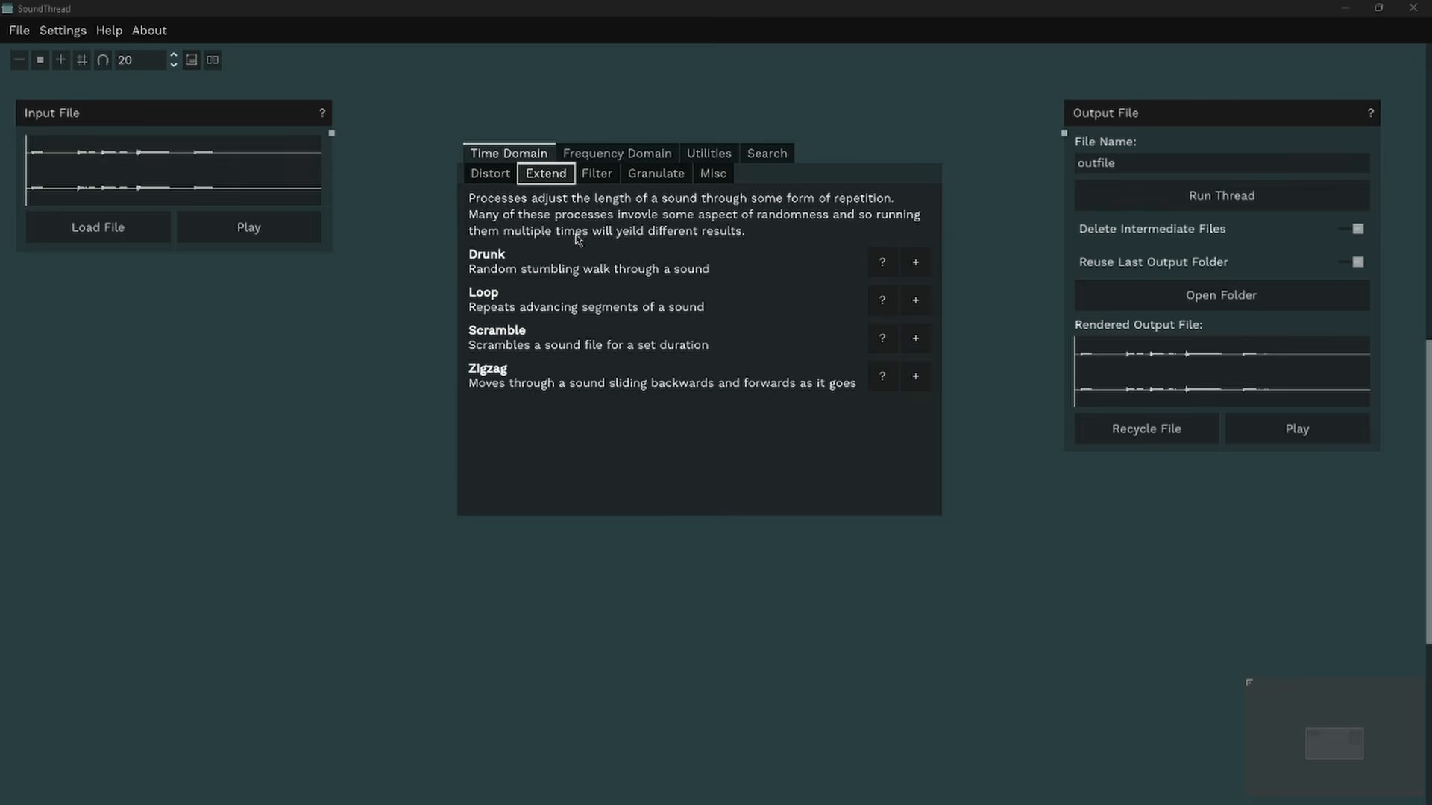
left_click(916, 340)
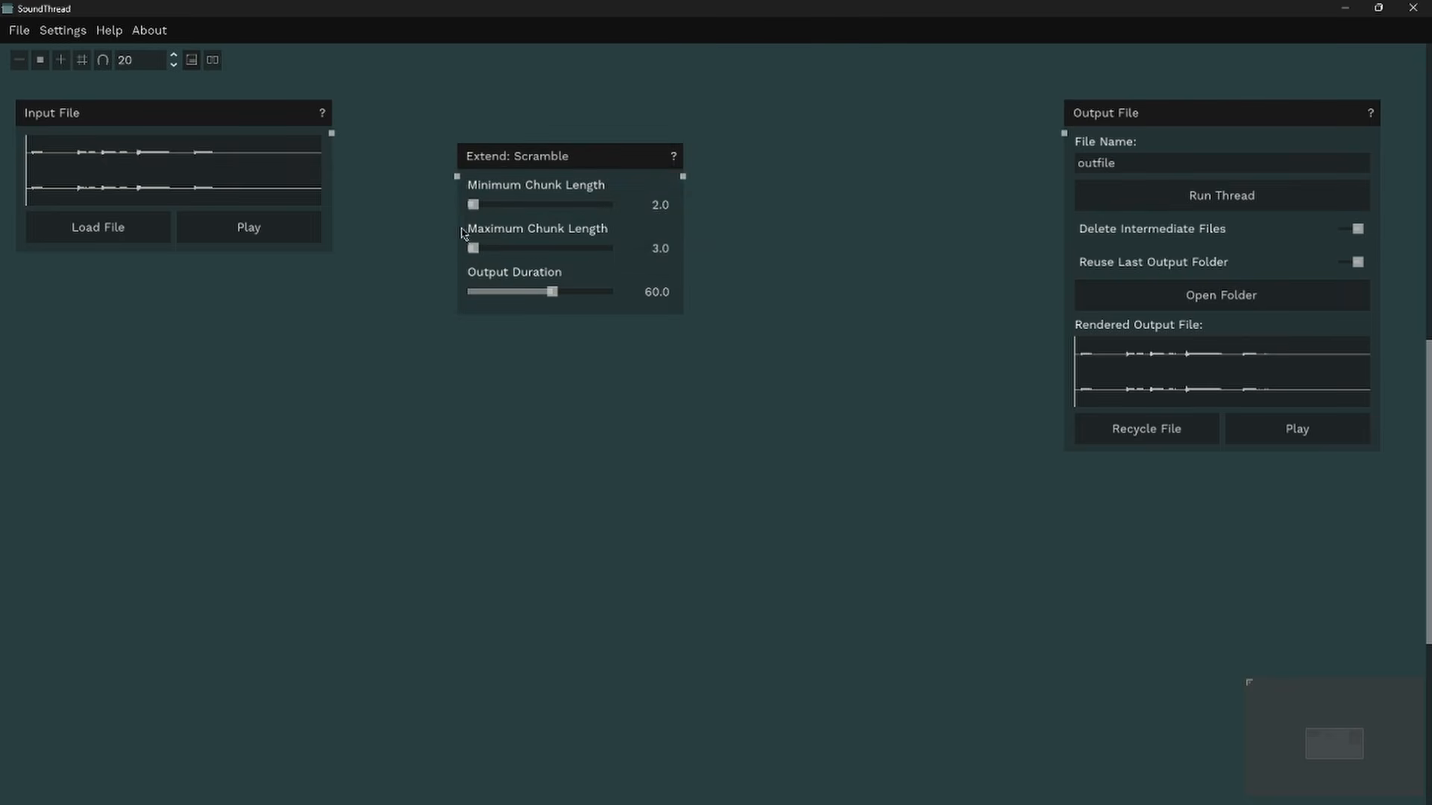
Step: Load chimes.wav from the input_sounds folder as the new input file
left_click(135, 227)
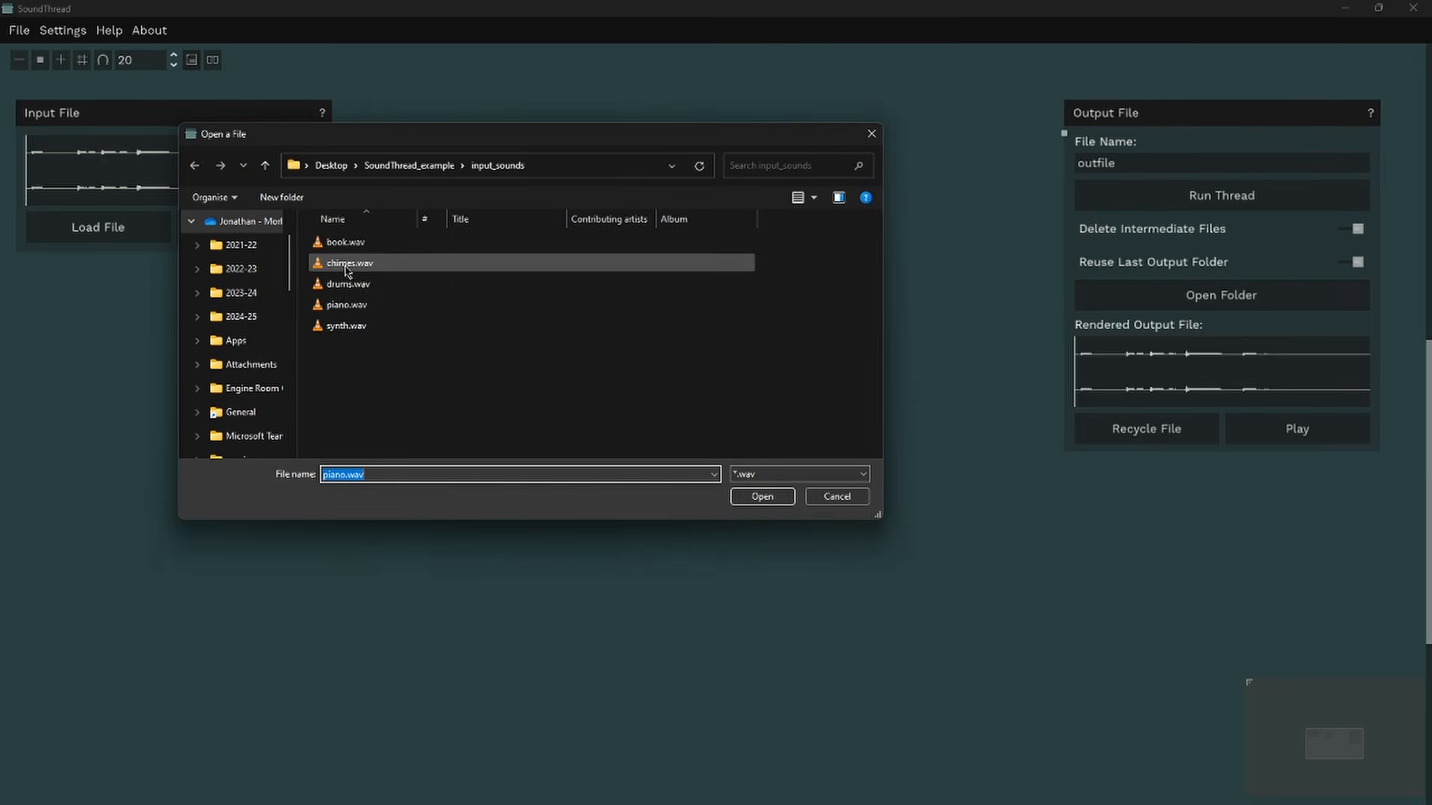
left_click(350, 263)
left_click(762, 496)
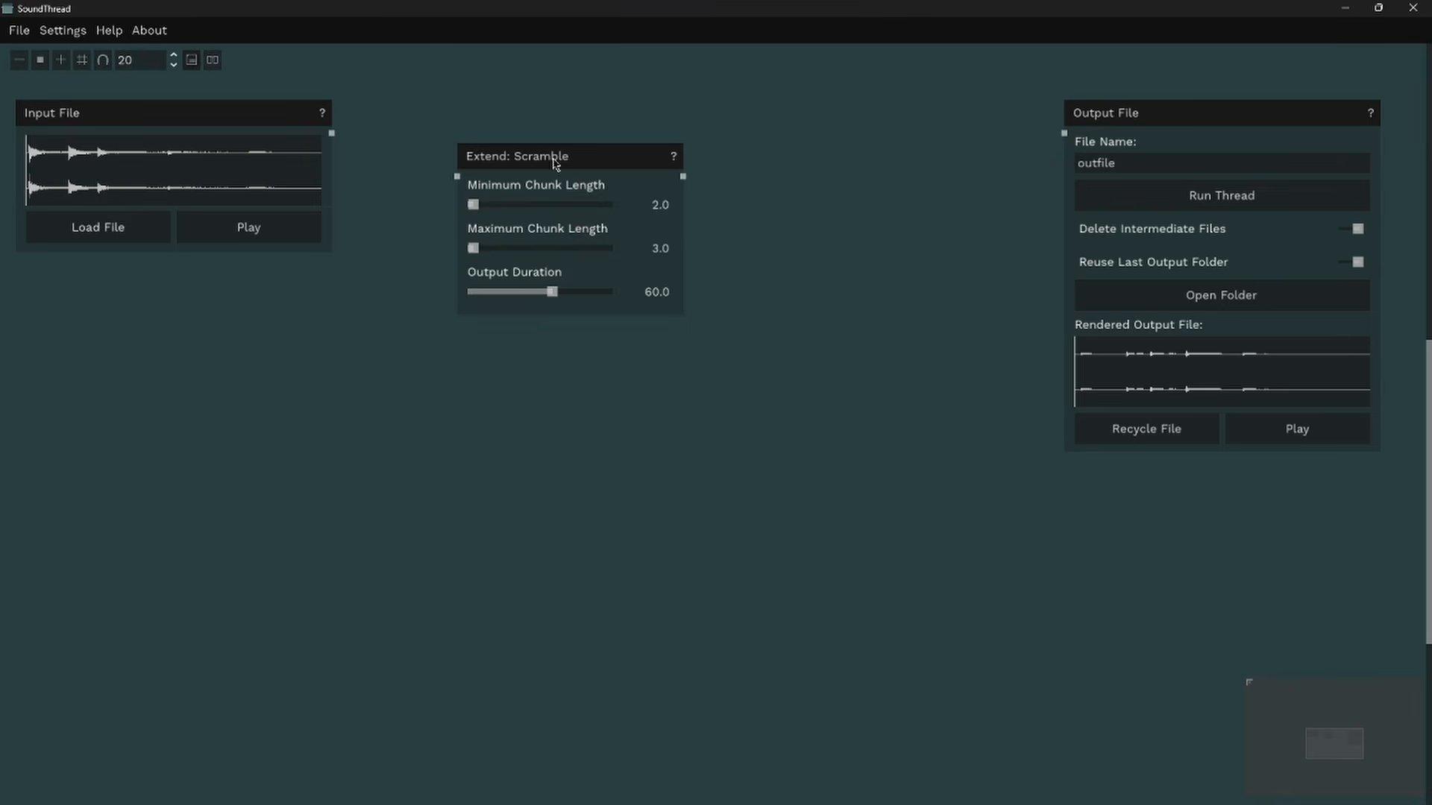
Step: Align the Extend: Scramble node with the Input File node and connect it between input and output, previewing the input sound
left_click_drag(553, 158, 549, 117)
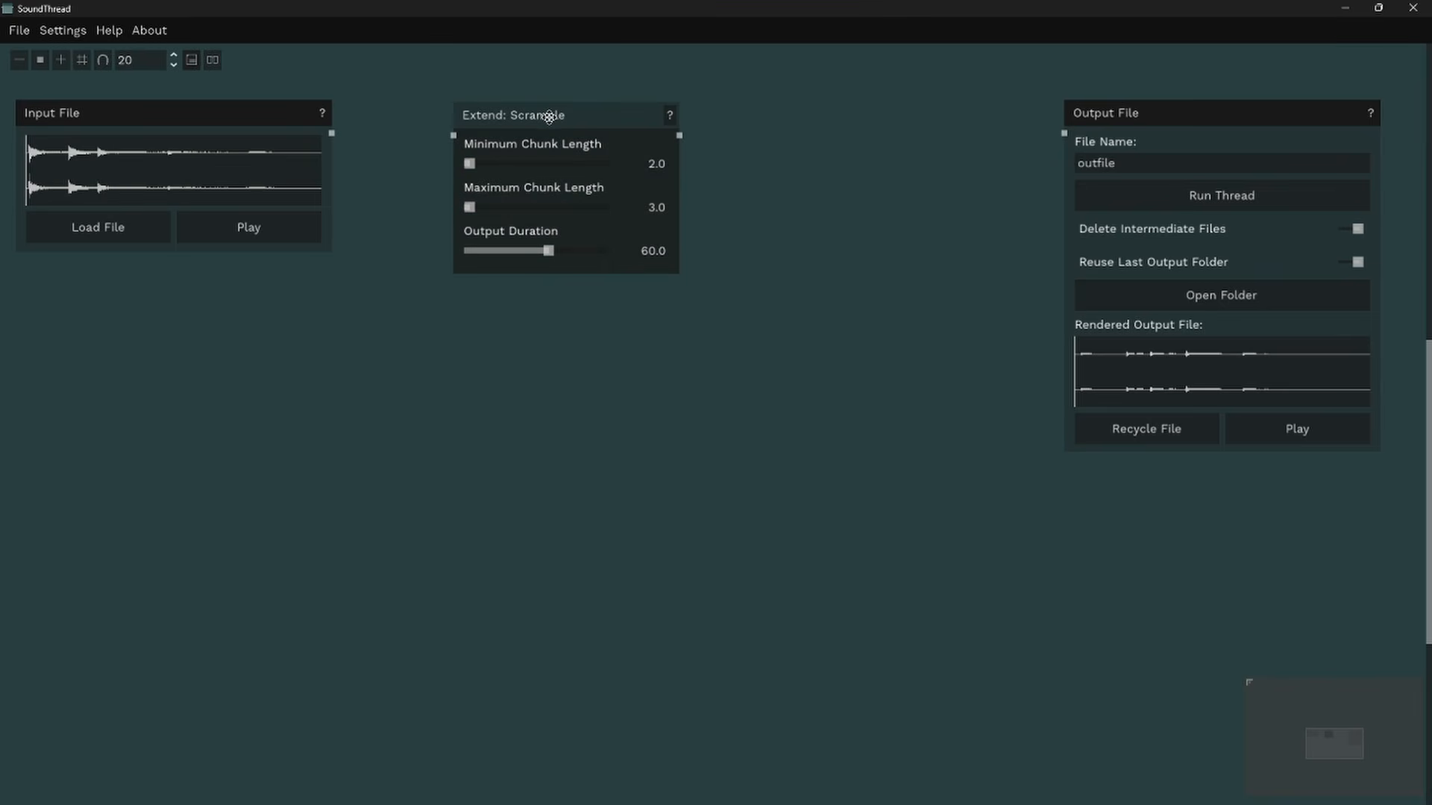
left_click(267, 234)
left_click_drag(331, 134, 453, 136)
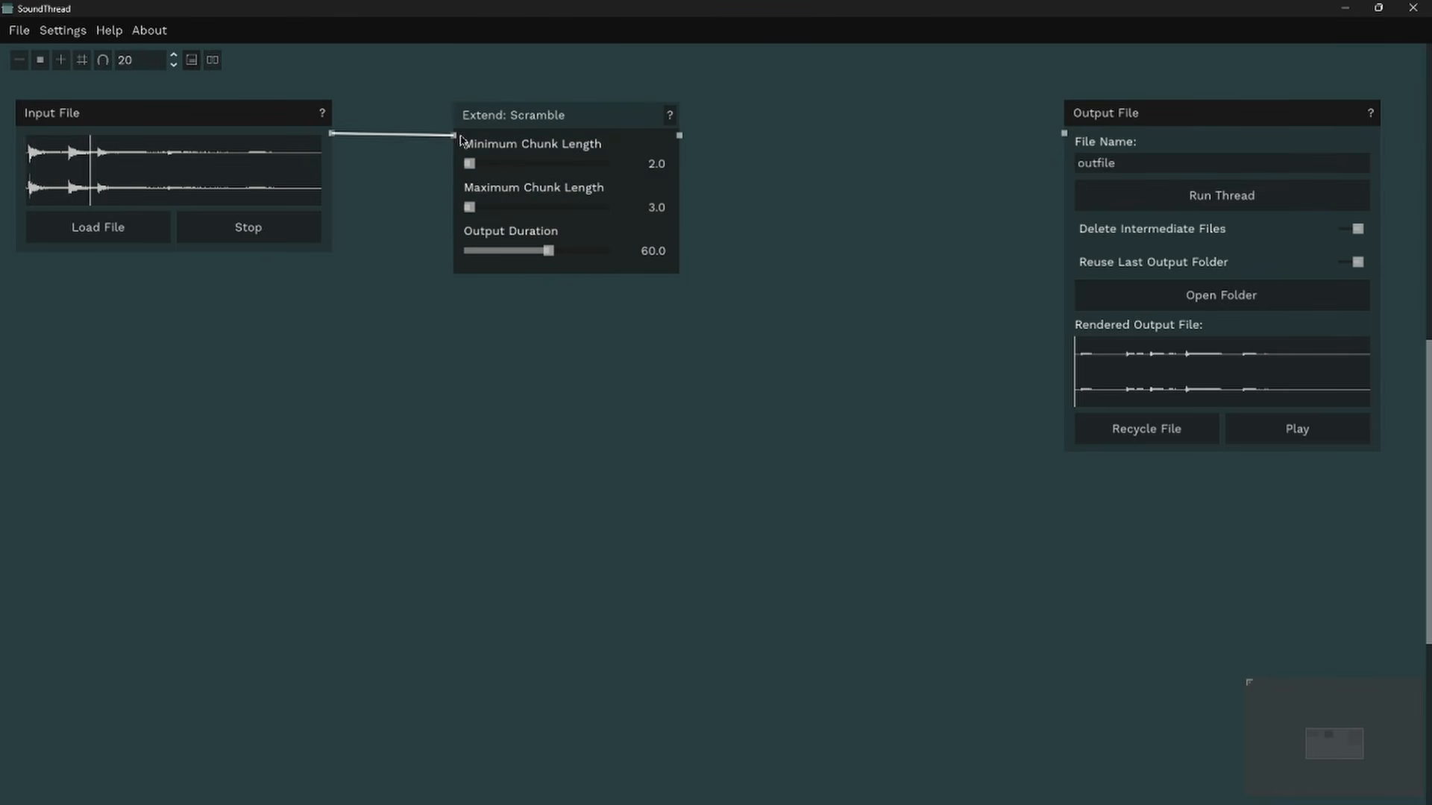
left_click_drag(681, 140, 1065, 135)
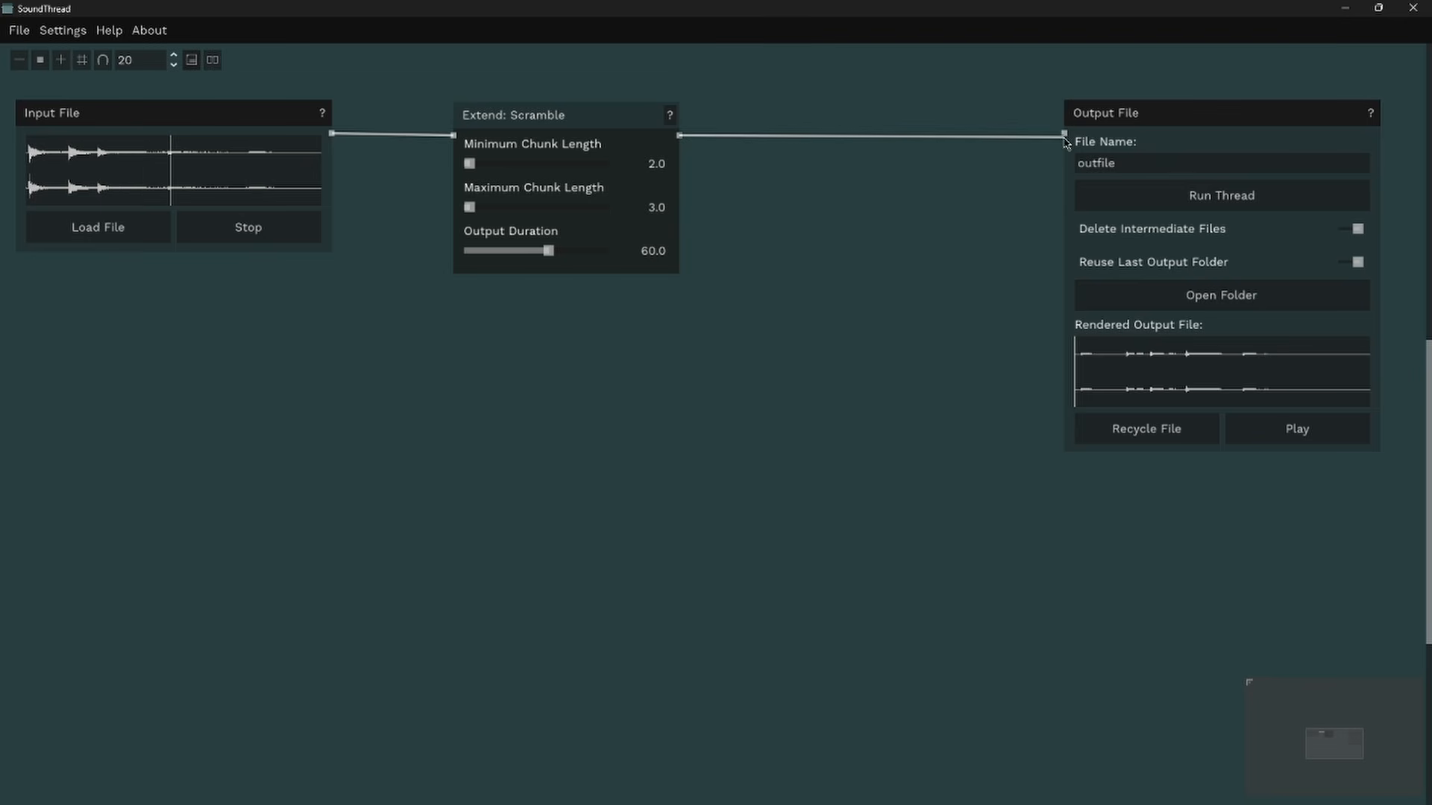
left_click(284, 237)
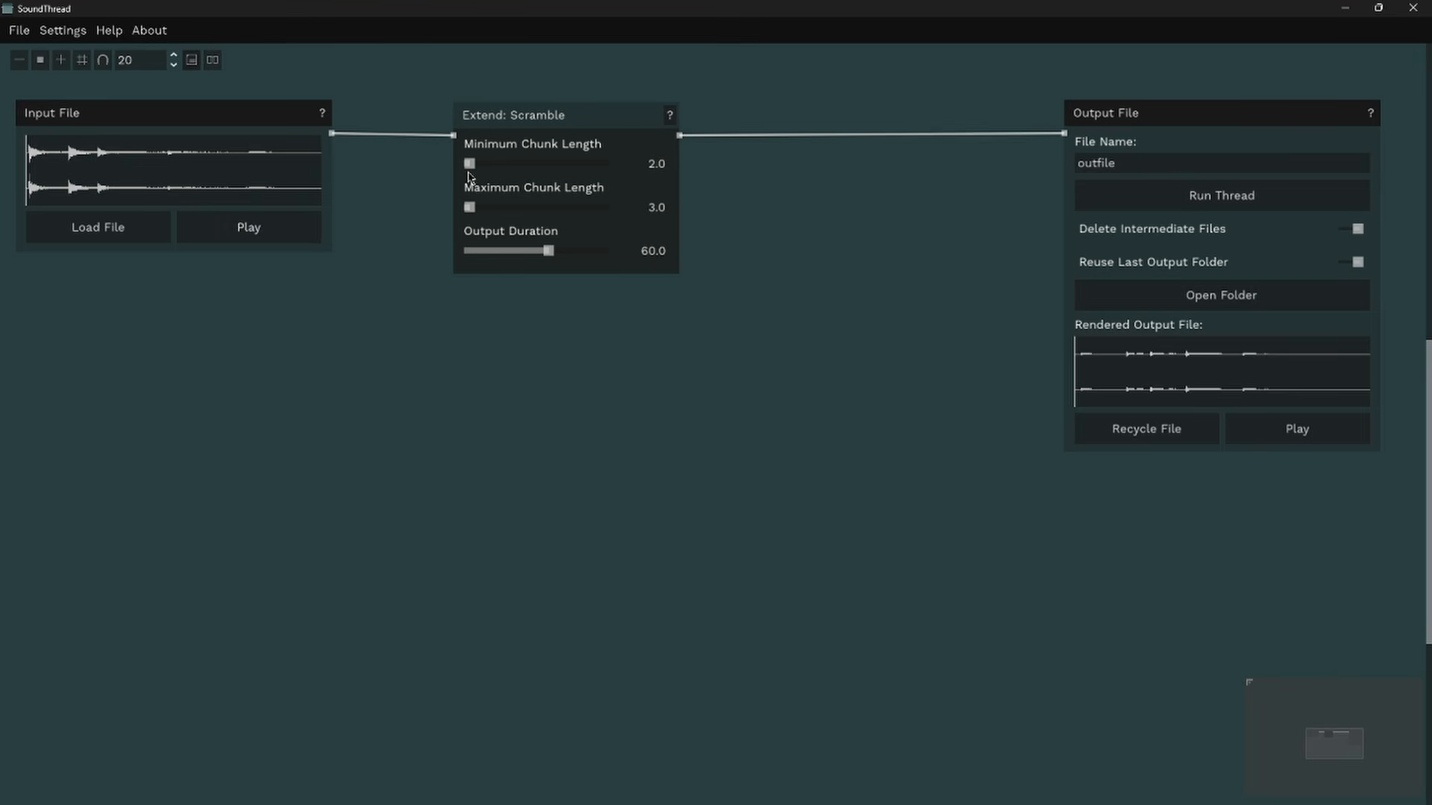
Step: Set the Extend: Scramble node's Output Duration to 30.0 and Maximum Chunk Length to about 4.05
left_click_drag(543, 118, 542, 117)
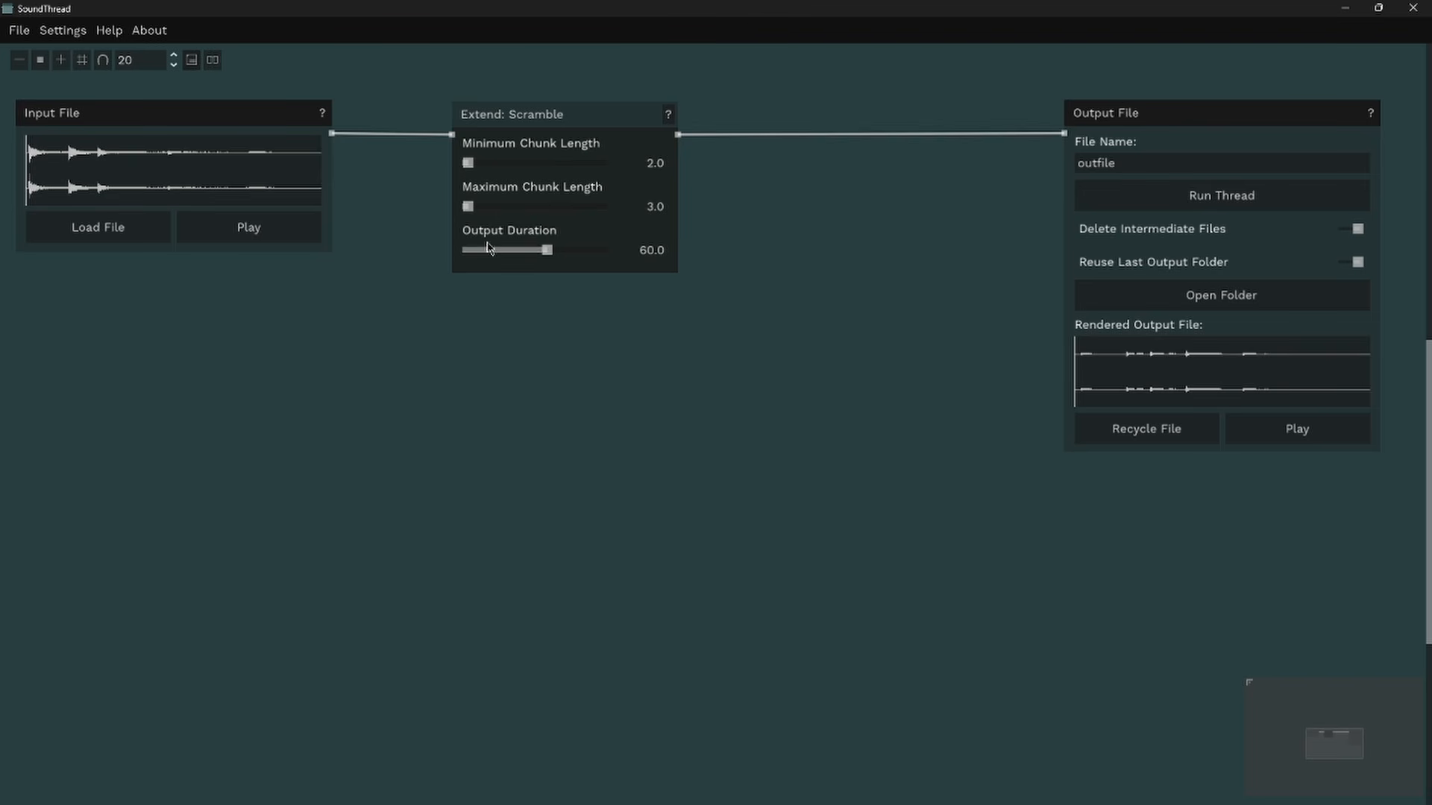
left_click_drag(546, 253, 536, 255)
left_click_drag(471, 208, 482, 214)
Step: Run the thread twice with the same Scramble settings, listening to the rendered output file after each run
left_click(1261, 196)
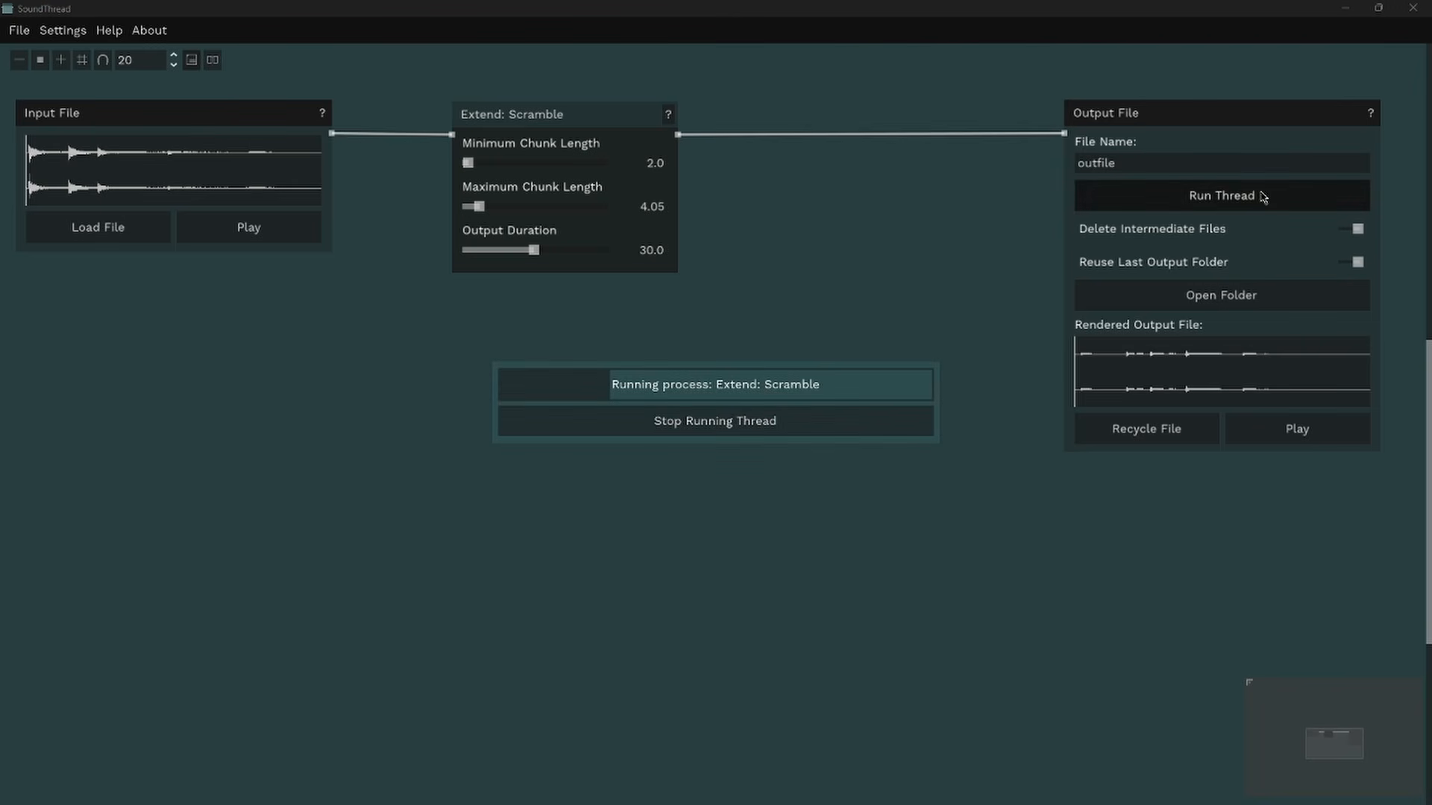
left_click(1277, 430)
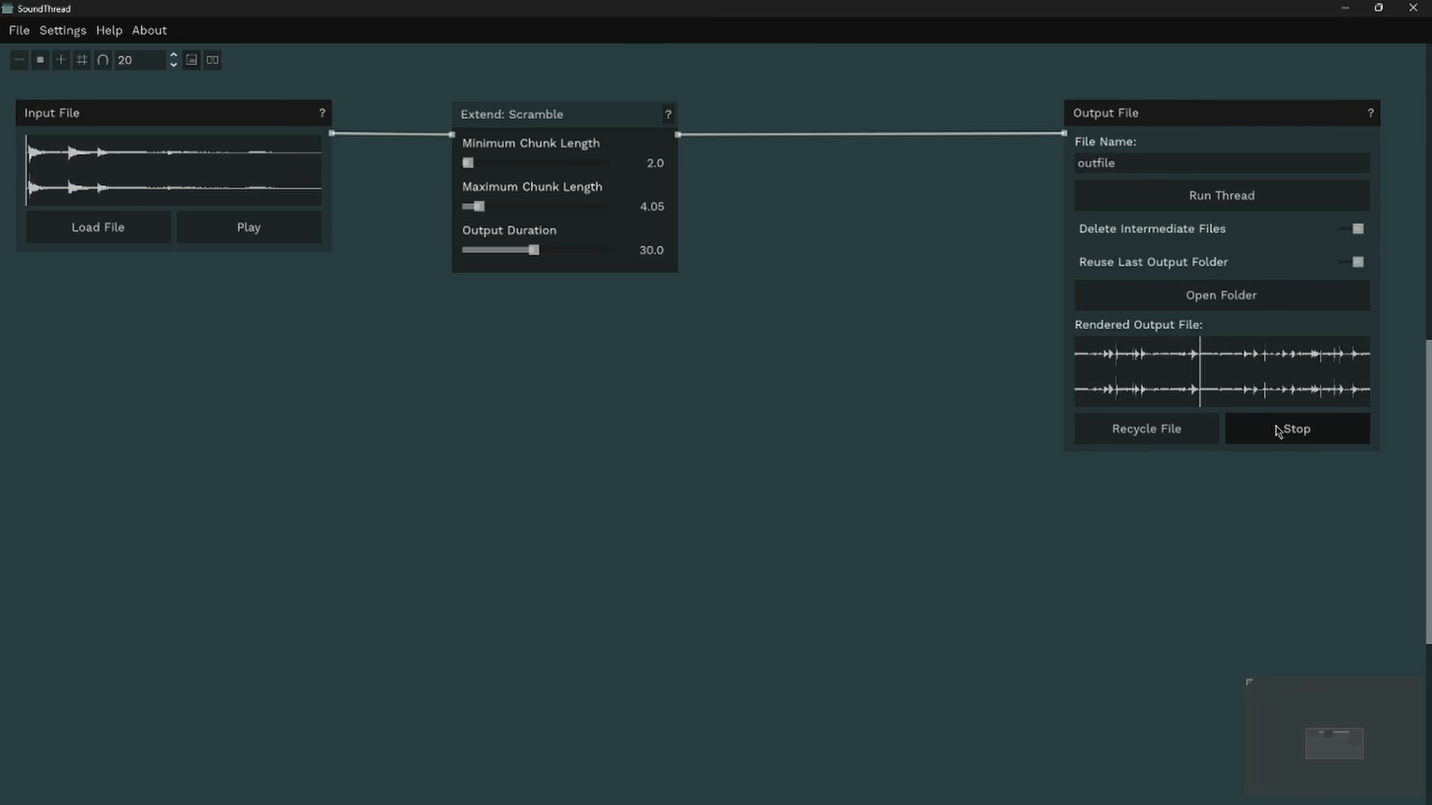
left_click(1278, 431)
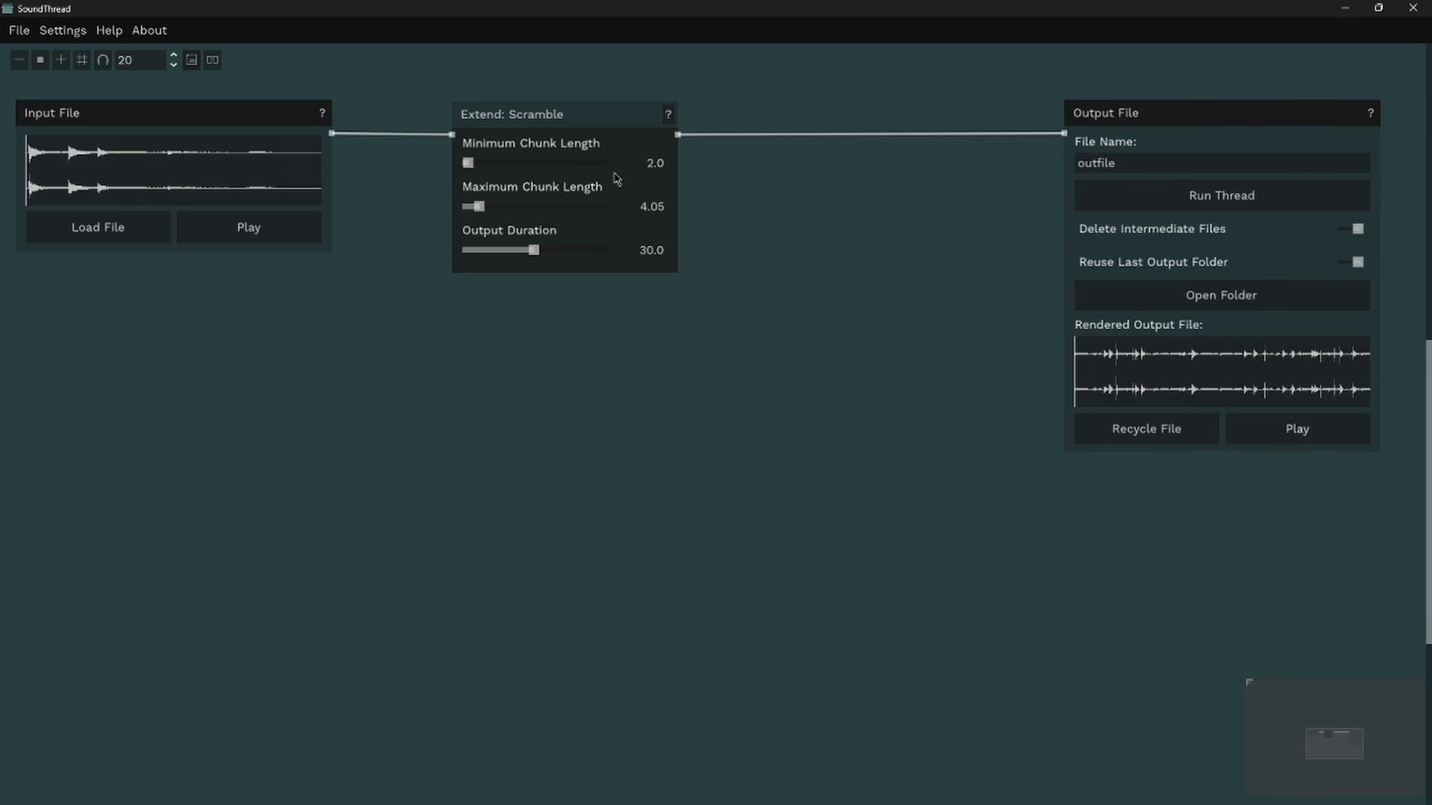
mouse_move(612, 176)
left_click(1214, 203)
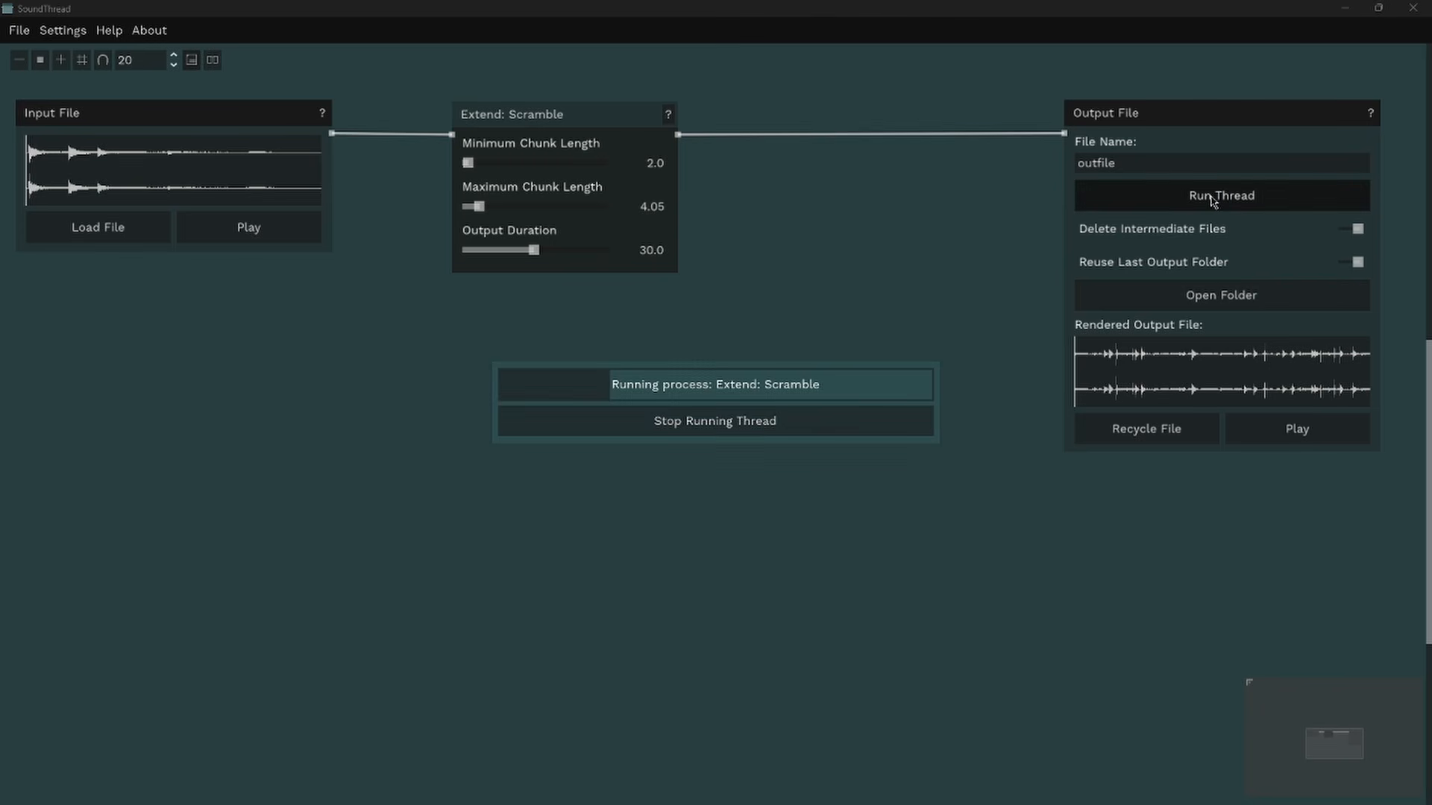
left_click(1299, 426)
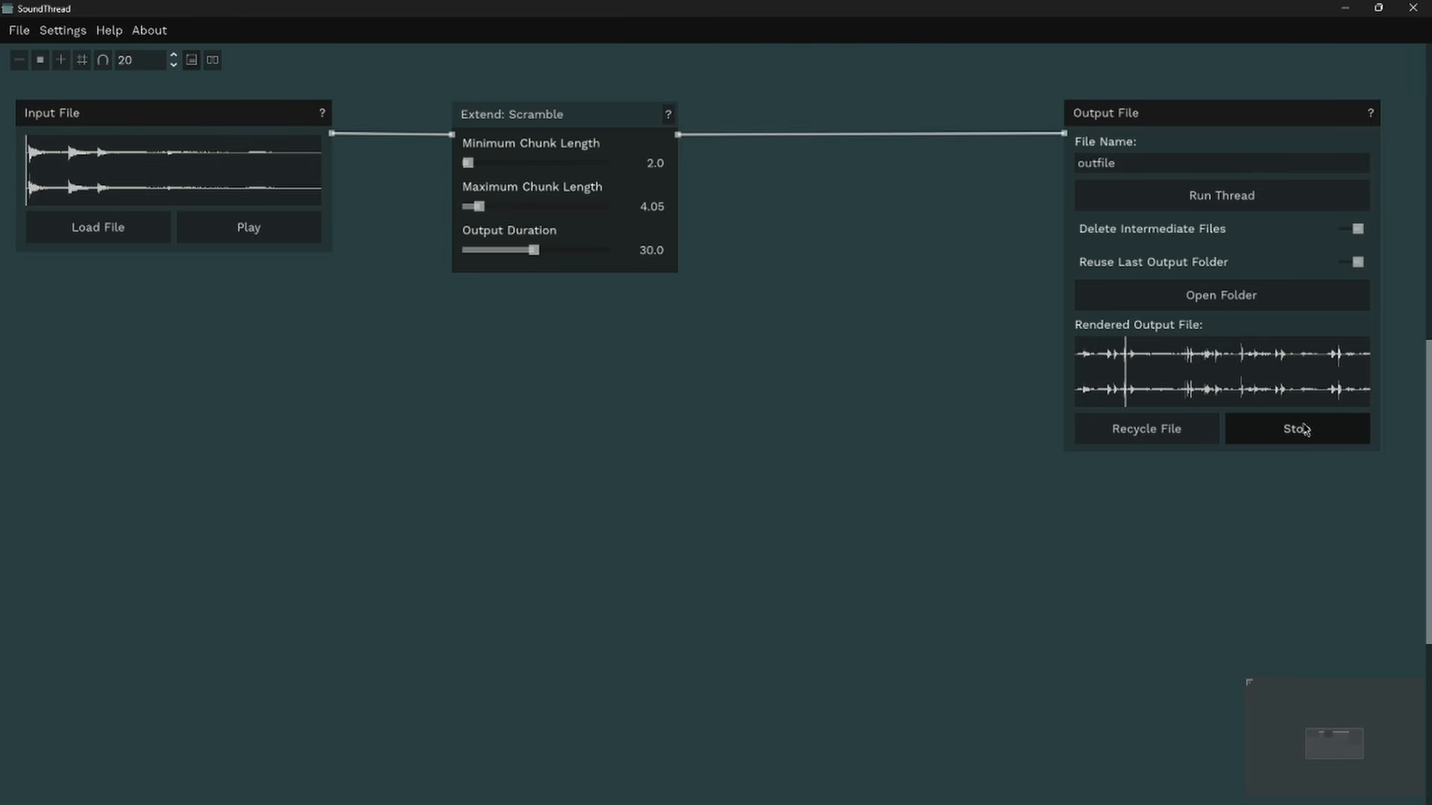
left_click(1304, 429)
Step: Insert a Distort: Divide node between the Extend: Scramble and Output File nodes, reconnecting the chain and aligning the new node
left_click(1067, 138)
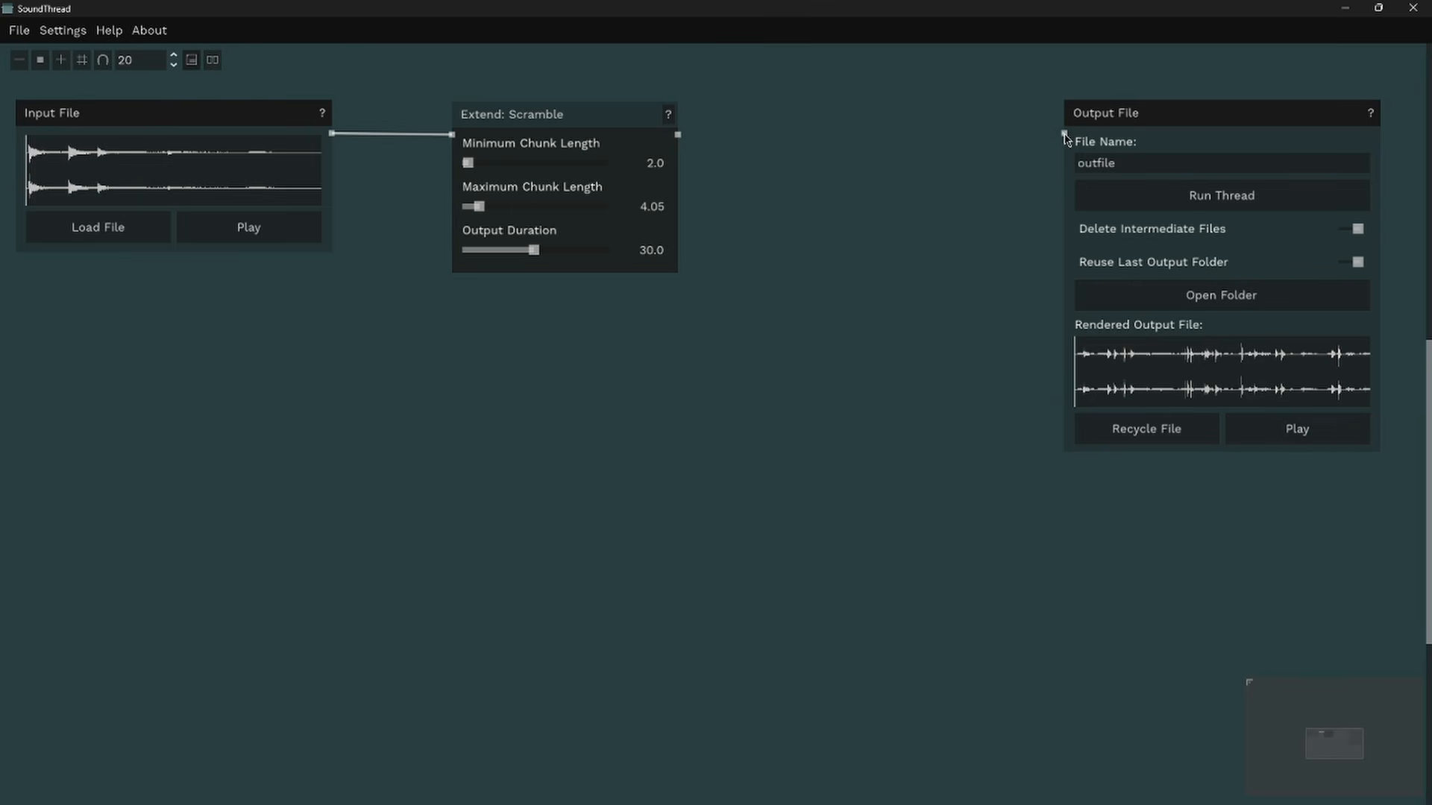
right_click(744, 184)
left_click(773, 206)
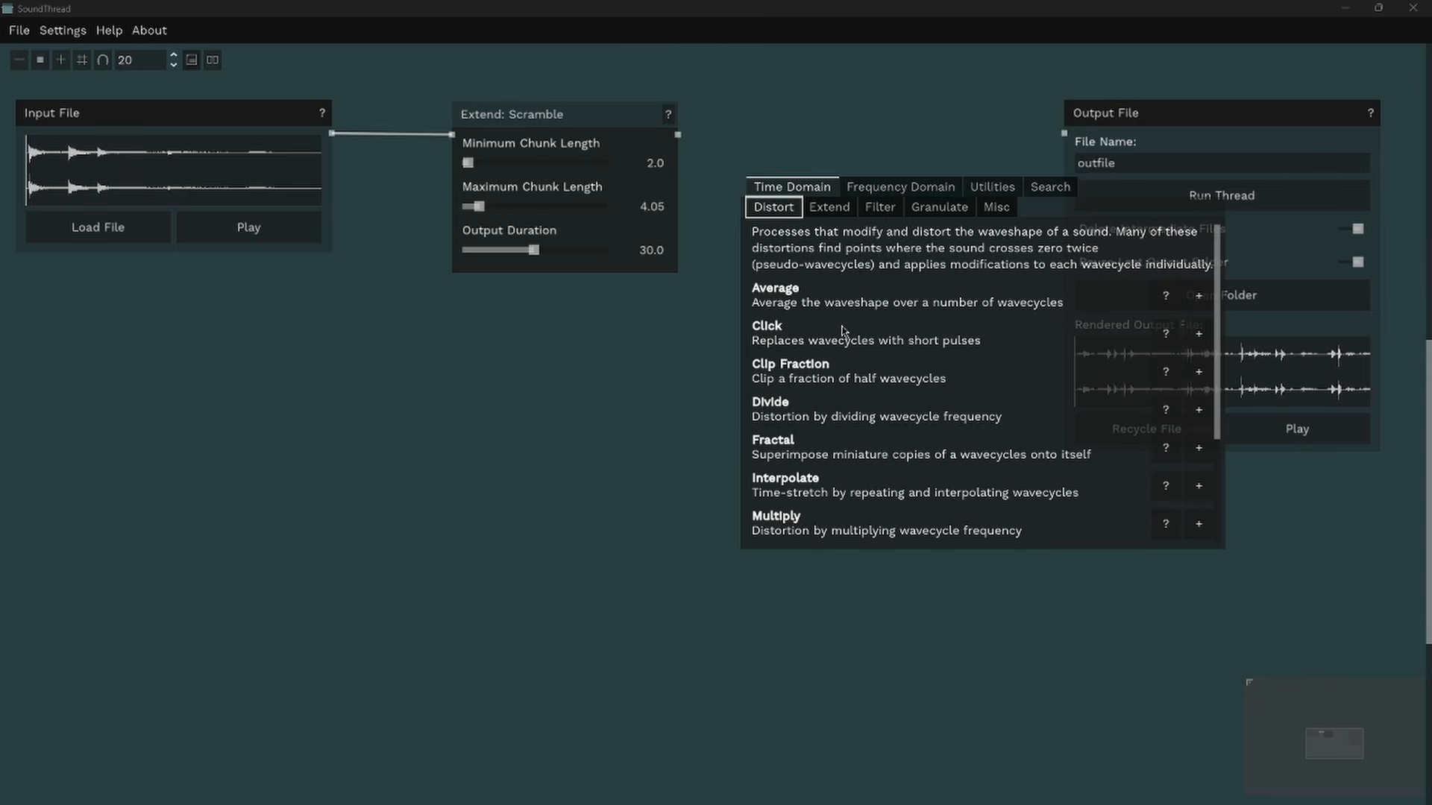
left_click(1199, 410)
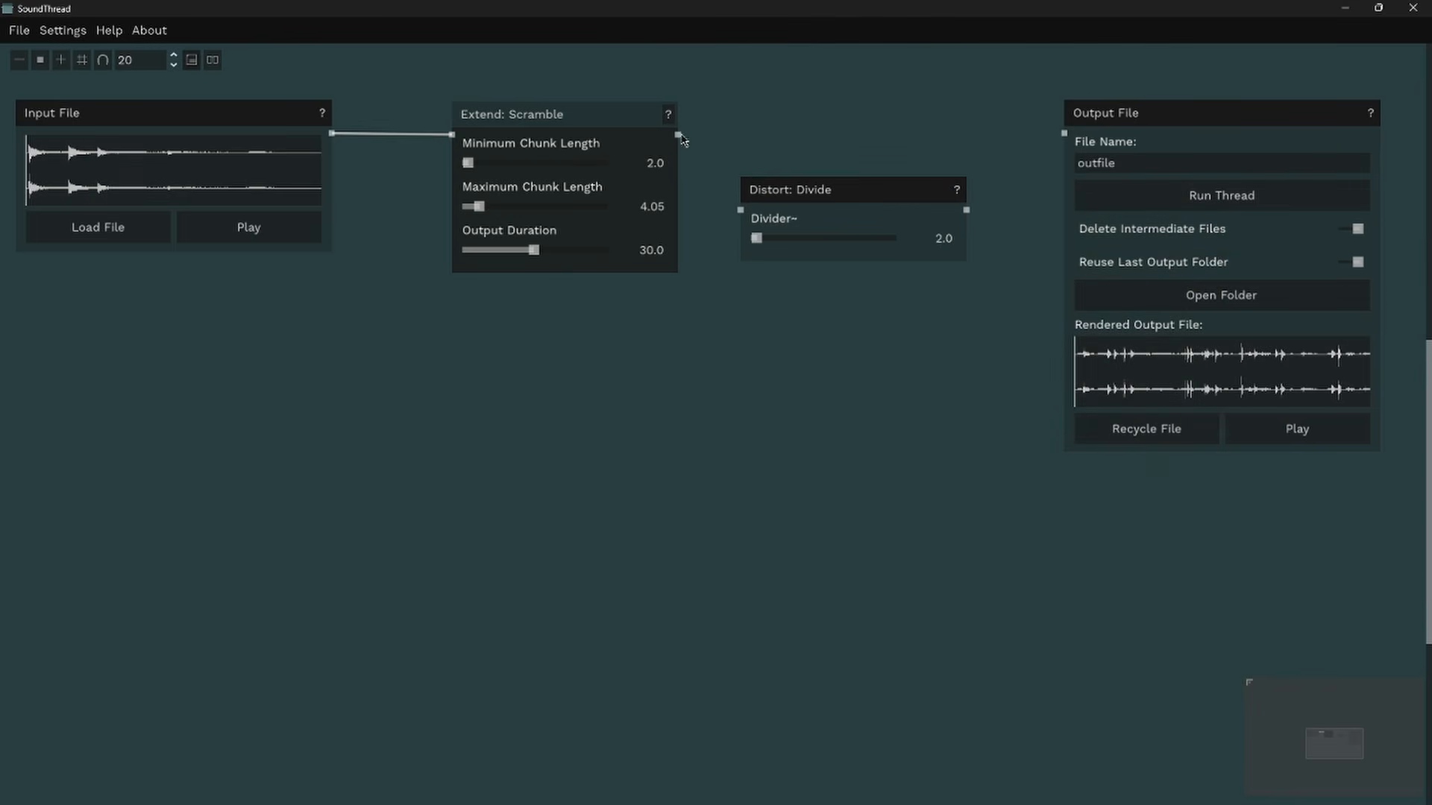
left_click_drag(678, 134, 740, 211)
left_click_drag(966, 210, 1065, 135)
left_click_drag(881, 187, 876, 111)
Step: Render the Scramble and Divide chain and listen to the output file
left_click(1238, 199)
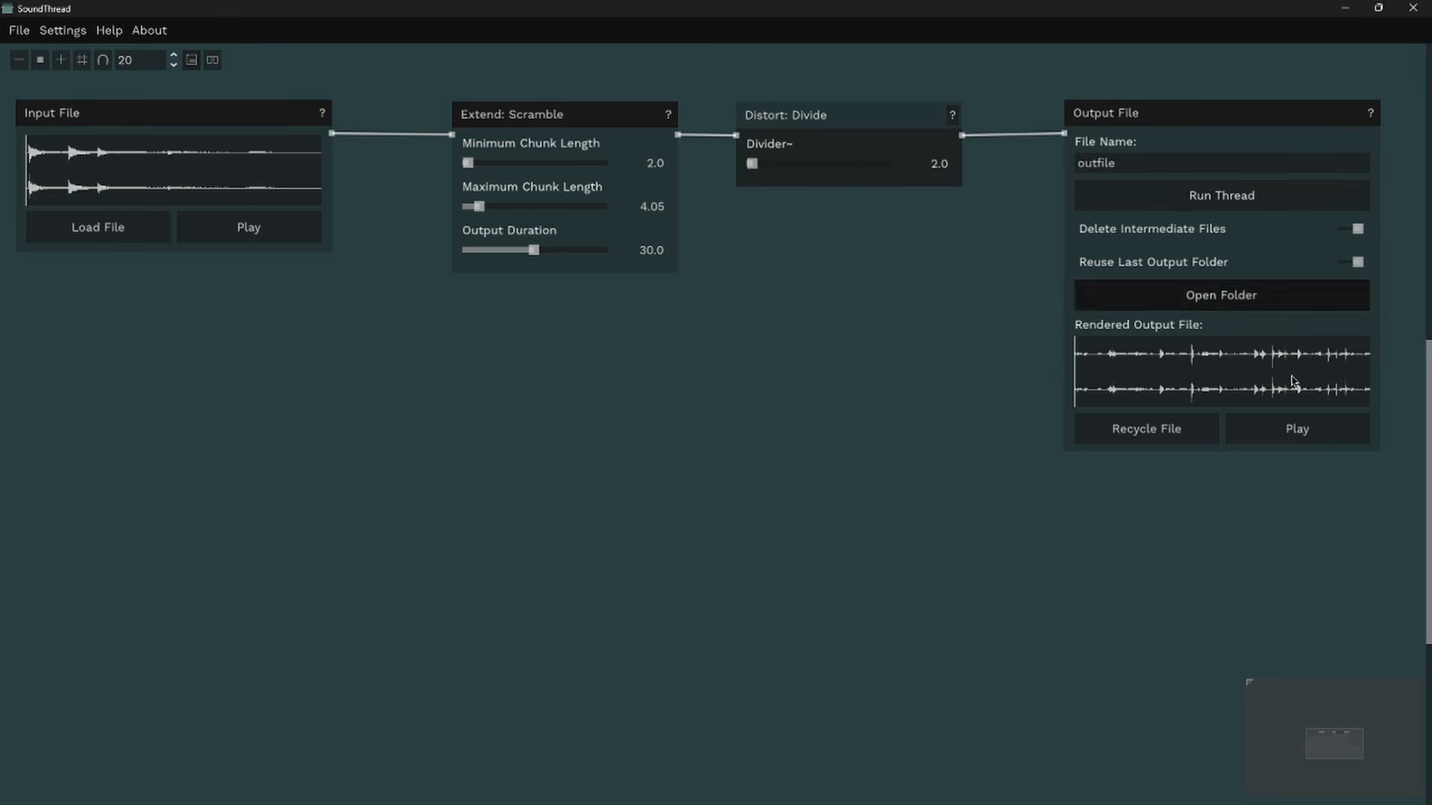
left_click(1277, 433)
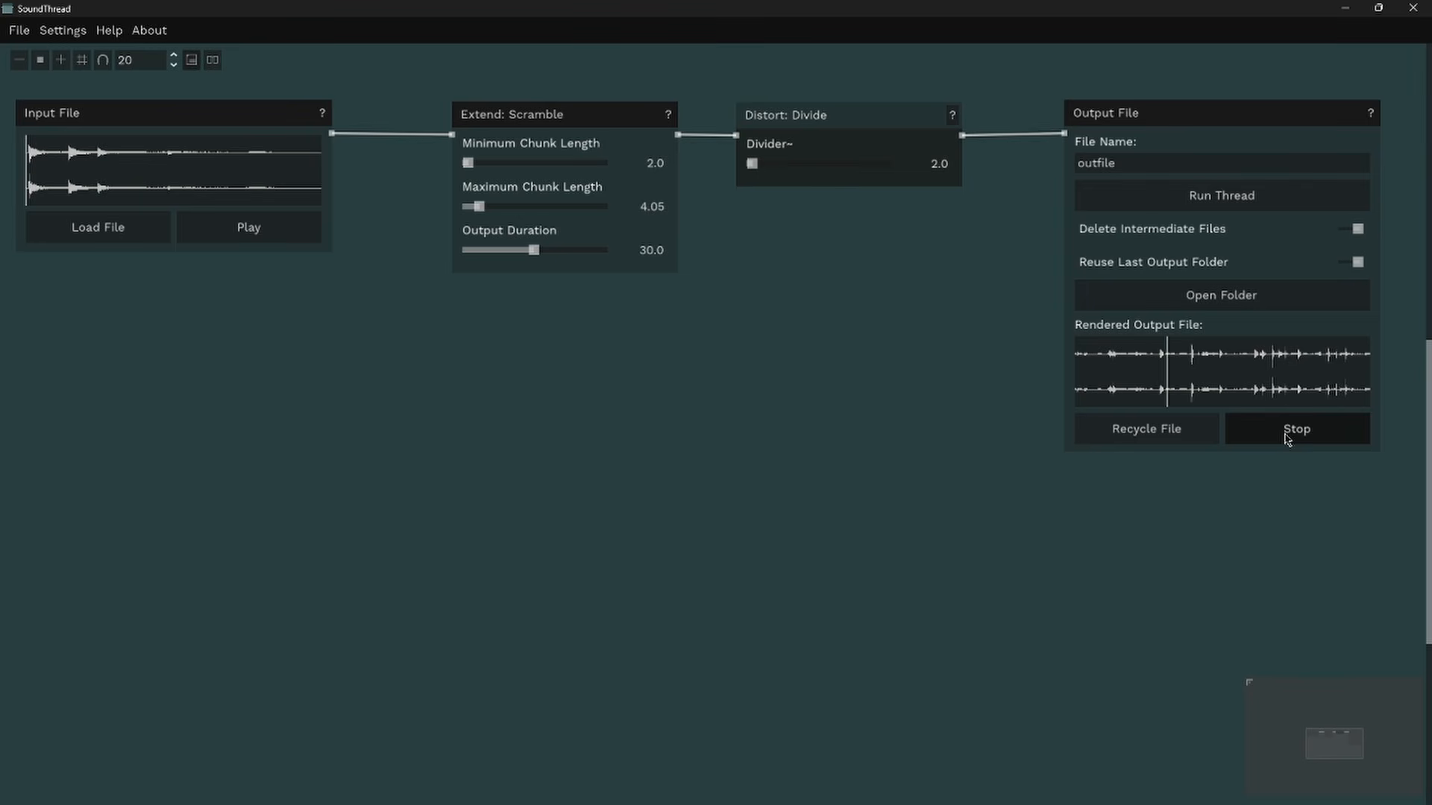
left_click(1285, 439)
Step: Replace the Scramble and Divide nodes with a Filter Bank: Pitched Intervals node connected between the input and output
key("Delete")
right_click(438, 125)
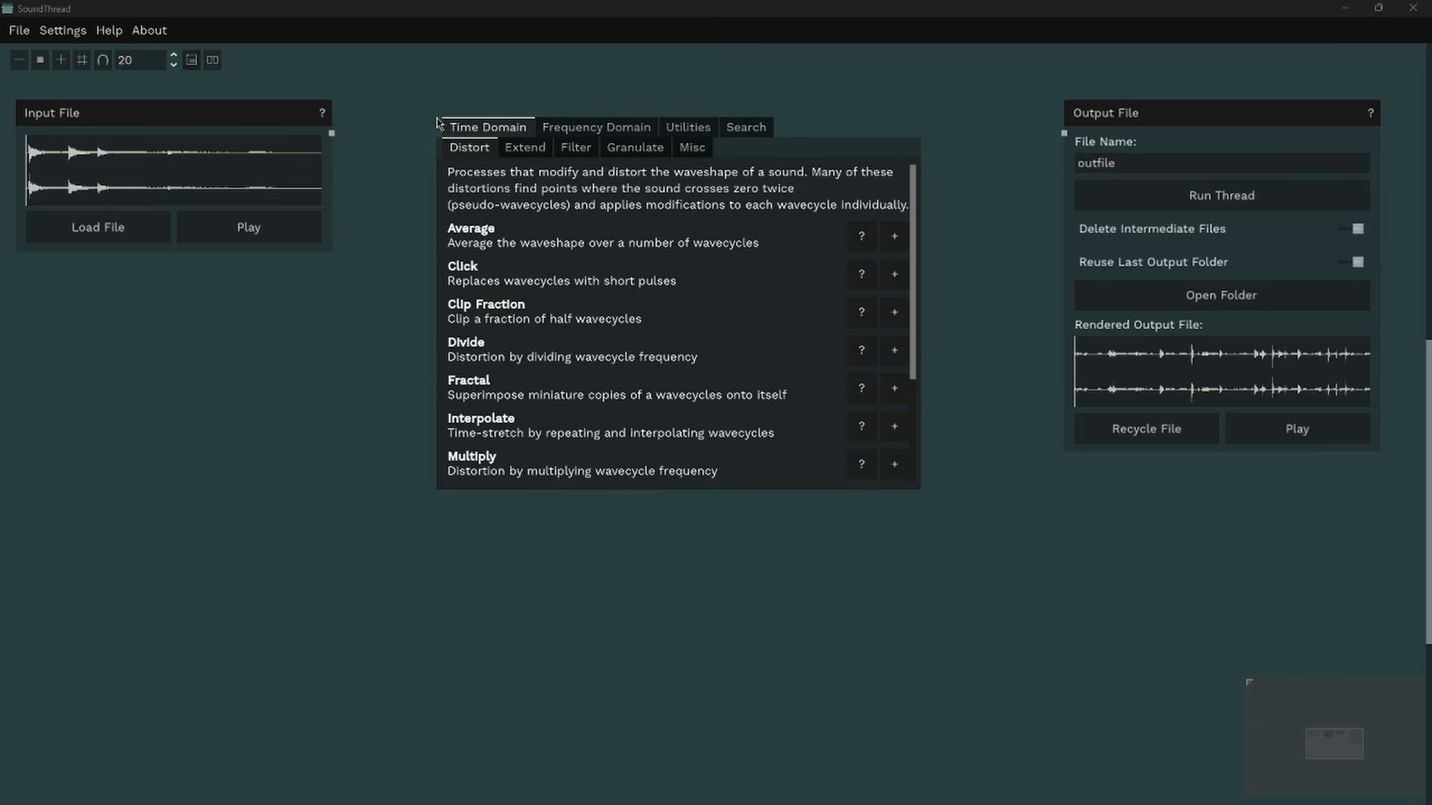
left_click(576, 148)
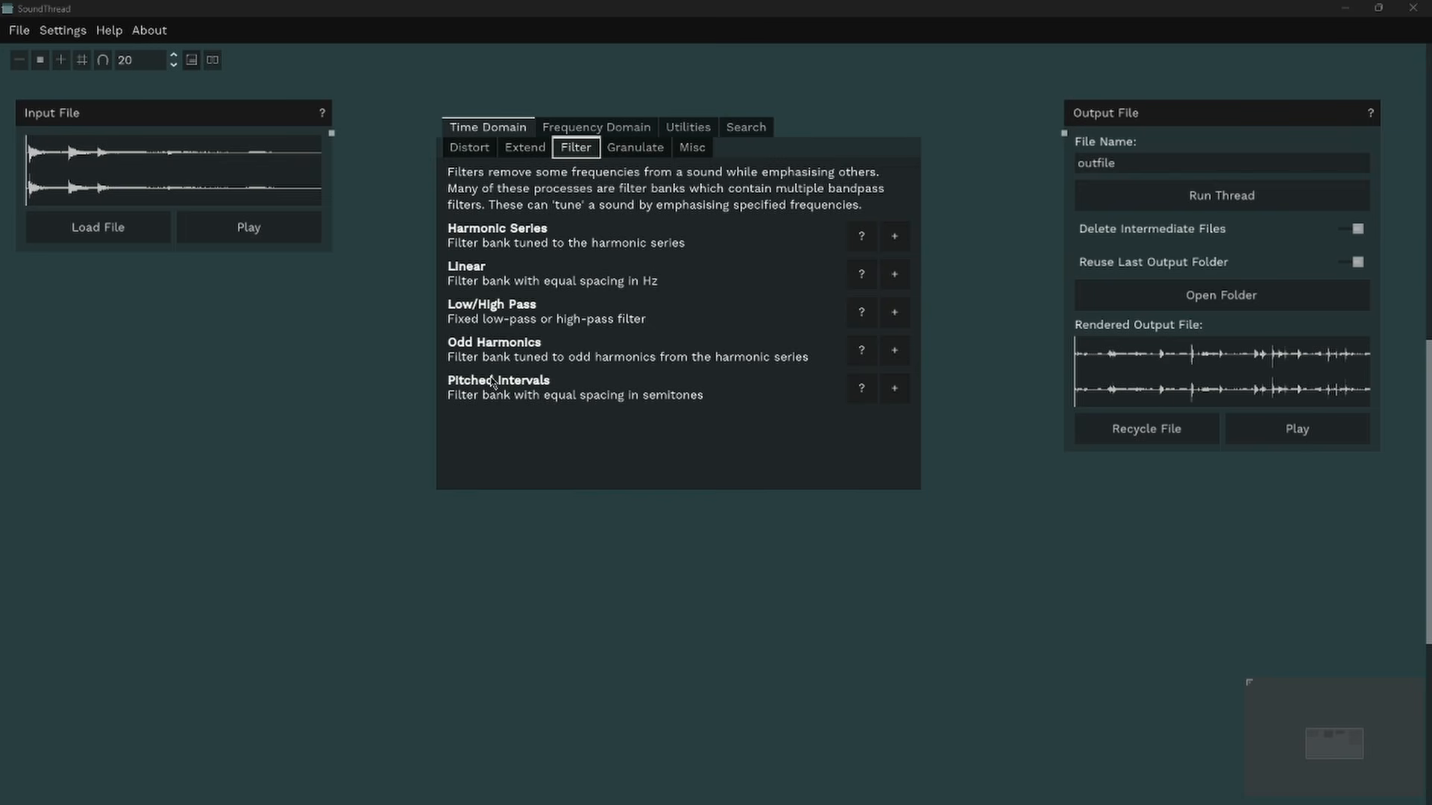
left_click(895, 388)
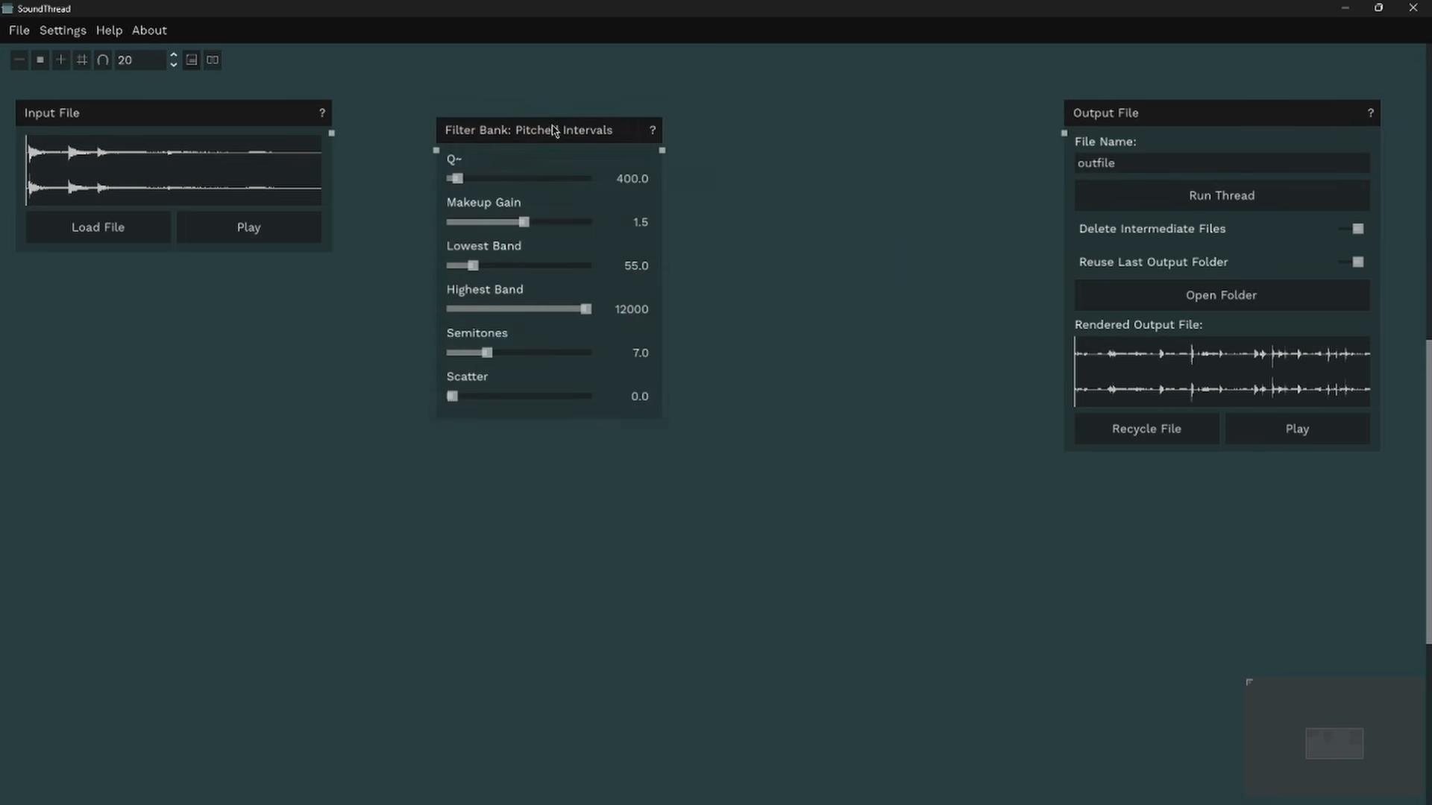
left_click_drag(554, 130, 660, 115)
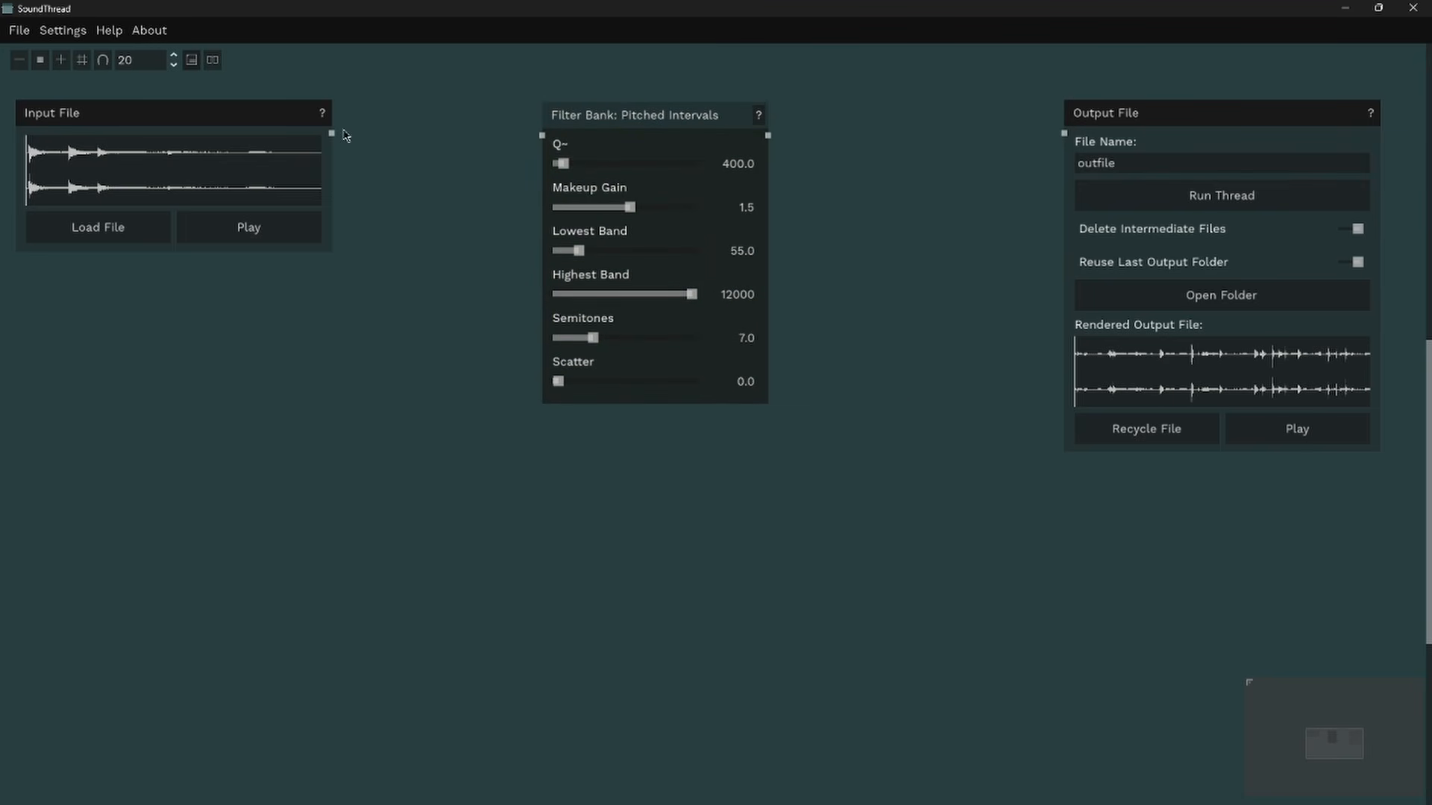
left_click_drag(331, 133, 543, 135)
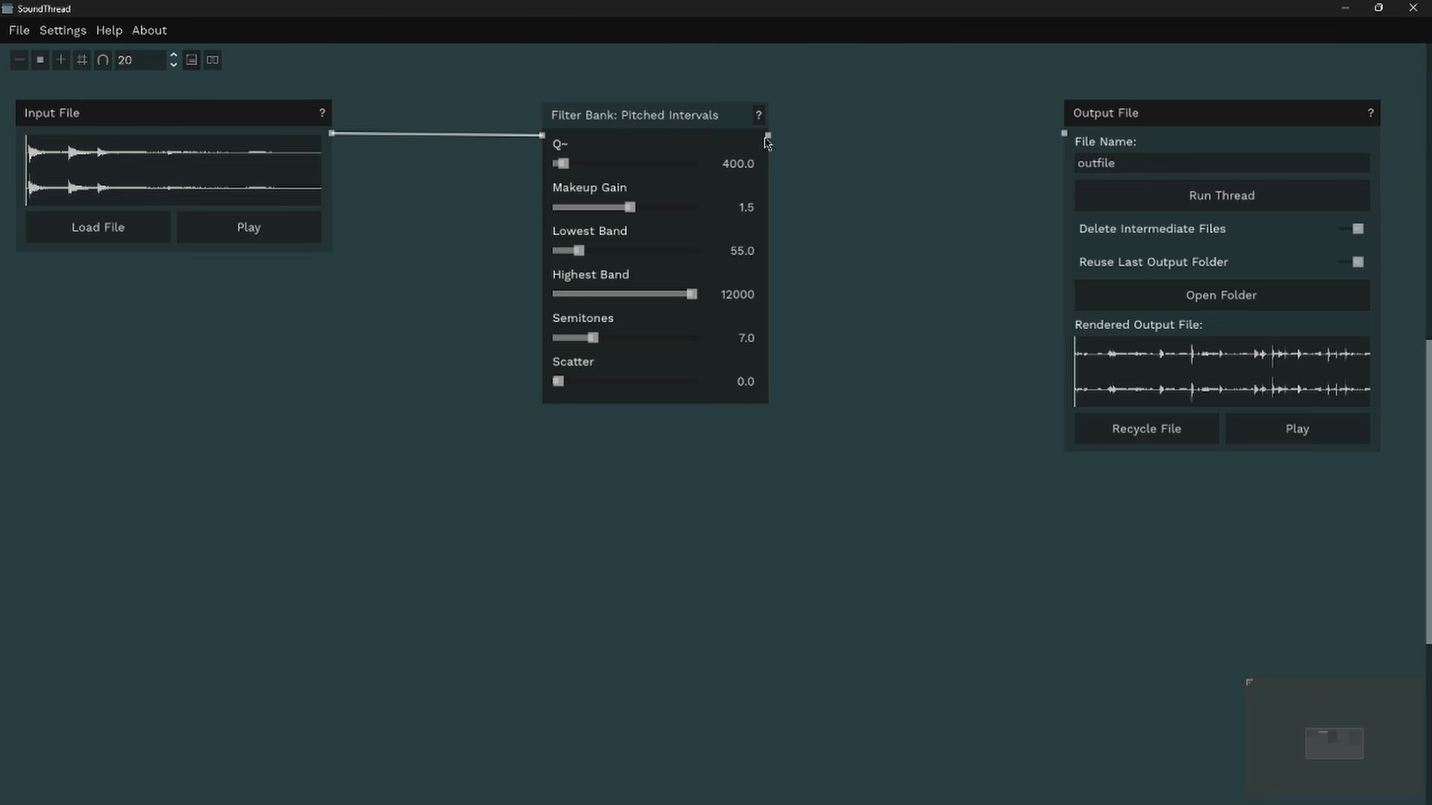
left_click_drag(768, 138, 1066, 135)
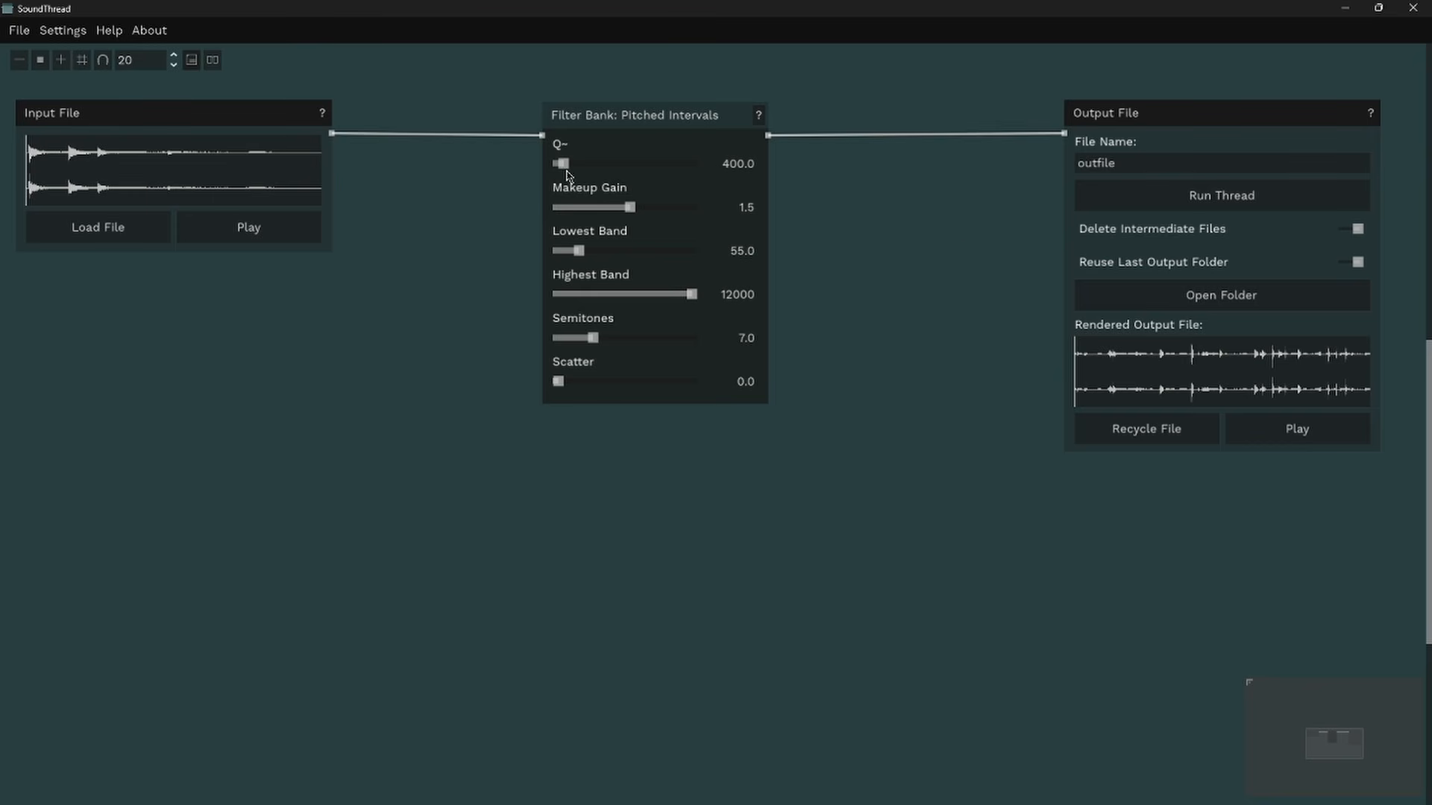
Step: Lower the filter bank's Q to about 69 and load book.wav as the input file, previewing the sound
left_click_drag(562, 164, 561, 166)
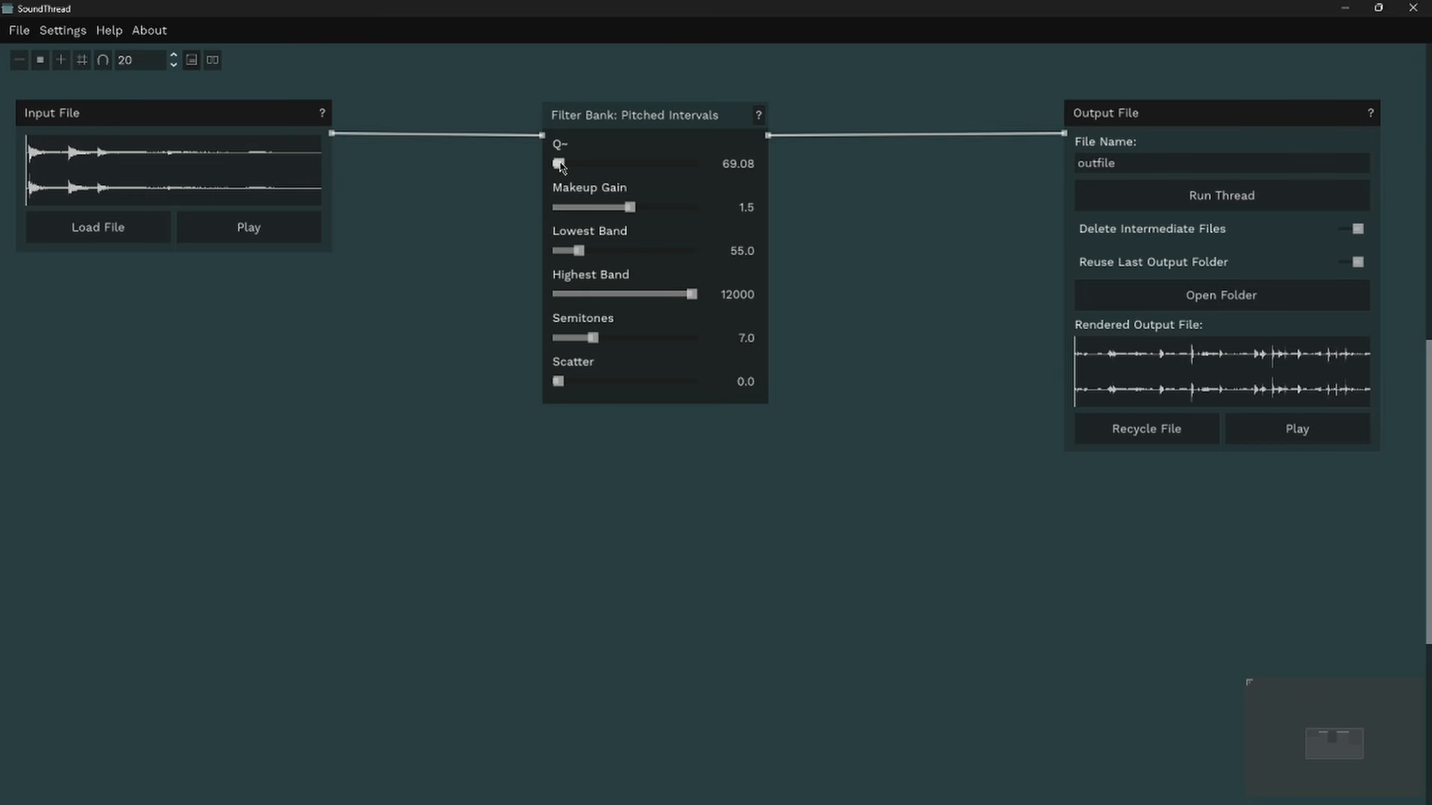
left_click(105, 236)
left_click(329, 243)
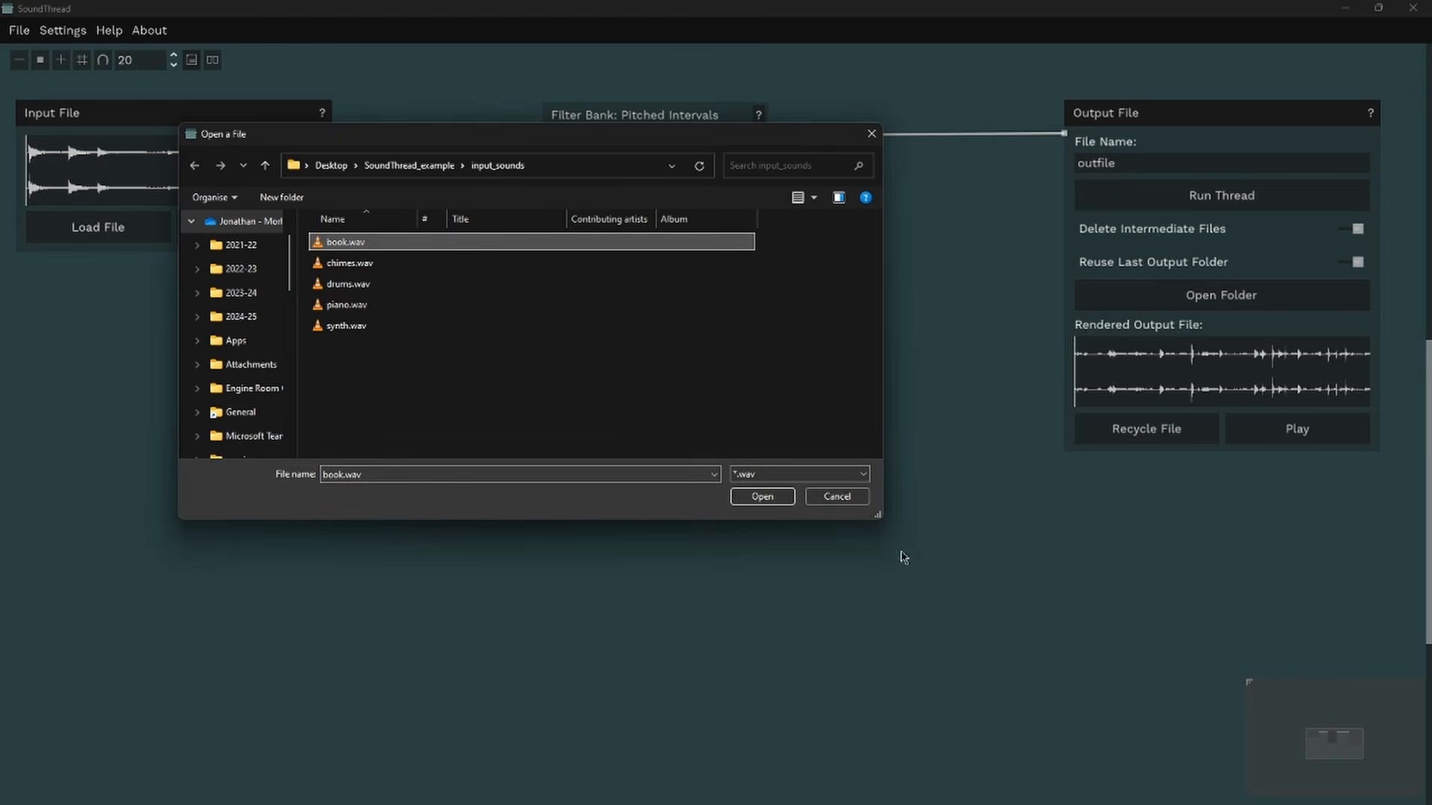
left_click(762, 496)
left_click(241, 237)
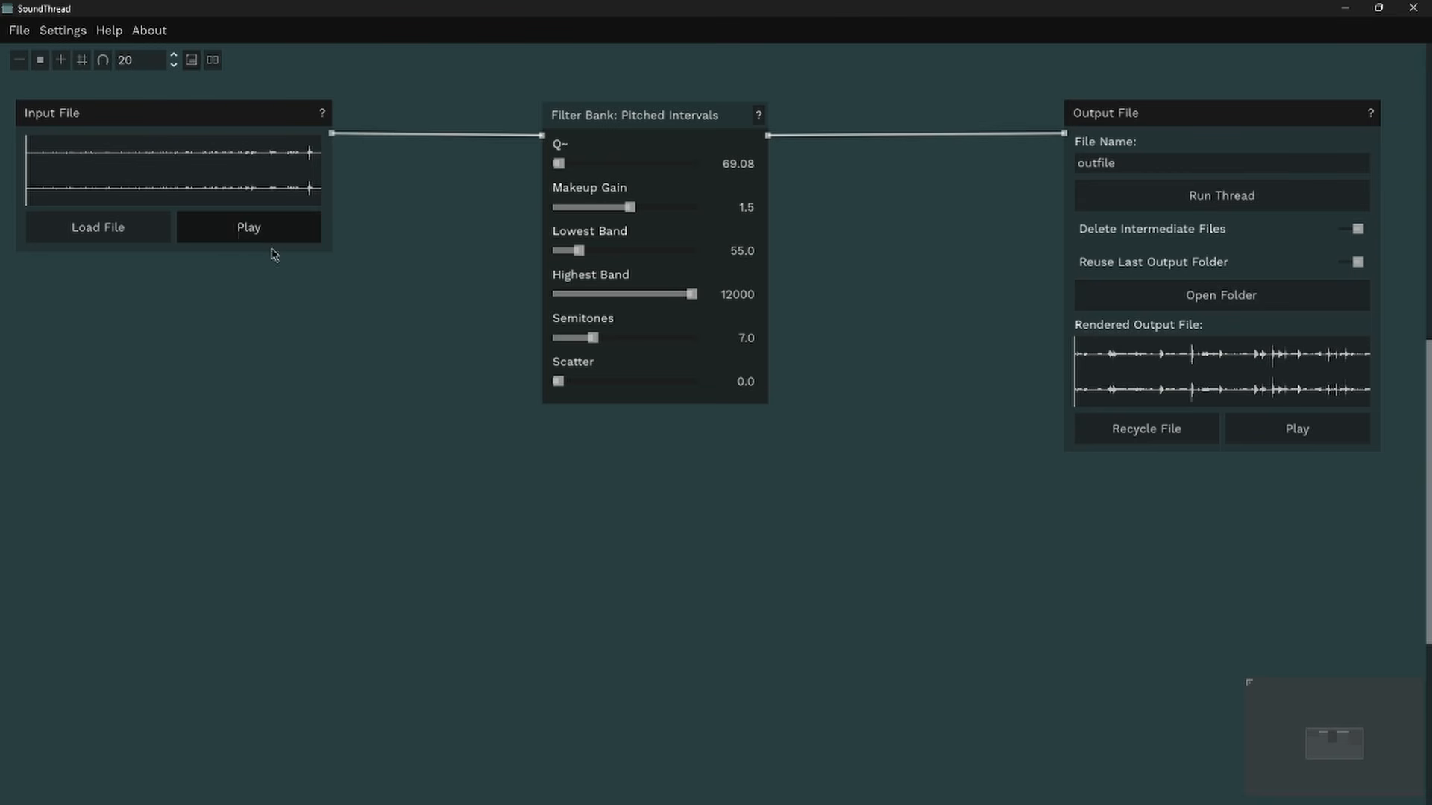
Step: Set the filter bank's Q to 50, Lowest Band to 110 and Highest Band to about 2880
double_click(722, 163)
type("50")
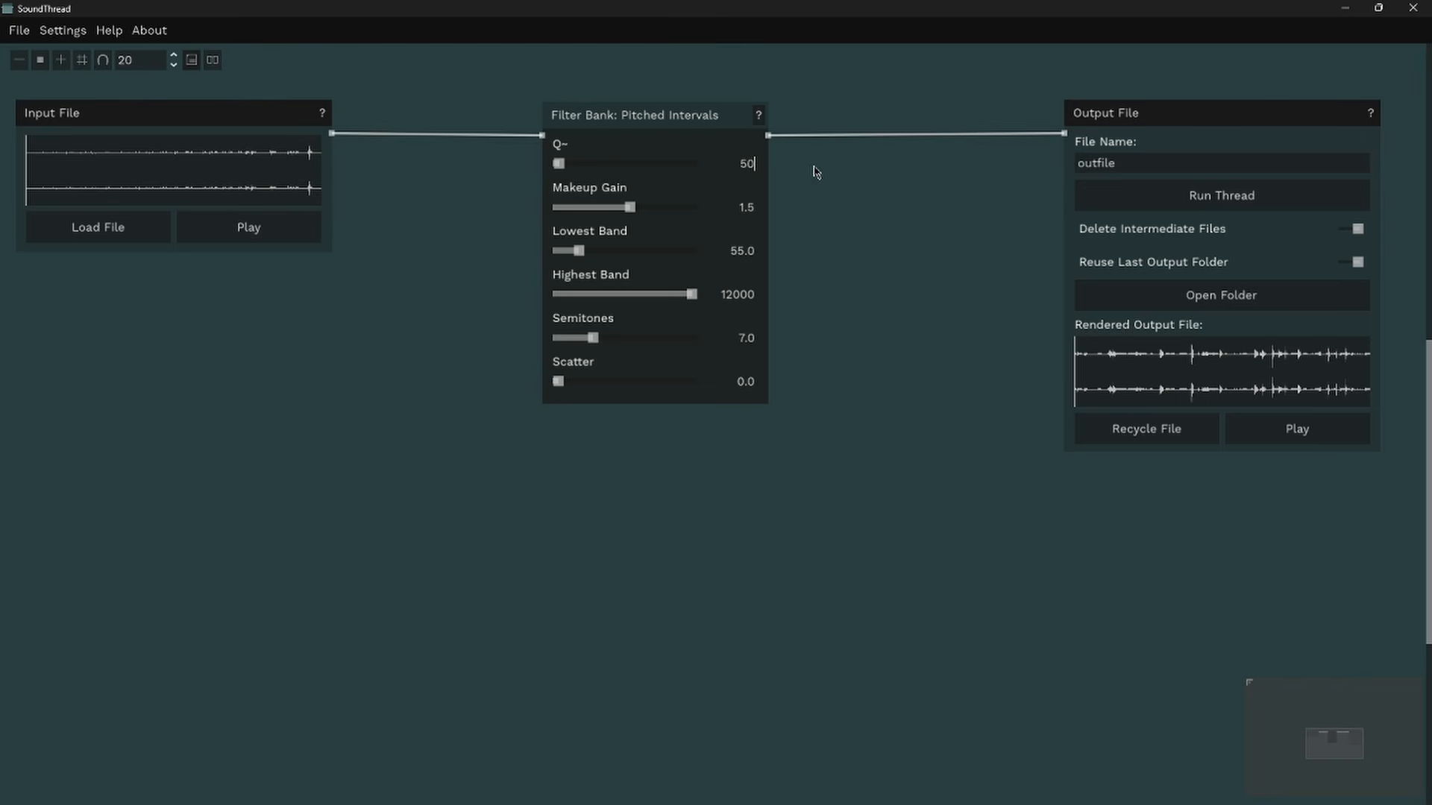
left_click(732, 250)
double_click(753, 251)
type("110")
key("Return")
left_click_drag(694, 294, 663, 298)
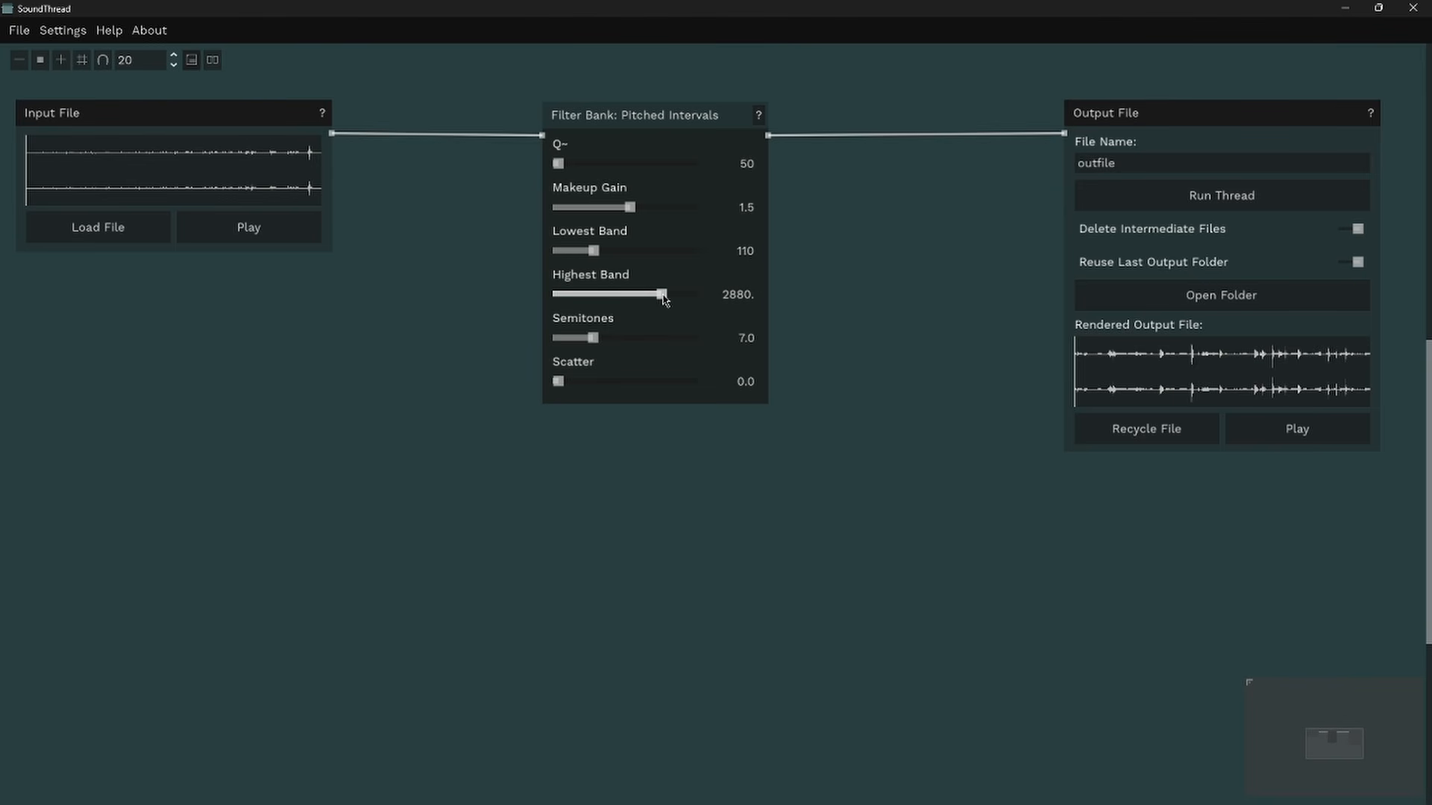
left_click(746, 337)
left_click(754, 342)
Step: Render and listen to the filtered output, and repeat with the filter bank's Q raised to about 4142
left_click(1182, 197)
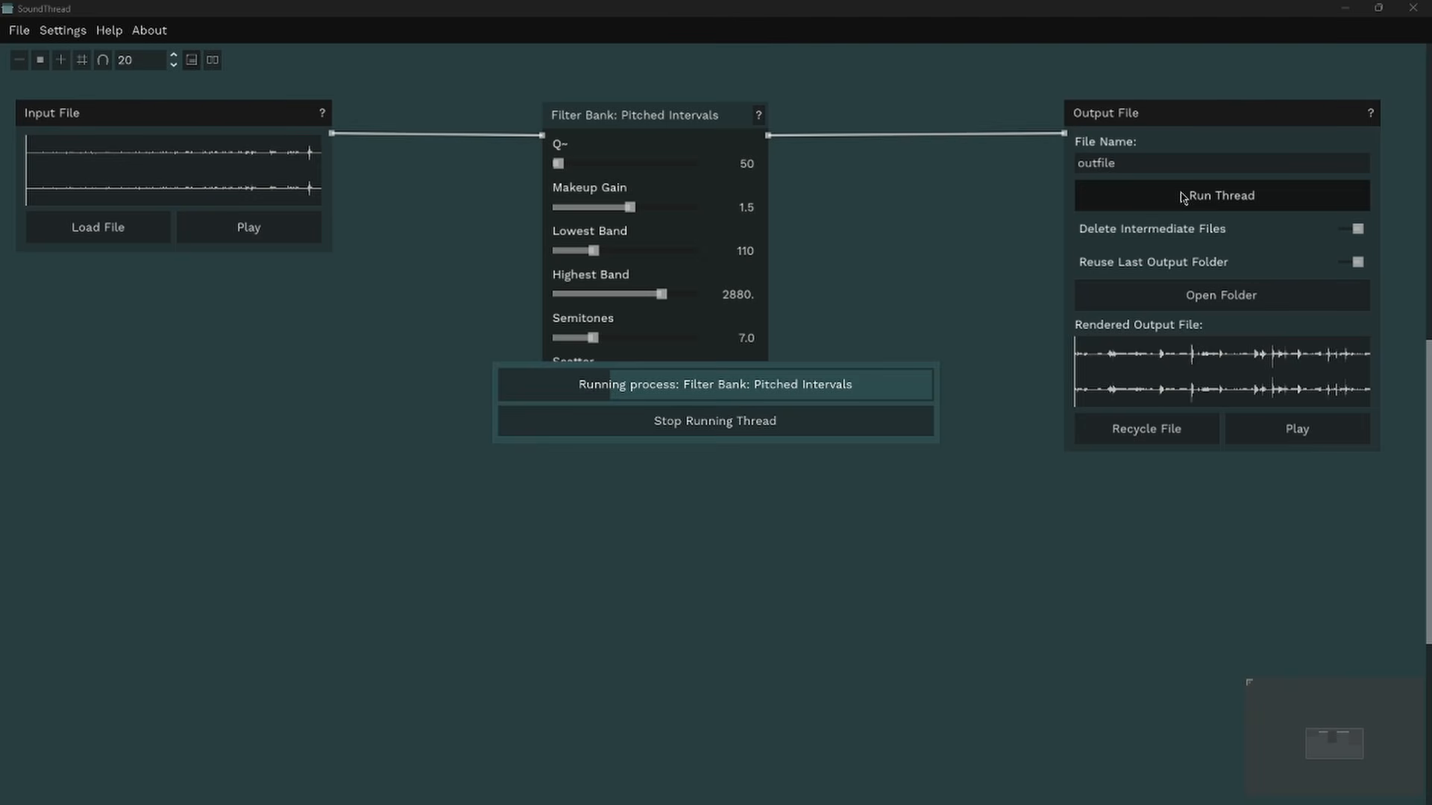
left_click(1292, 433)
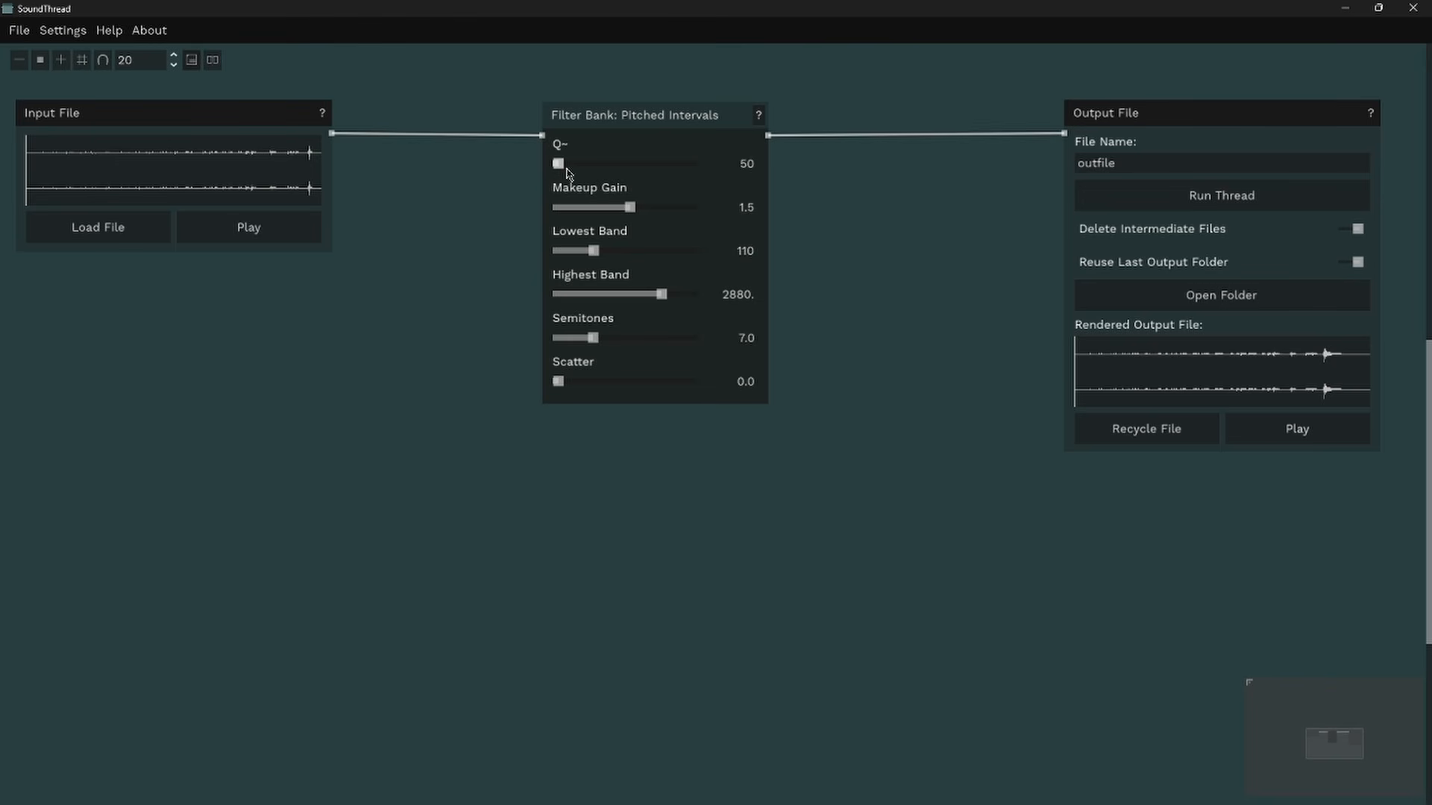
left_click_drag(561, 166, 616, 171)
left_click(1165, 205)
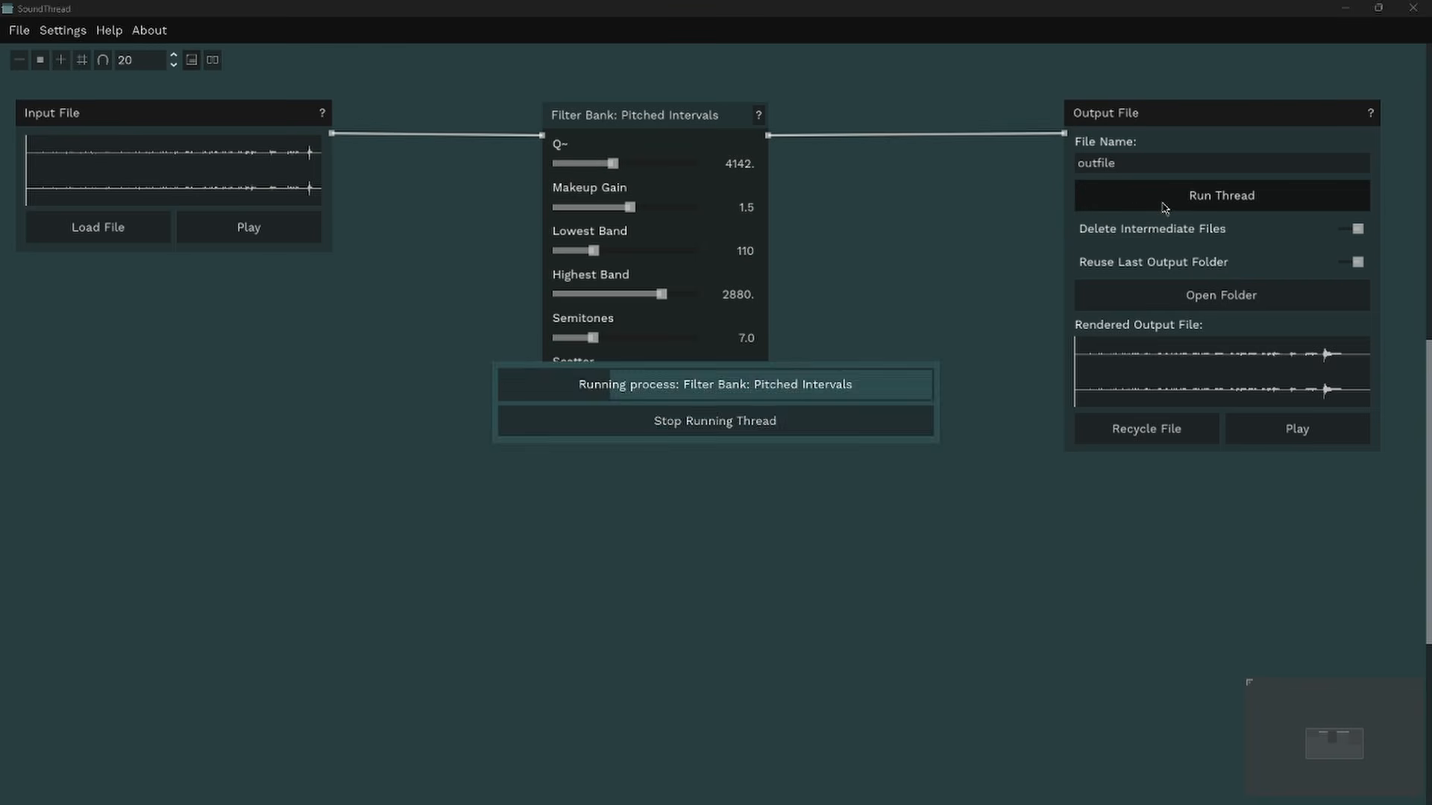
left_click(1271, 439)
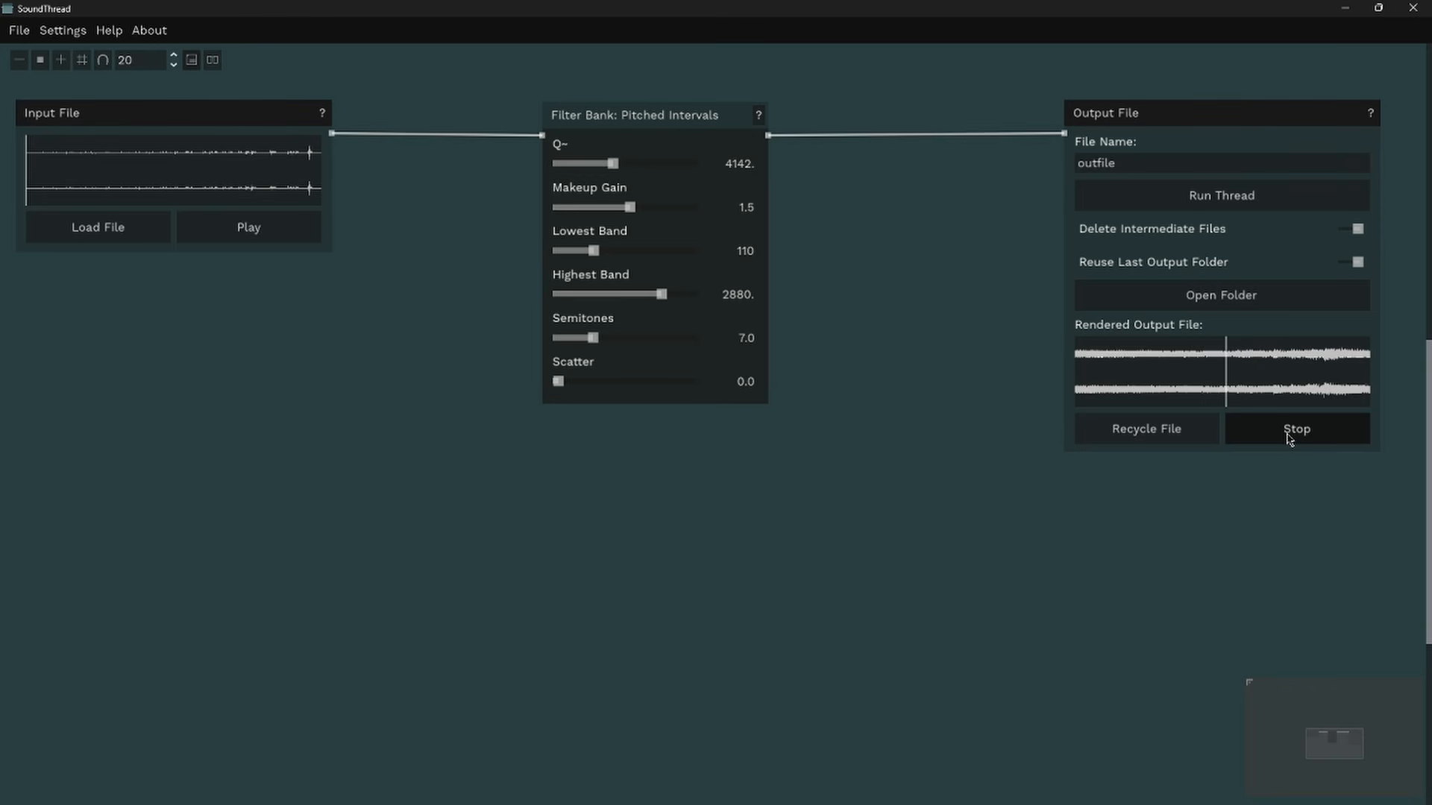
left_click(1289, 439)
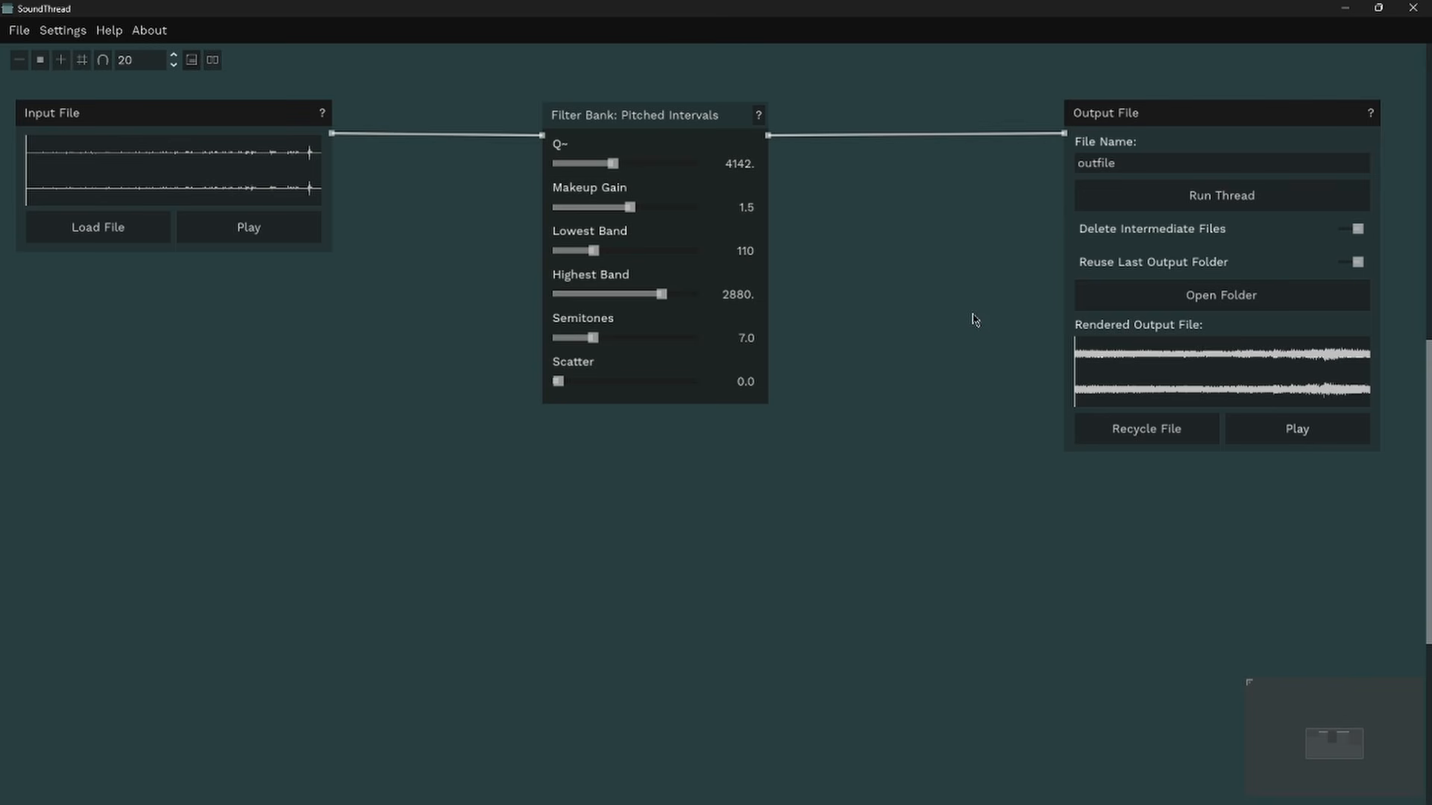
Step: Set the filter bank's Q to 110 and its Scatter to about 0.24
left_click(727, 164)
type("1100")
key("BackSpace")
key("Return")
left_click_drag(558, 383, 589, 383)
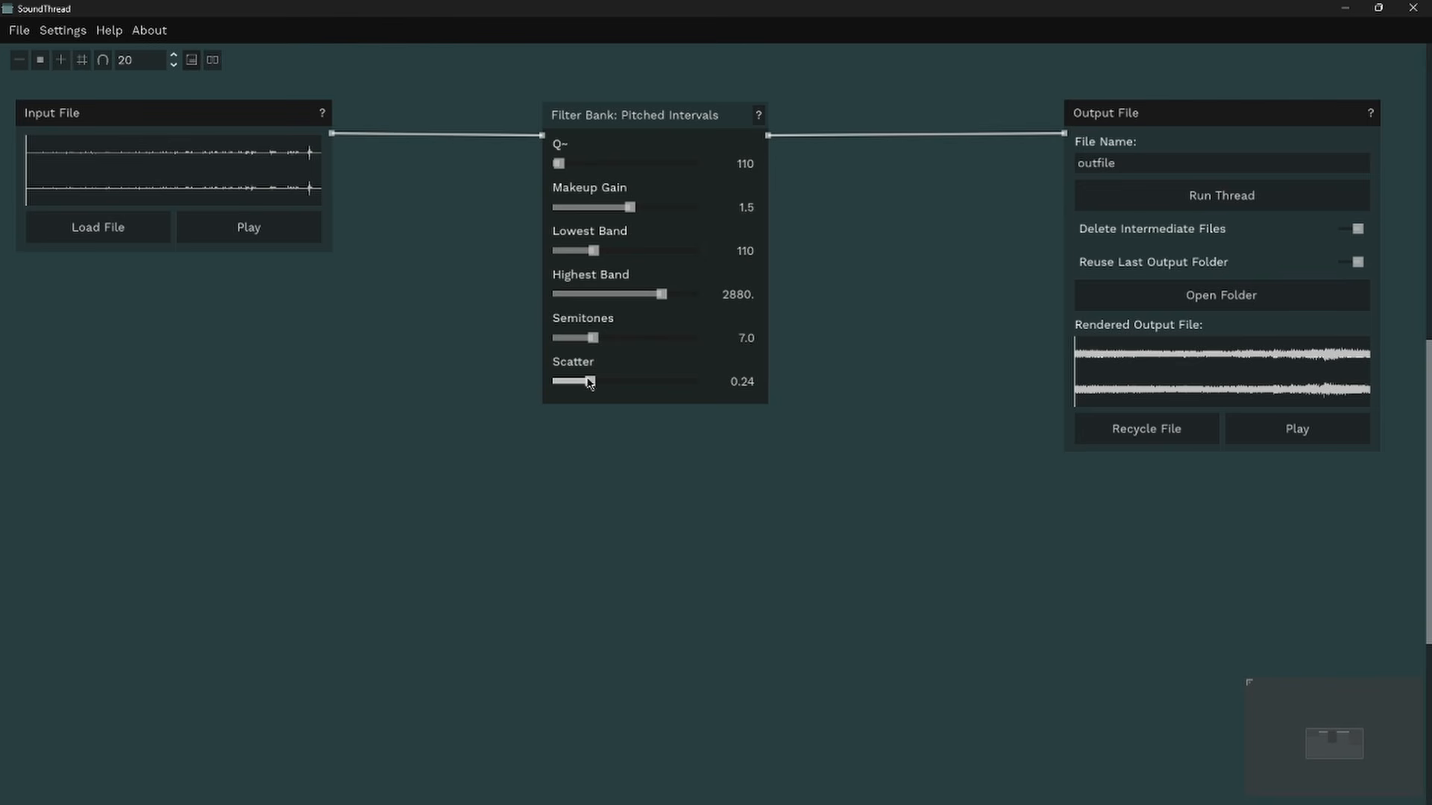
Step: Run the thread with the scattered filter bands and listen to the rendered output file
left_click(1189, 198)
left_click(1289, 437)
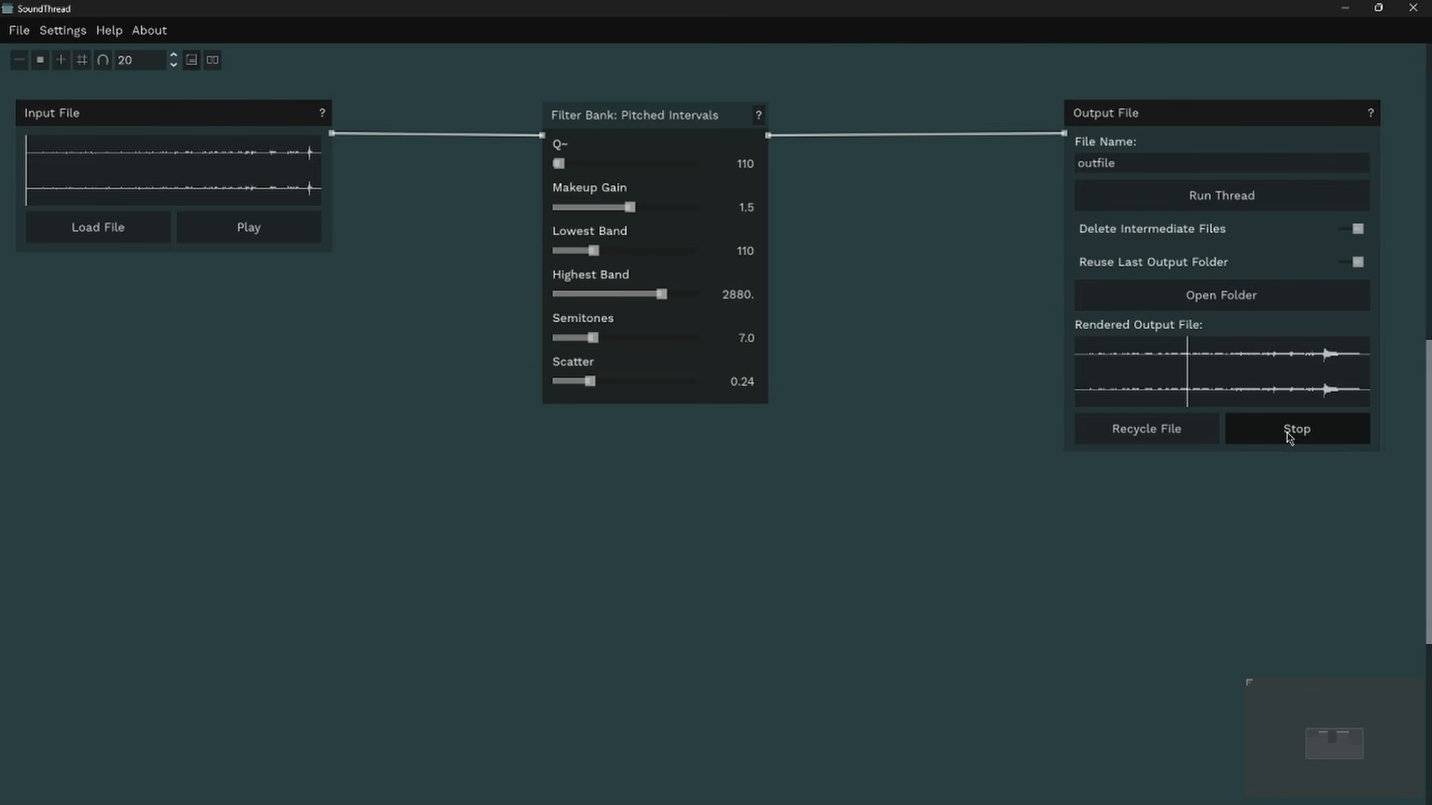
left_click(1289, 436)
Step: Raise the filter bank's Scatter to about 0.77, and render and listen to the output again
left_click_drag(592, 384, 662, 388)
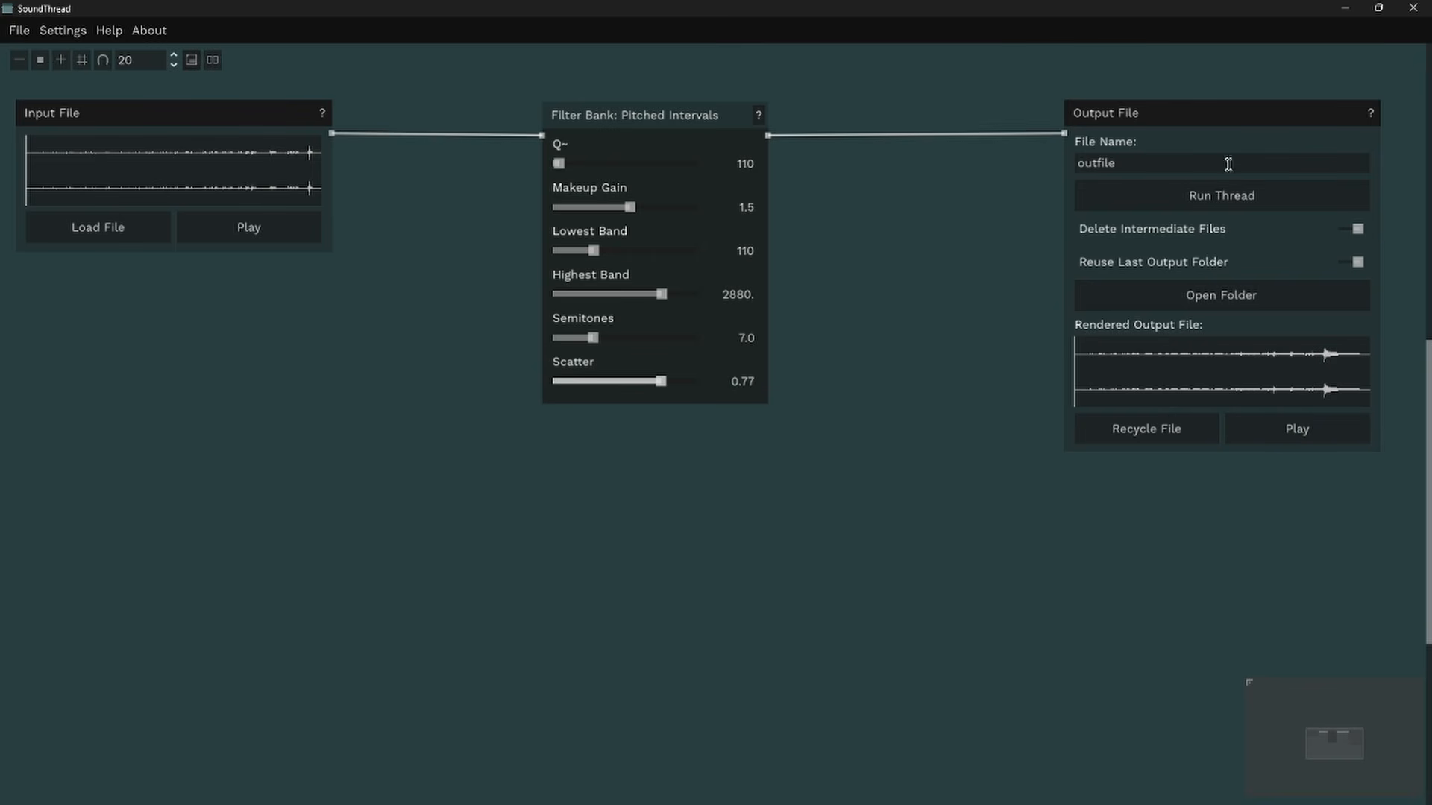
left_click(1224, 195)
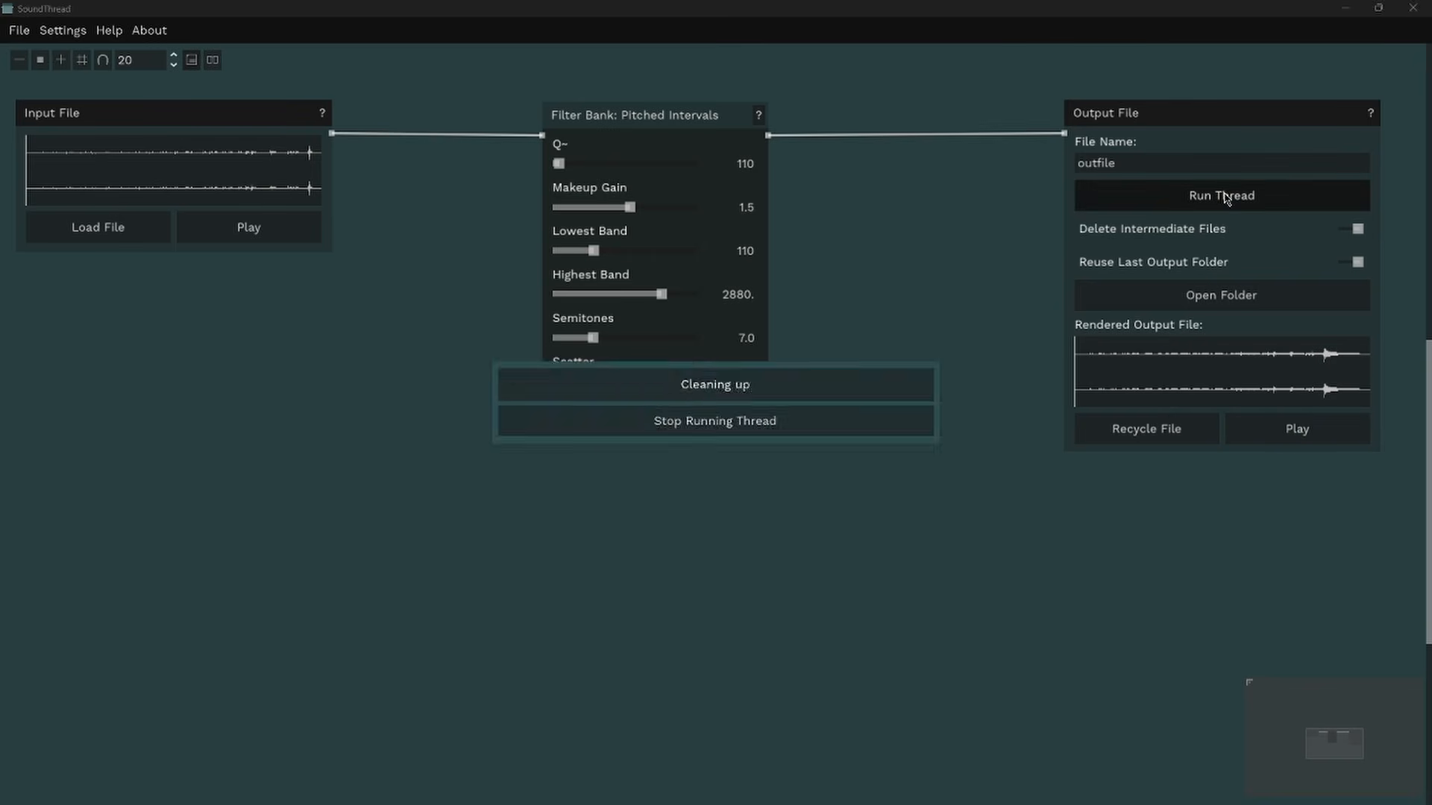
left_click(1284, 426)
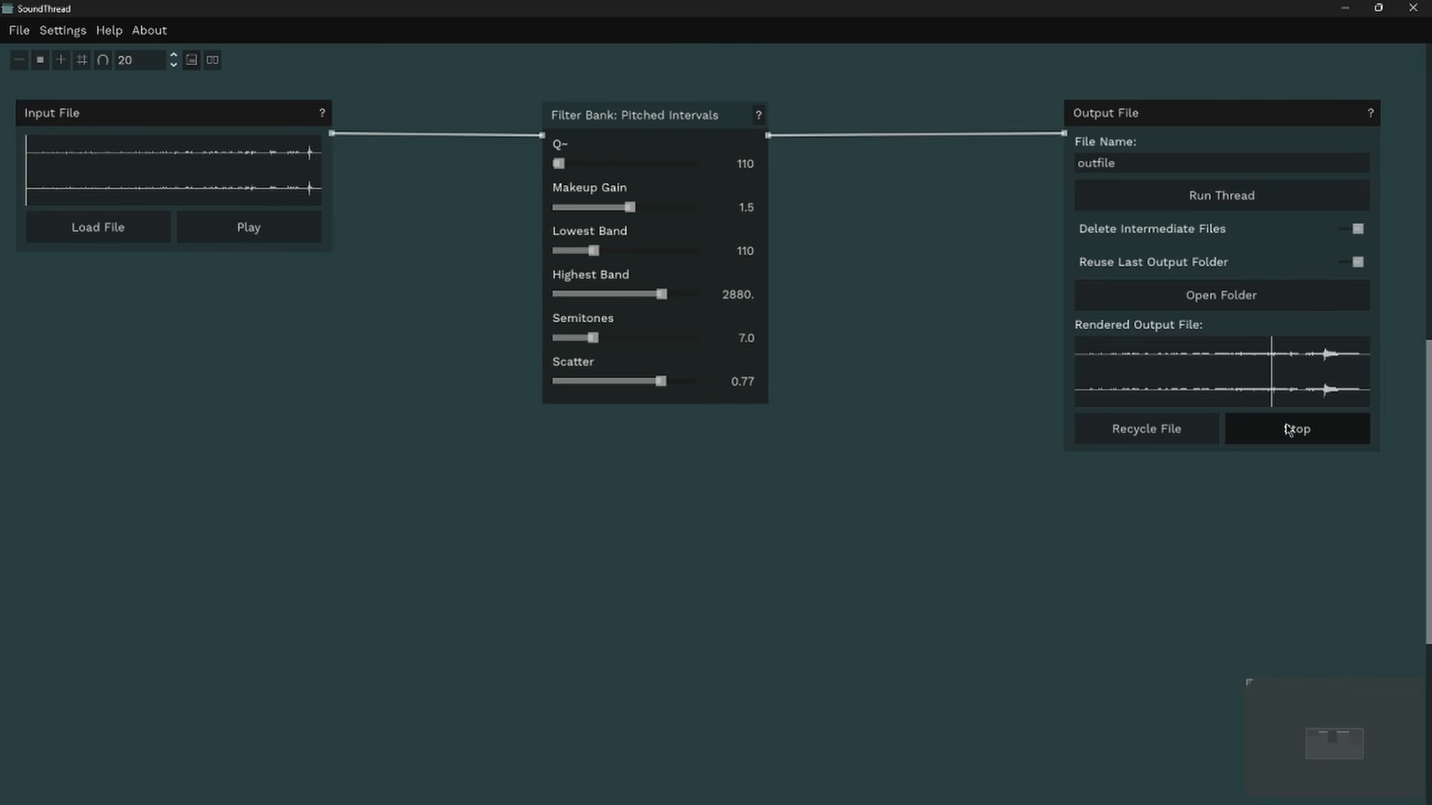
left_click(1287, 429)
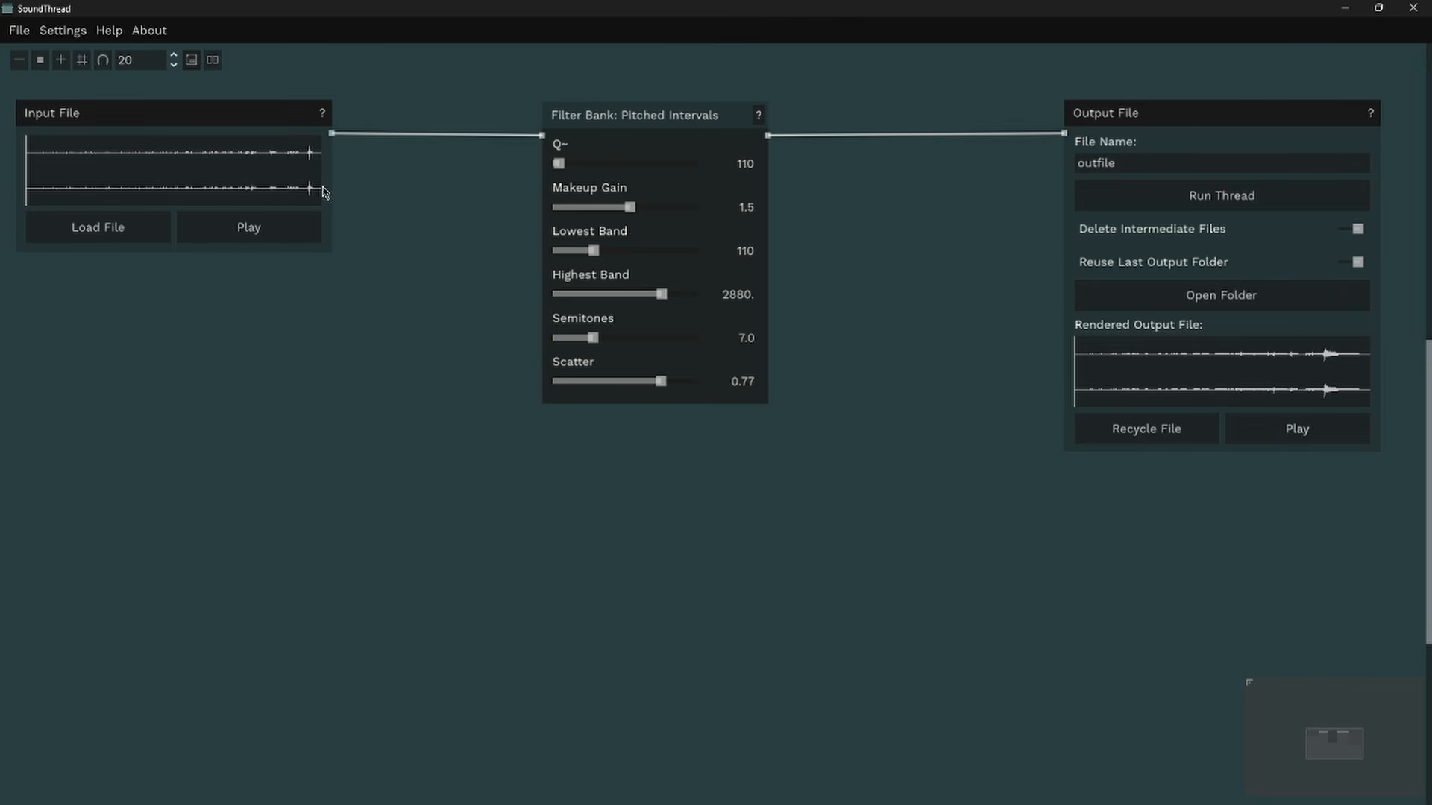
Step: Delete the Filter Bank: Pitched Intervals node from the thread
mouse_move(733, 121)
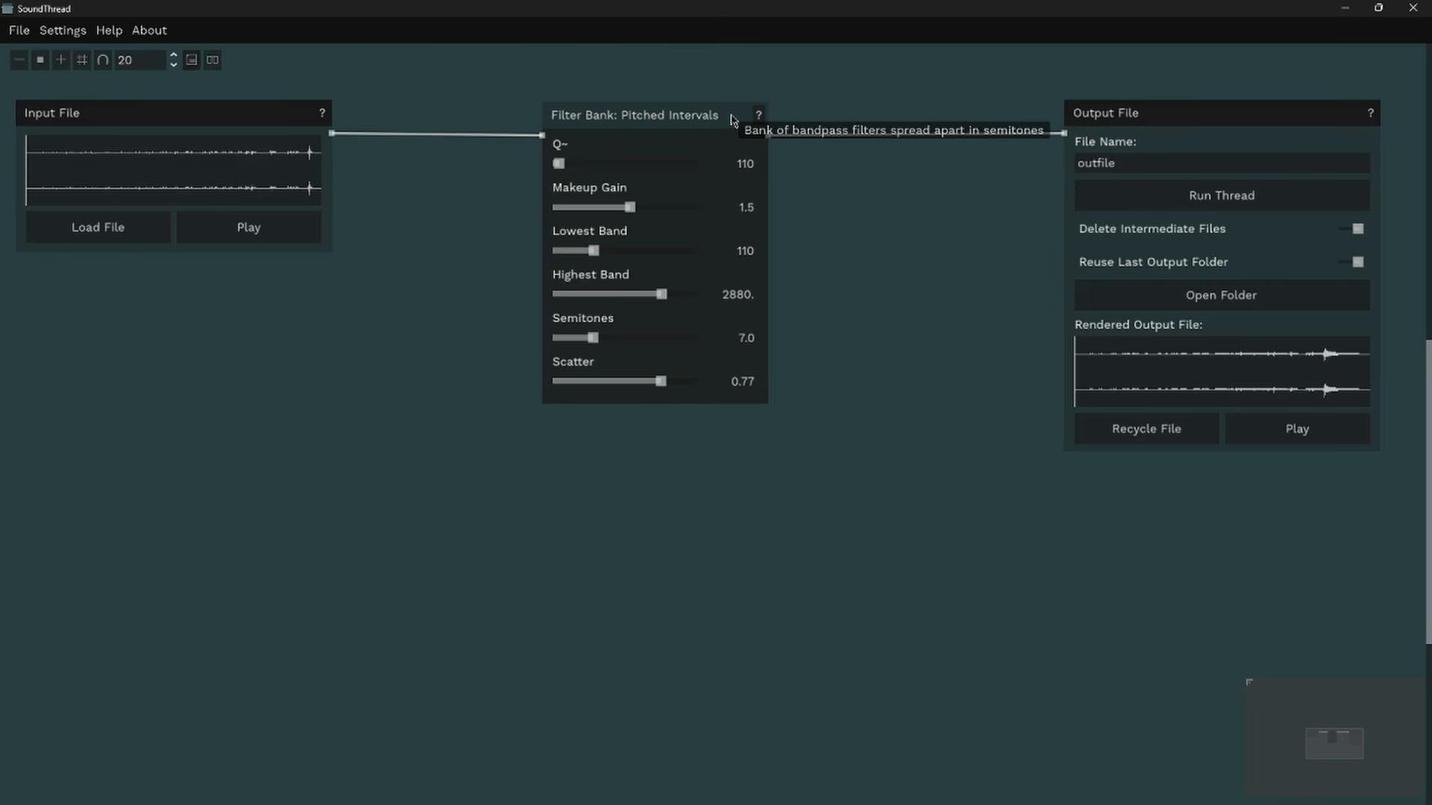
key("Delete")
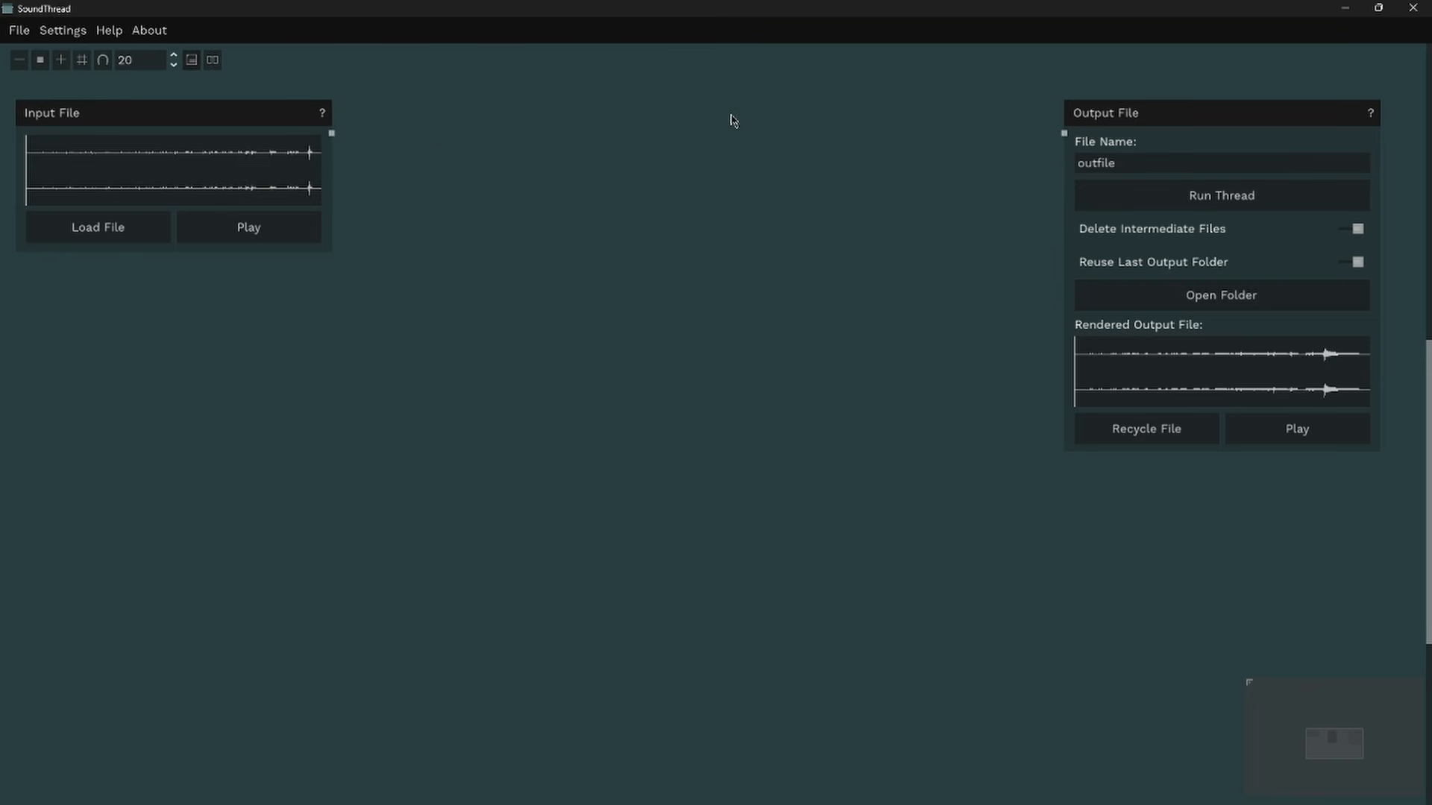
Step: Add a Granulate: Brassage node between the input and output file nodes
right_click(465, 117)
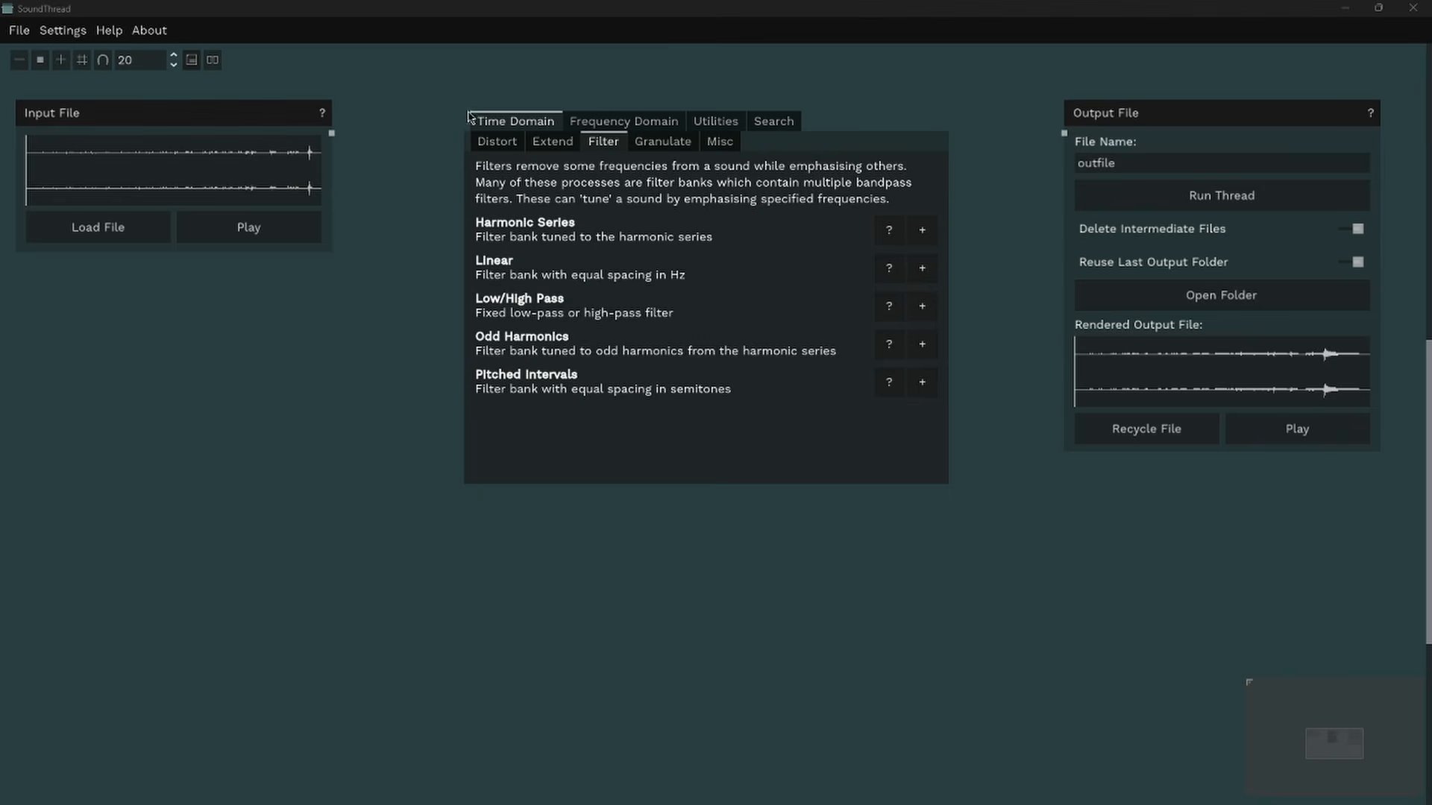
left_click(683, 148)
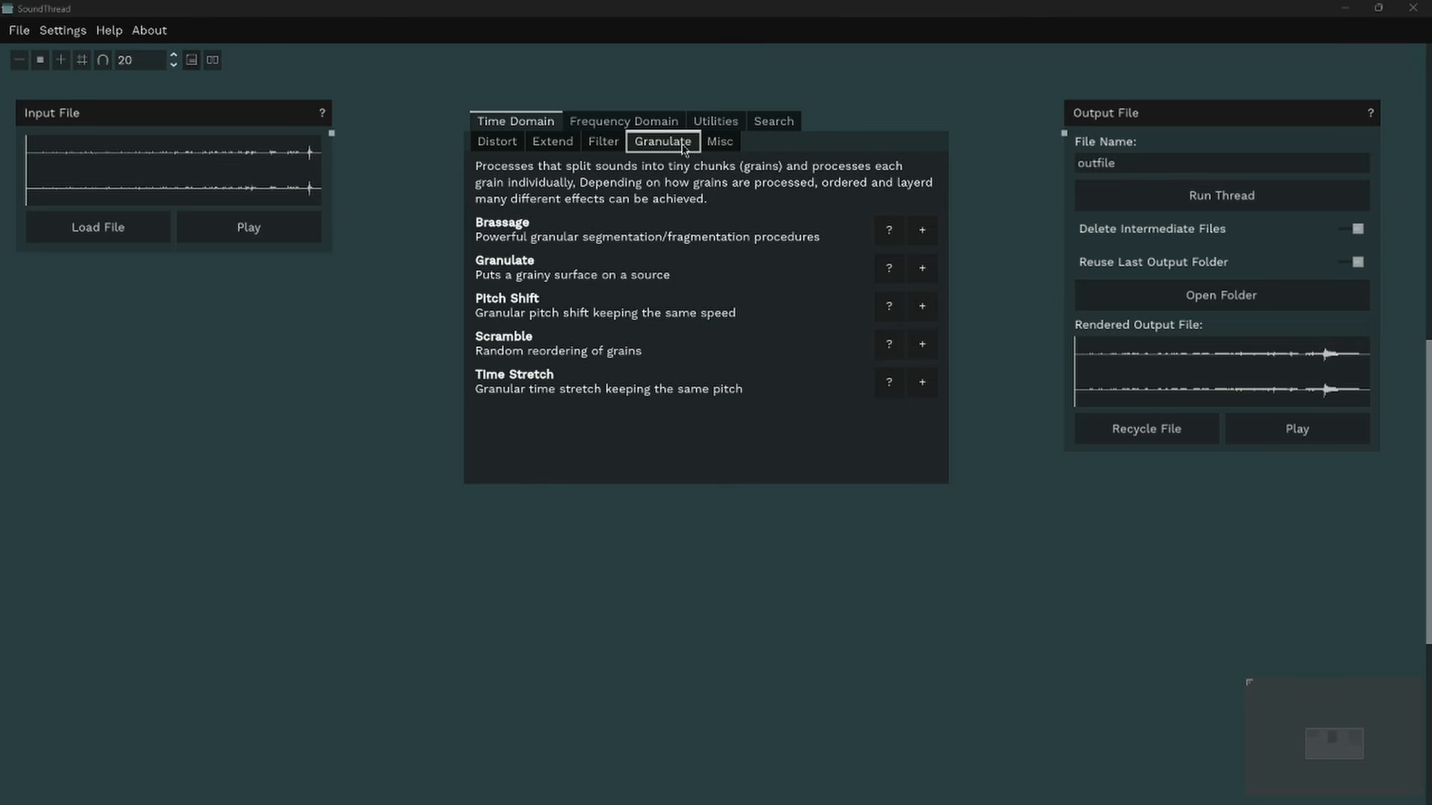
left_click(922, 230)
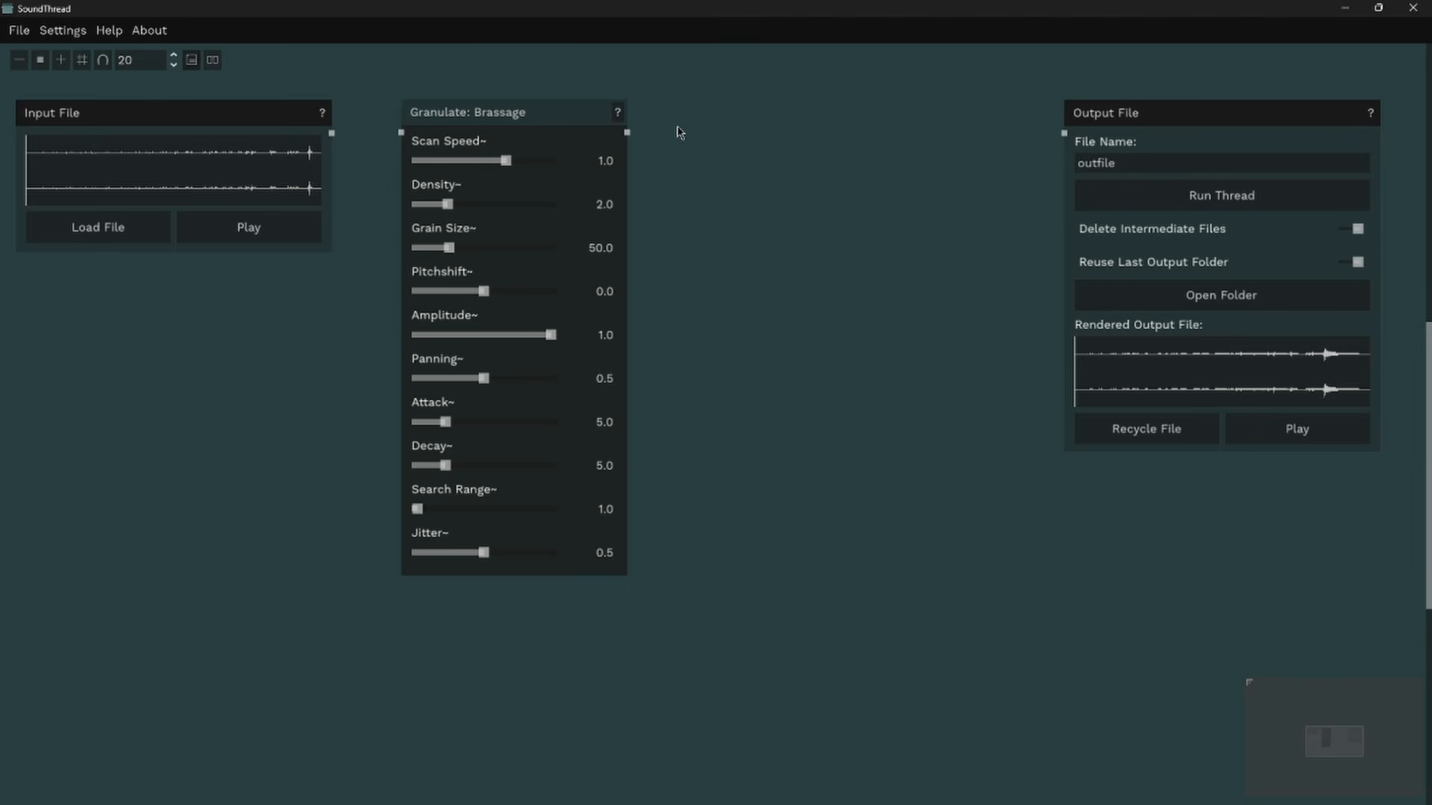
Step: Add a Granulate: Pitch Shift node after the Brassage node and roughly align the two
double_click(707, 128)
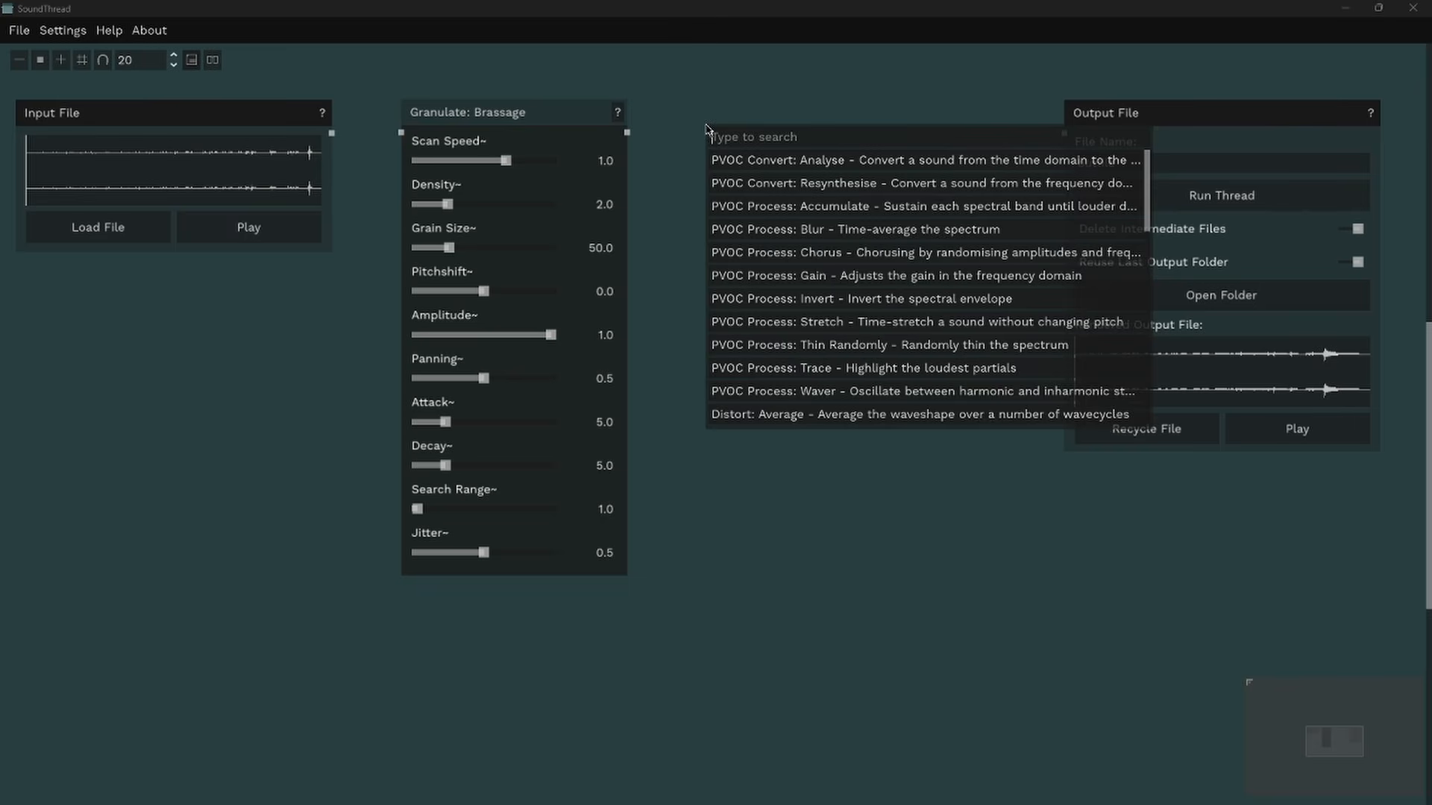
left_click(699, 91)
right_click(701, 126)
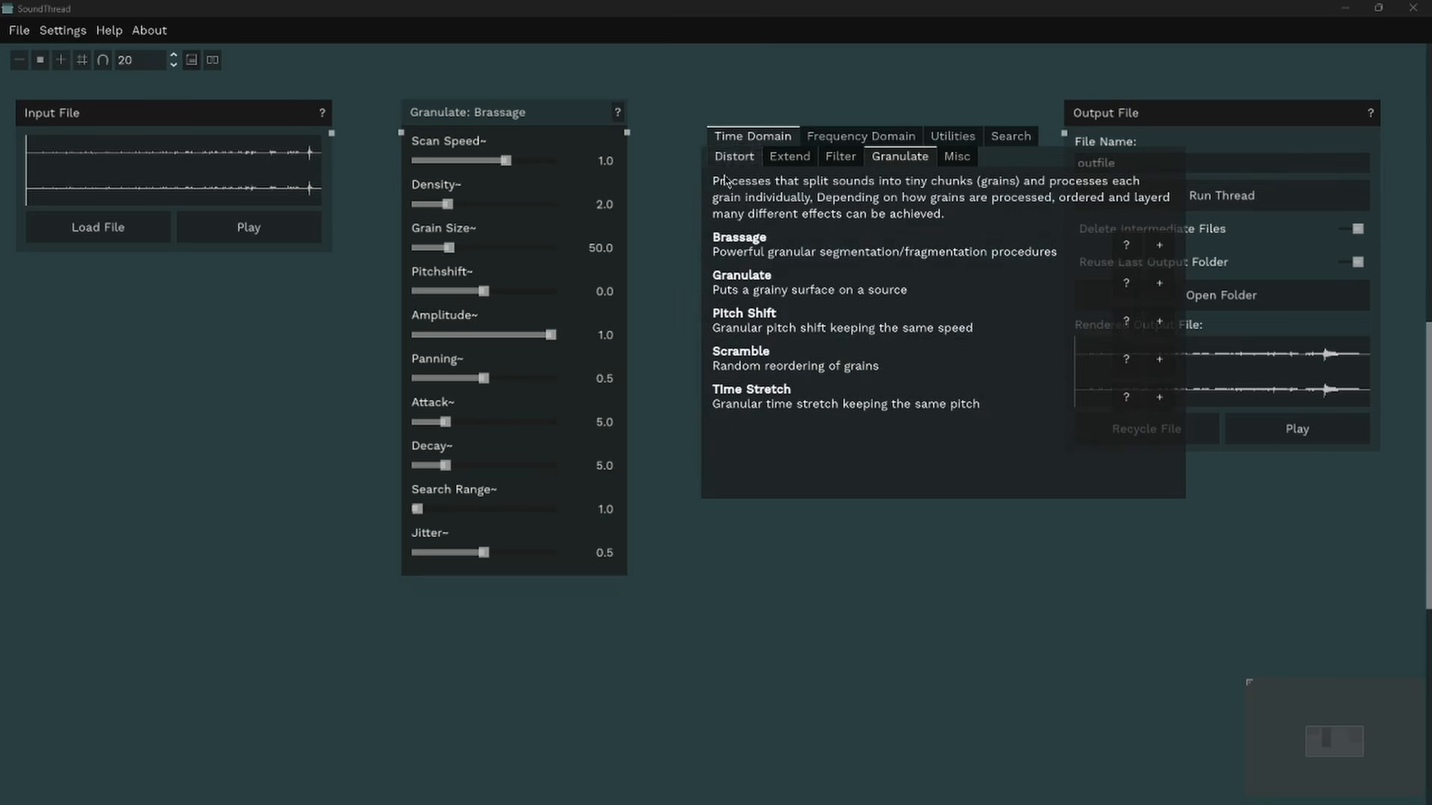
left_click(1156, 322)
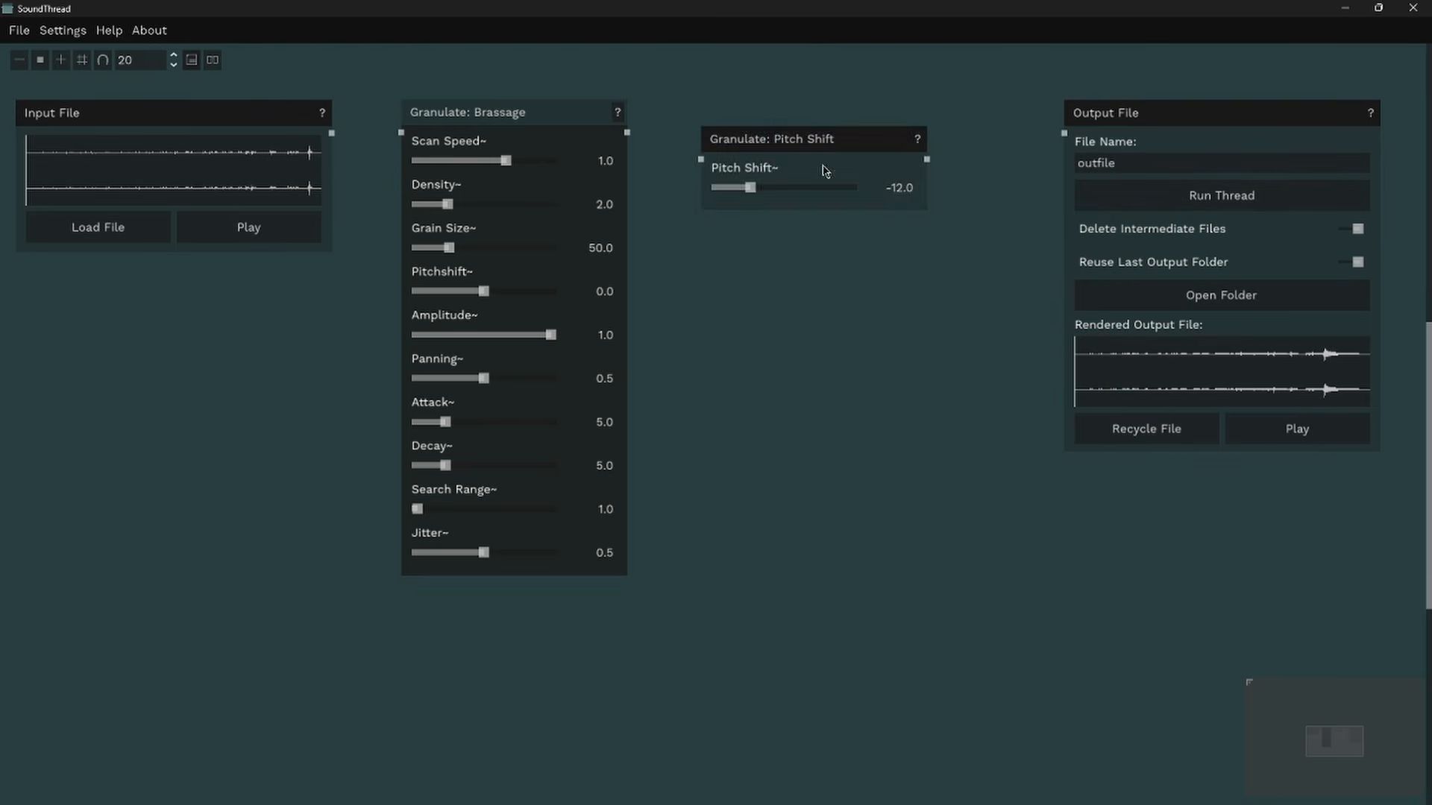
left_click_drag(818, 141, 816, 121)
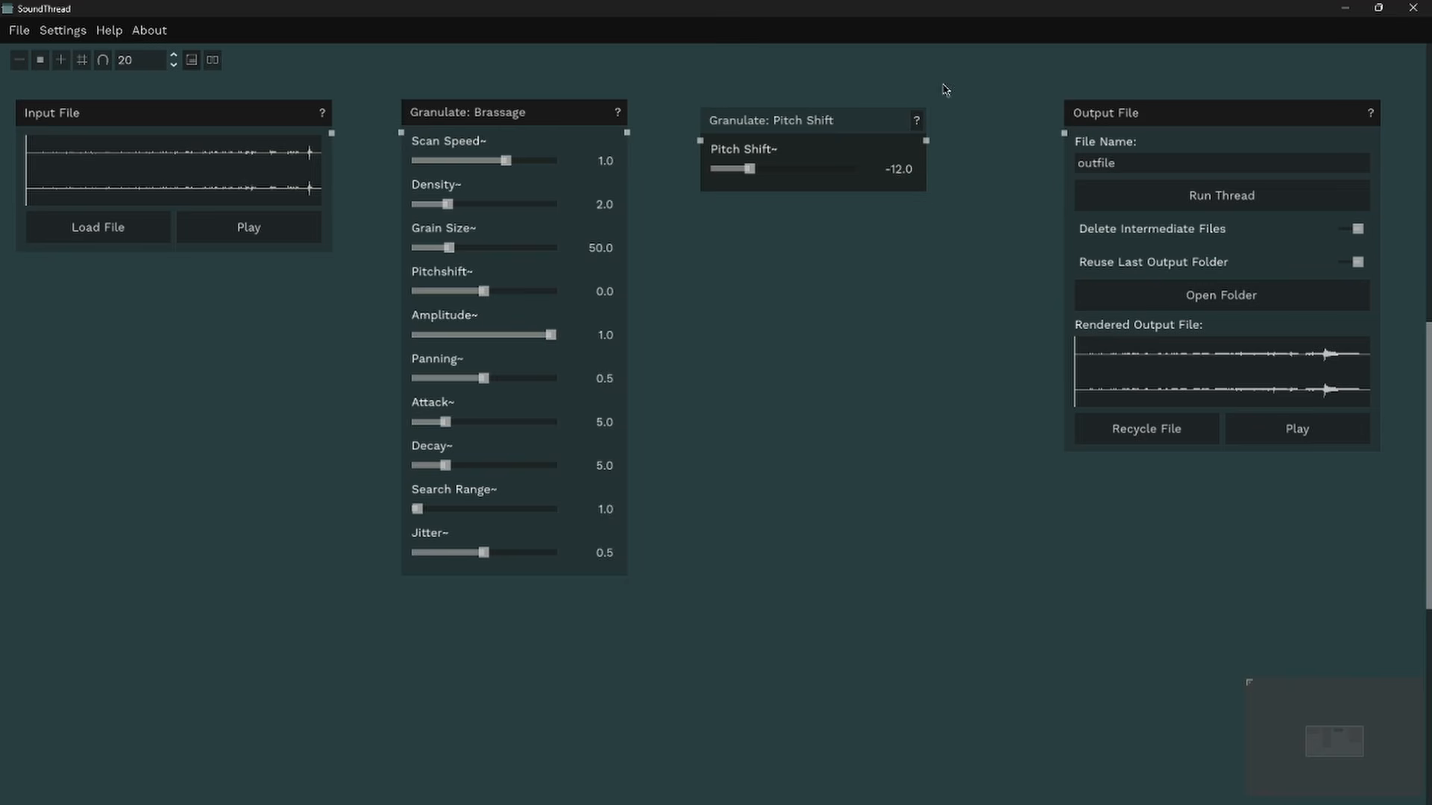
Step: Delete the Brassage and Pitch Shift nodes together
left_click_drag(948, 82, 401, 233)
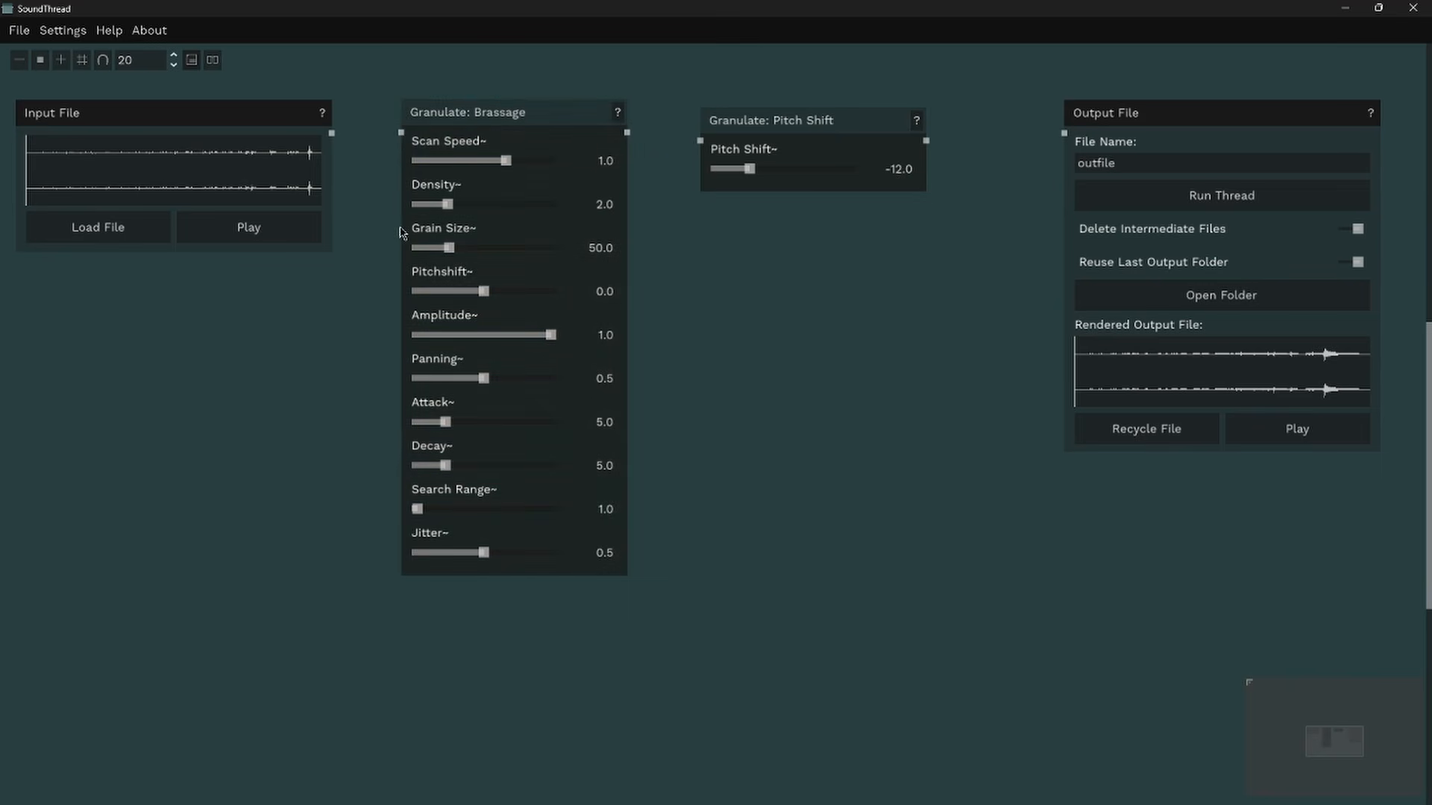
key("Delete")
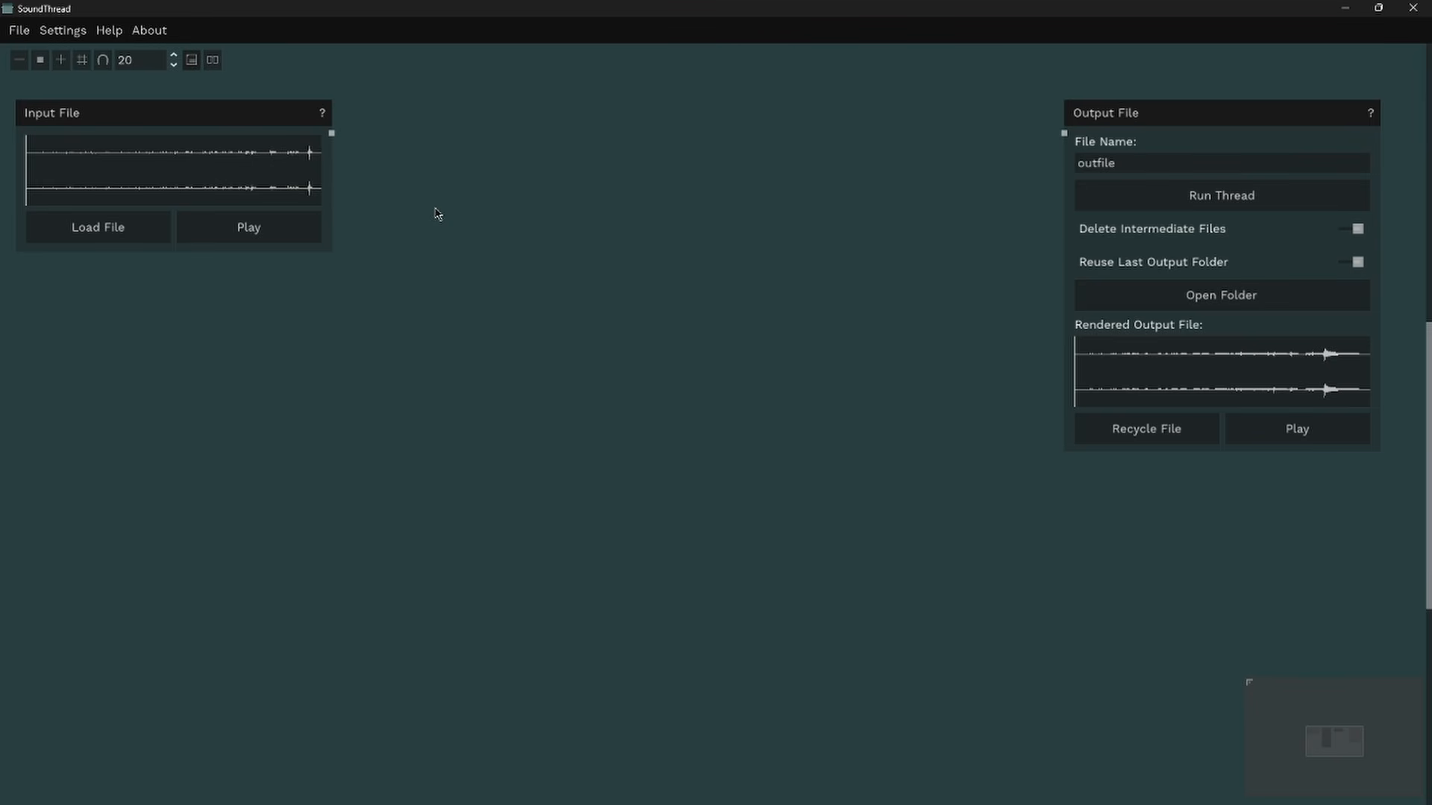
Step: Add a Granulate: Granulate node and connect it between the input file and output file nodes
right_click(509, 176)
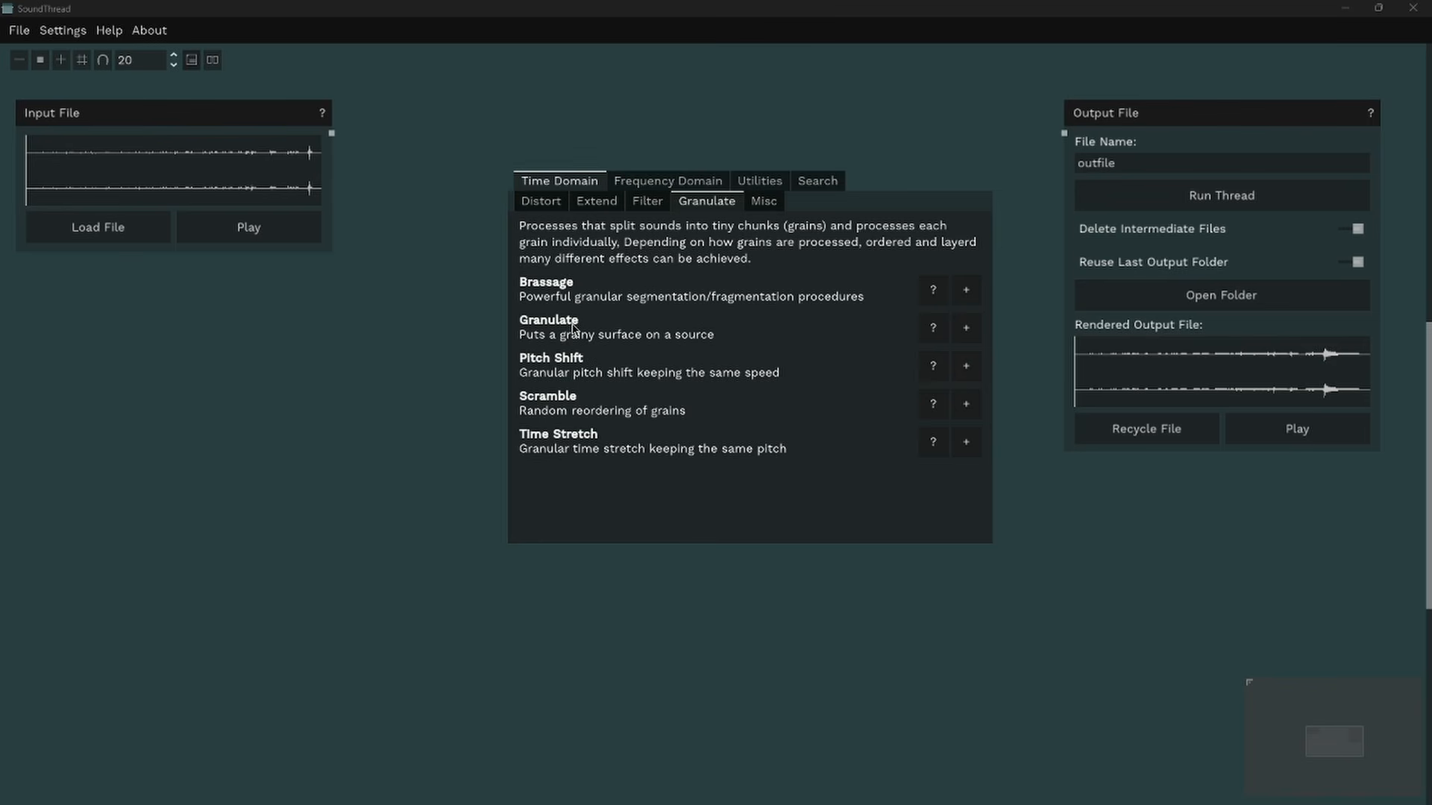
left_click(966, 331)
left_click_drag(520, 186, 426, 114)
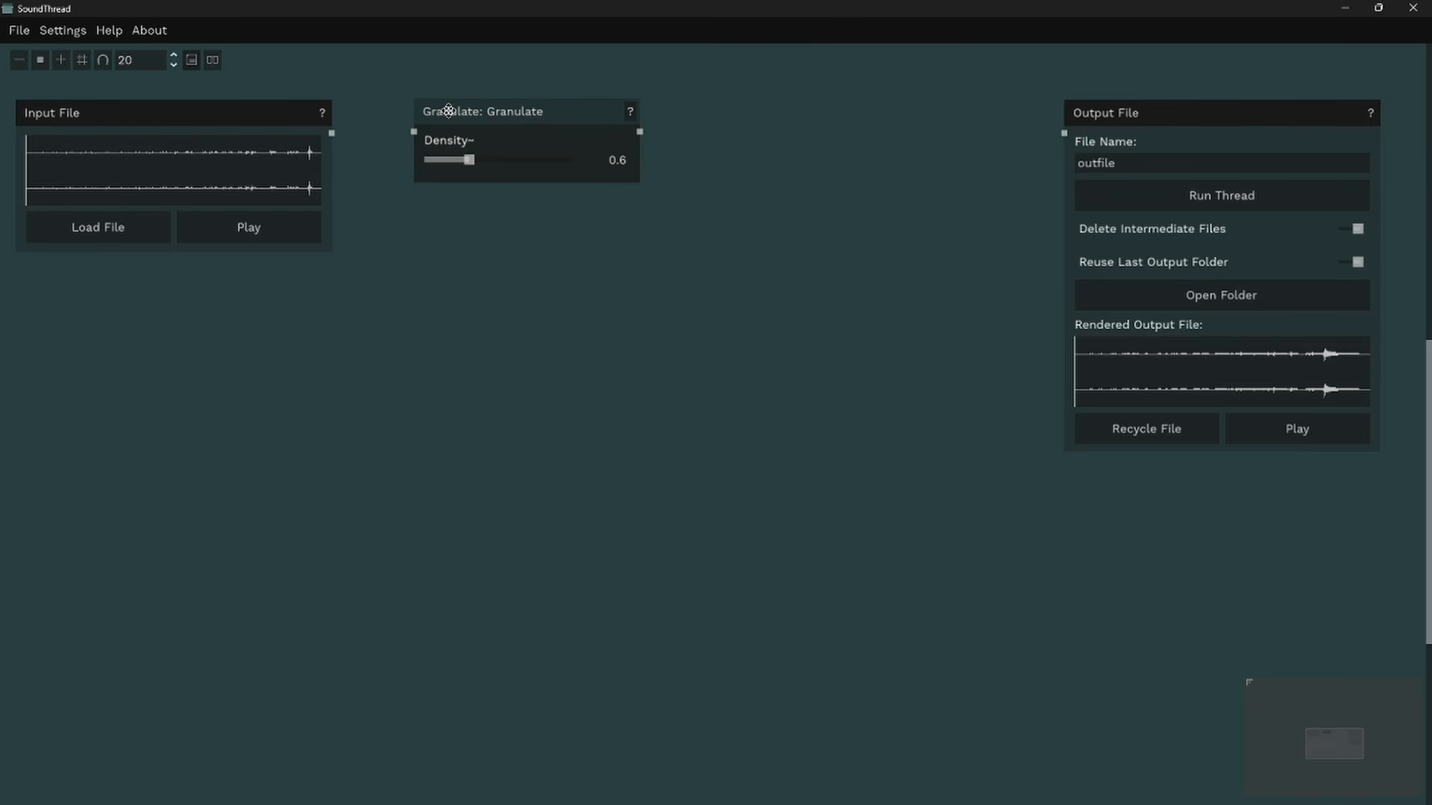
left_click_drag(331, 136, 414, 132)
left_click_drag(927, 147, 1065, 133)
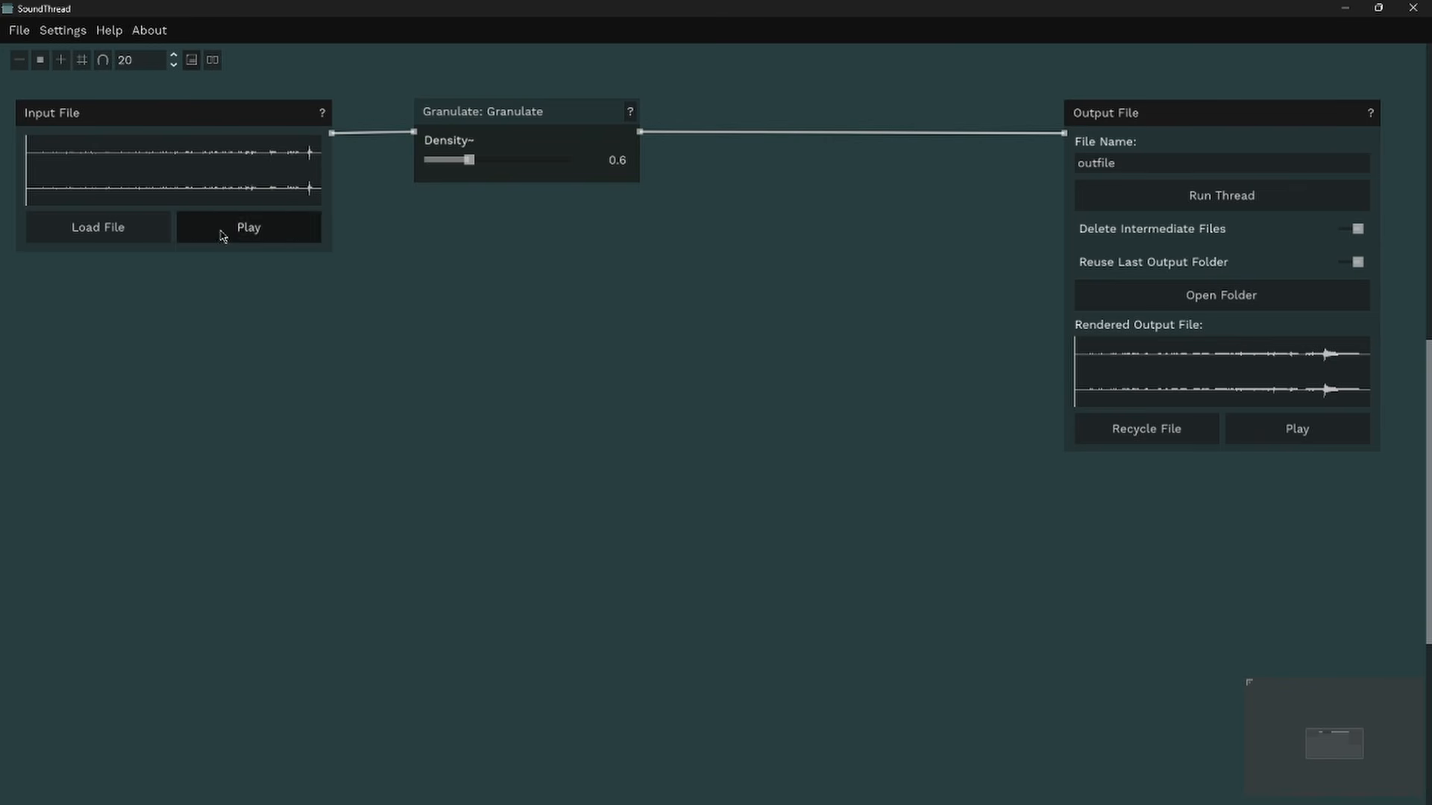
Step: Load synth.wav as the input file and listen to part of it
left_click(137, 228)
left_click(345, 326)
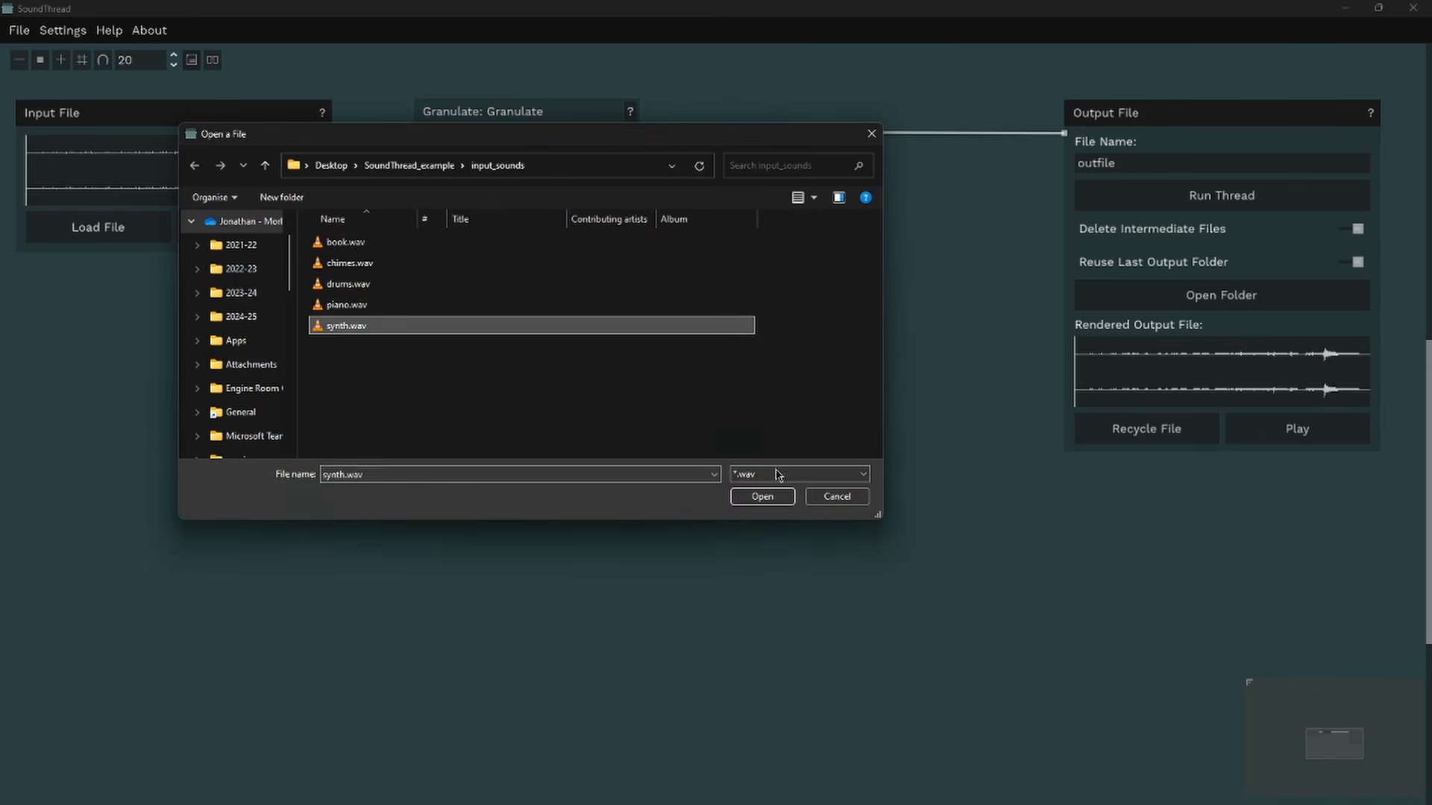
left_click(779, 496)
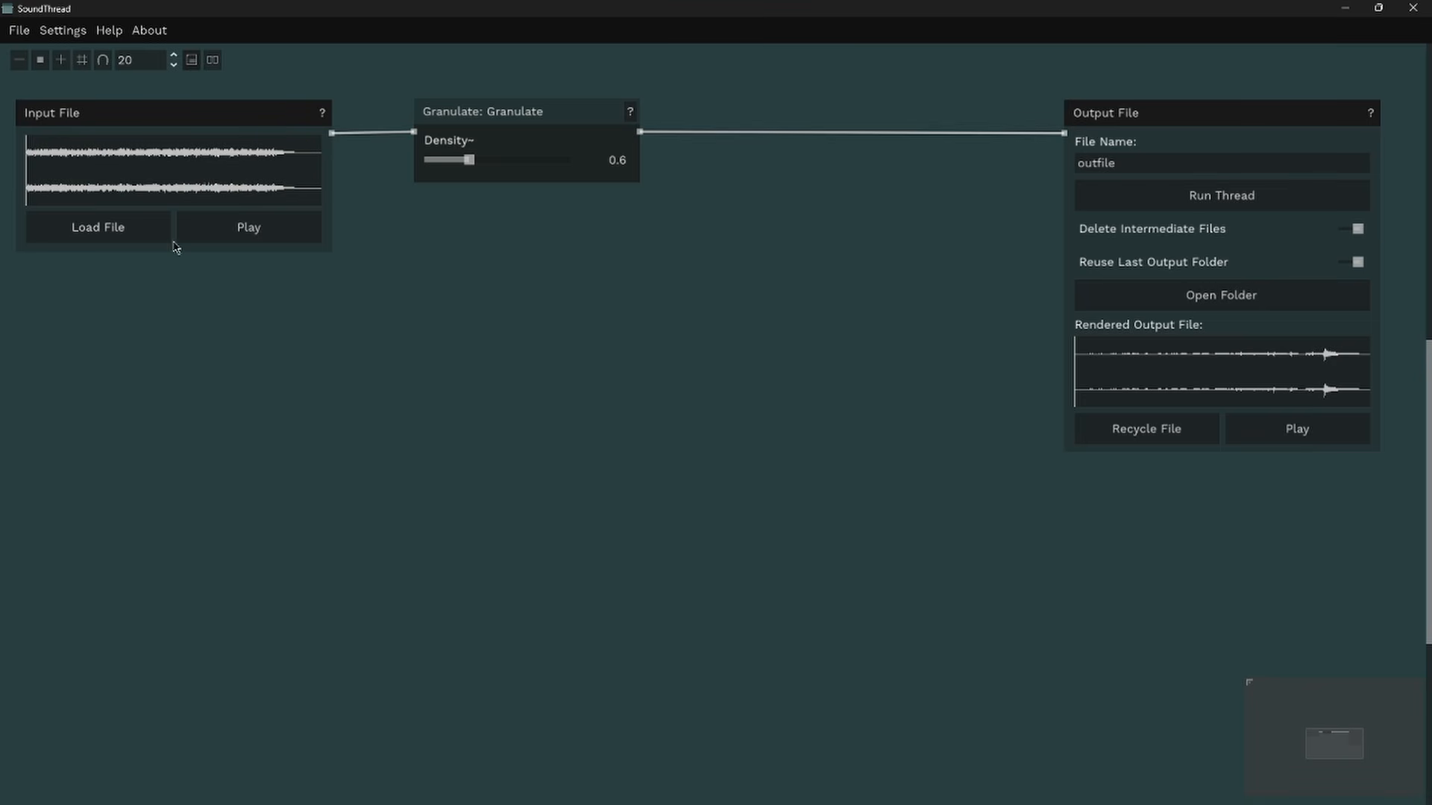
left_click(221, 238)
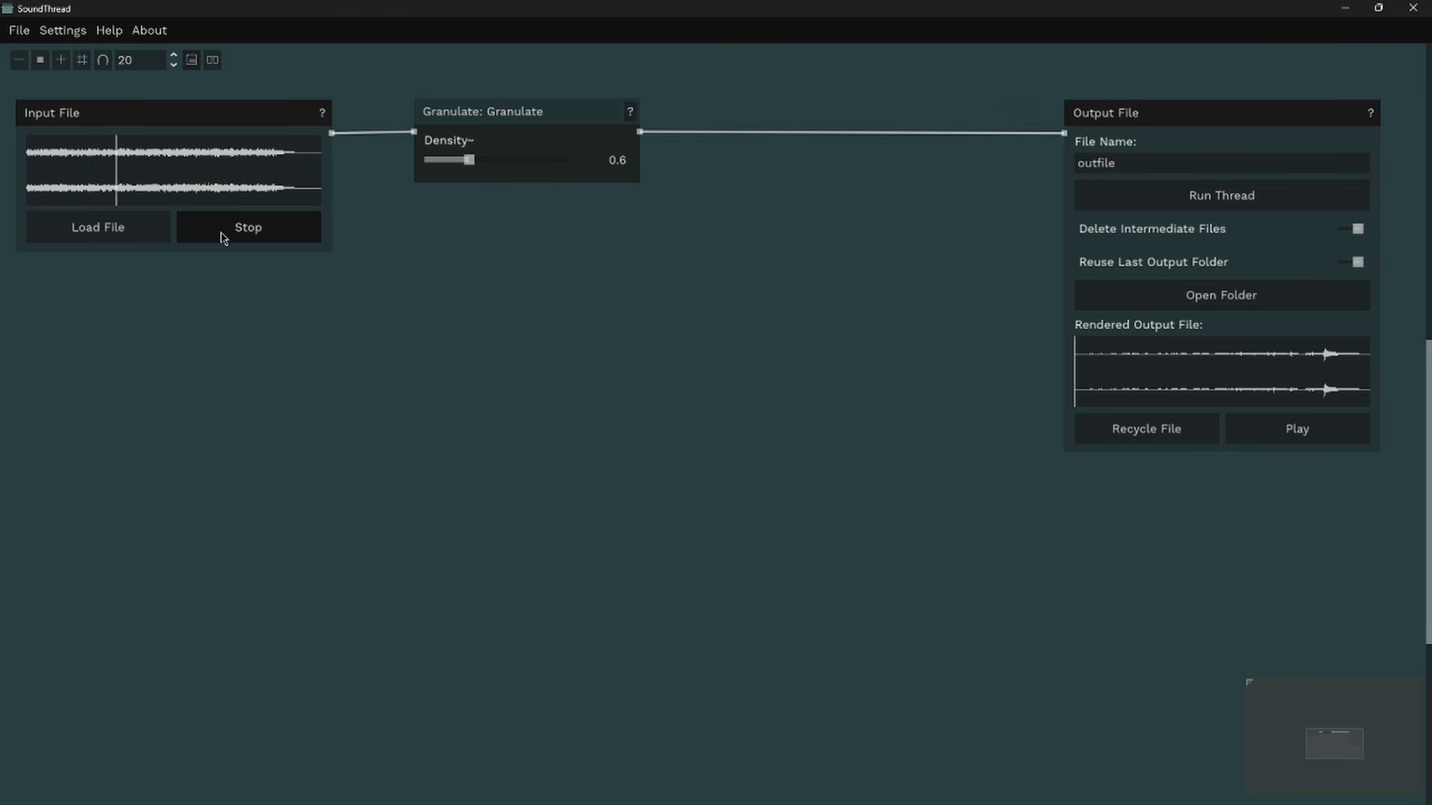
left_click(224, 233)
Step: Lower the Granulate node's Density to about 0.3, run the thread, and listen to the rendered output
left_click_drag(469, 160, 452, 164)
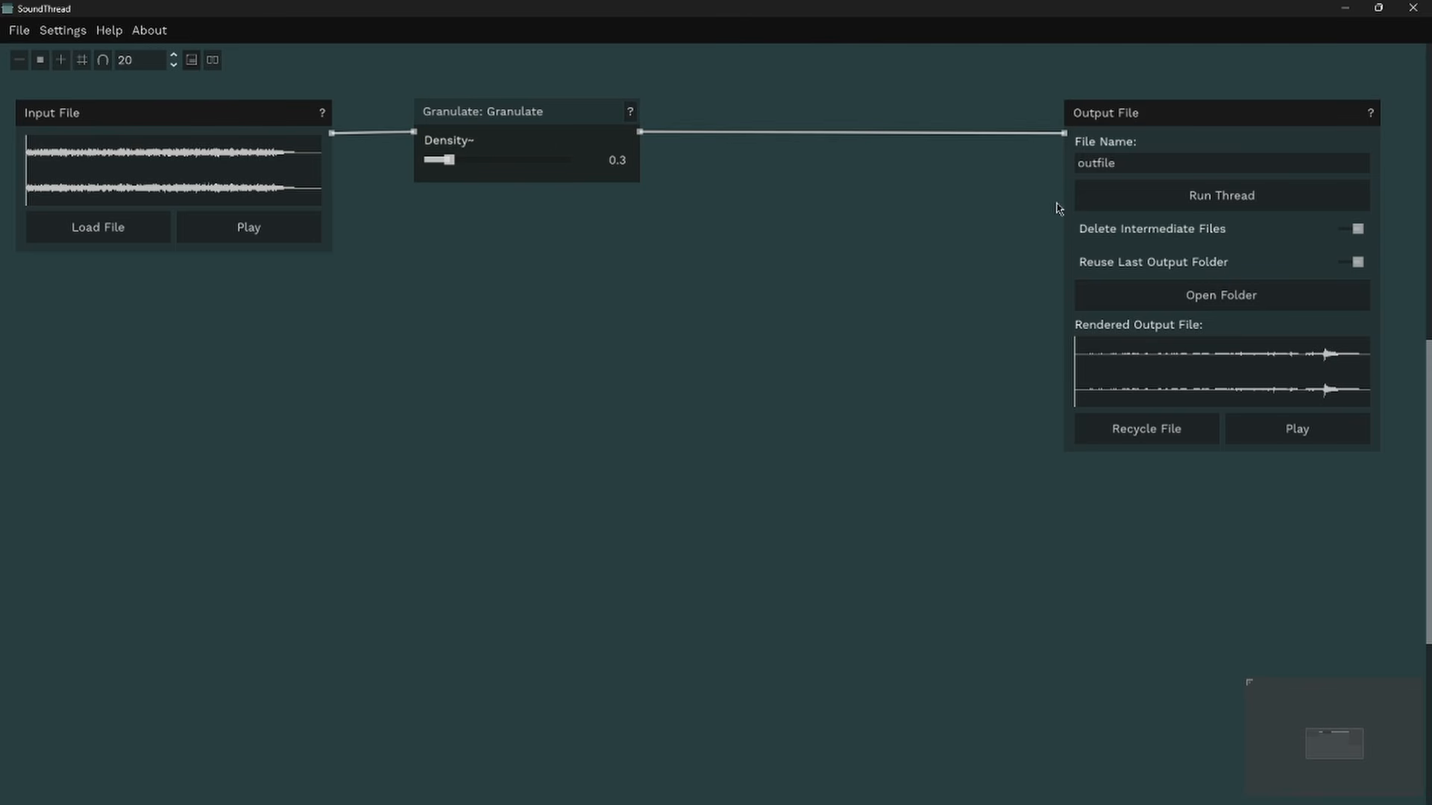
left_click(1179, 203)
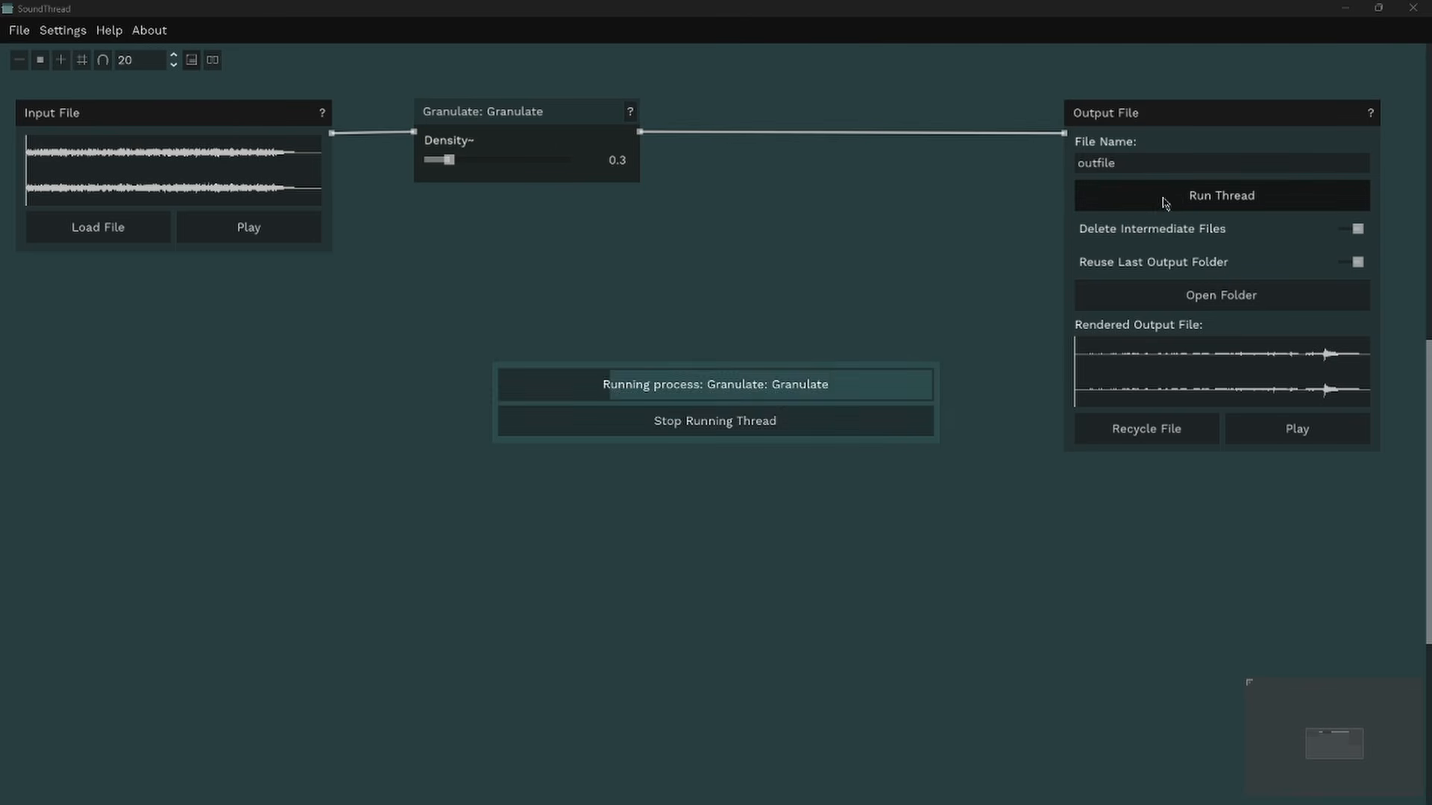
left_click(1281, 442)
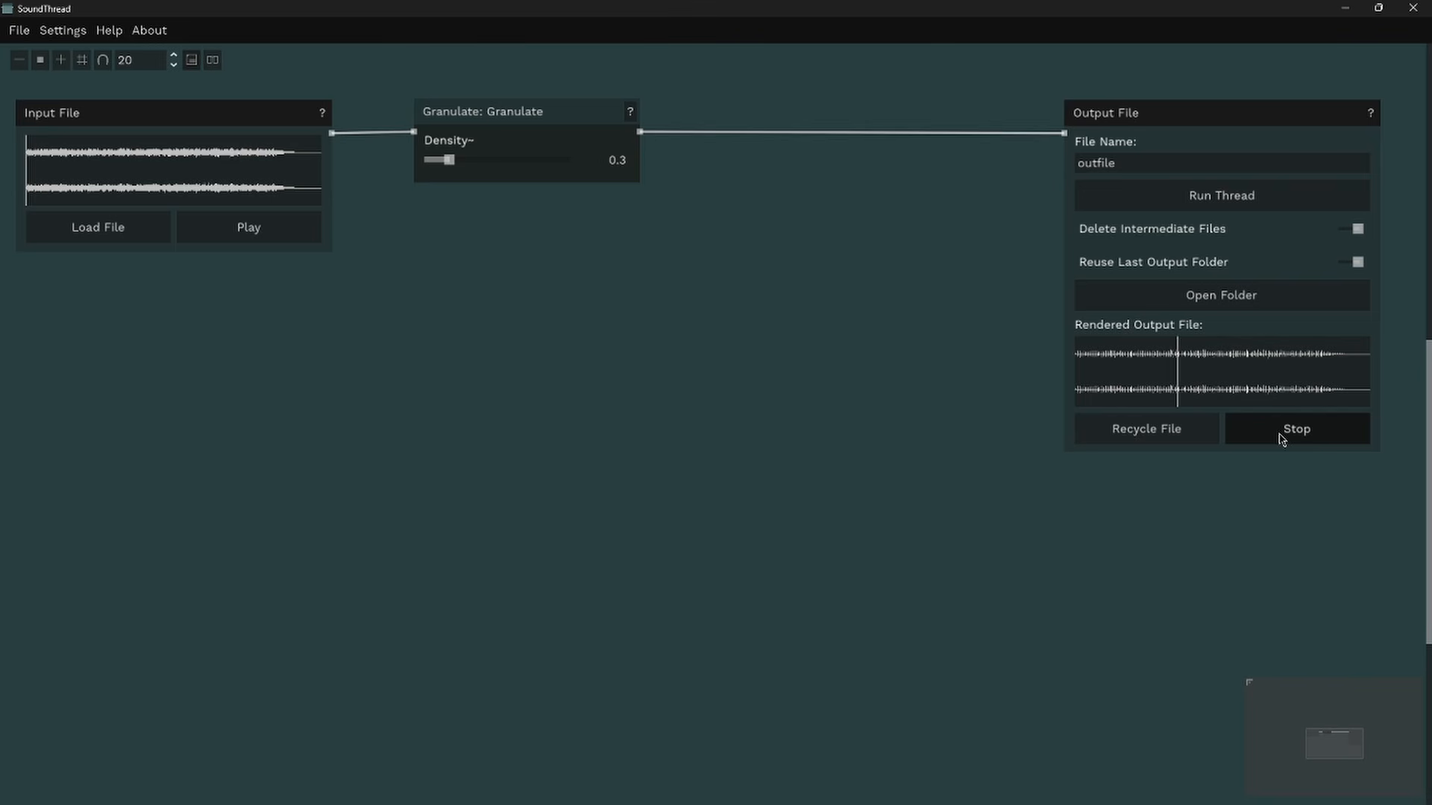
left_click(1281, 439)
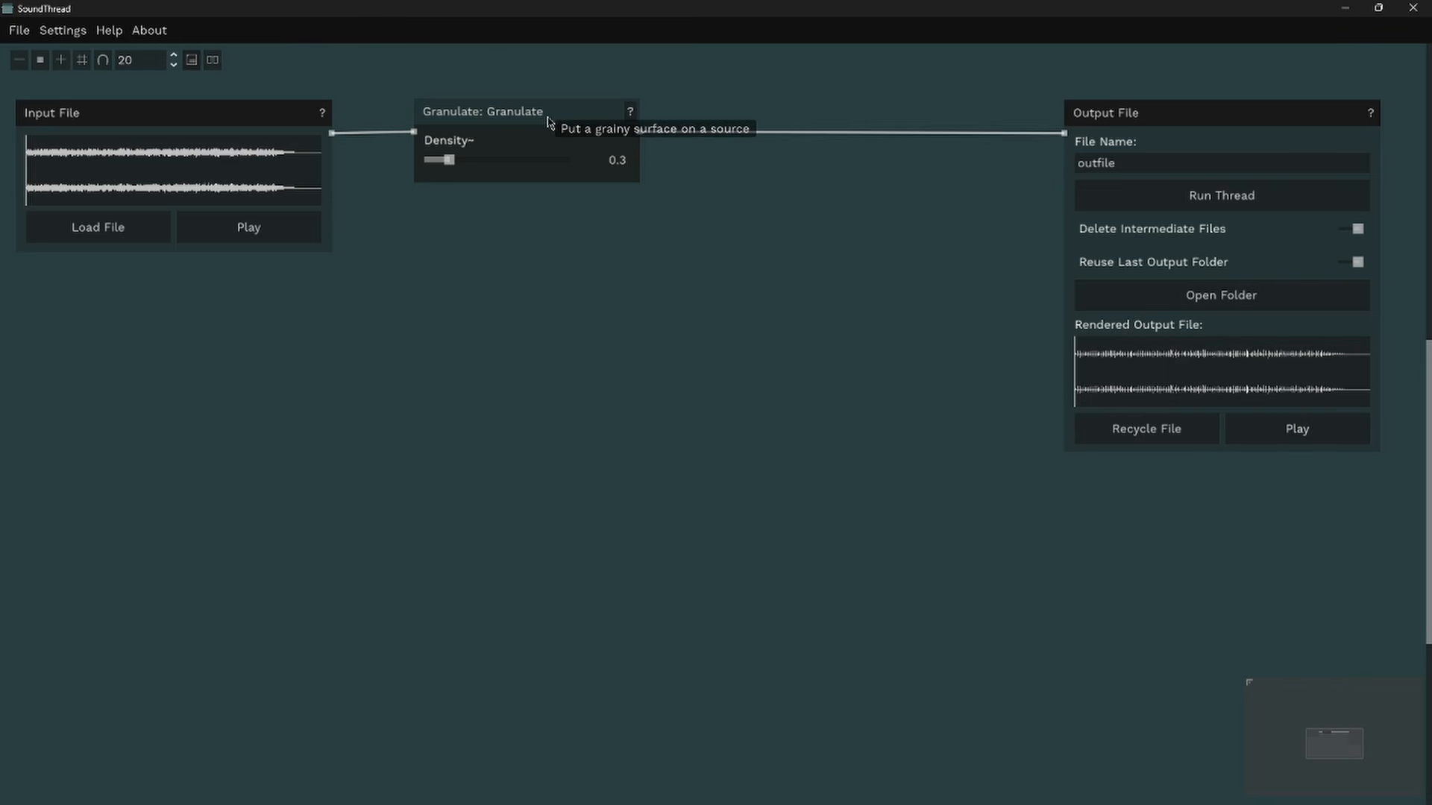
Step: Add and save Density automation with three intermediate points, falling steeply, staying near the minimum and rising again at the end
right_click(520, 166)
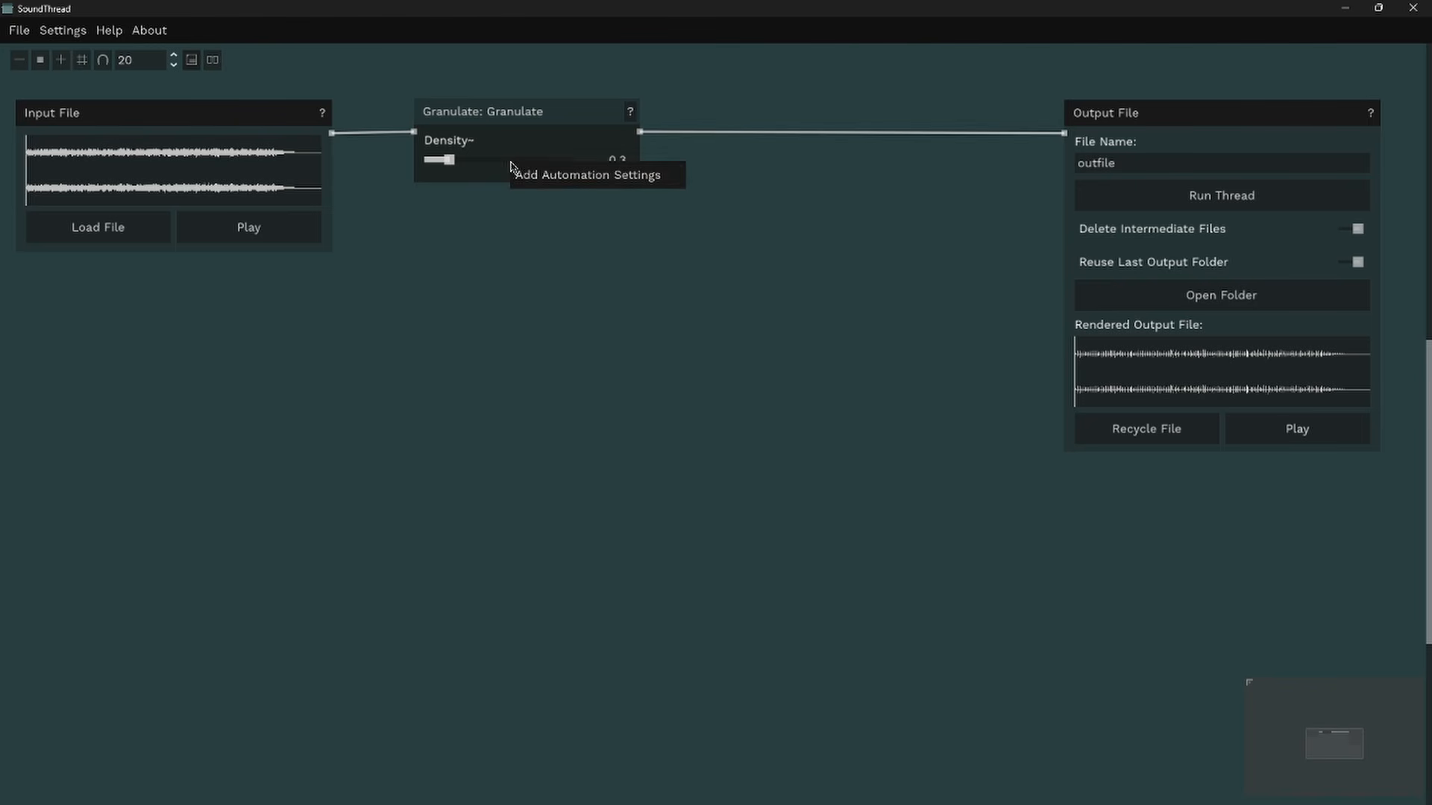
left_click(526, 174)
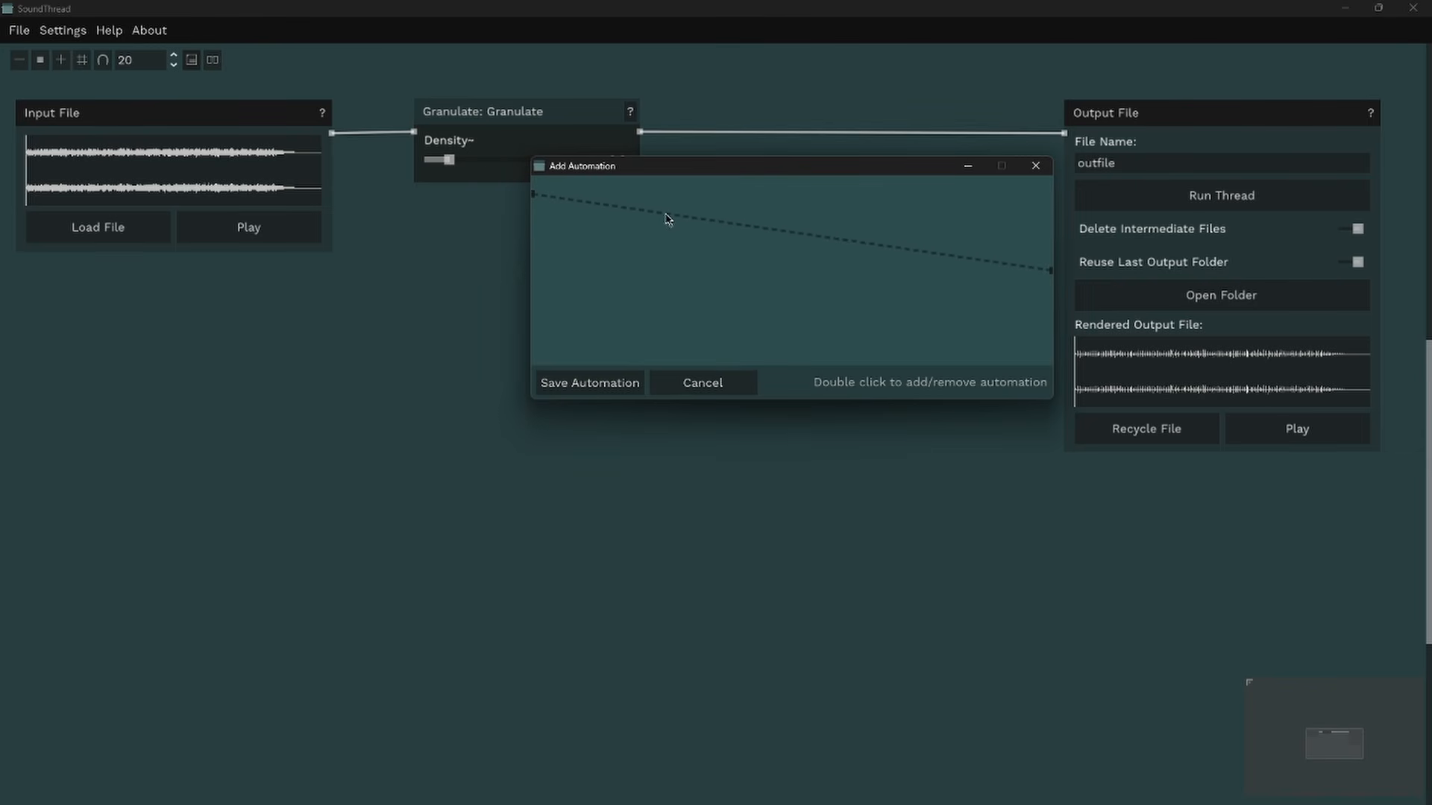
double_click(613, 268)
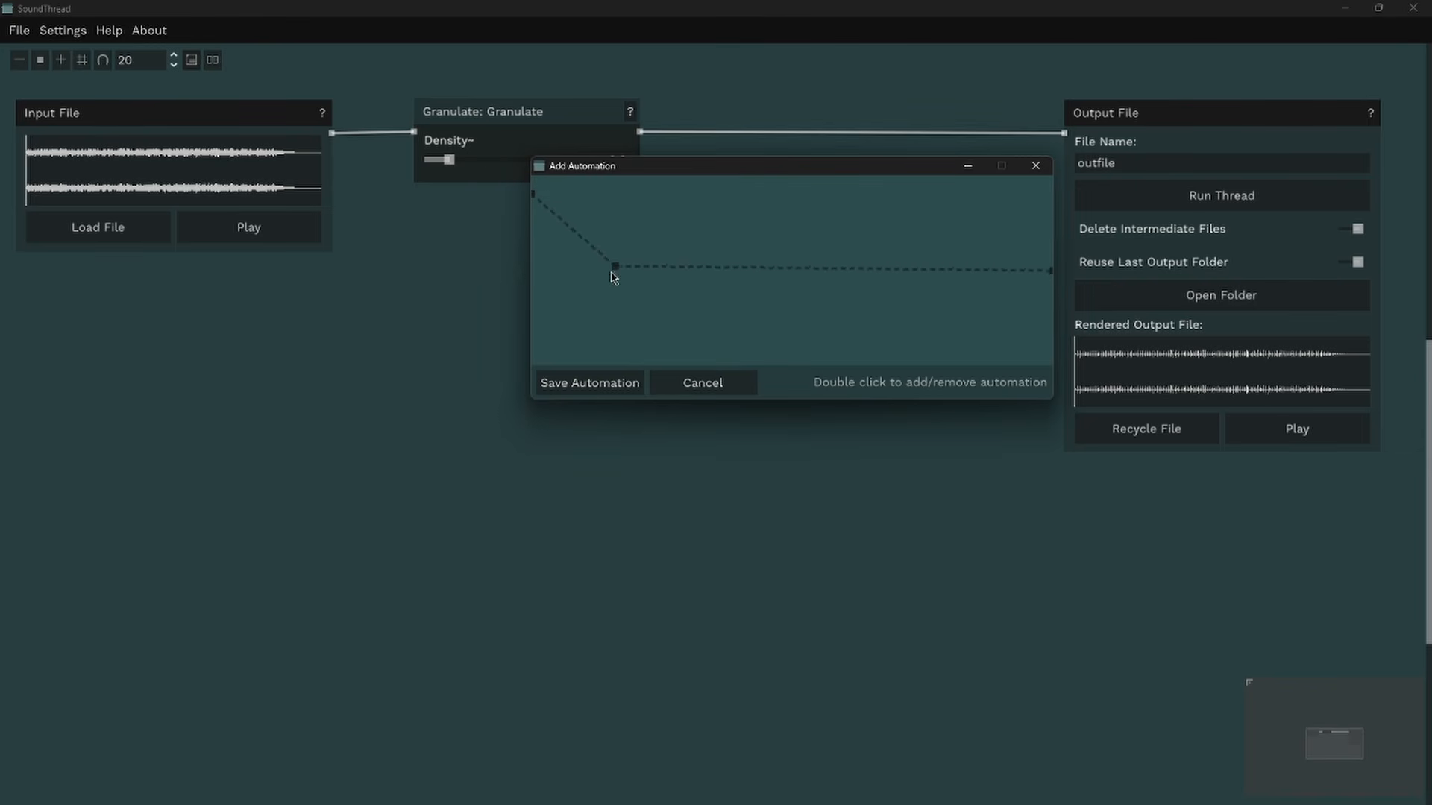
double_click(724, 271)
left_click_drag(724, 271, 763, 340)
left_click_drag(902, 308, 917, 370)
left_click_drag(761, 343, 698, 361)
left_click_drag(615, 273, 573, 292)
left_click(559, 393)
Step: Run the thread with the automated Density on the synth sound and listen to the output
left_click(1203, 198)
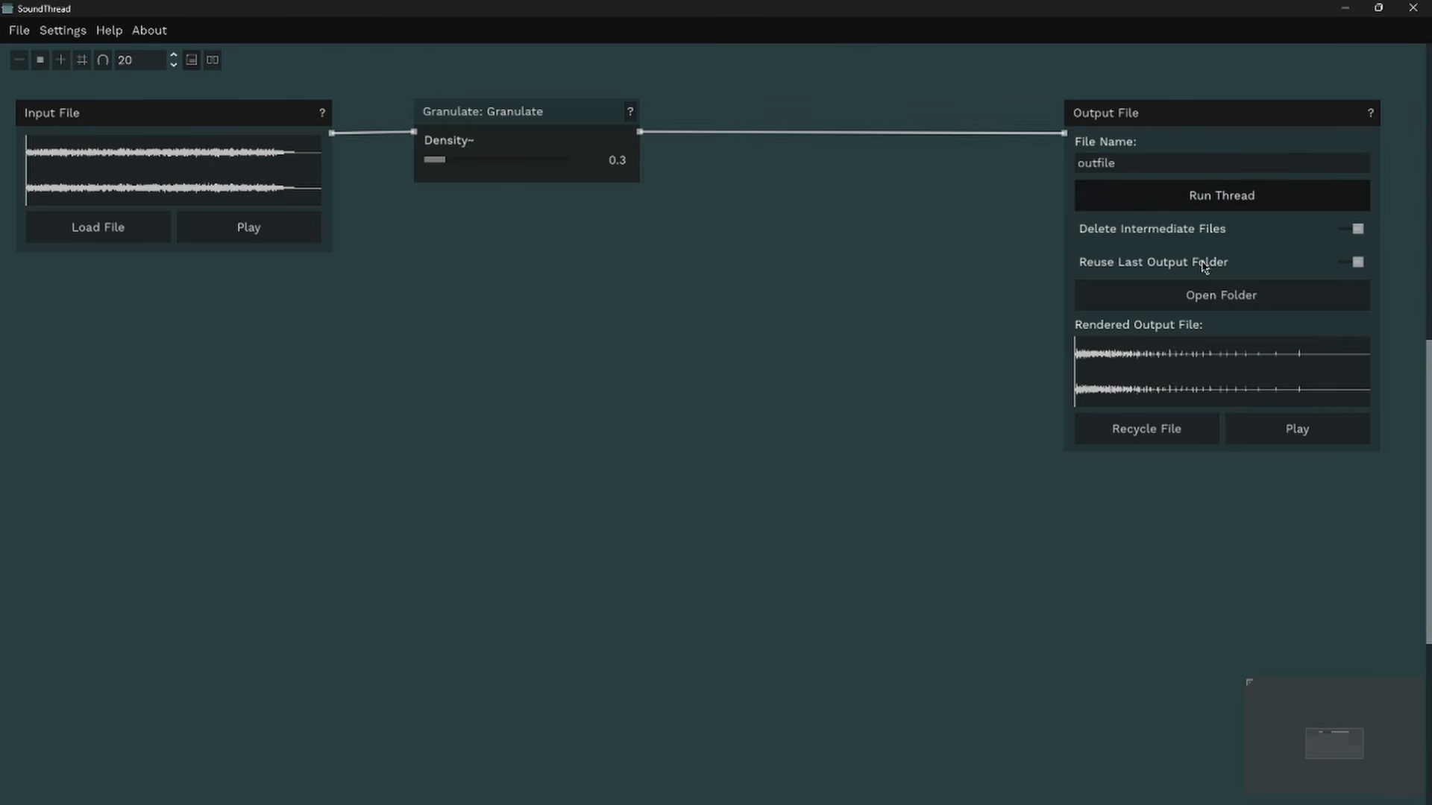
left_click(1297, 431)
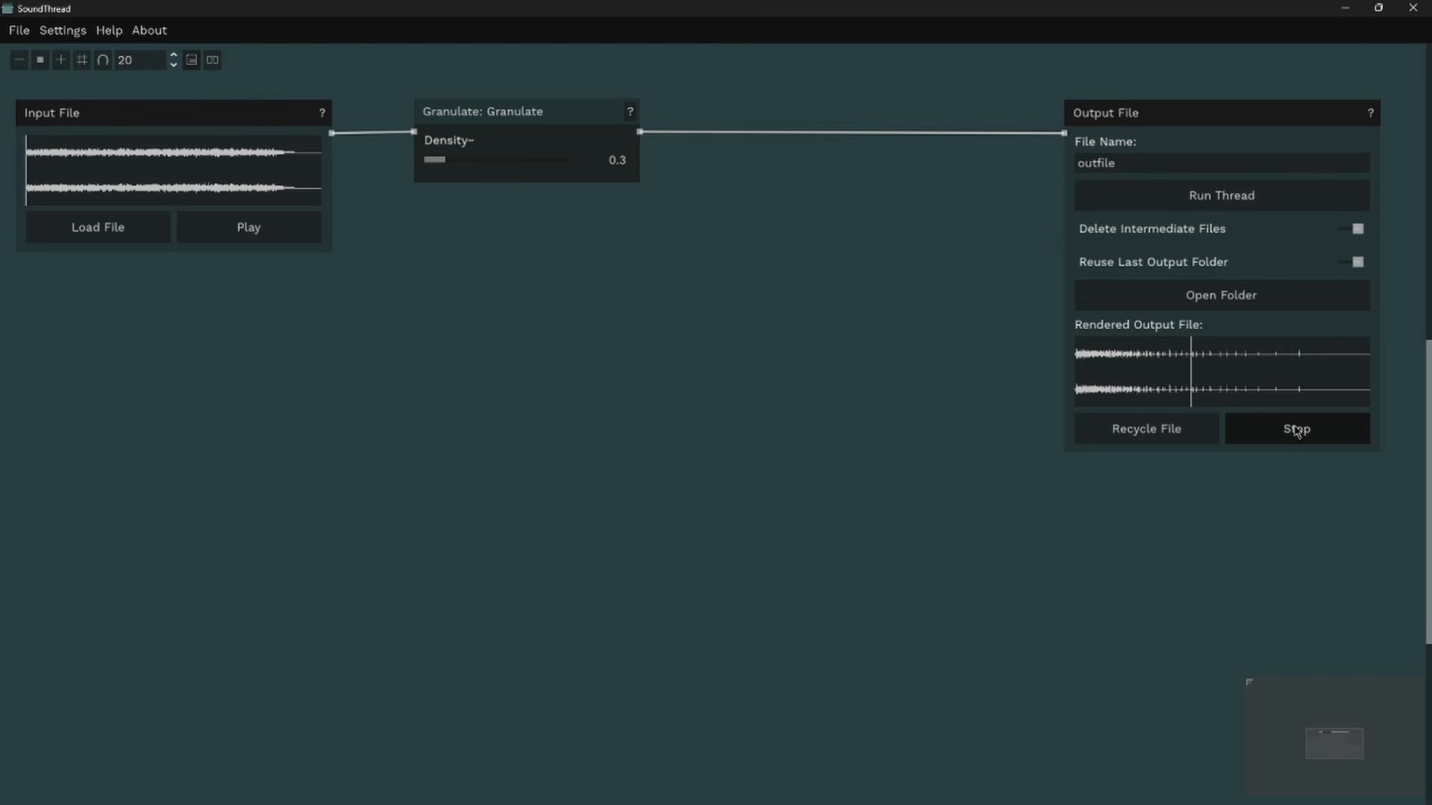
left_click(1297, 431)
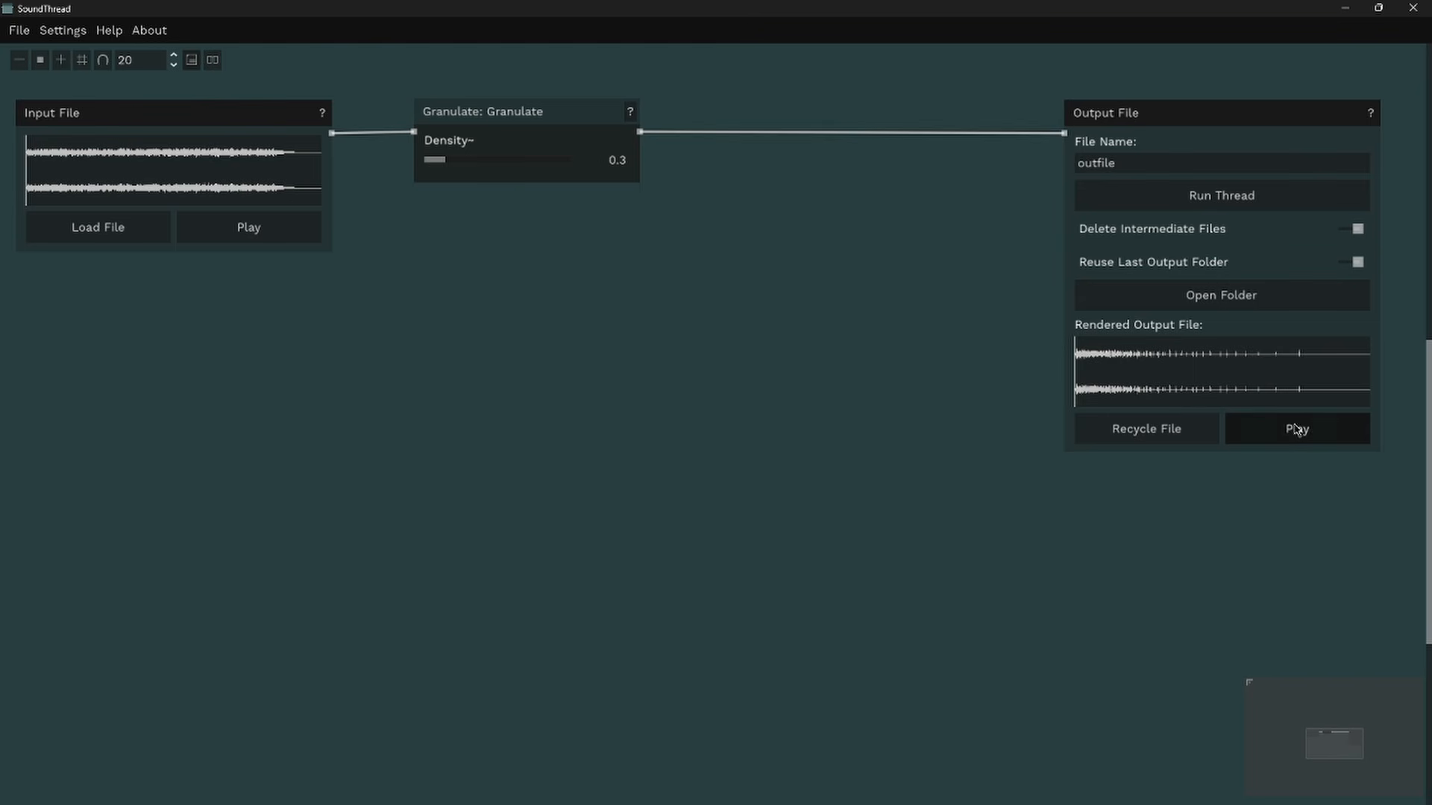
Step: Replace the input file with chimes.wav from the input_sounds folder
left_click(129, 229)
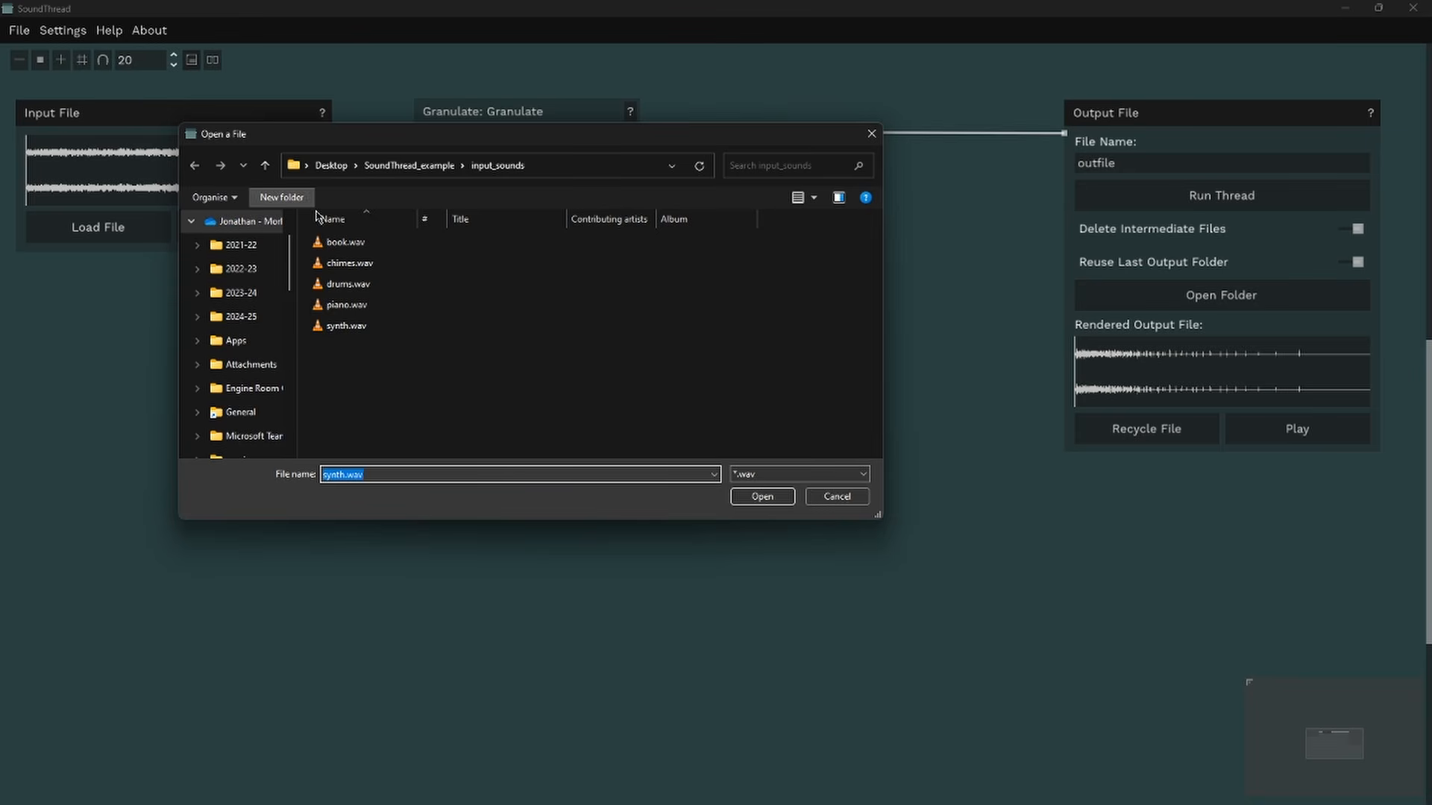
left_click(342, 291)
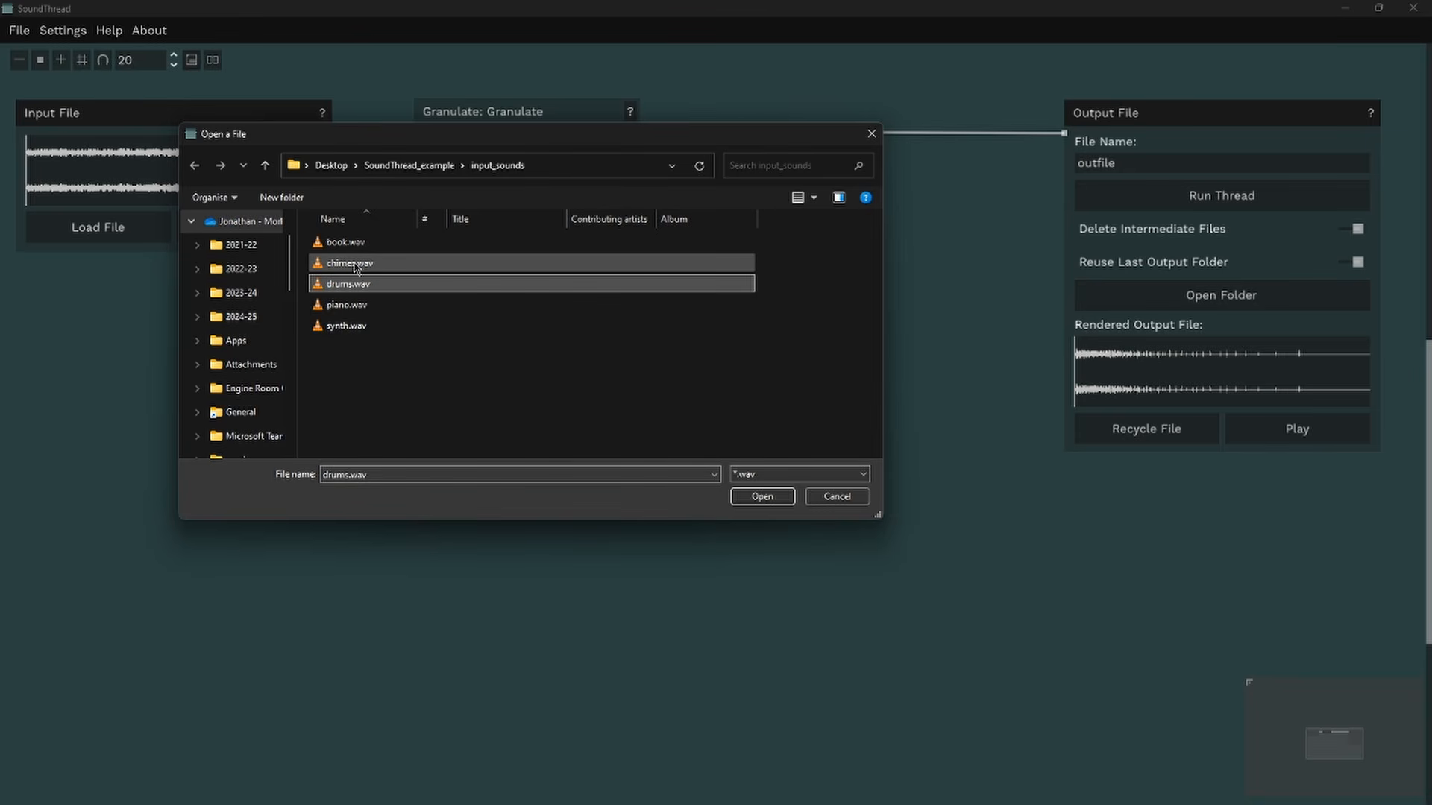
left_click(351, 264)
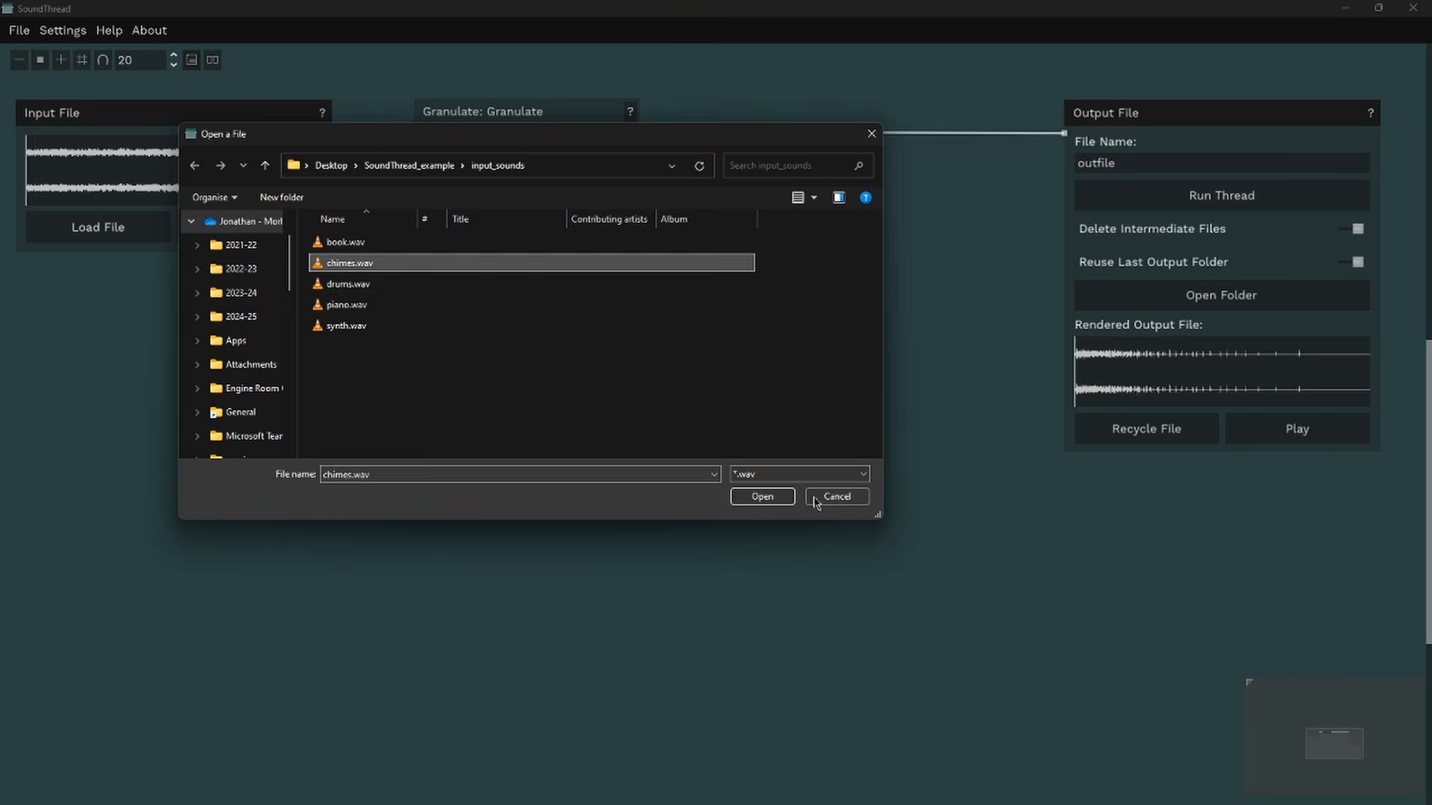
left_click(757, 496)
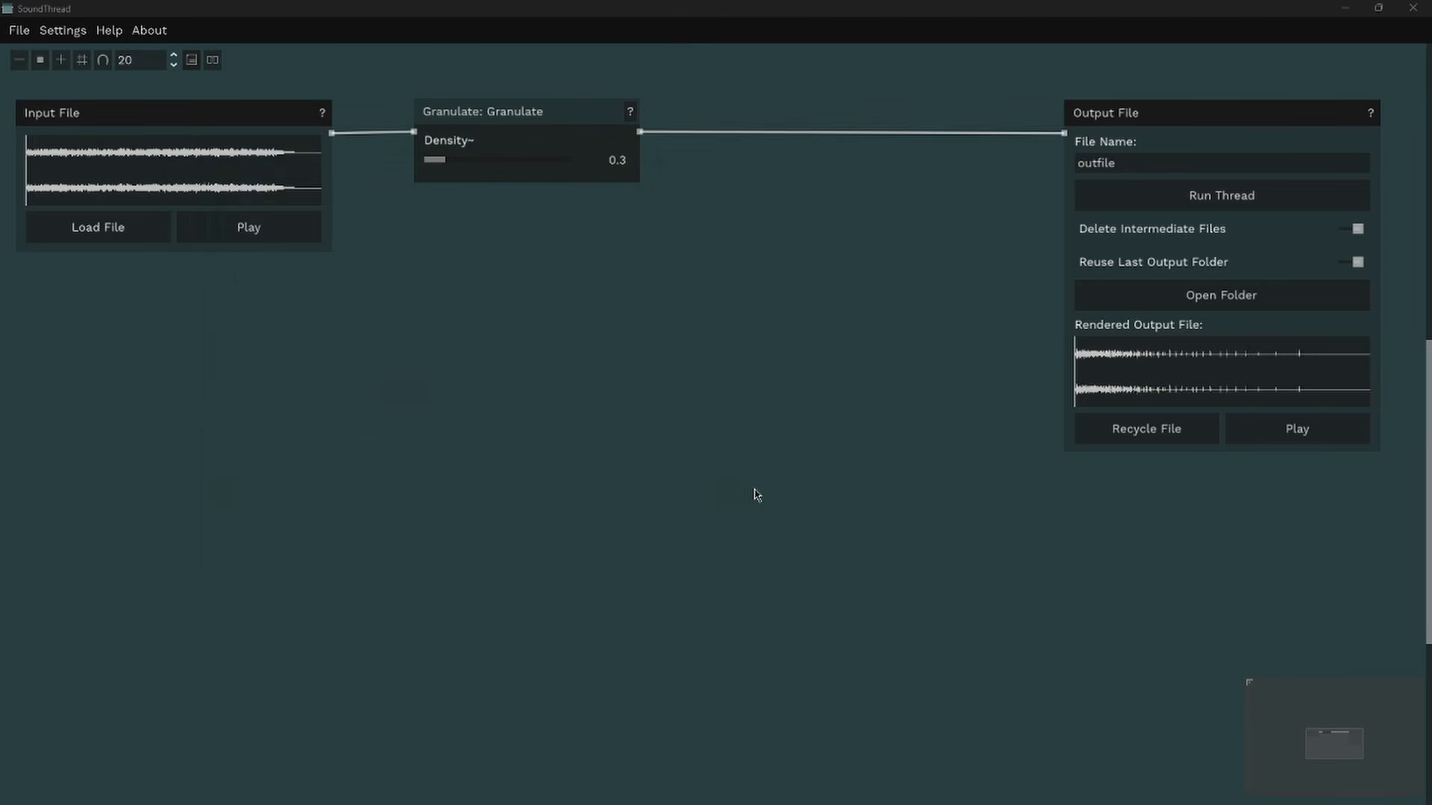
Step: Render the chimes through the automated Granulate node and listen to the output
left_click(1212, 199)
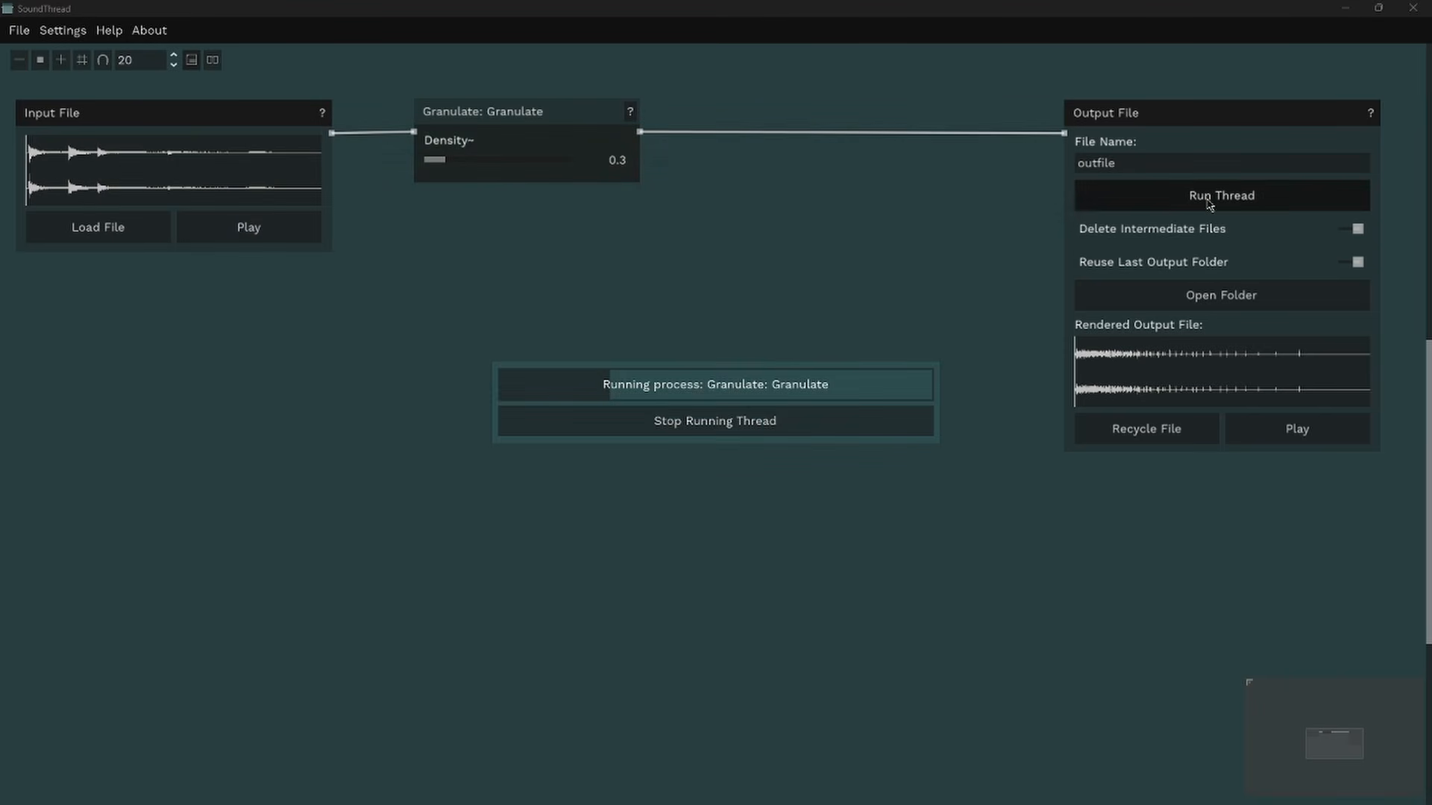
left_click(1279, 429)
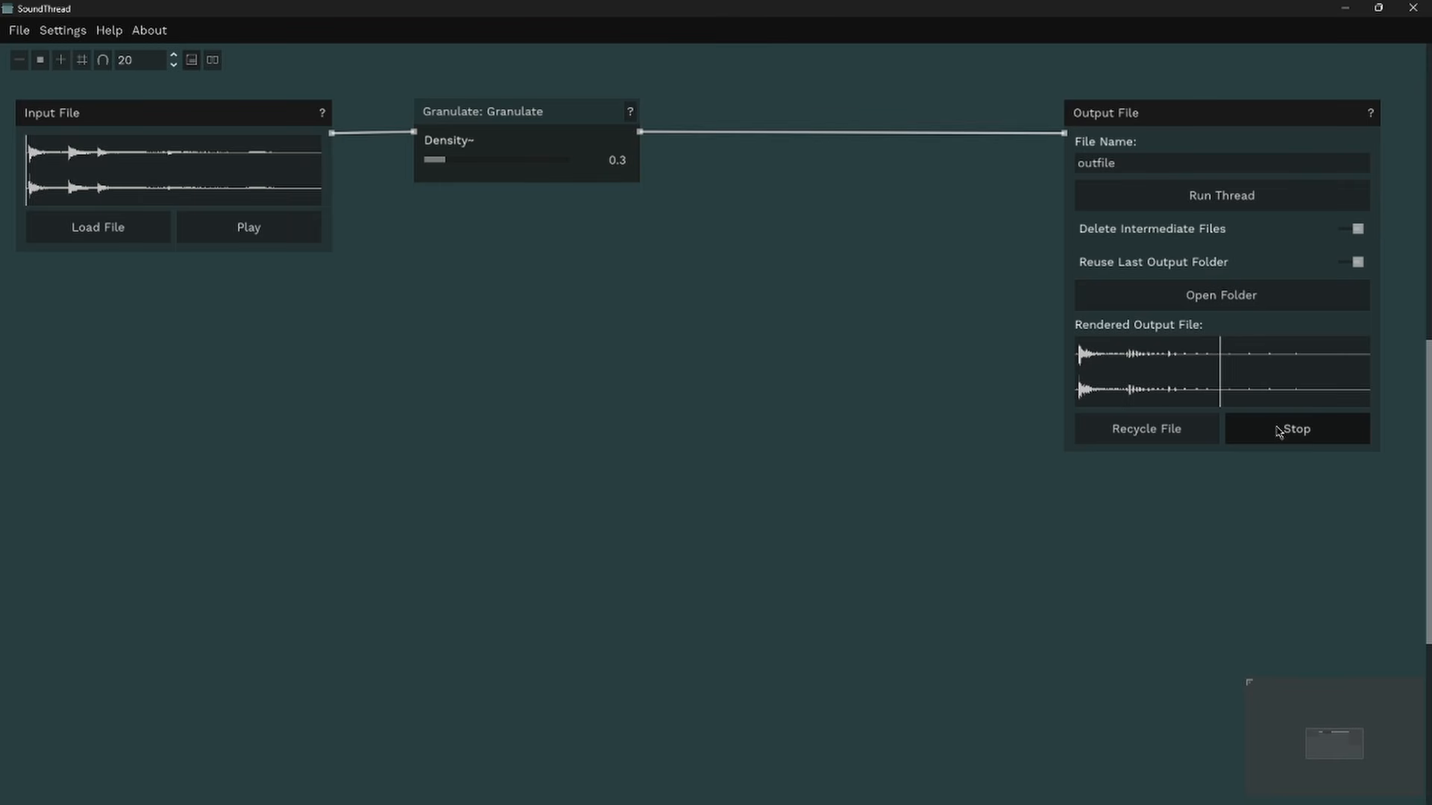
left_click(1279, 430)
Step: Edit the Density automation by lowering its start point and shifting the first breakpoint later, save it, and run the thread again
right_click(436, 162)
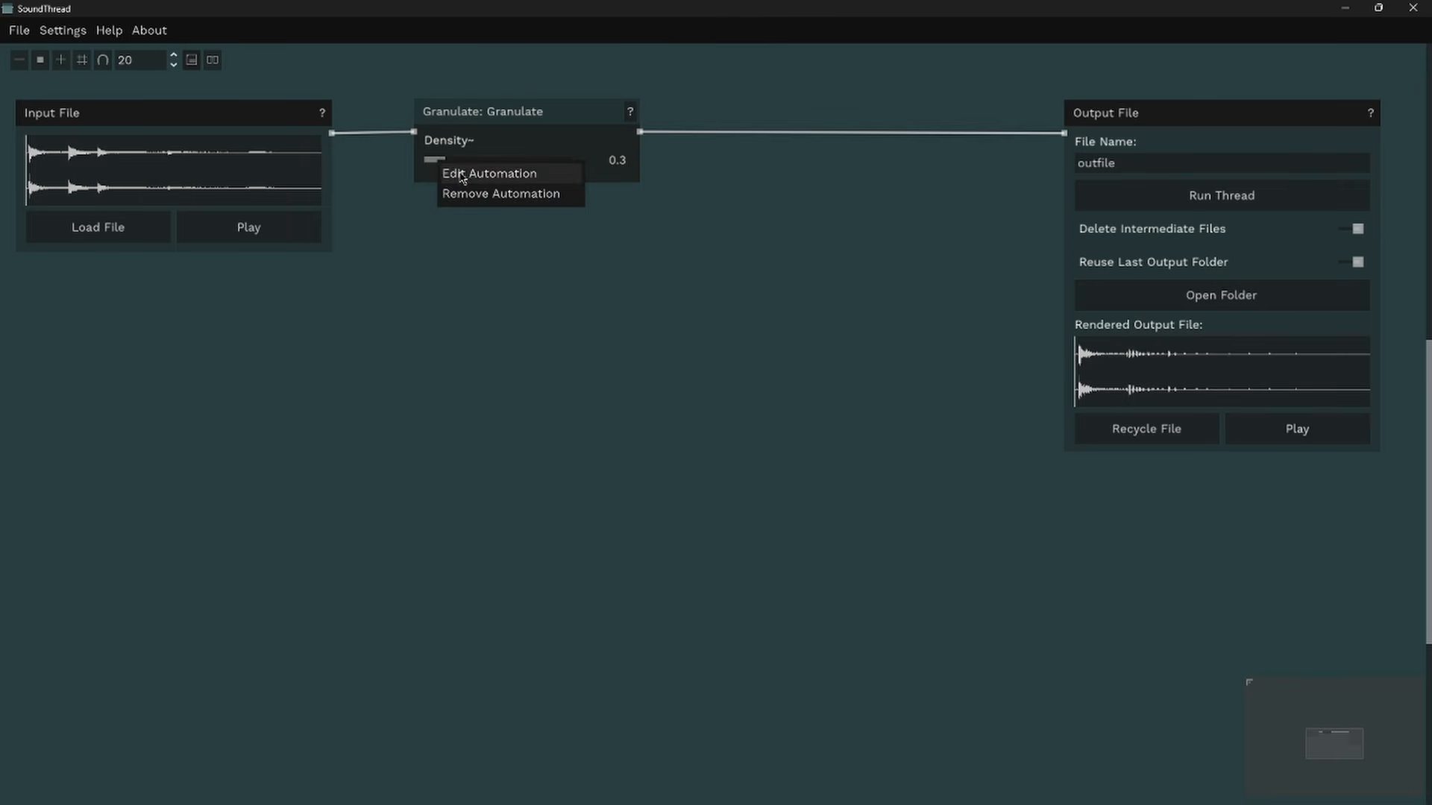
left_click(457, 175)
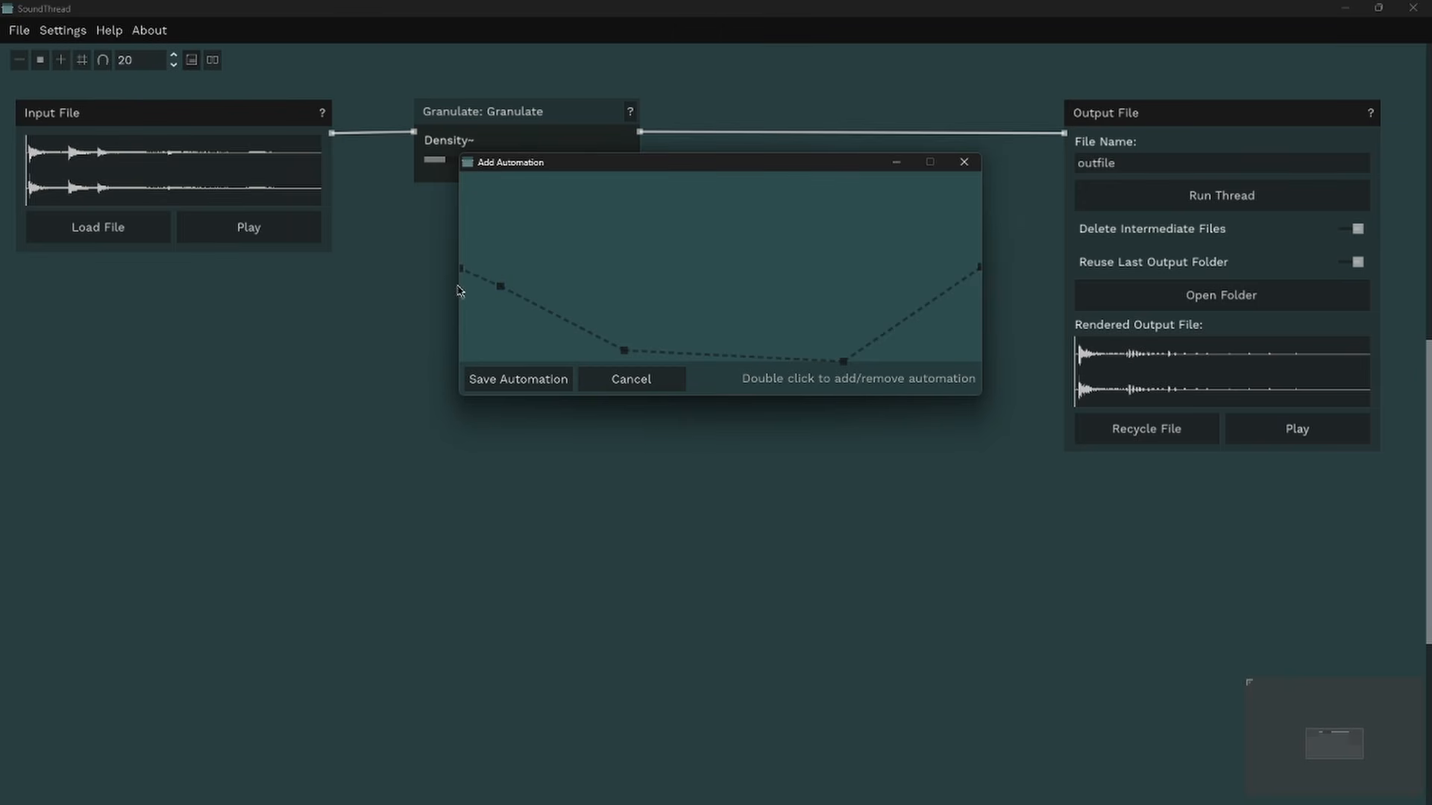
left_click_drag(459, 289, 463, 347)
left_click_drag(501, 287, 534, 284)
left_click(546, 384)
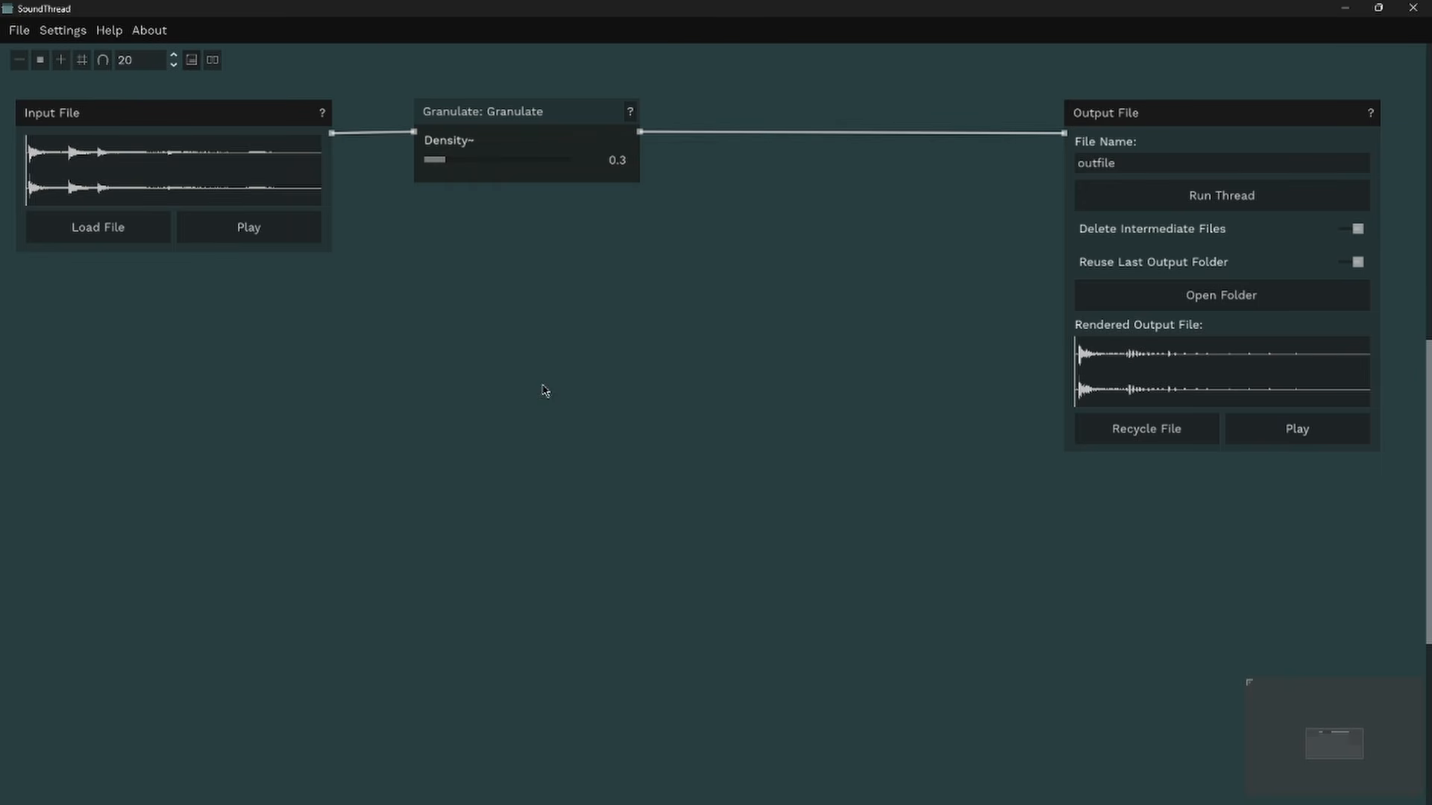
left_click(1145, 193)
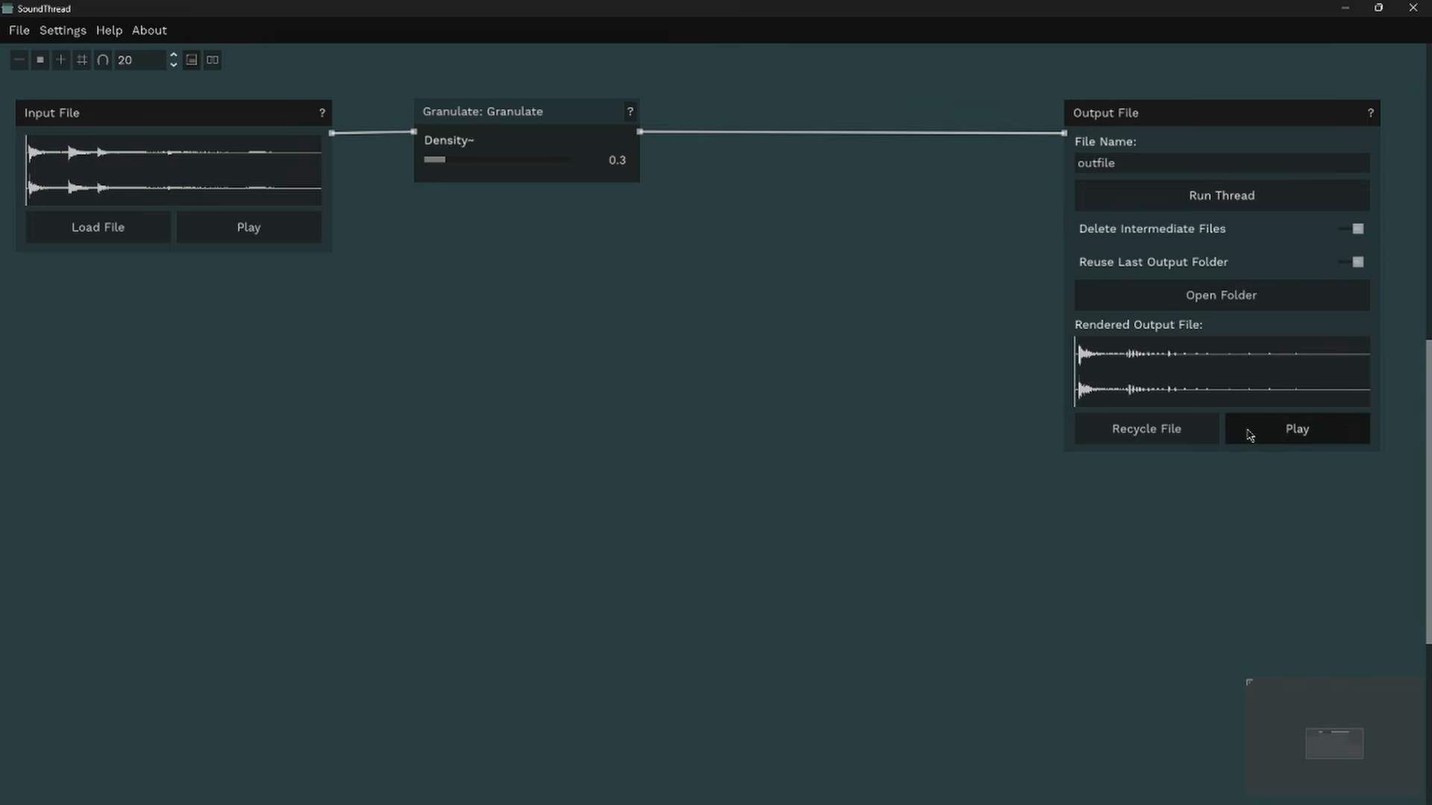
Step: Listen to the chimes output rendered with the edited Density automation, and stop playback
left_click(1272, 431)
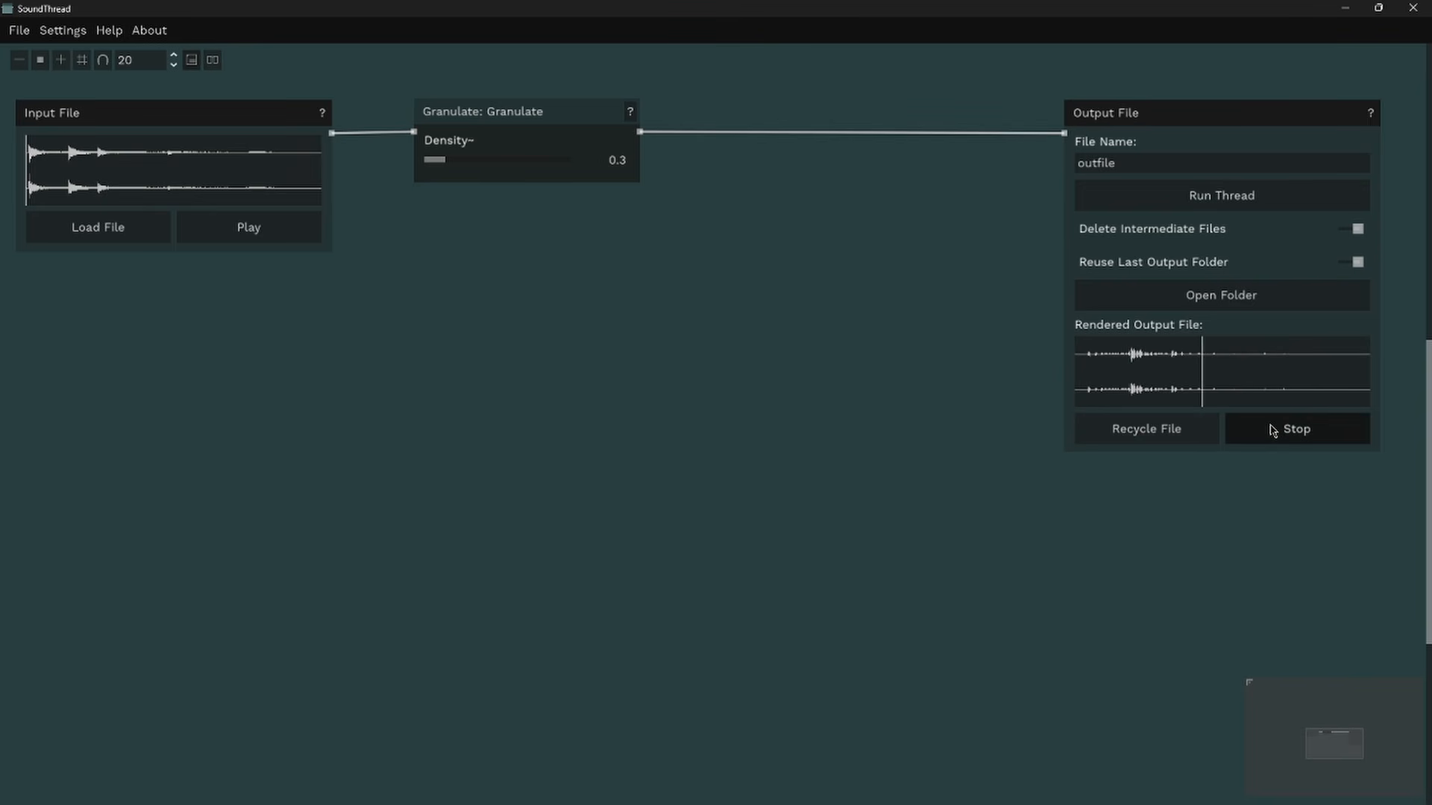
left_click(1272, 431)
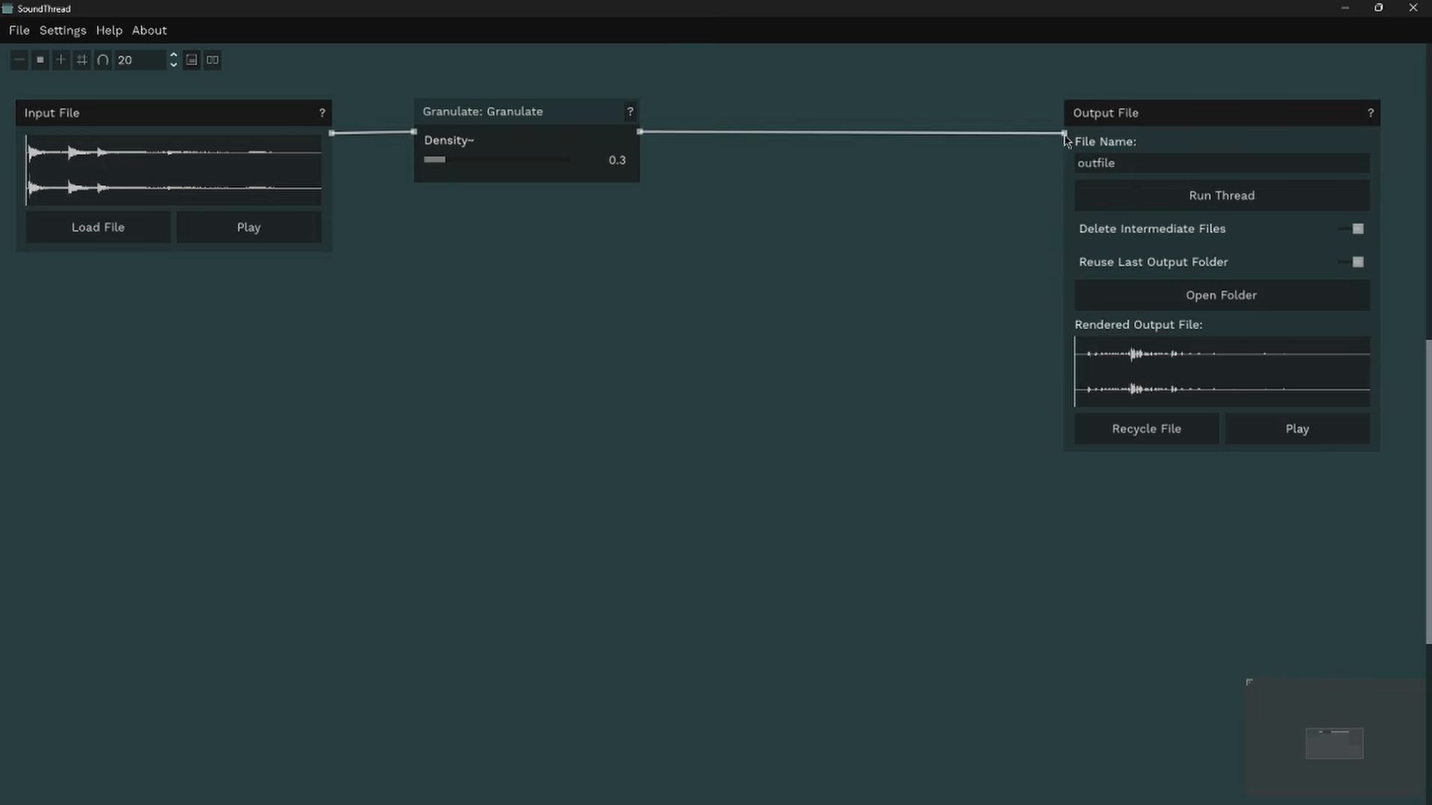
Step: Disconnect Granulate from the Output File node and wire a Linear filter bank between the two
left_click(1065, 136)
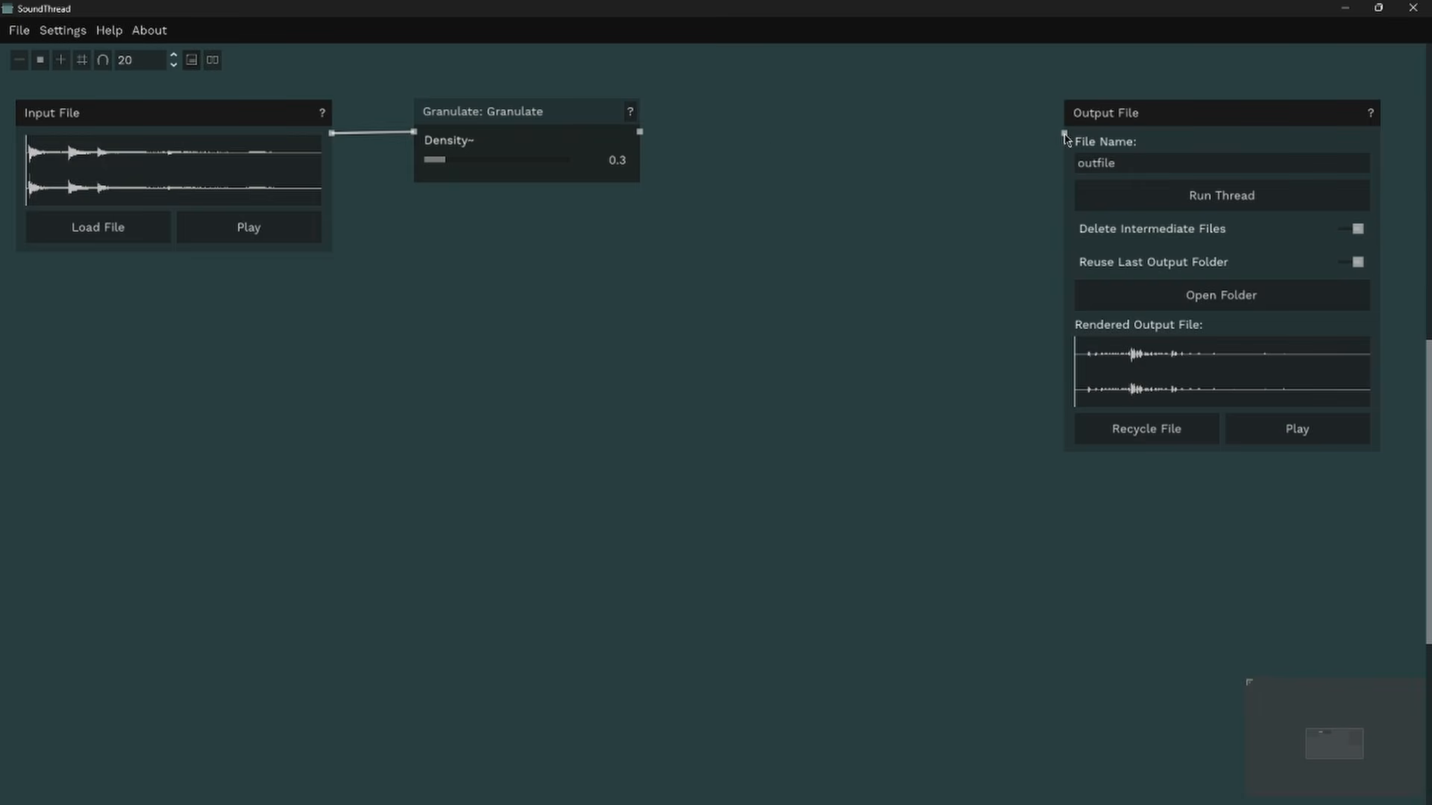
right_click(765, 133)
left_click(902, 157)
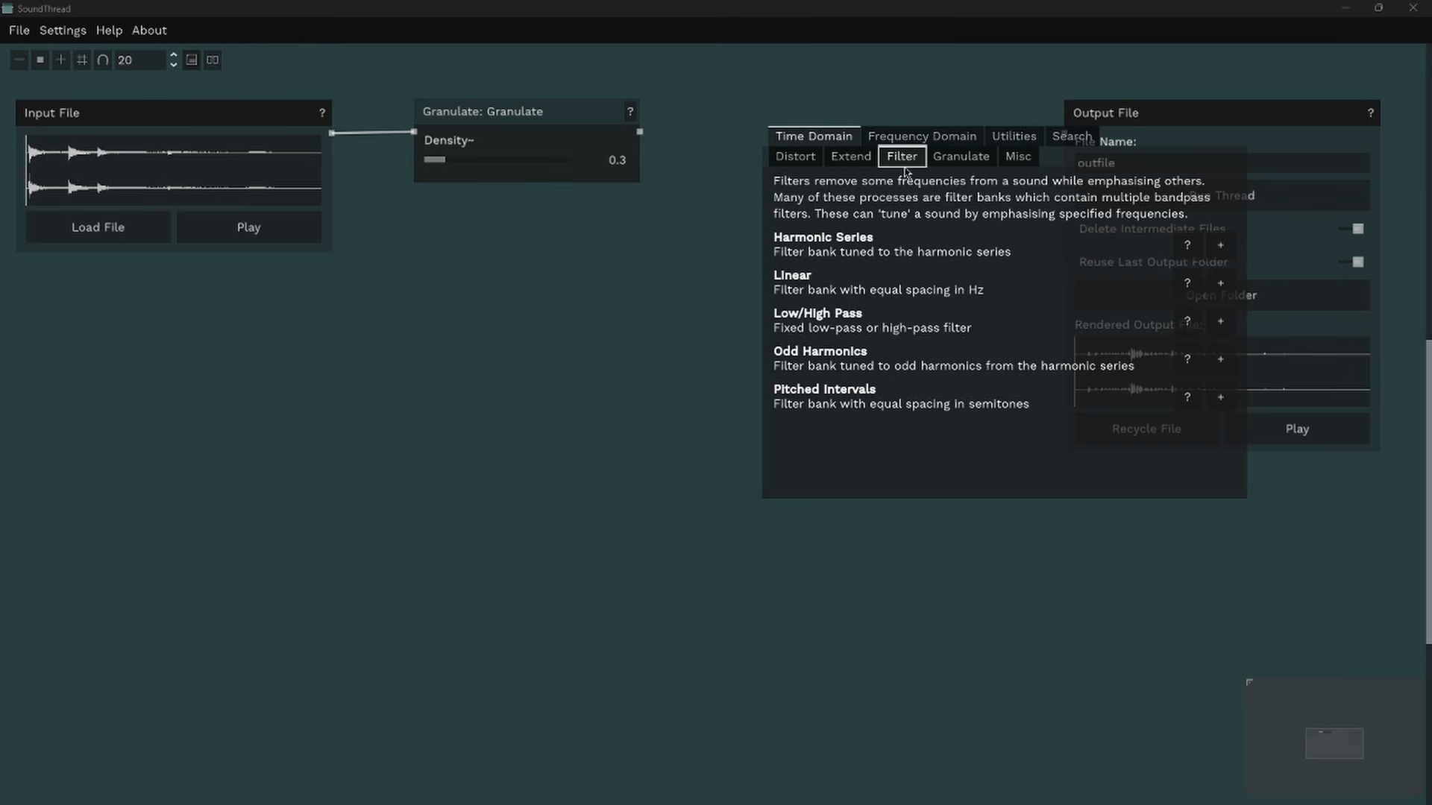
left_click(890, 291)
left_click_drag(898, 136, 867, 109)
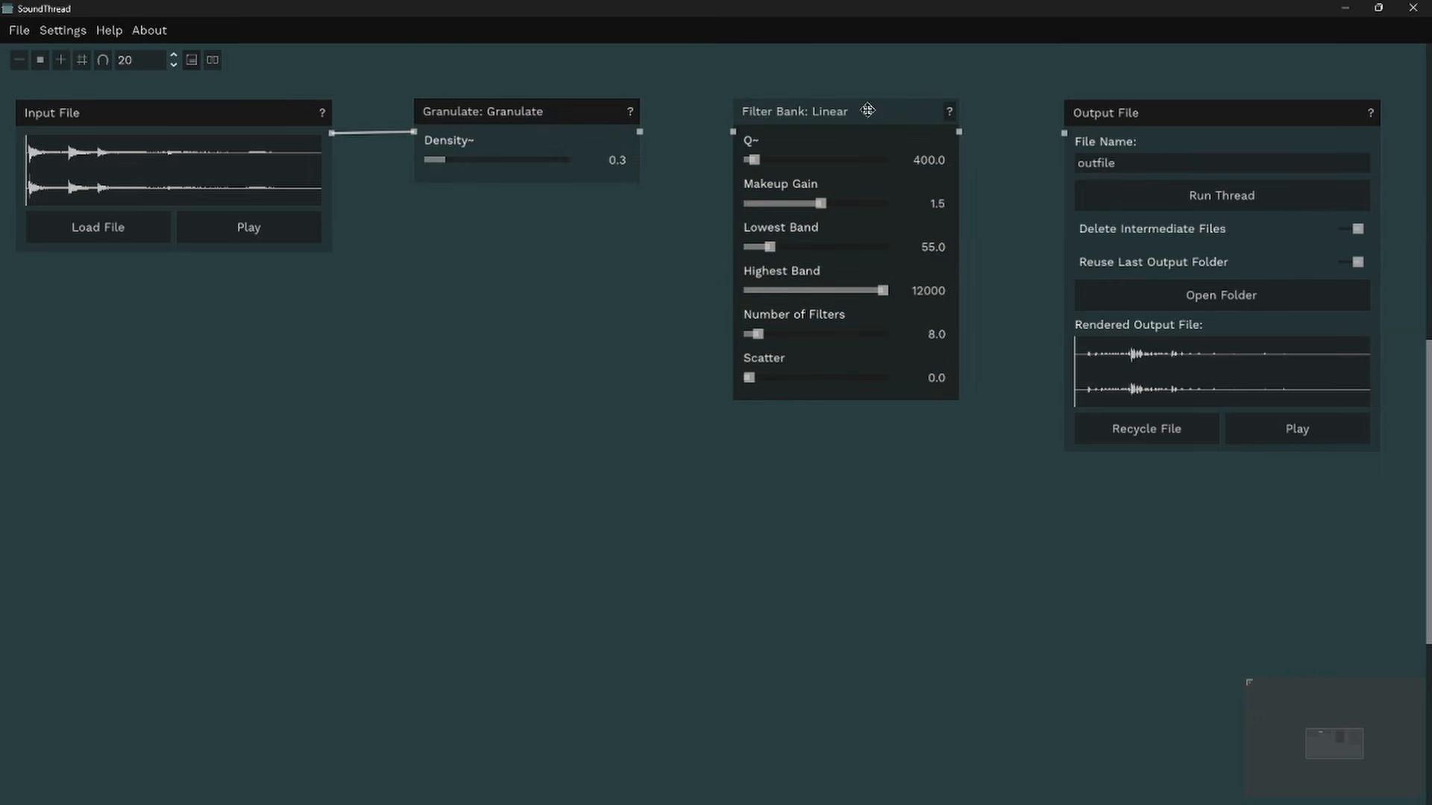
left_click_drag(643, 136, 735, 134)
left_click_drag(960, 133, 1063, 133)
Step: Run the thread with the Linear filter bank in the chain and listen to the output
left_click(1170, 199)
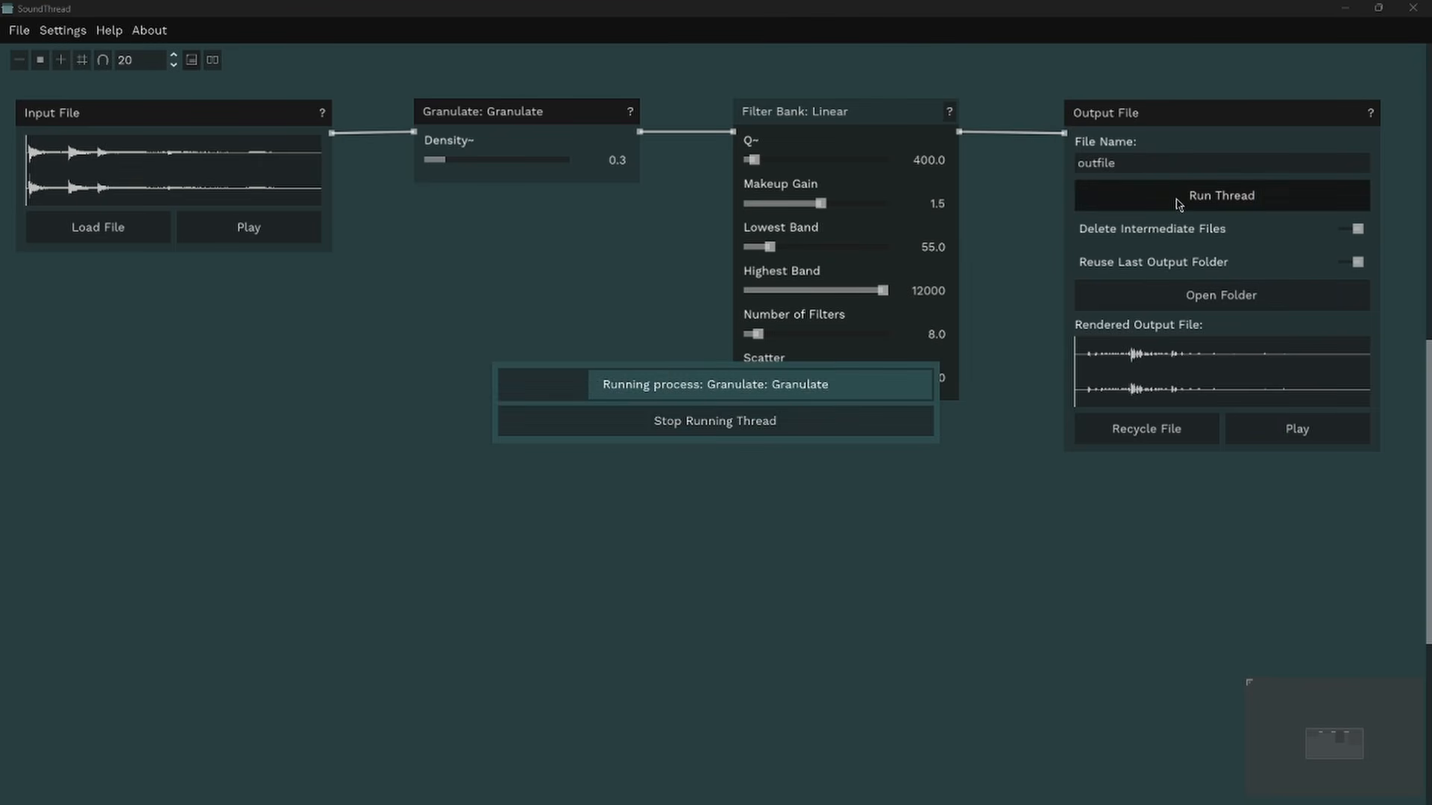
left_click(1309, 439)
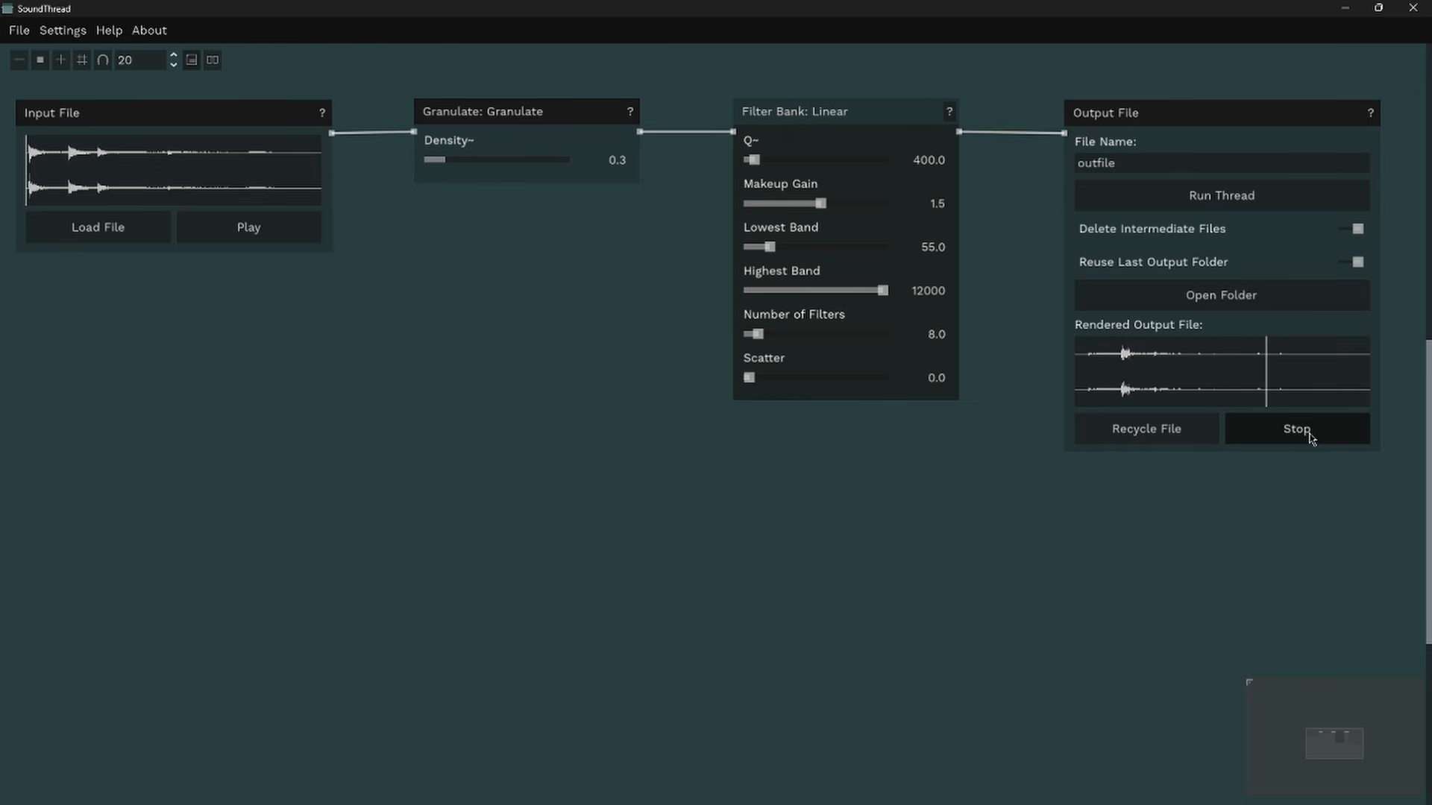
left_click(1310, 437)
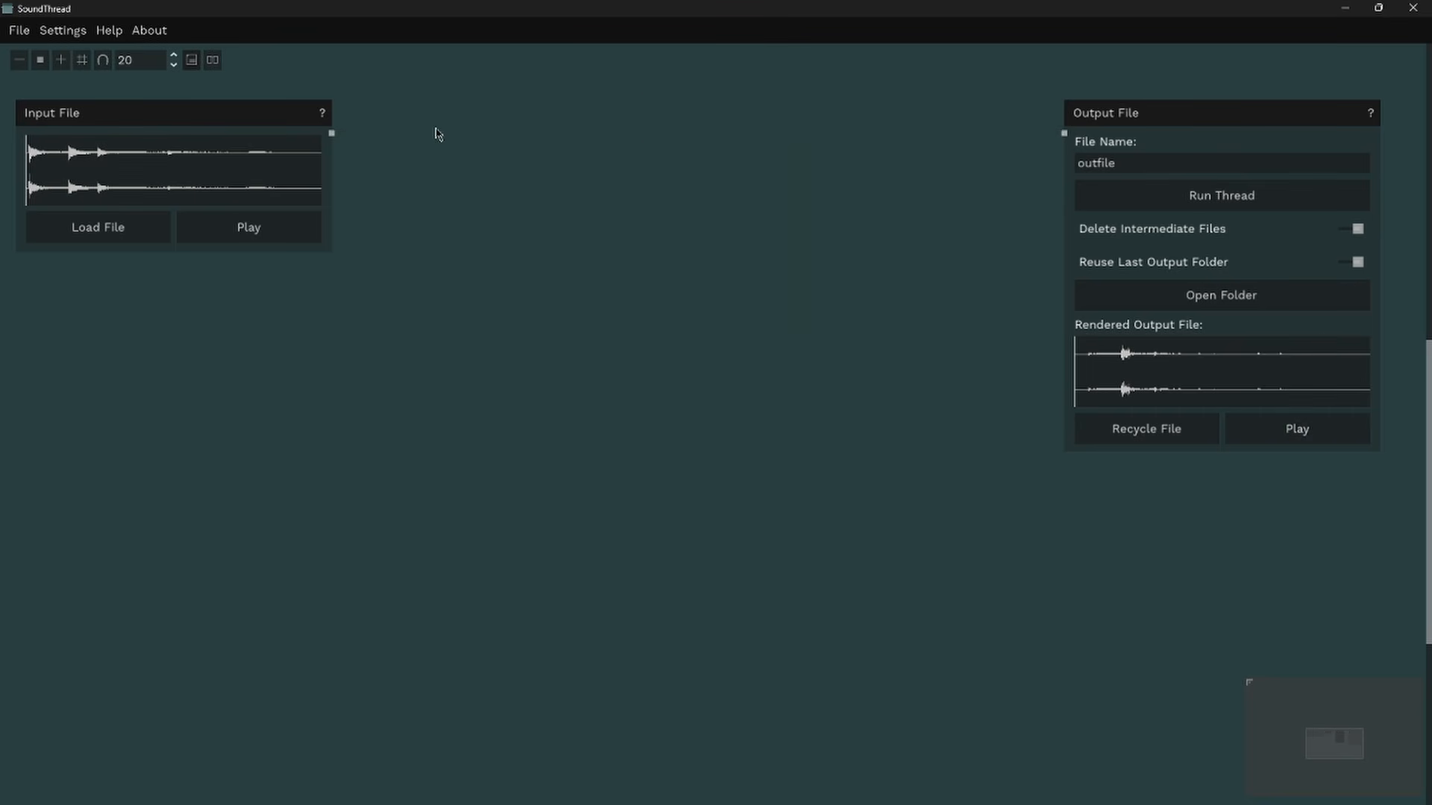
Step: Browse the miscellaneous time-domain processes in the node list without adding one
right_click(436, 129)
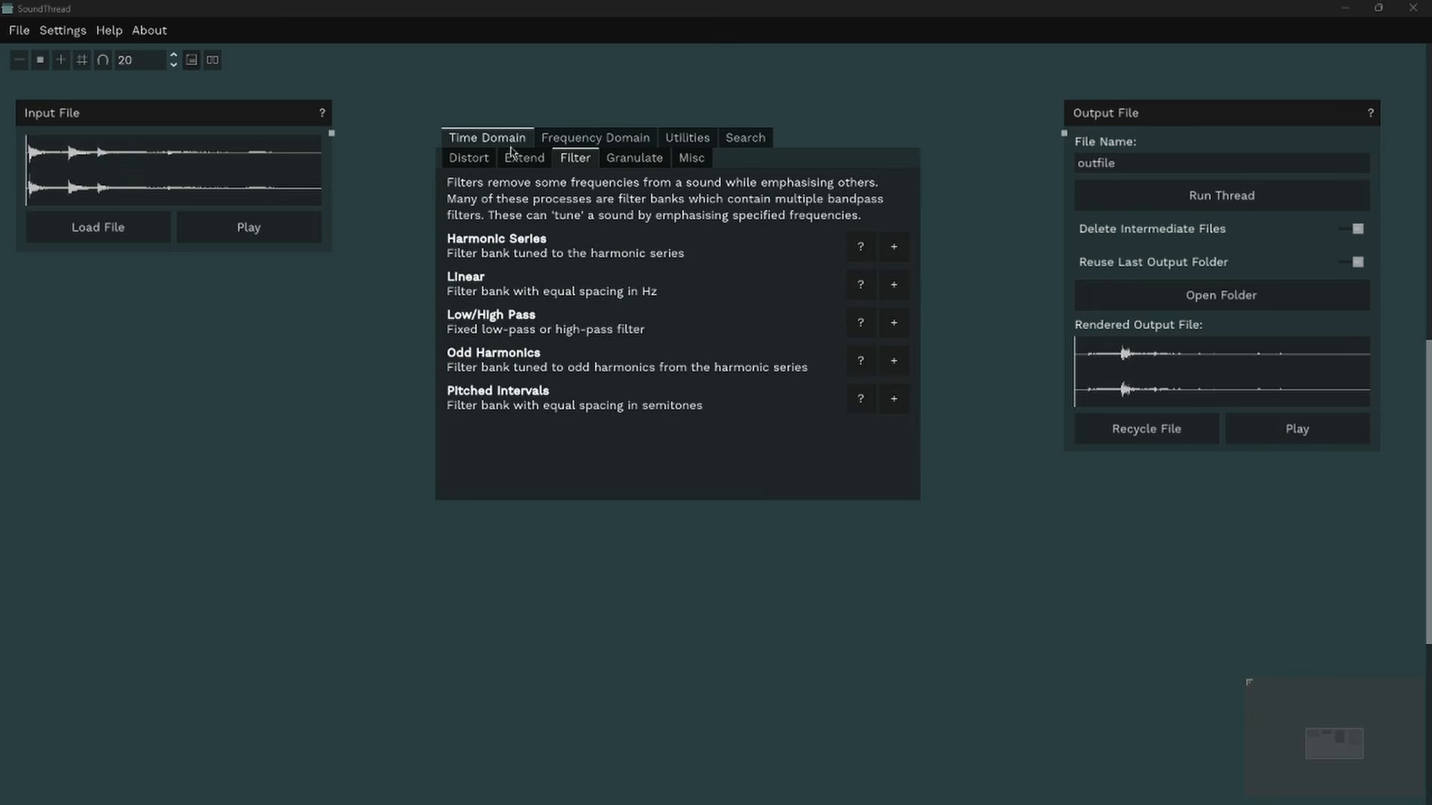
left_click(686, 163)
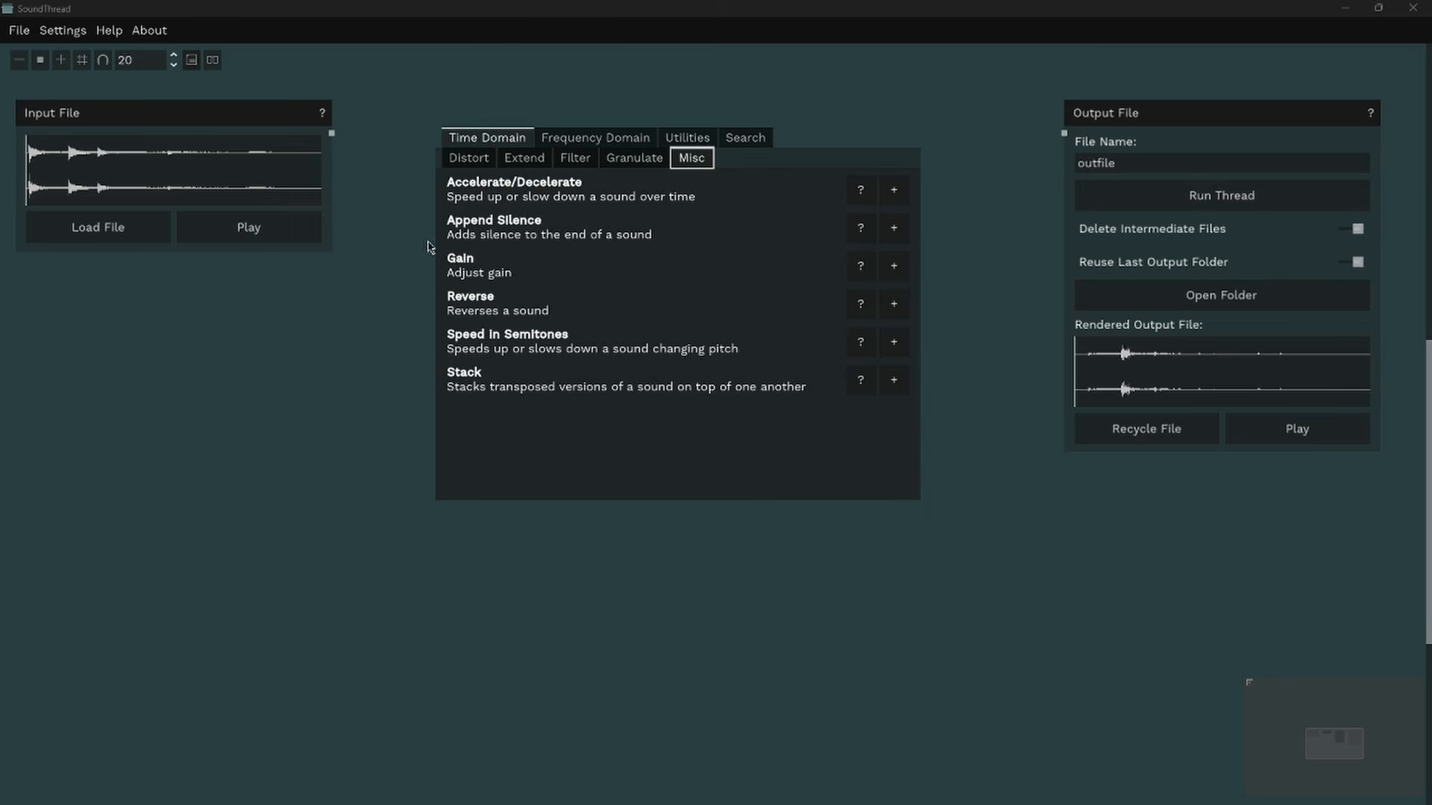
left_click(395, 174)
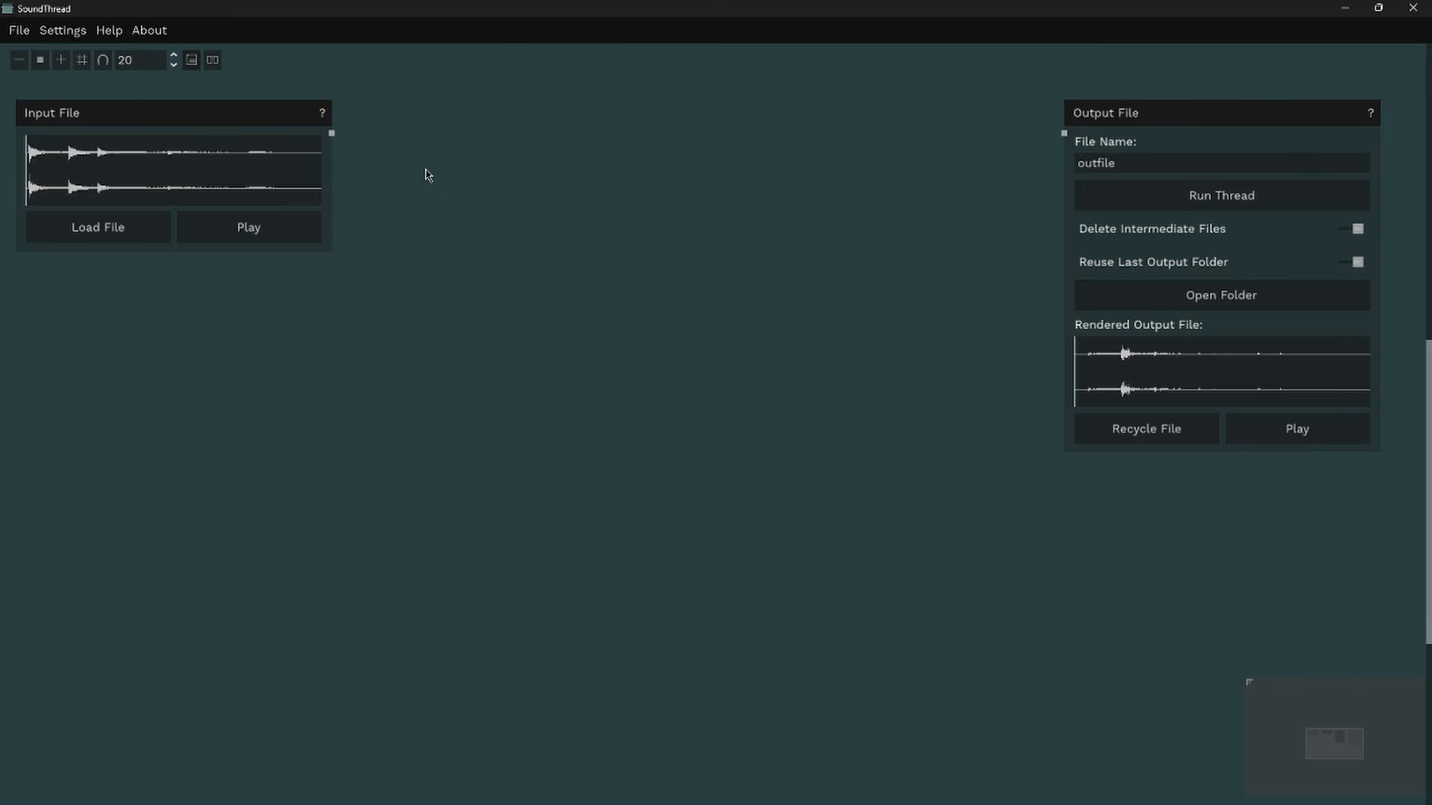
Step: Open the Wet/Dry Mix example thread, discarding changes to the current thread
left_click(105, 31)
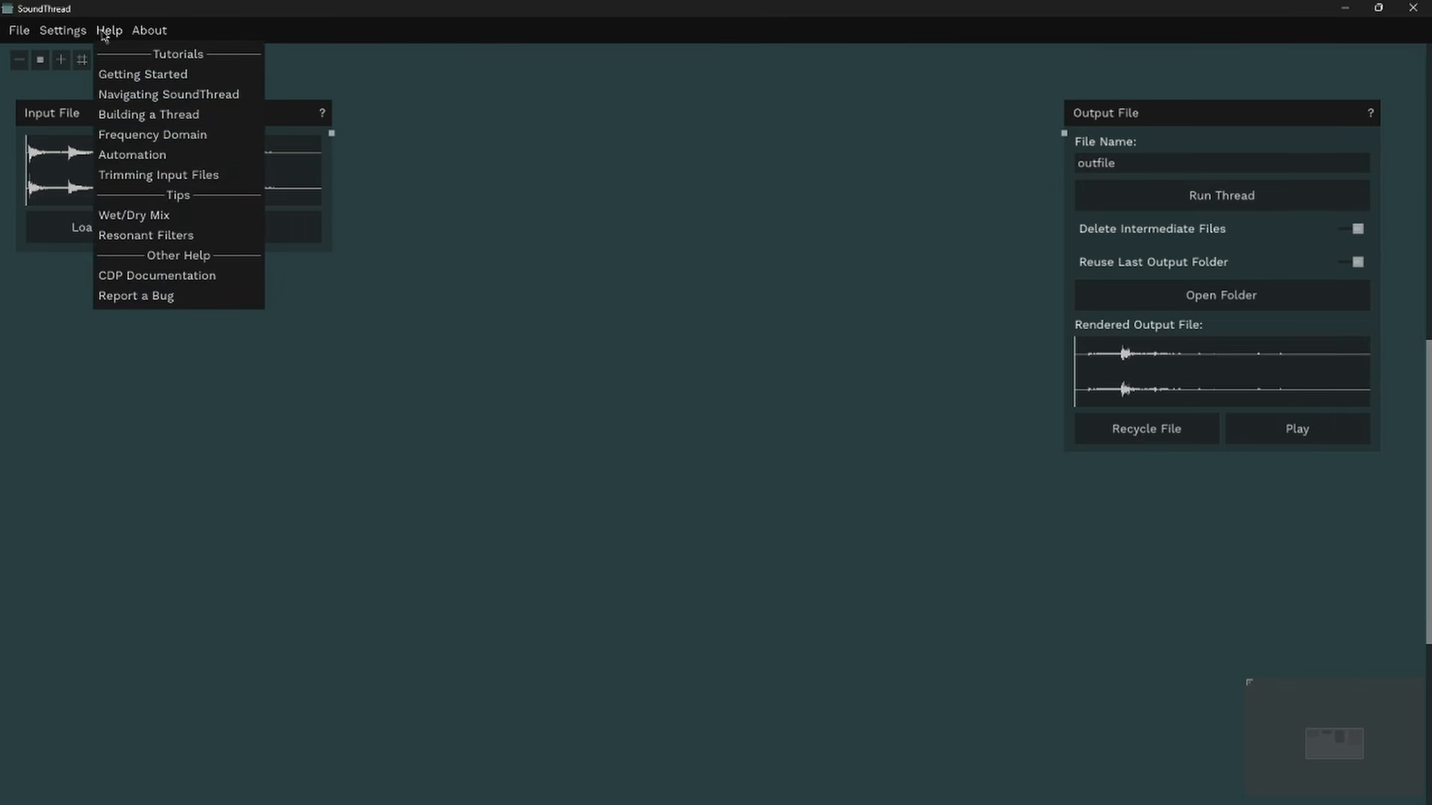
left_click(171, 214)
left_click(759, 431)
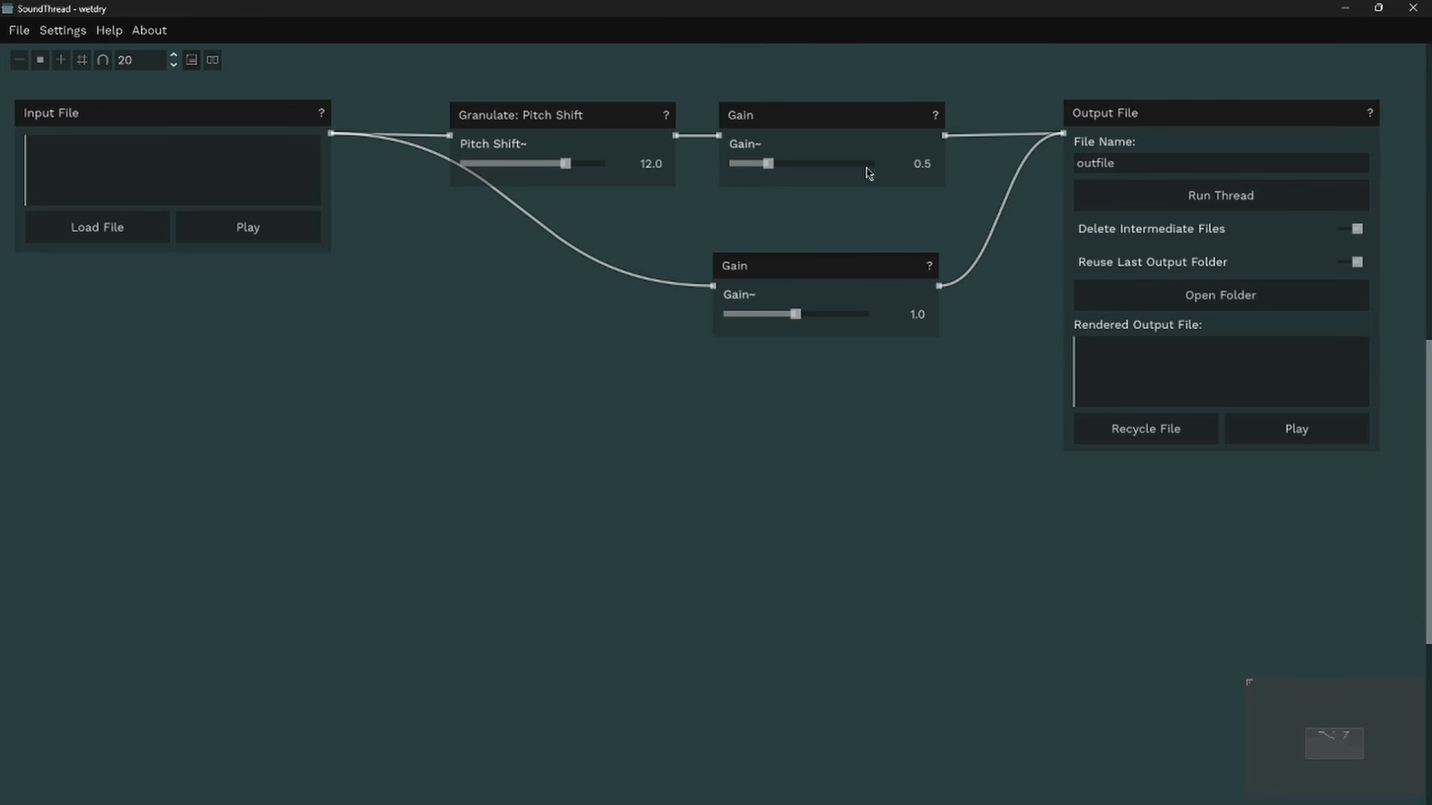
Step: Open the Resonant Filters example thread without saving the current one, and look over its nodes and notes
left_click(109, 29)
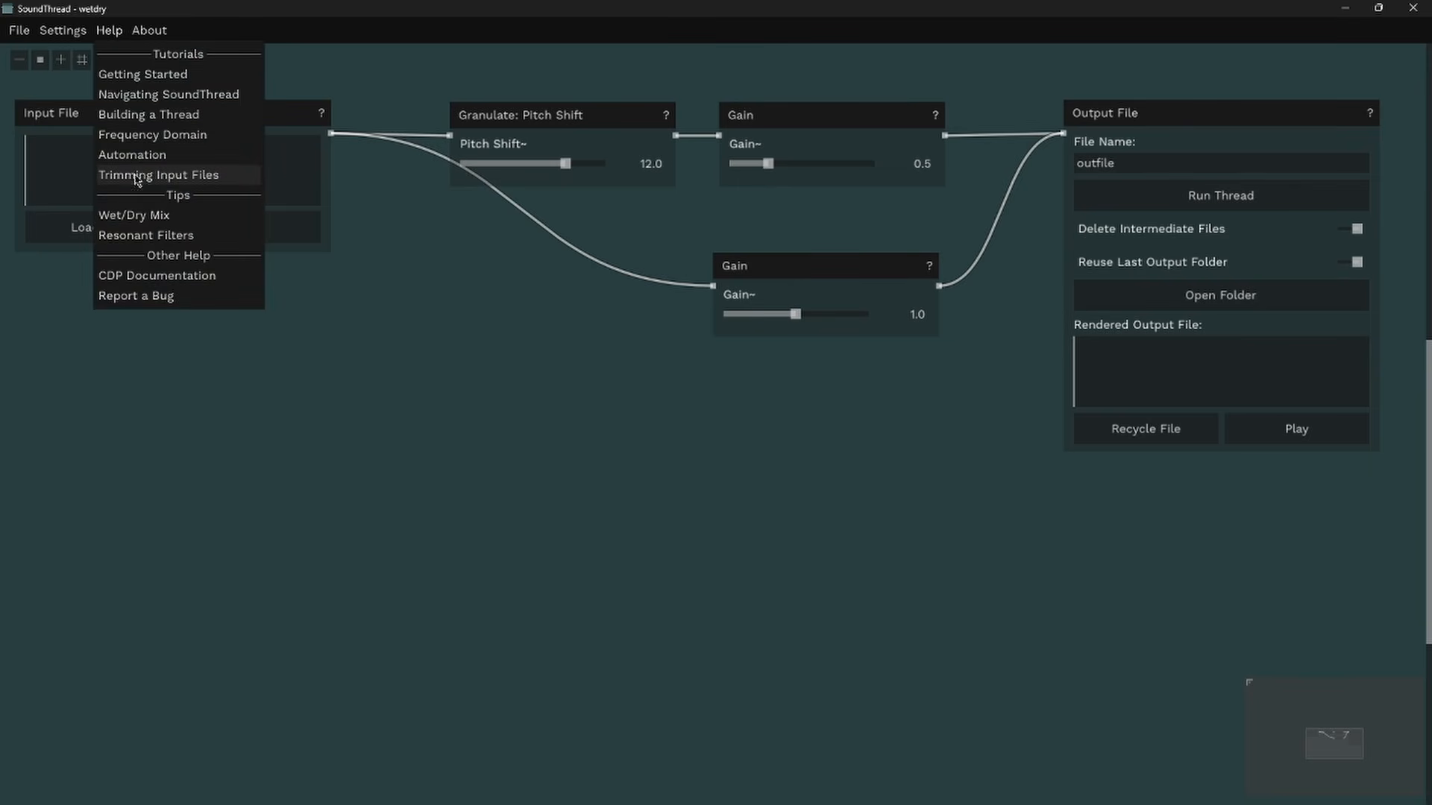
left_click(153, 237)
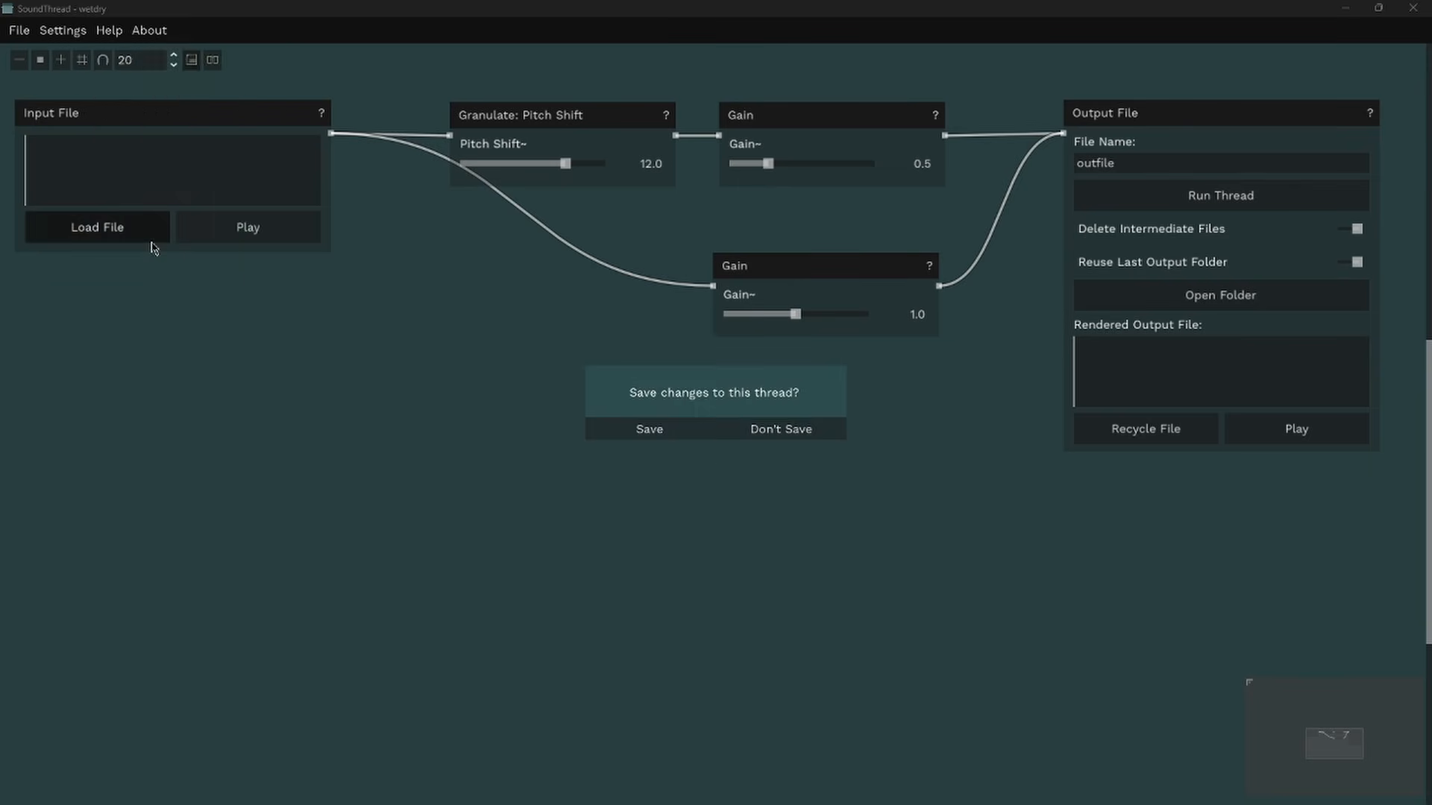
left_click(818, 439)
left_click_drag(810, 302, 664, 302)
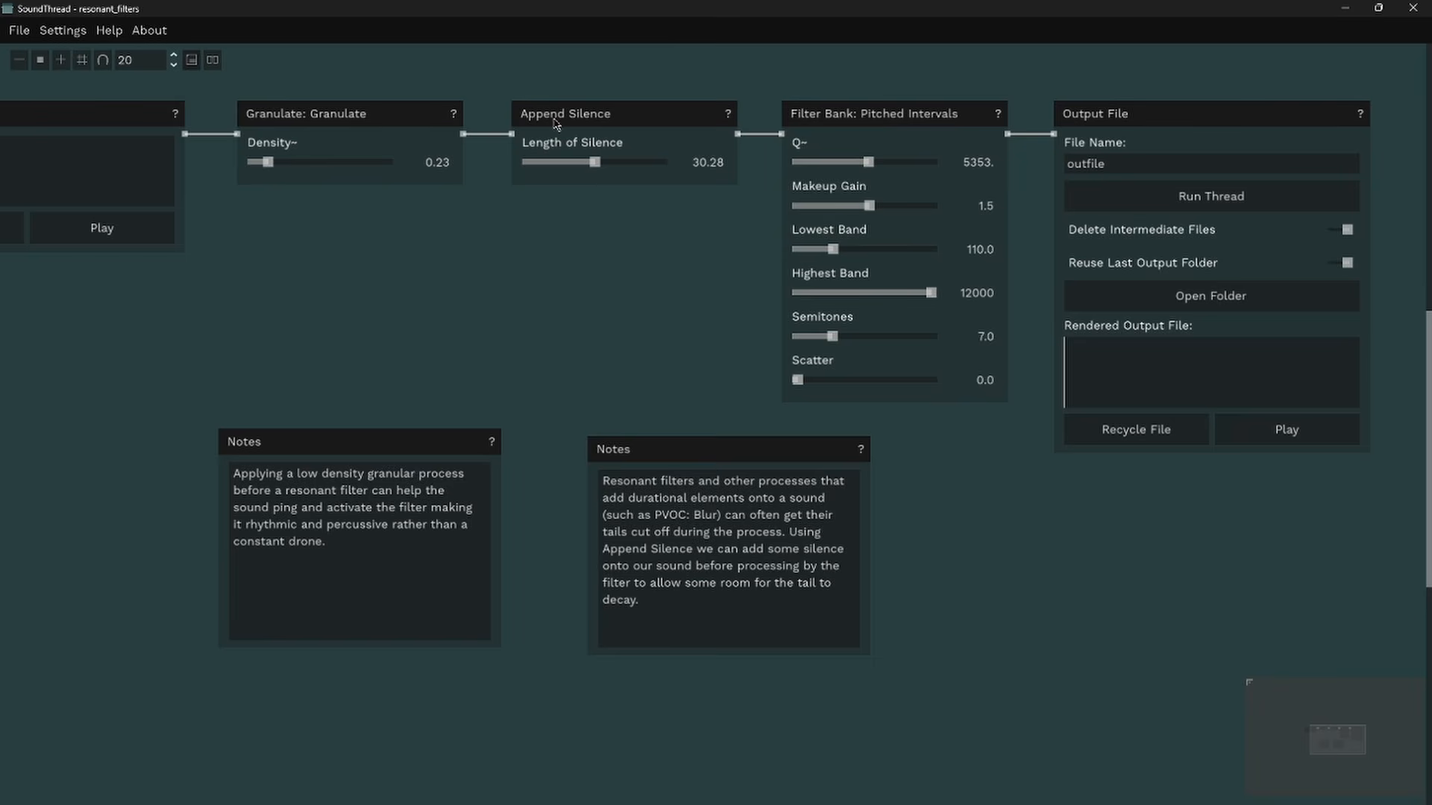
left_click_drag(520, 303, 662, 319)
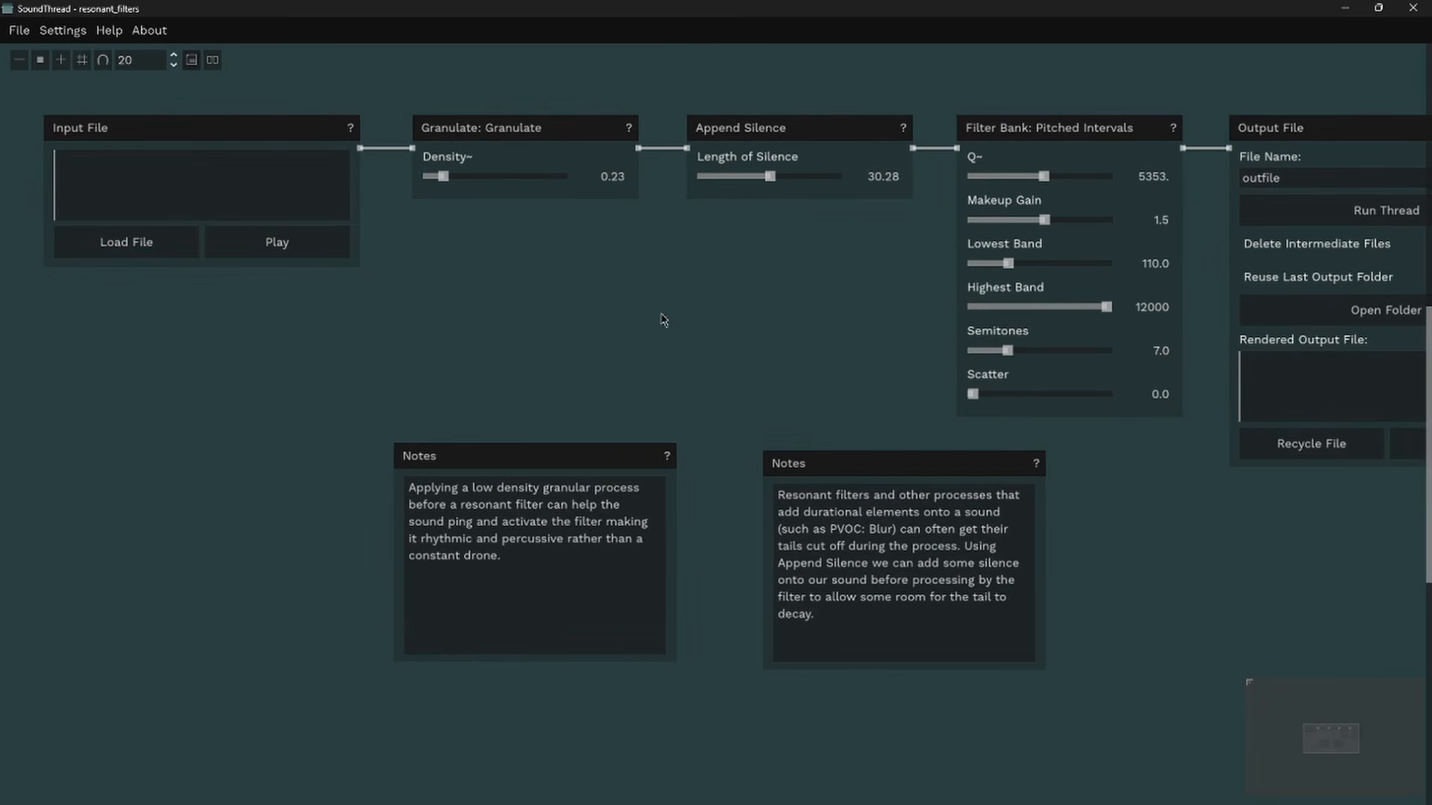
Step: Load synth.wav from the input_sounds folder in SoundThread_example as the input file
left_click(184, 248)
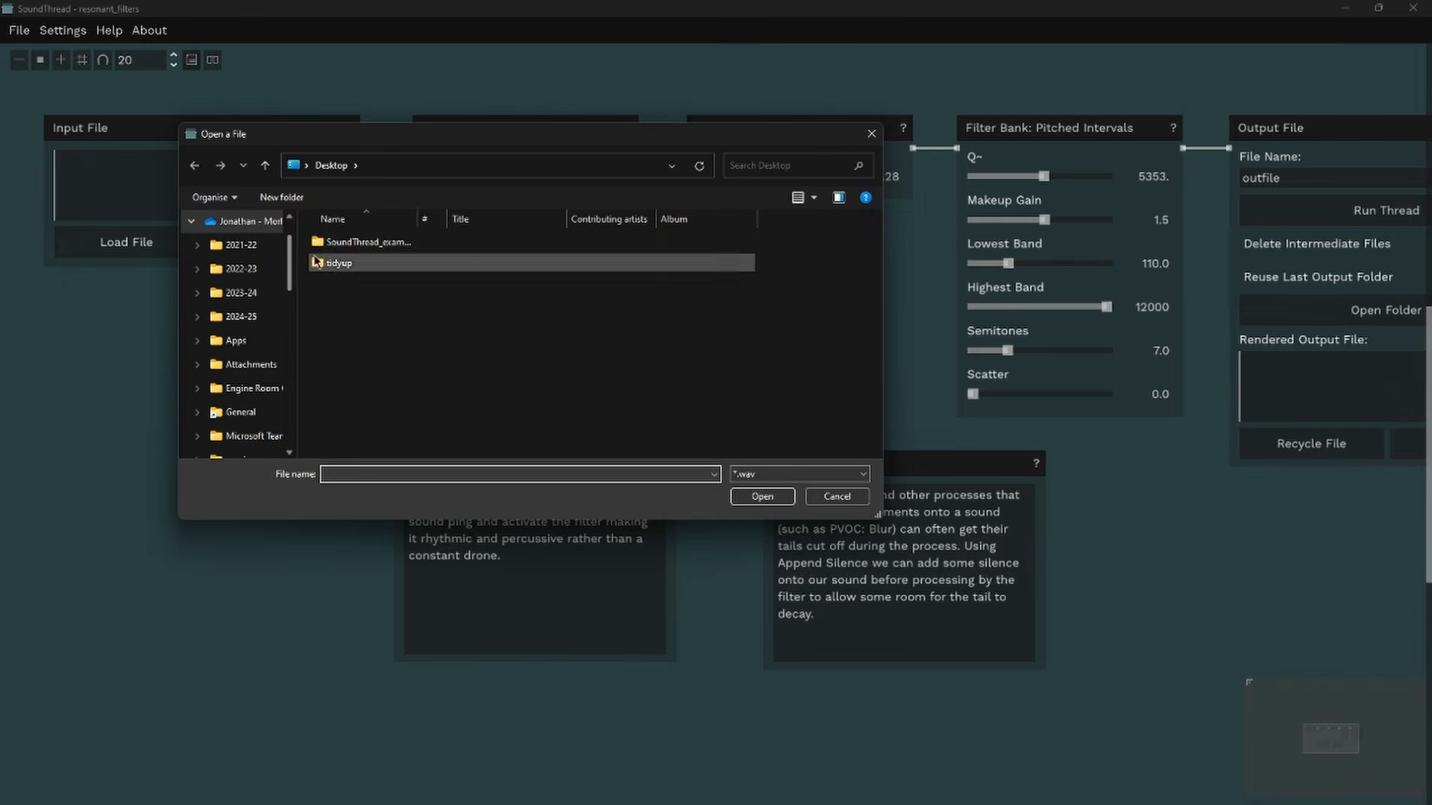
left_click(332, 246)
double_click(331, 246)
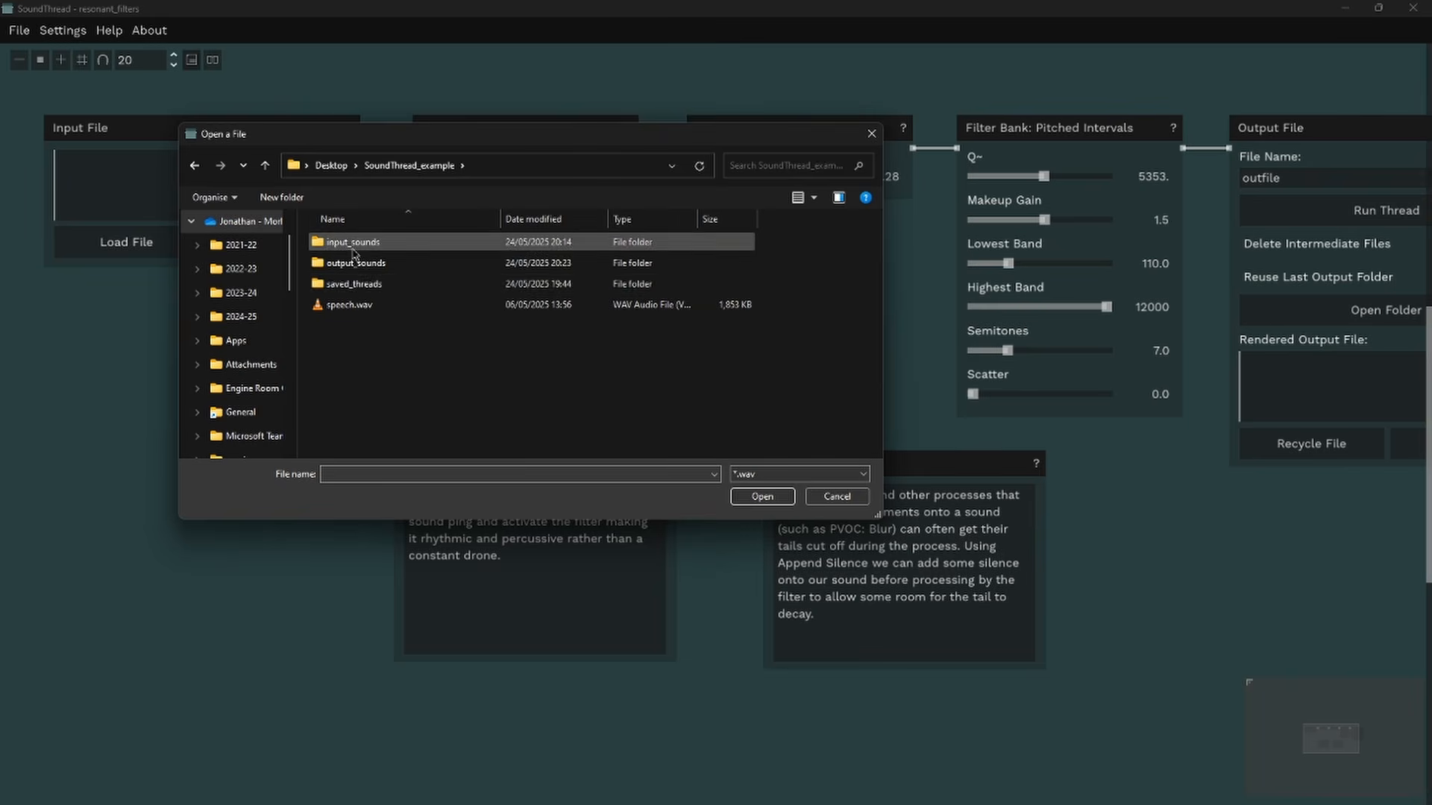
double_click(341, 242)
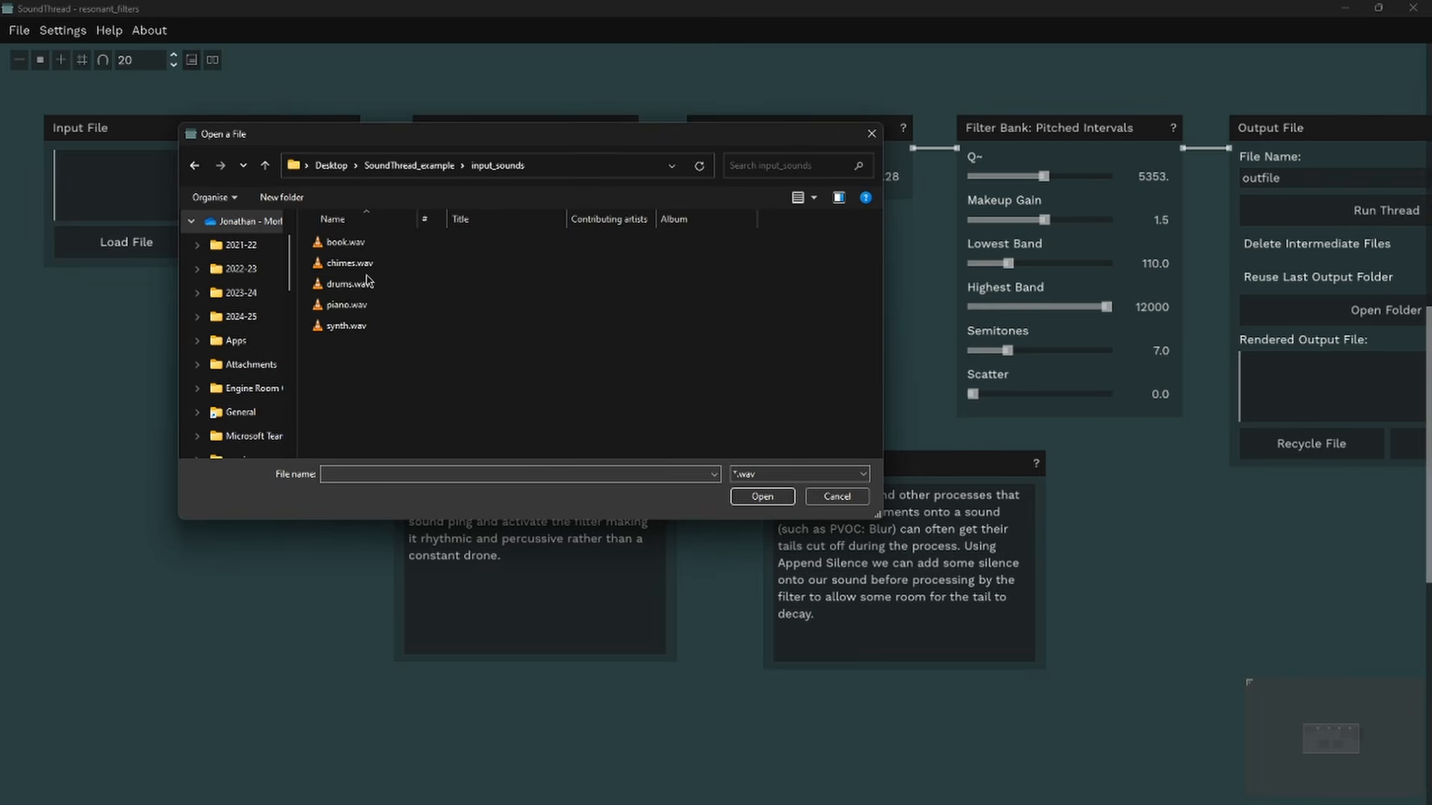
left_click(361, 328)
left_click(773, 498)
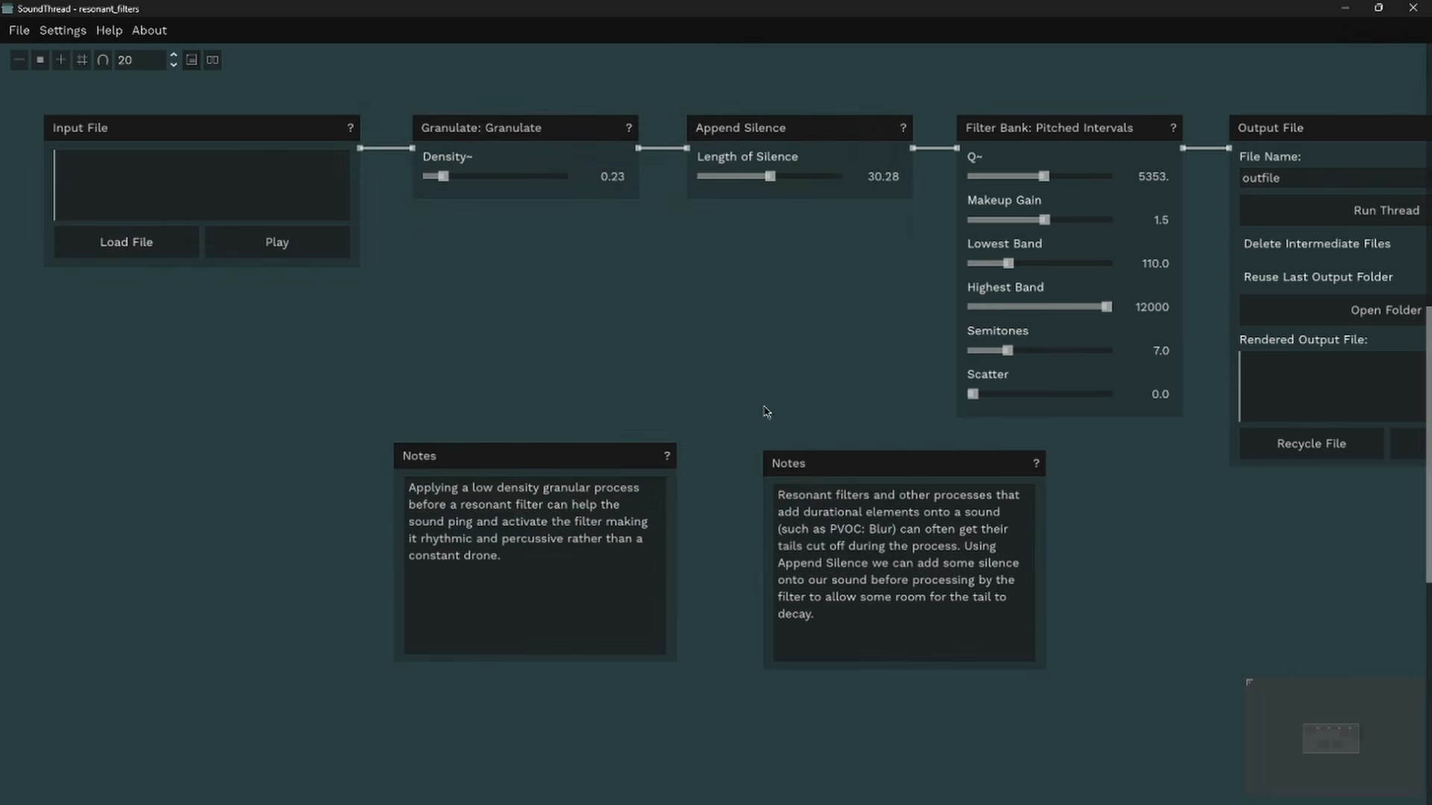
Step: Run the resonant filters thread on the synth sound and listen to the output, including its decaying tail
scroll(798, 373, "right", 2)
left_click(1243, 213)
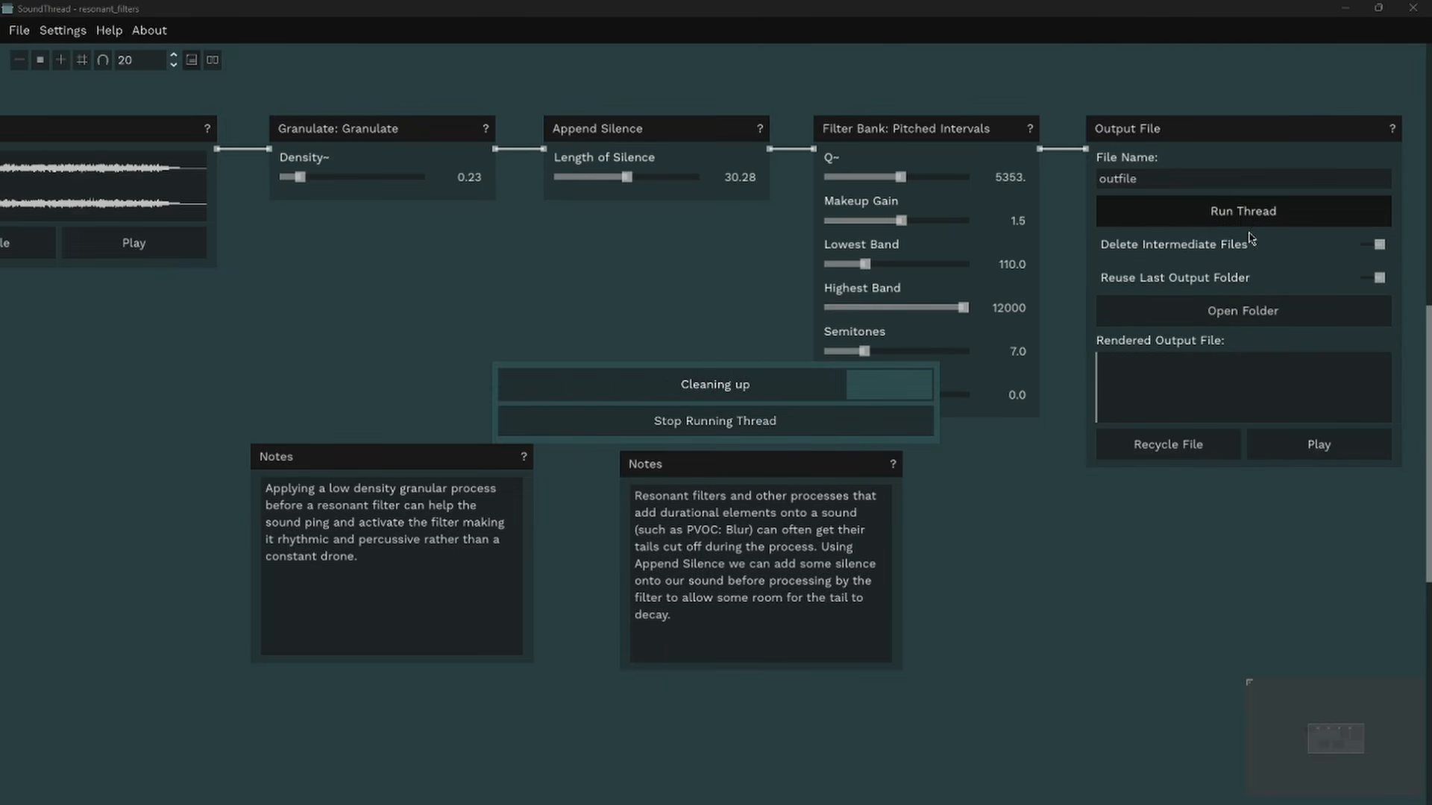
left_click(1297, 449)
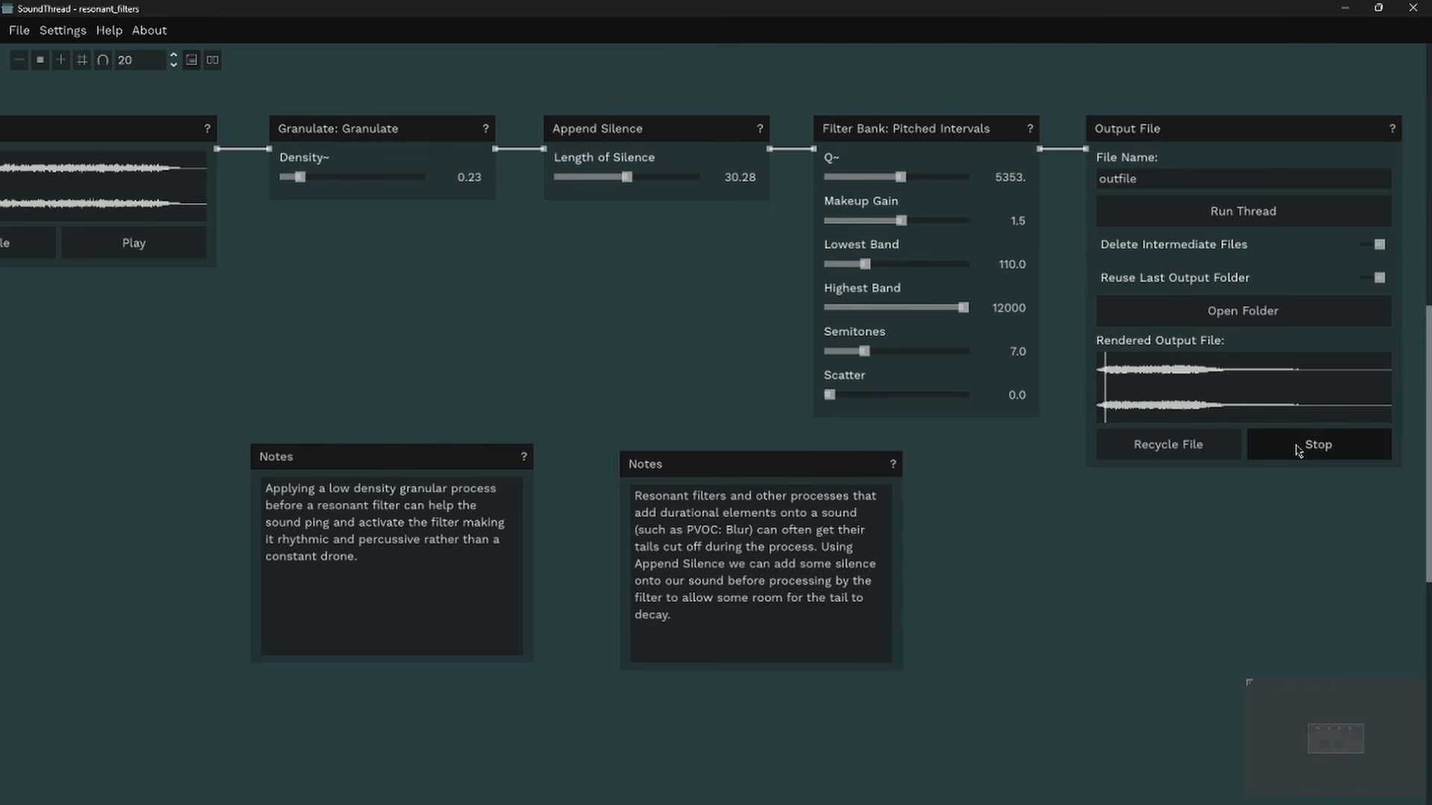
left_click(1193, 406)
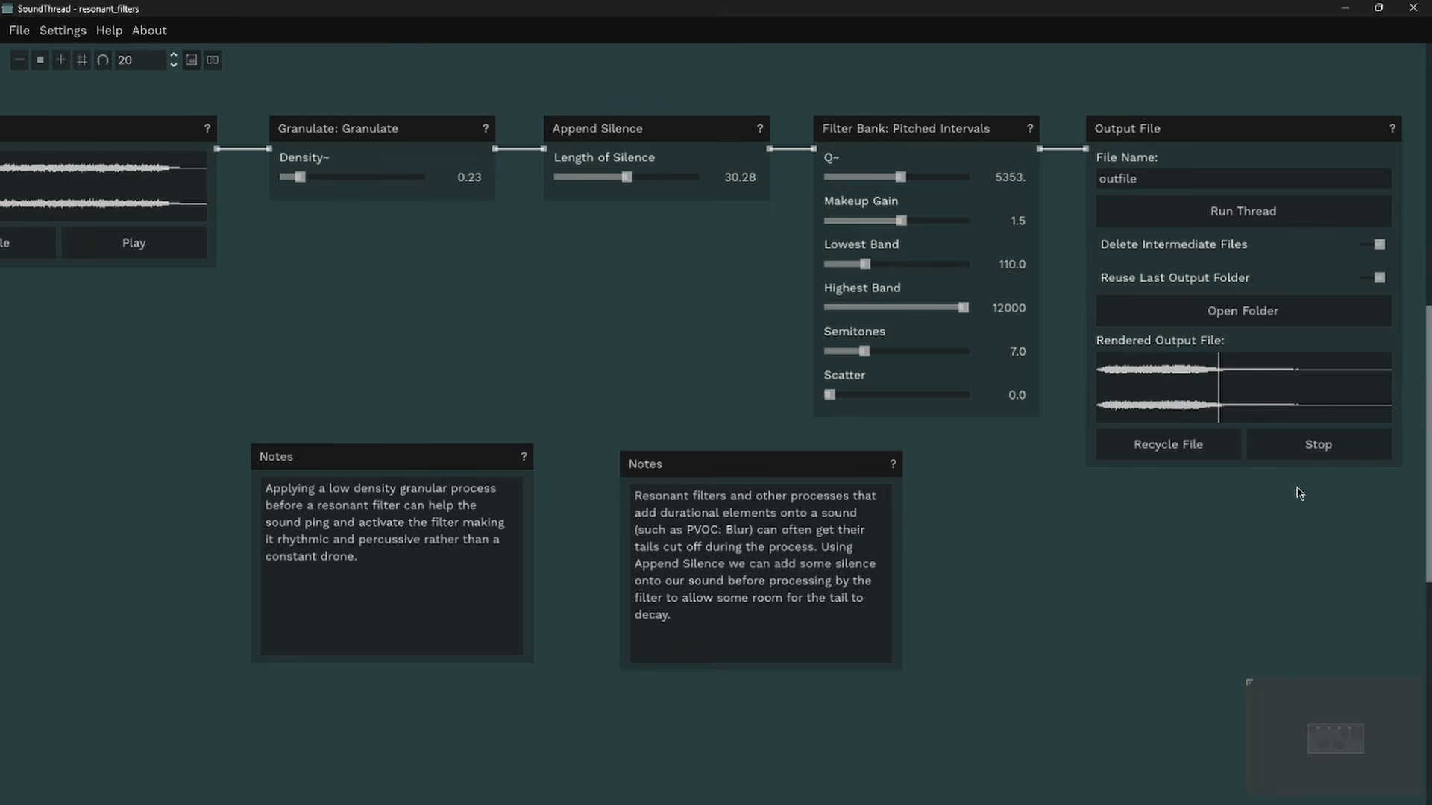
left_click(1322, 448)
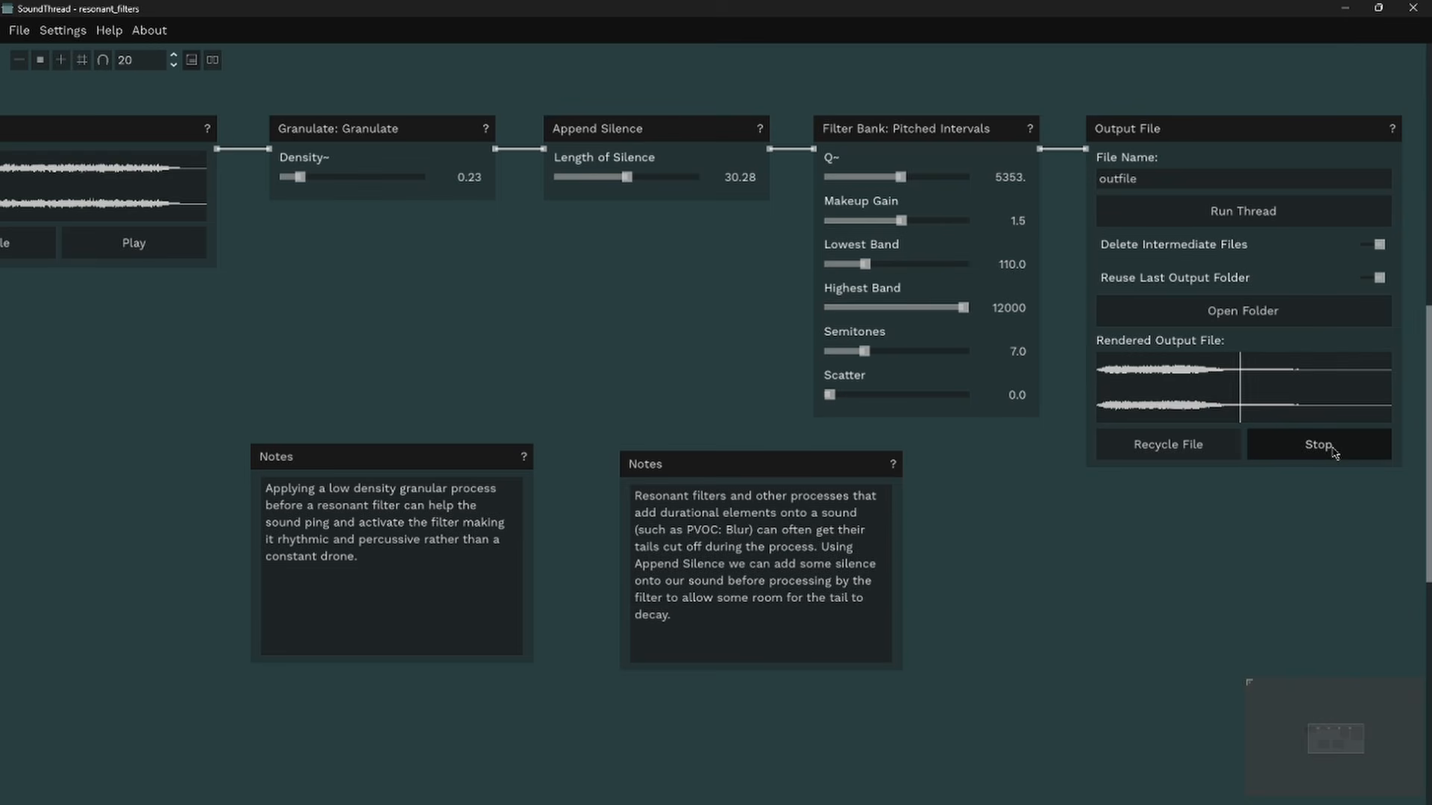
left_click(1334, 452)
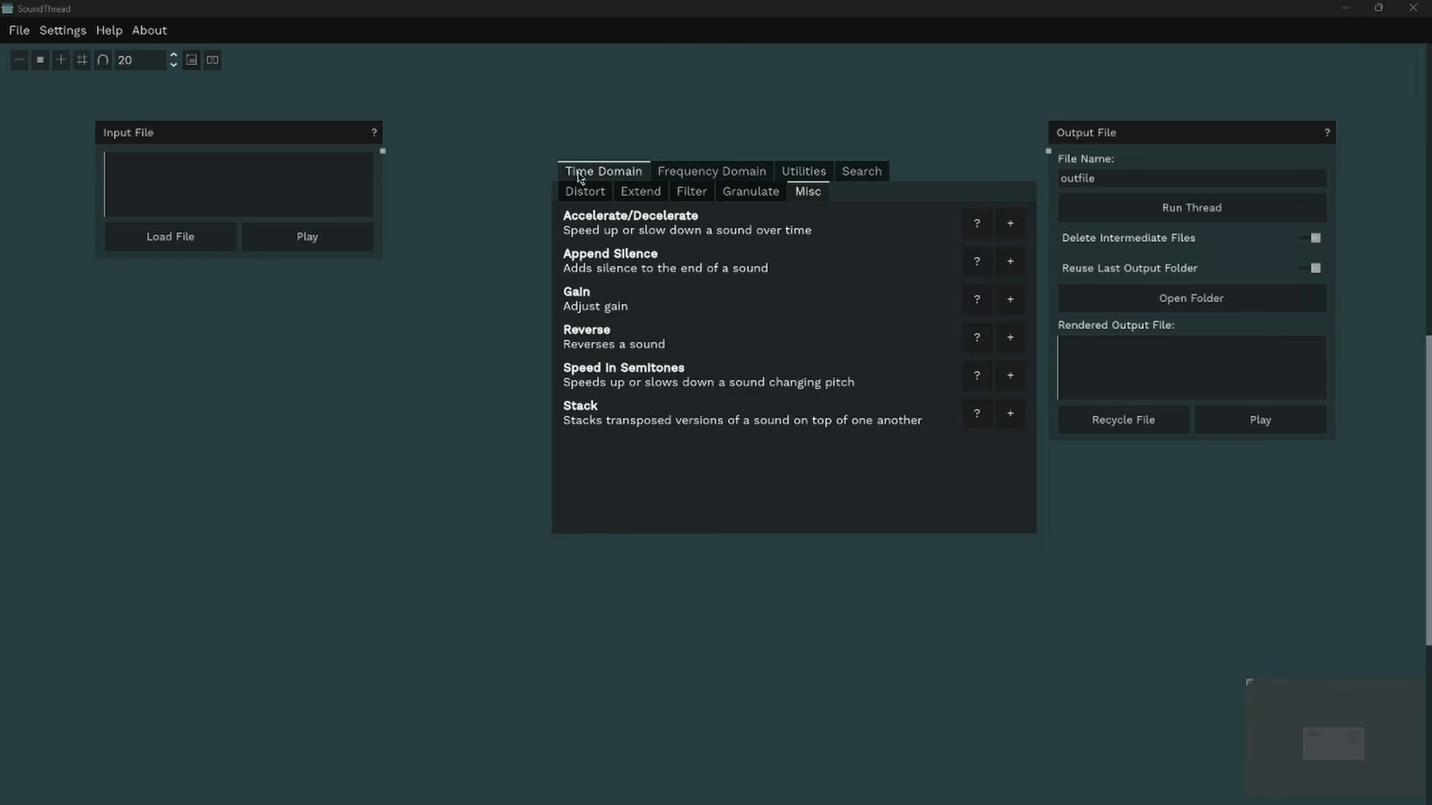
Step: Add a frequency-domain Analyse node to the empty thread, connect the Input File to it, and align them
left_click(707, 172)
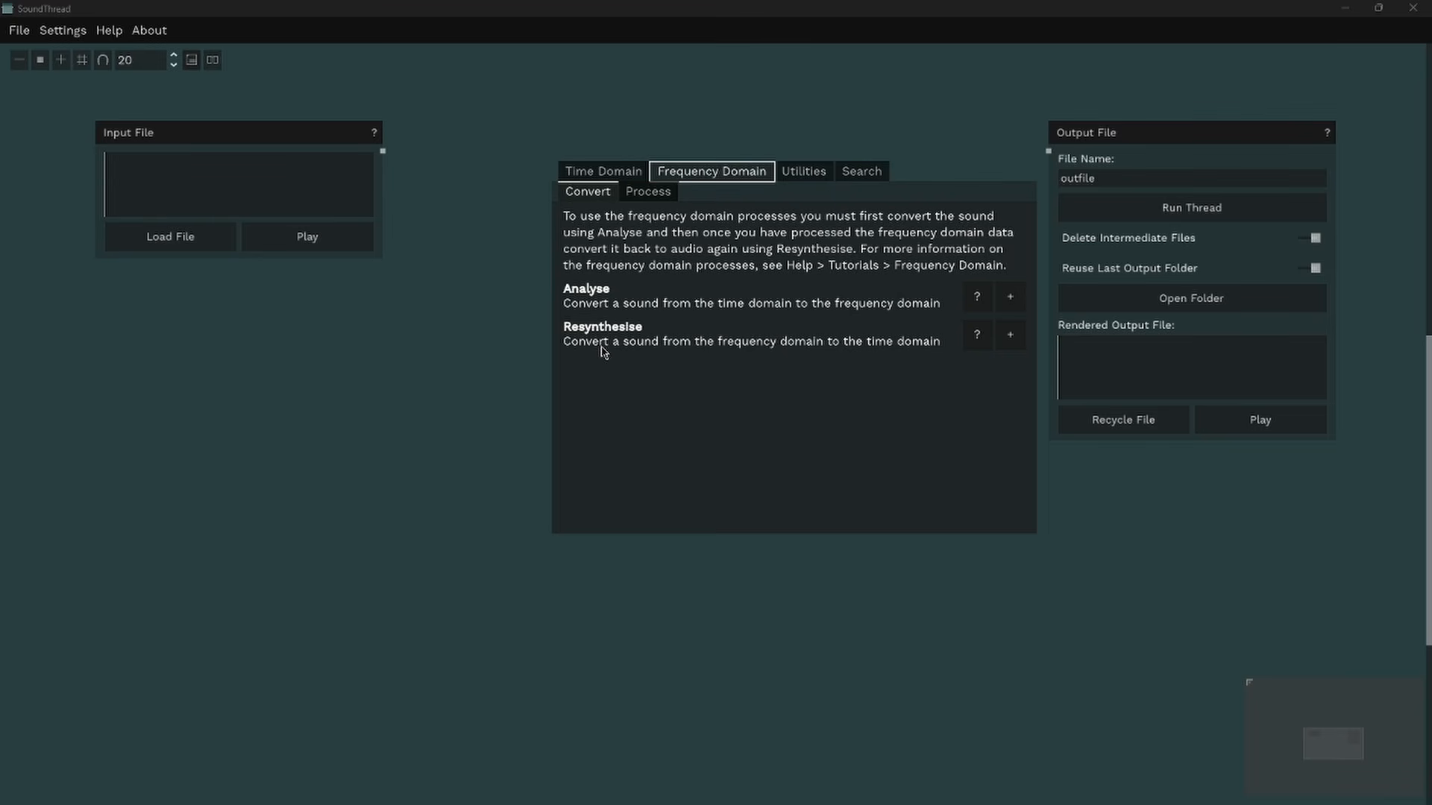
left_click(1010, 296)
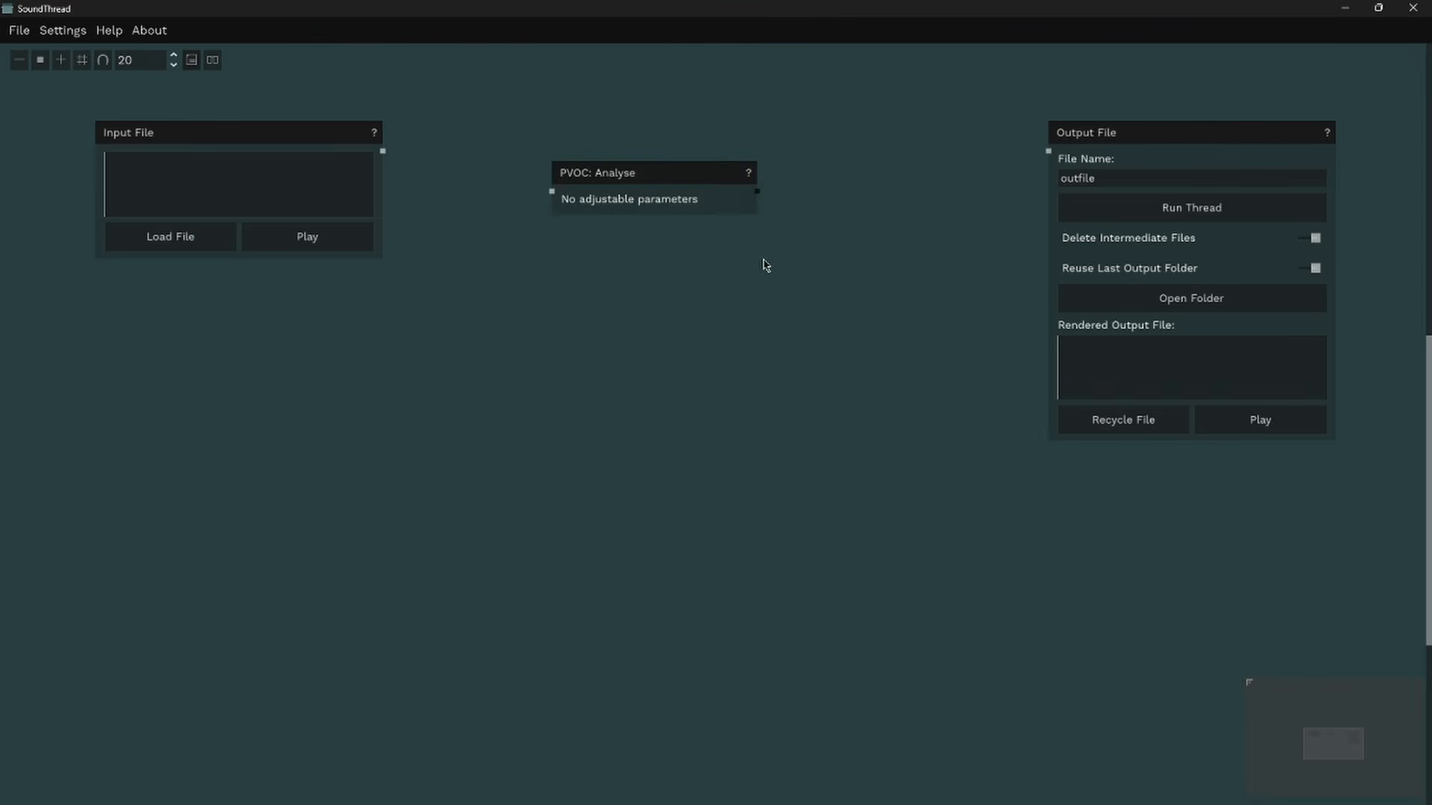
left_click_drag(655, 166, 573, 139)
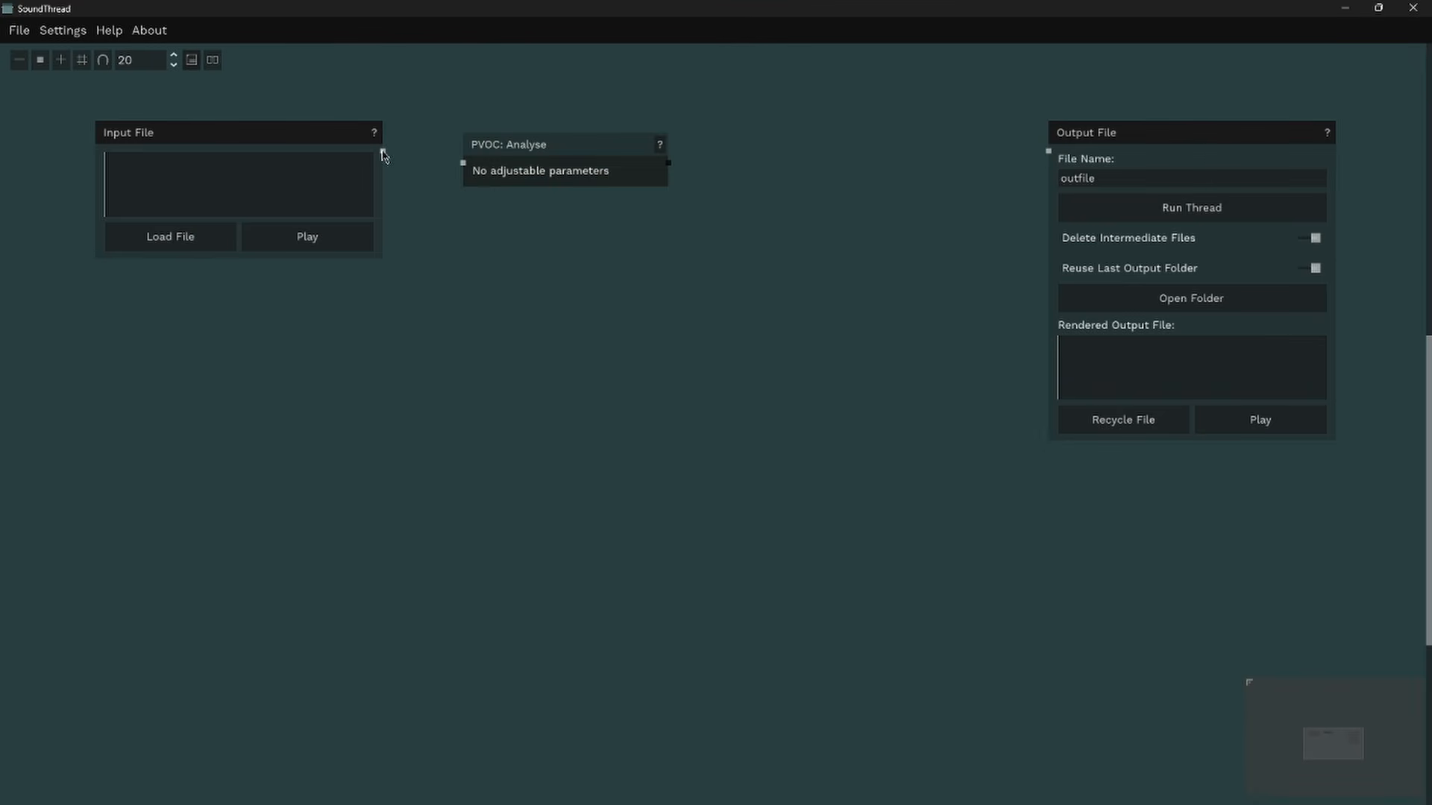
left_click_drag(383, 153, 484, 164)
left_click_drag(383, 151, 493, 133)
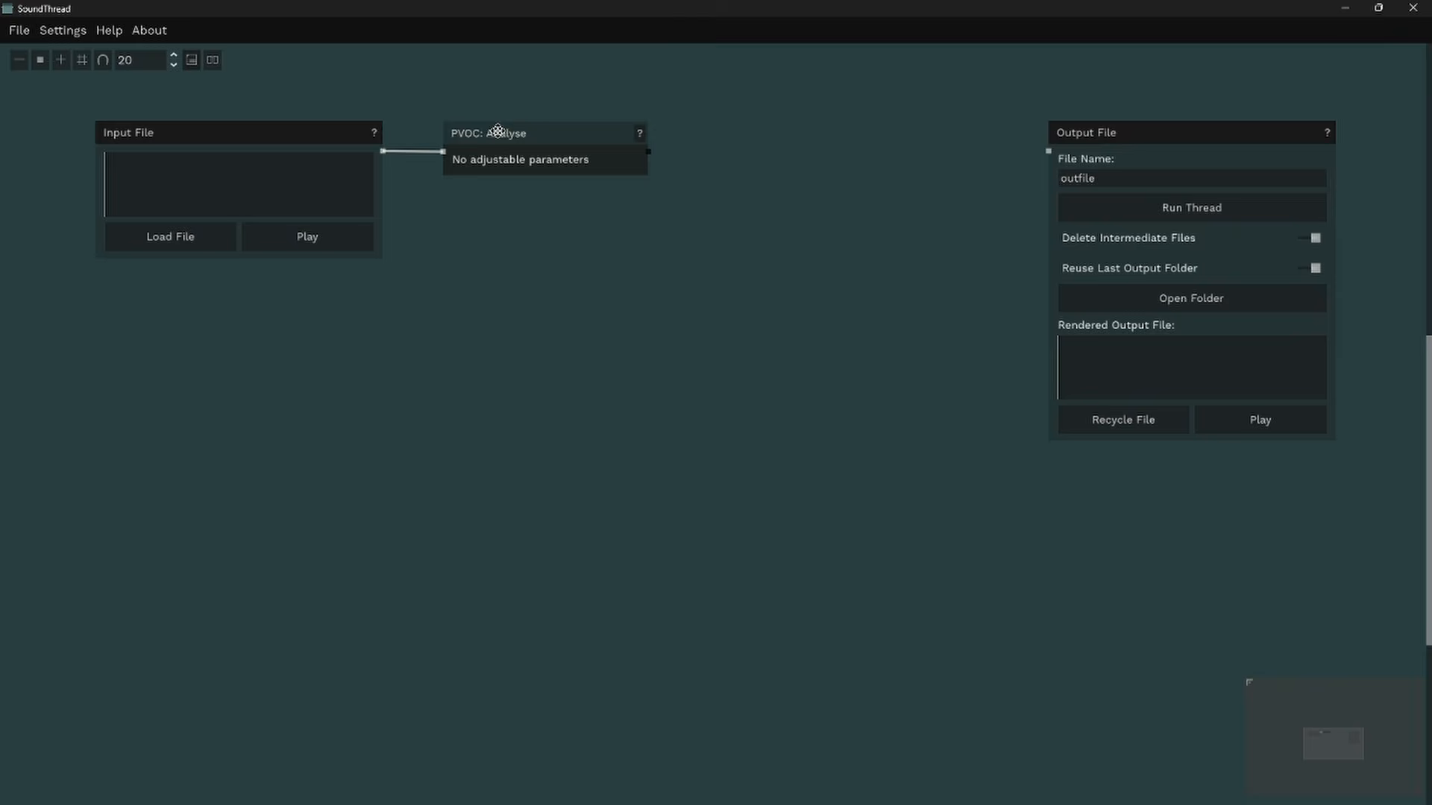
Step: Add a Resynthesise node and wire it between the Analyse node and the Output File node
right_click(788, 141)
left_click(773, 138)
right_click(773, 140)
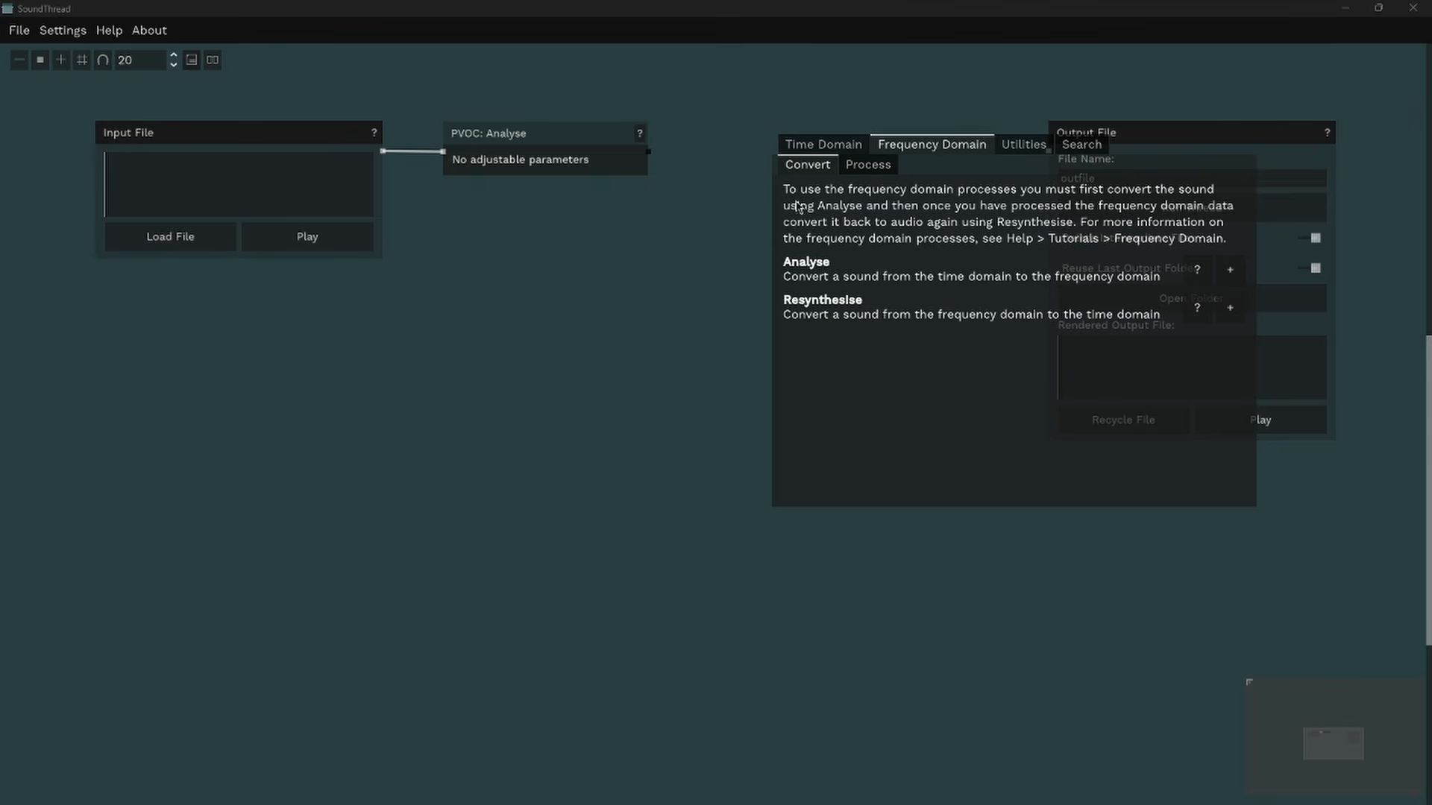
left_click(1191, 301)
left_click_drag(978, 164, 1048, 152)
left_click_drag(939, 148, 937, 139)
left_click_drag(651, 156, 770, 155)
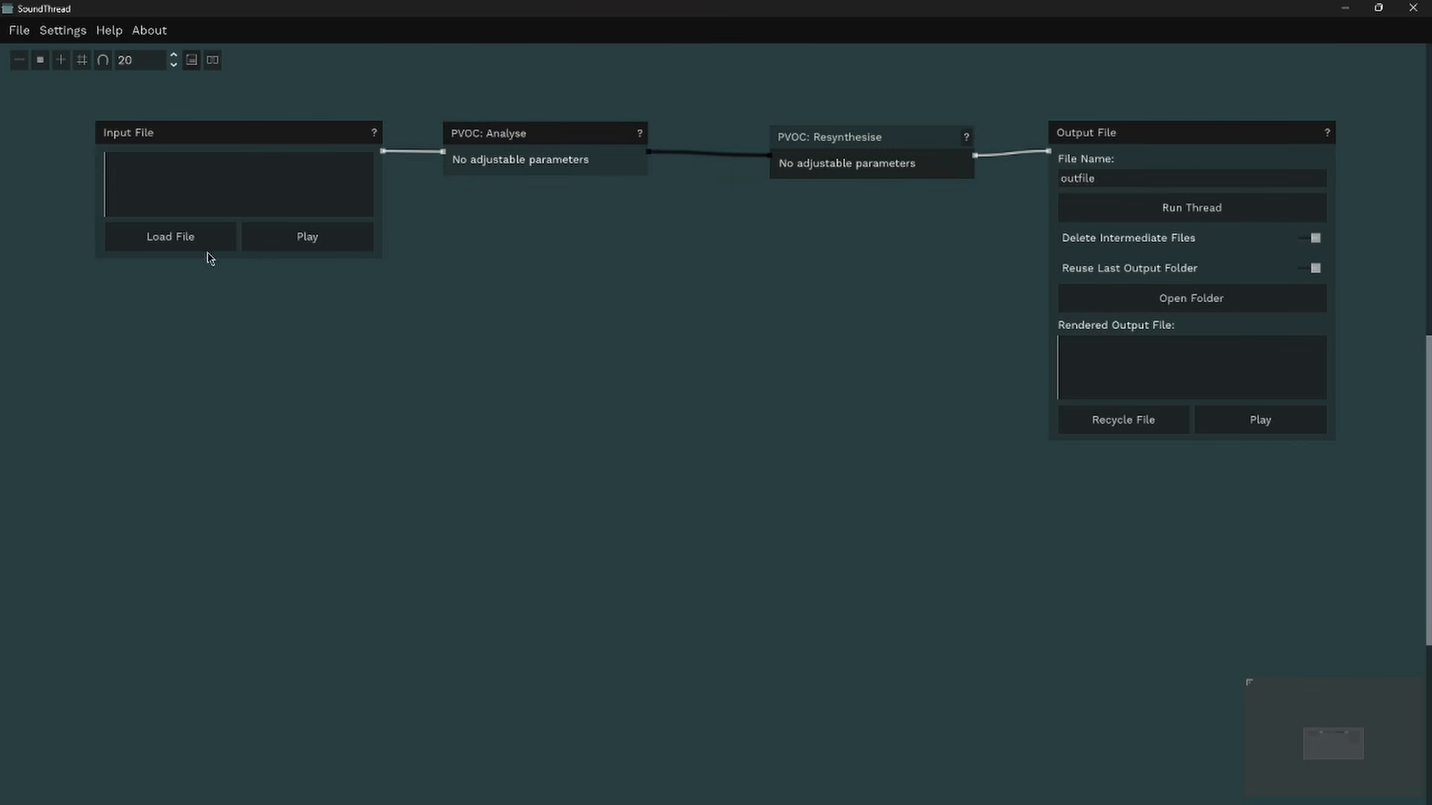
Step: Load piano.wav from the input_sounds folder in SoundThread_example as the input file and listen to it
left_click(166, 236)
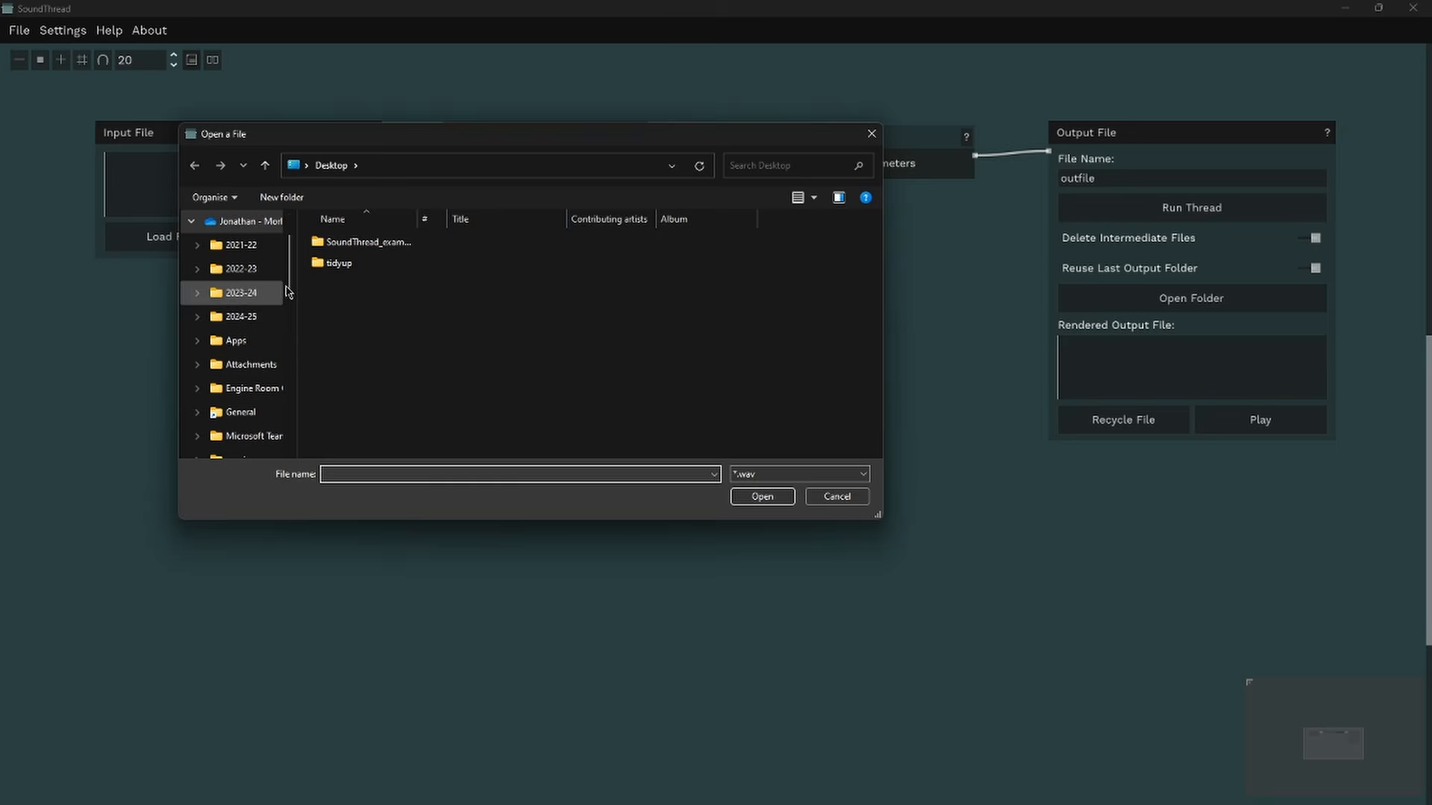
double_click(363, 243)
double_click(359, 249)
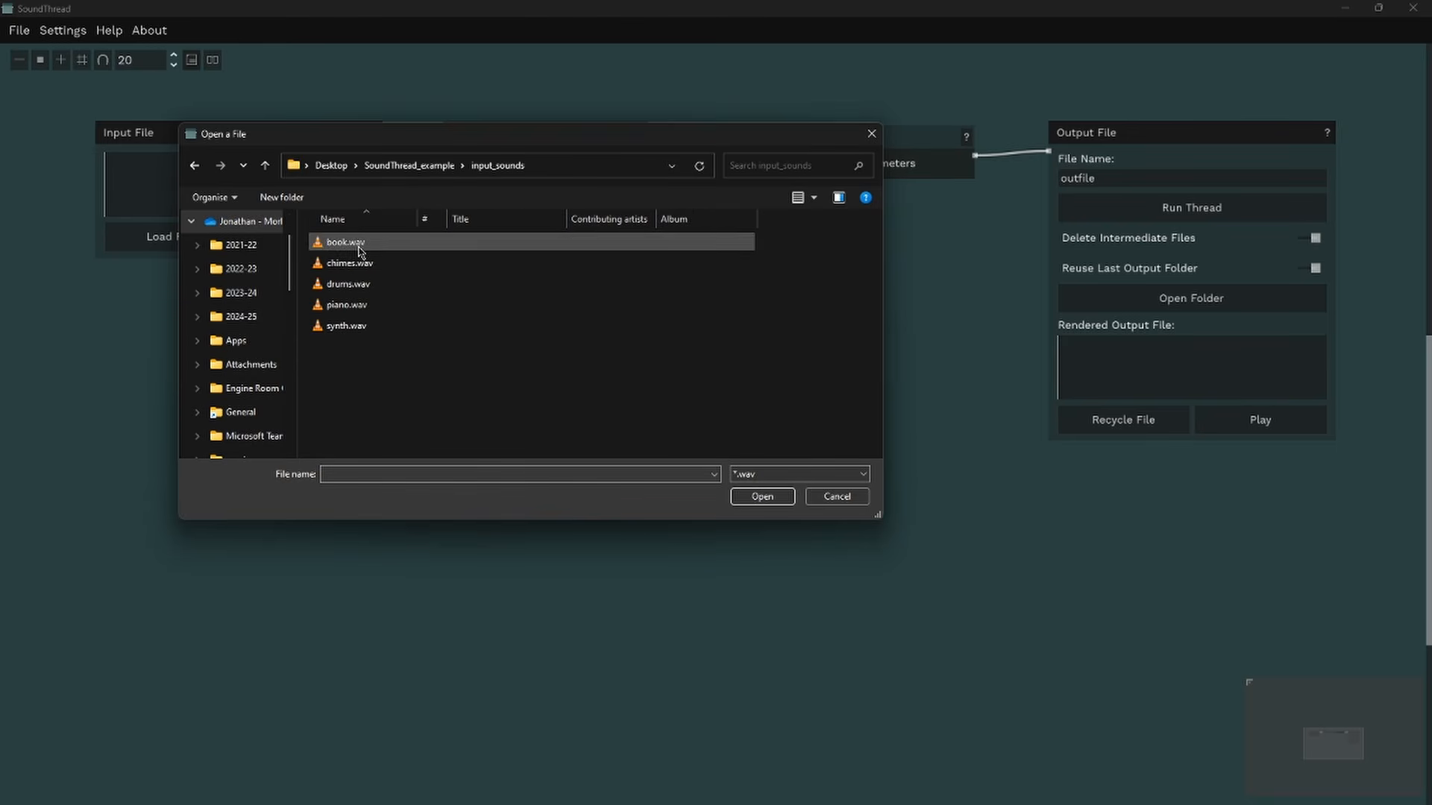
left_click(373, 306)
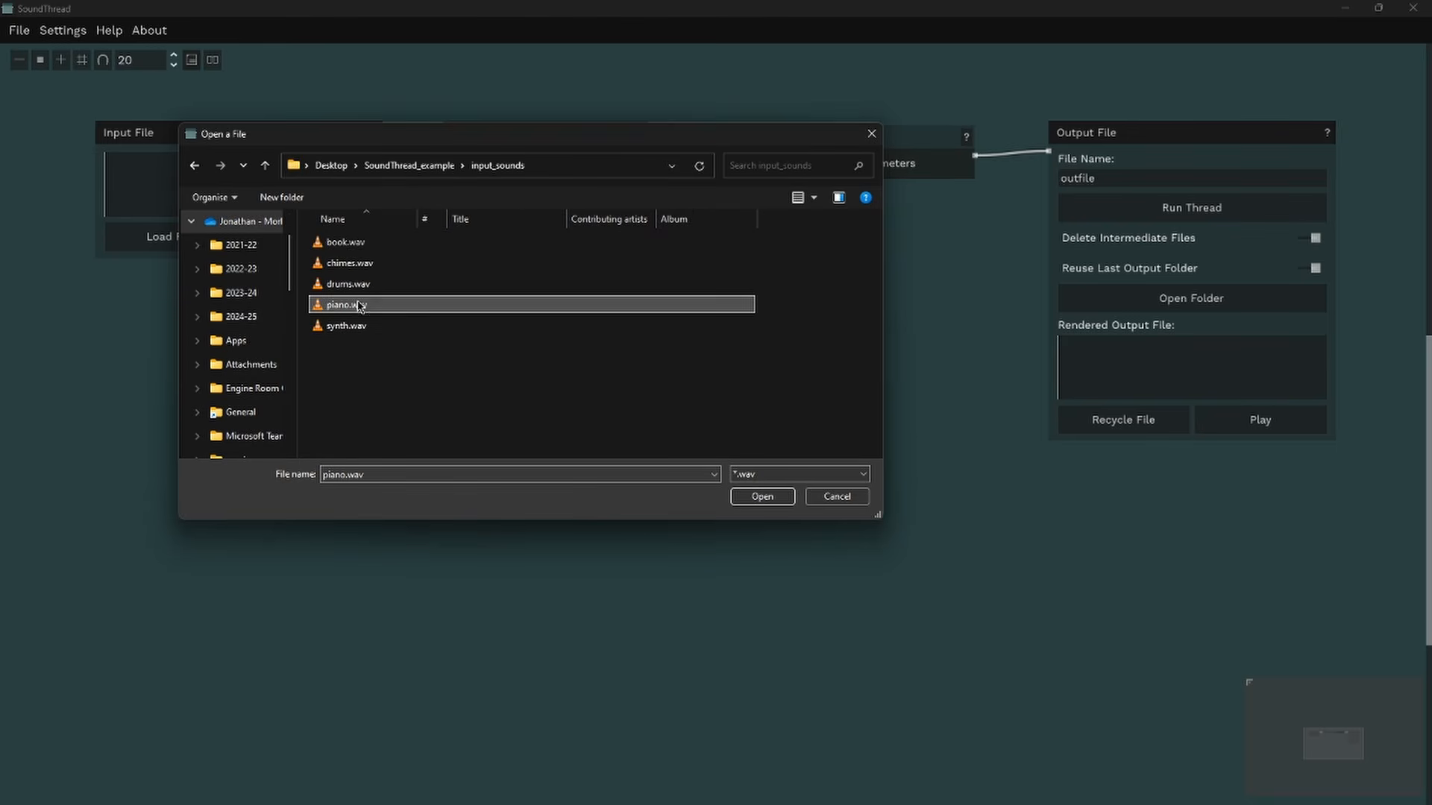
left_click(762, 496)
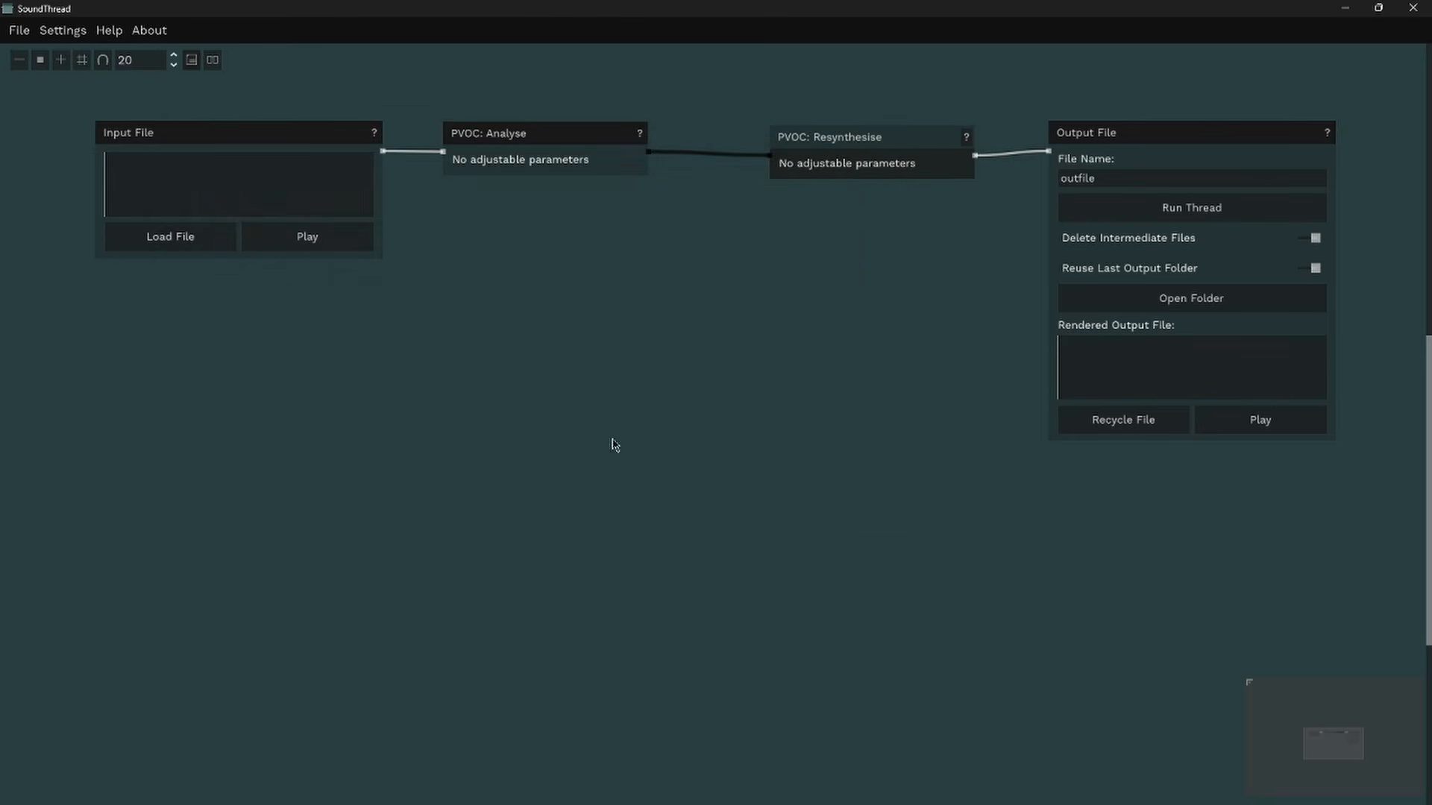
left_click(300, 246)
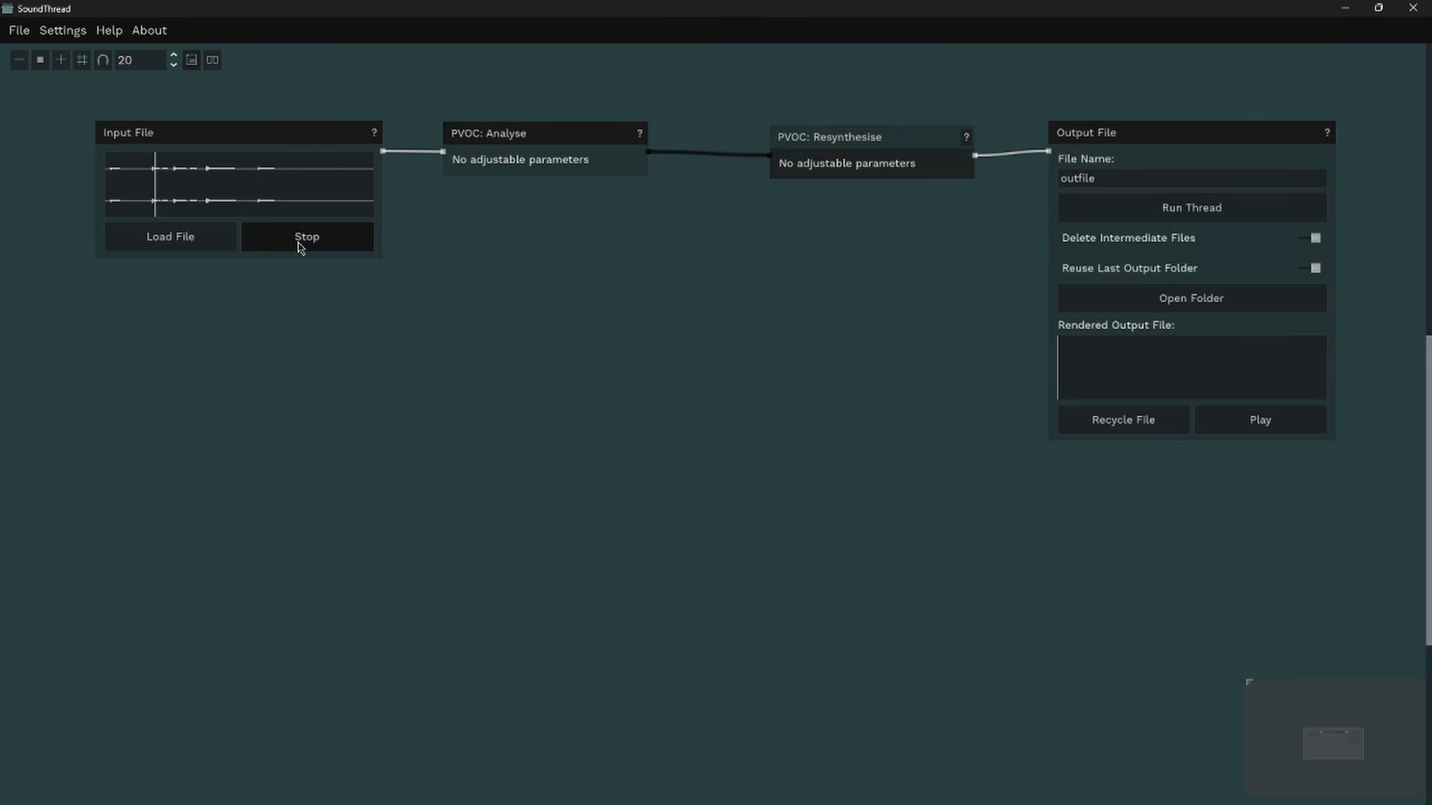
left_click(298, 242)
Step: Align the Resynthesise node with the Analyse node, run the thread without any effect between them, and listen to the output
left_click_drag(870, 143, 872, 141)
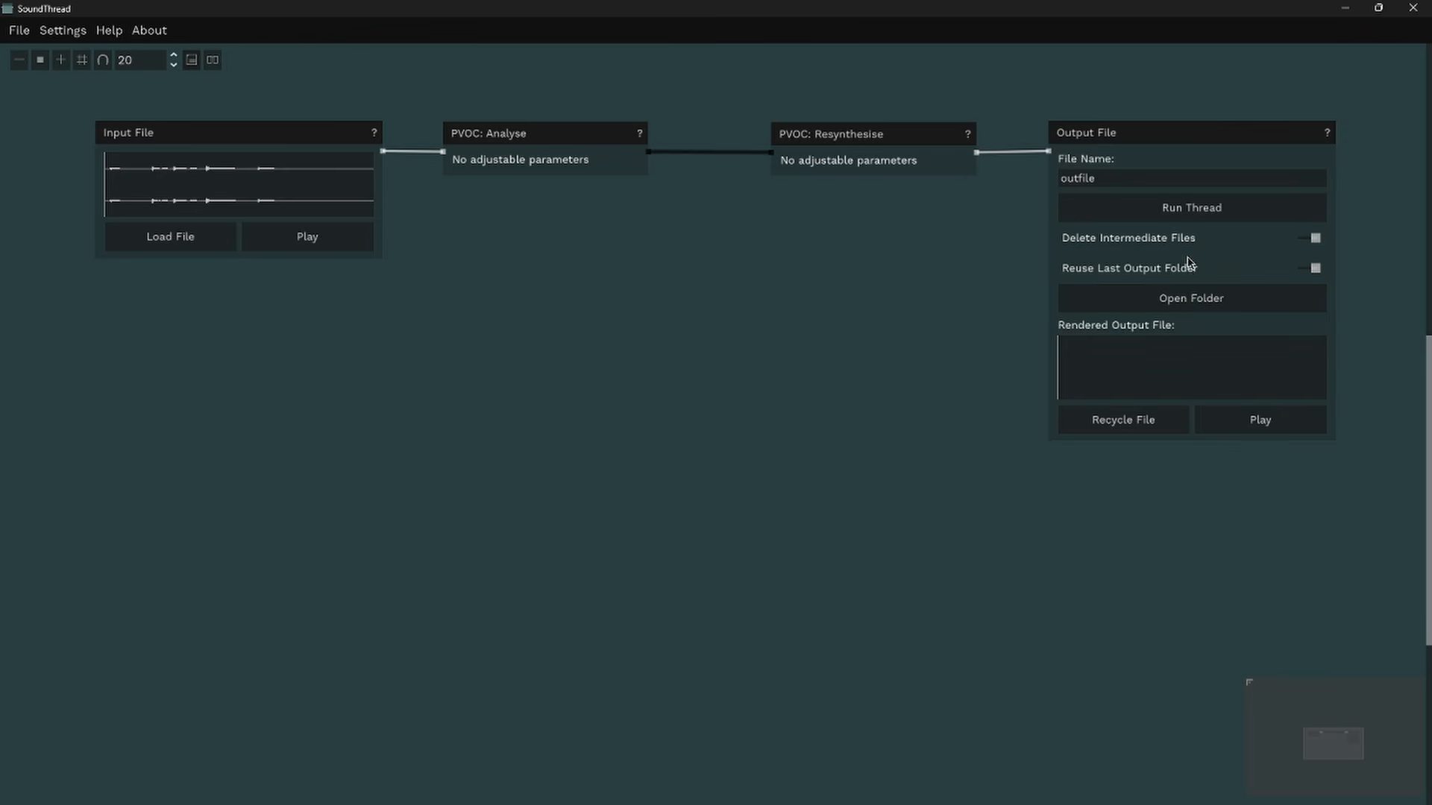
left_click(1197, 211)
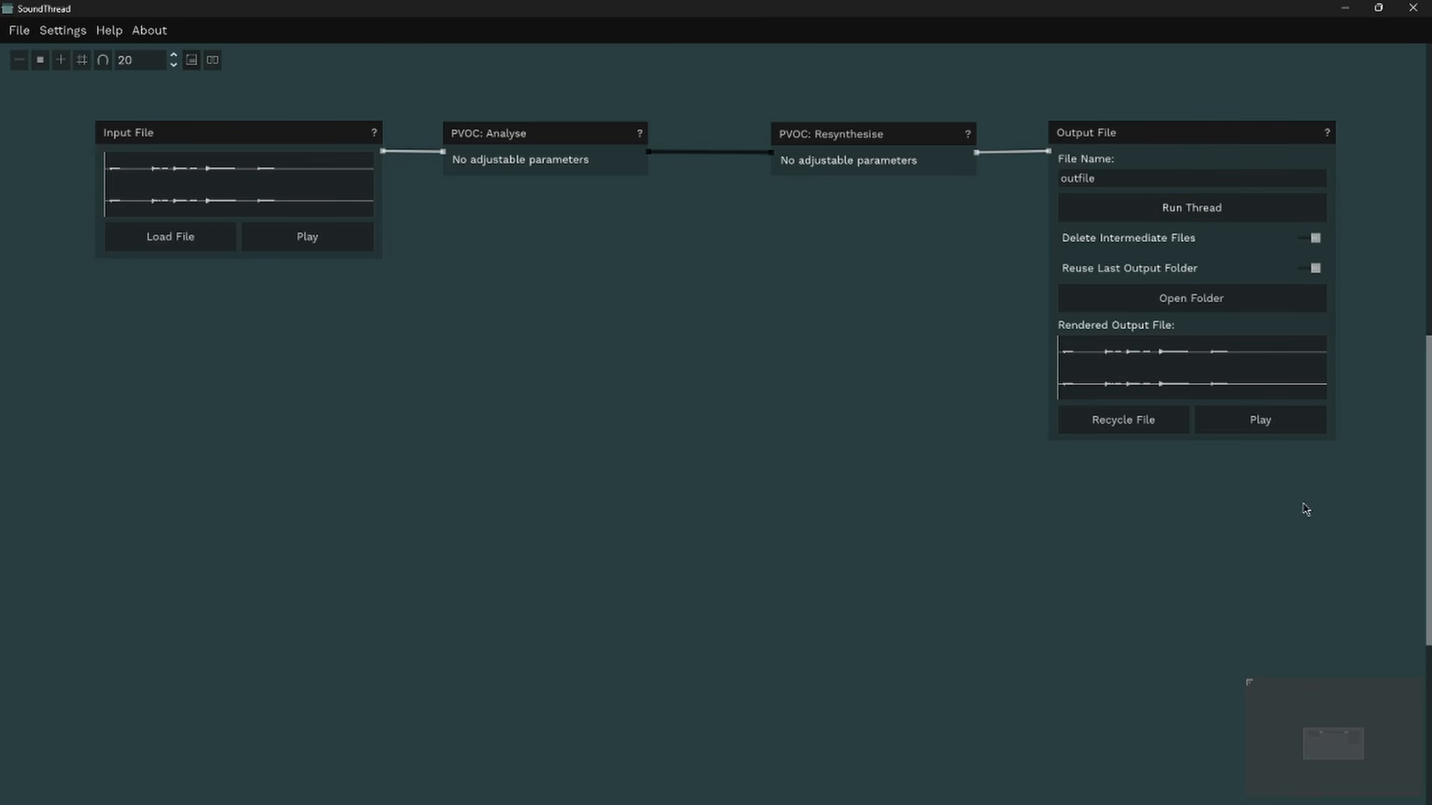
left_click(1263, 423)
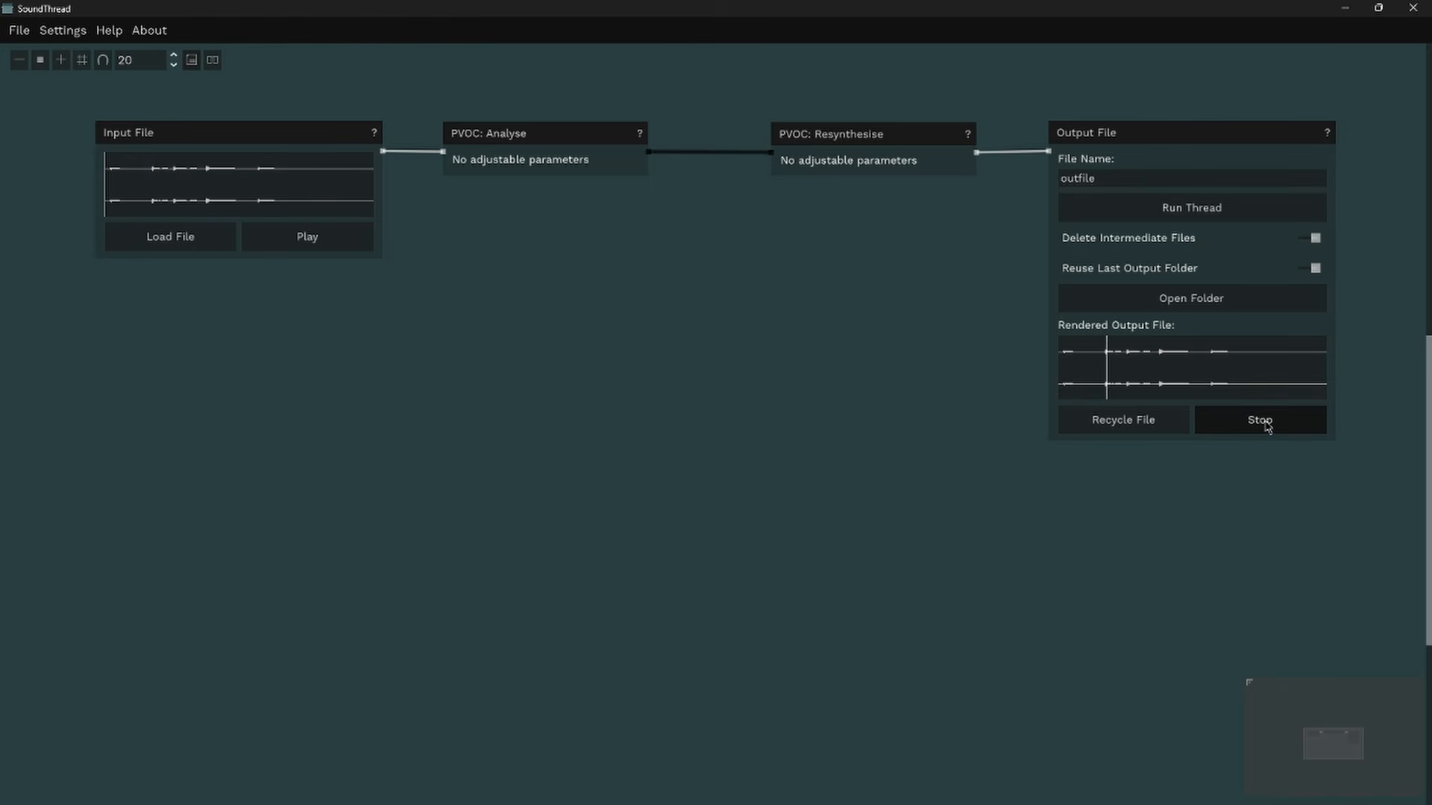
left_click(1265, 424)
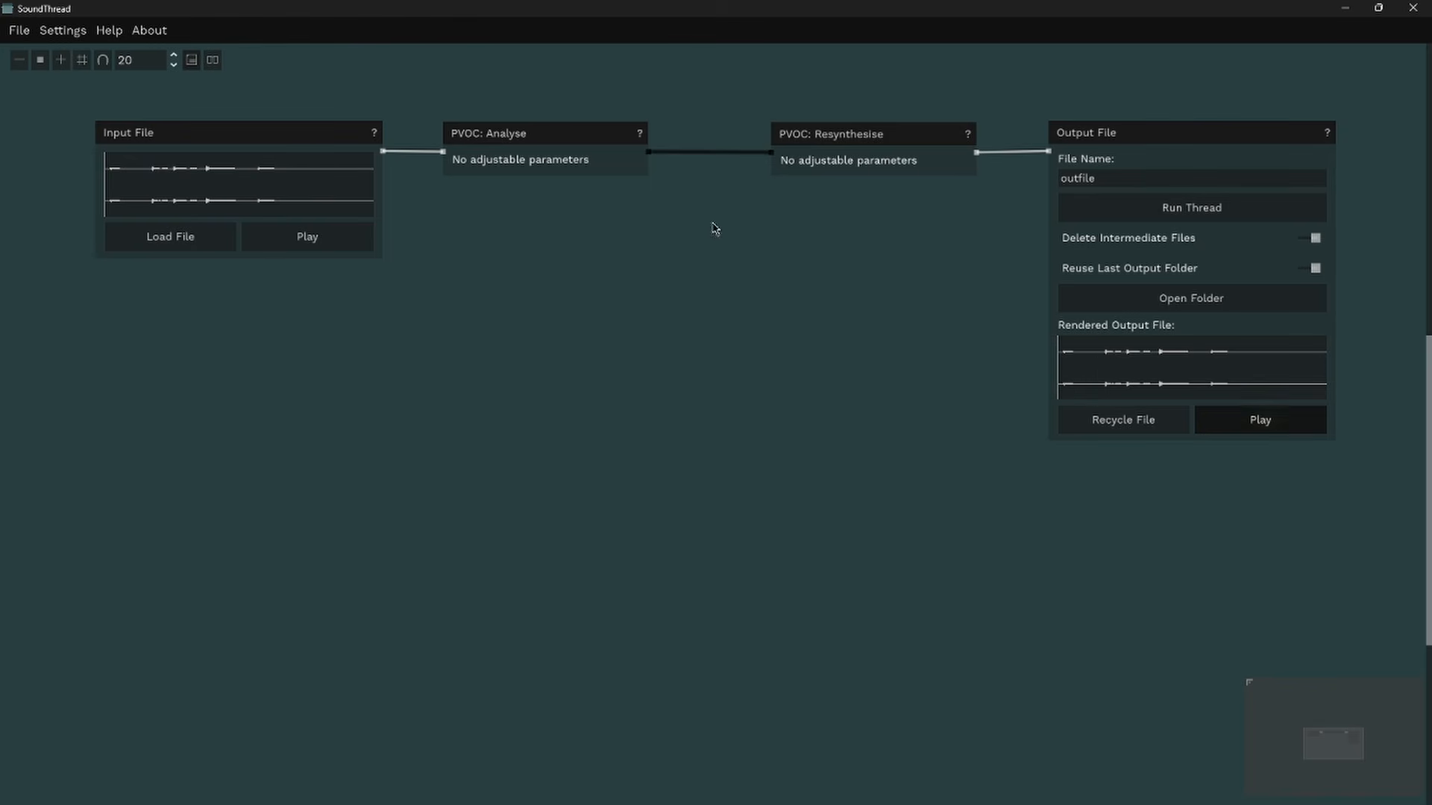
Step: Disconnect Analyse from Resynthesise and spread the input and output node pairs apart to make room between them
left_click(770, 153)
left_click_drag(856, 108, 1286, 212)
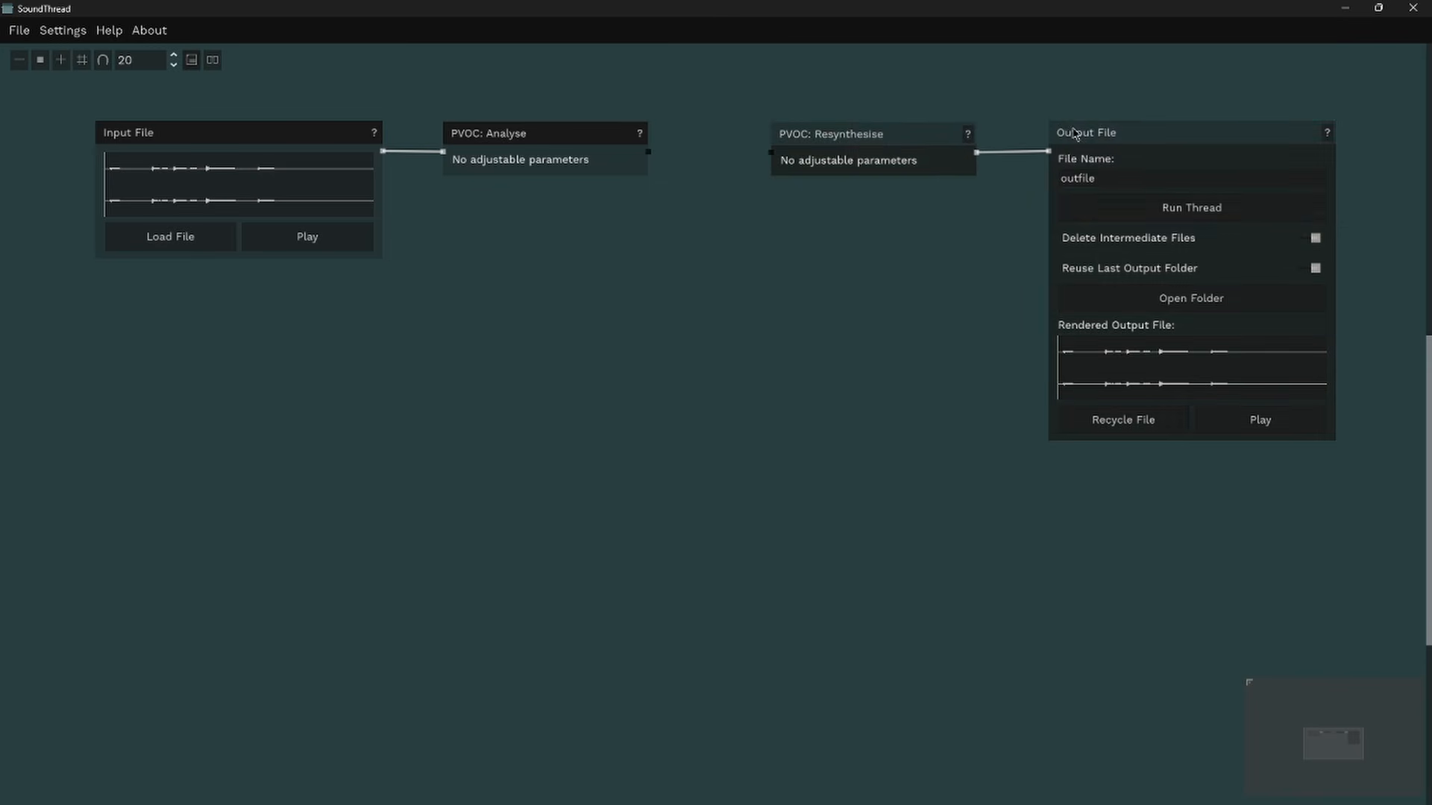
left_click_drag(1076, 132, 1156, 132)
left_click_drag(693, 87, 97, 257)
left_click_drag(194, 141, 119, 140)
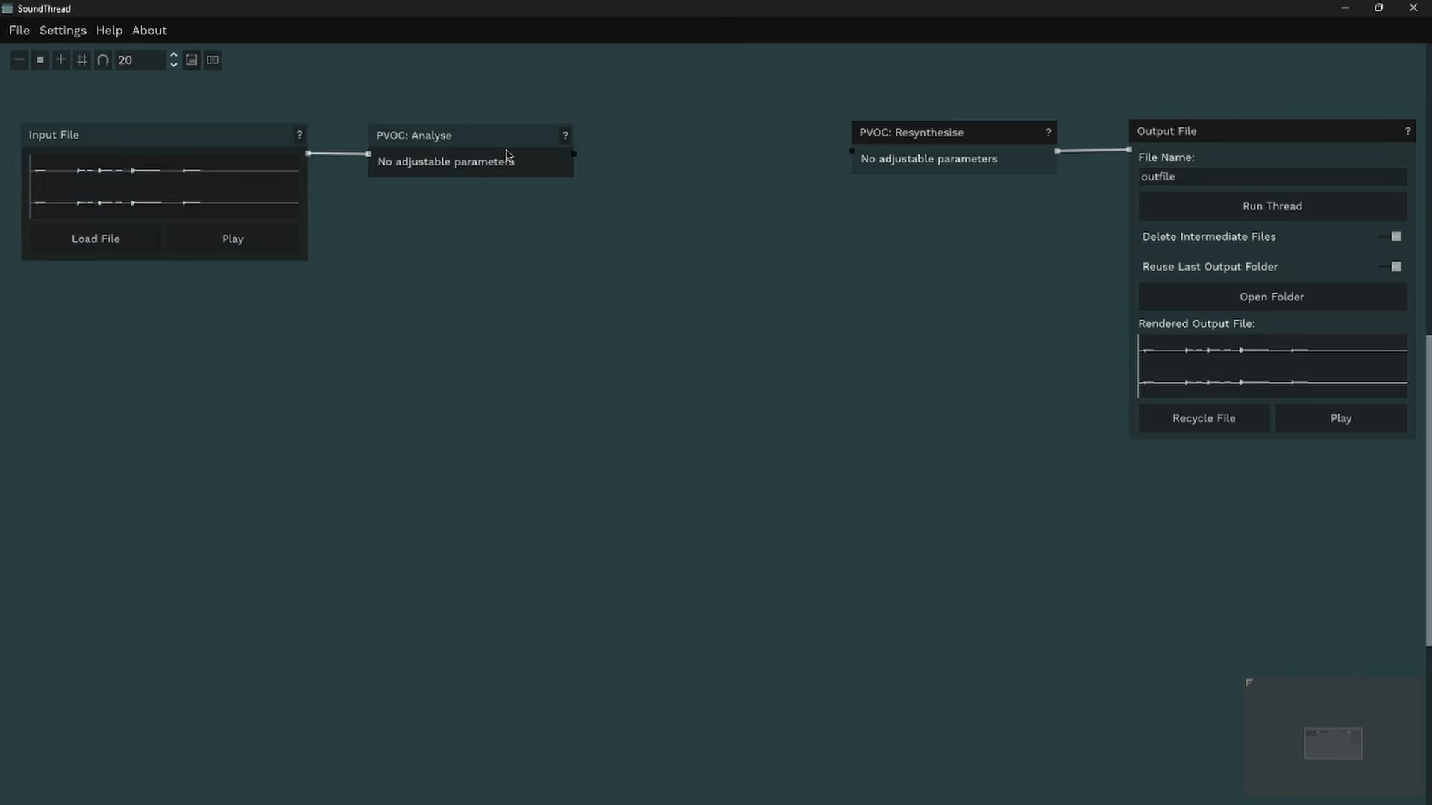
Step: Add a frequency-domain Blur node and wire it between the Analyse and Resynthesise nodes
double_click(677, 143)
left_click(666, 136)
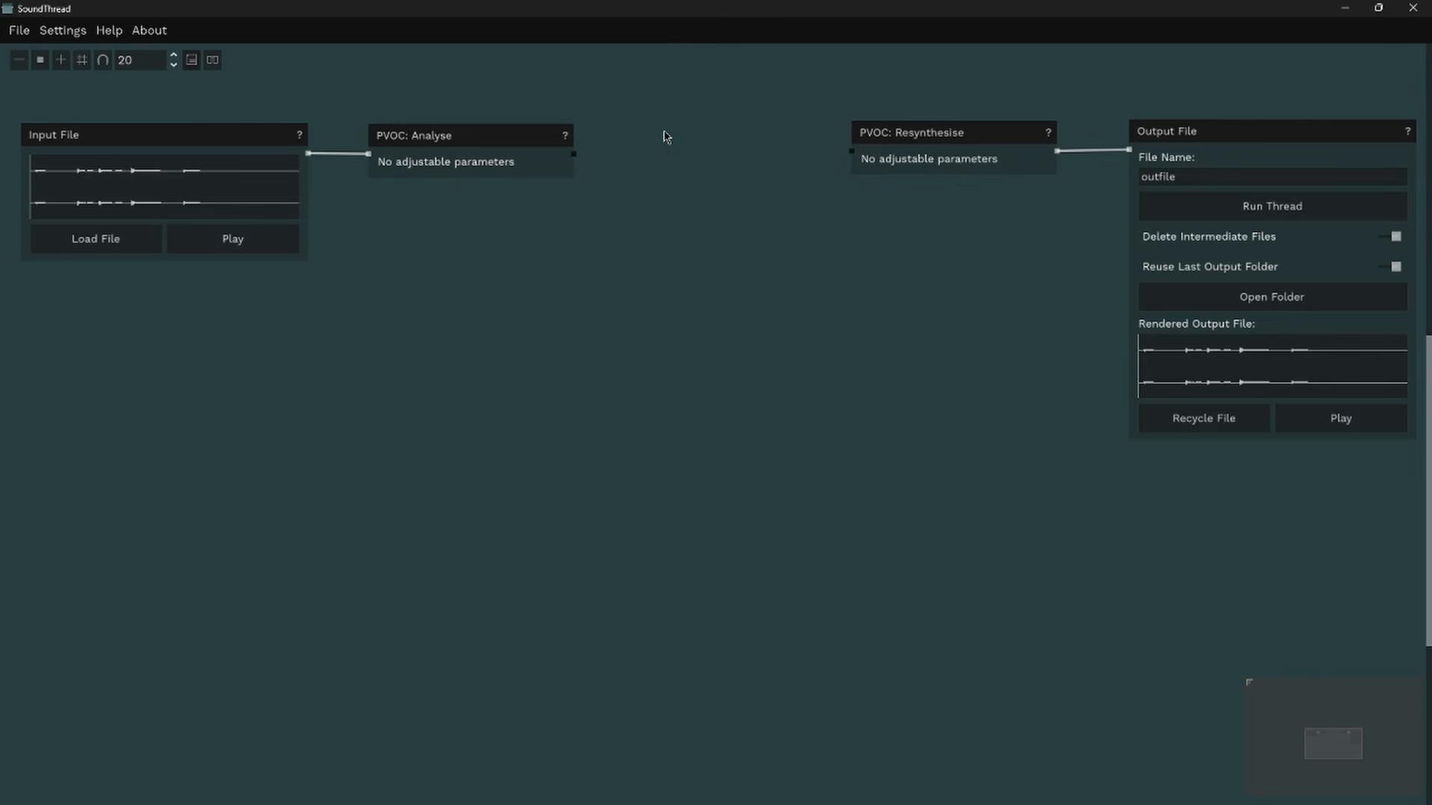
double_click(663, 147)
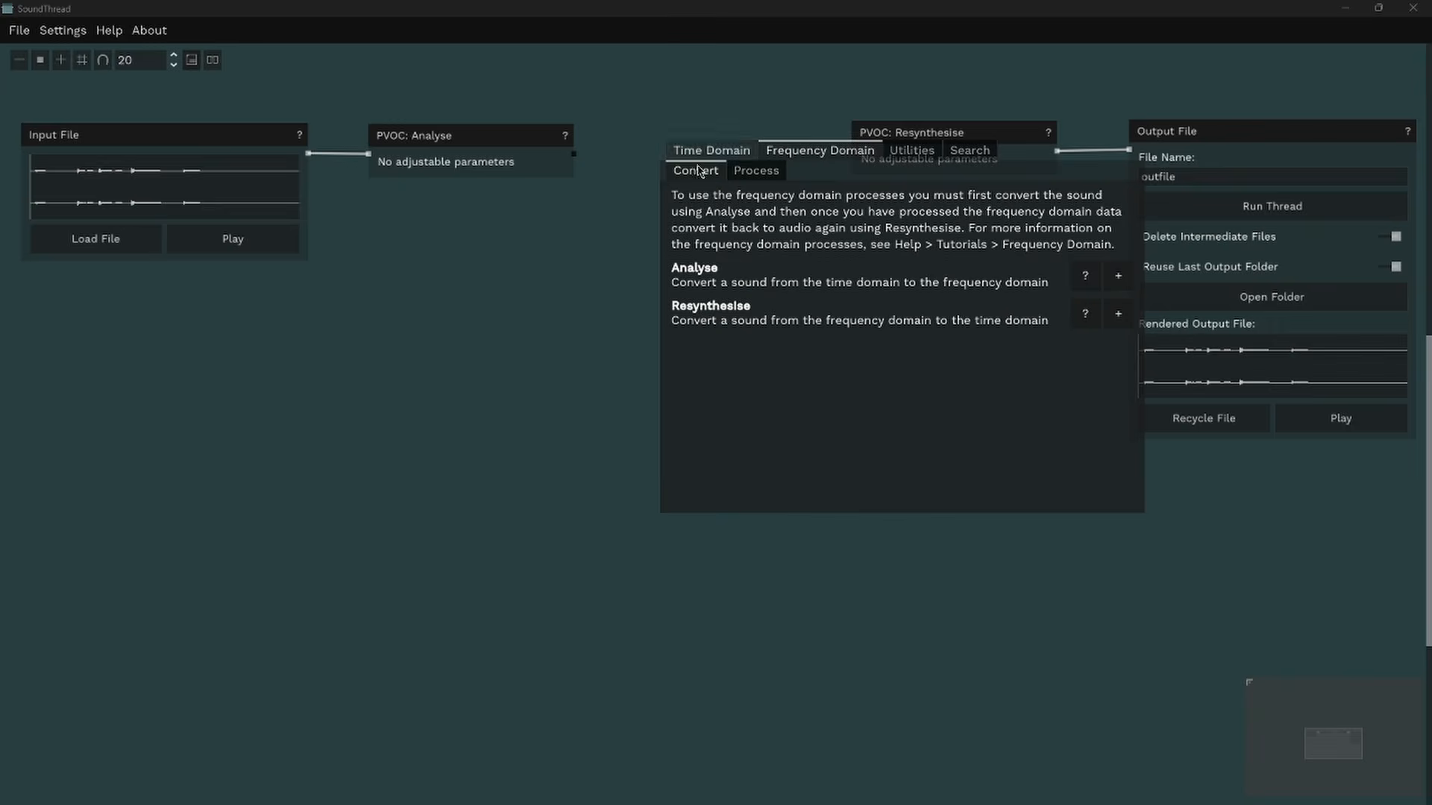
left_click(745, 173)
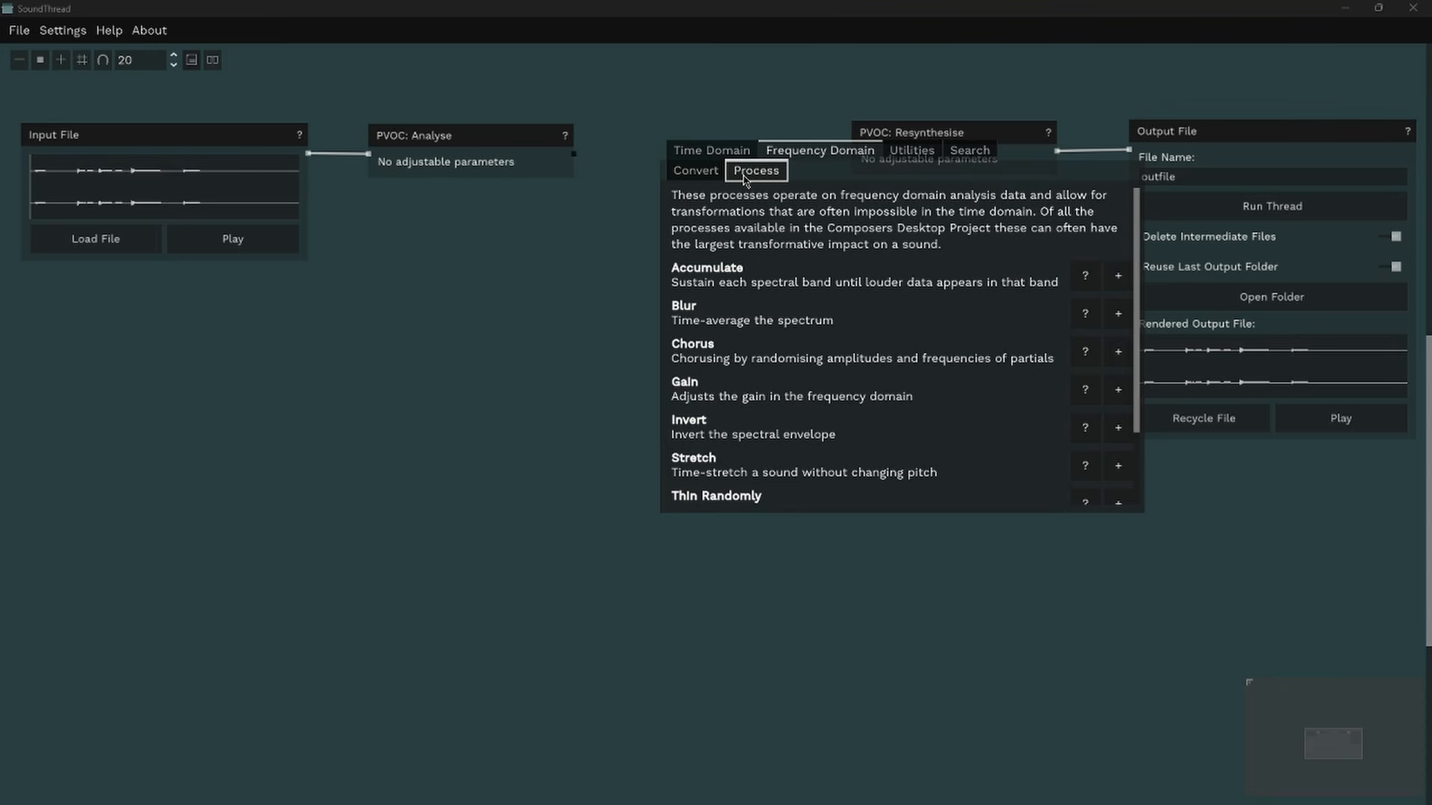
left_click(1119, 314)
left_click_drag(737, 155, 690, 131)
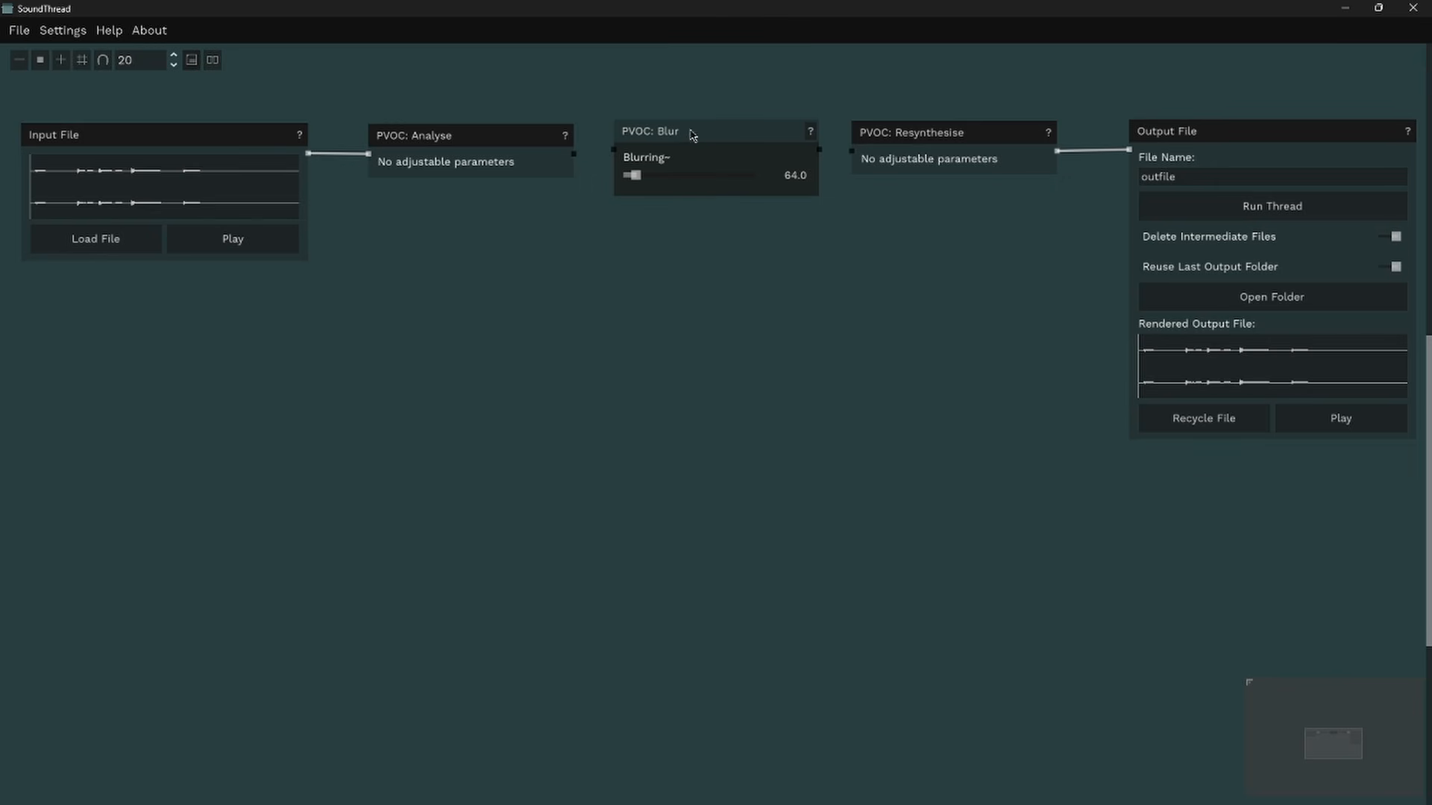
left_click_drag(574, 153, 614, 150)
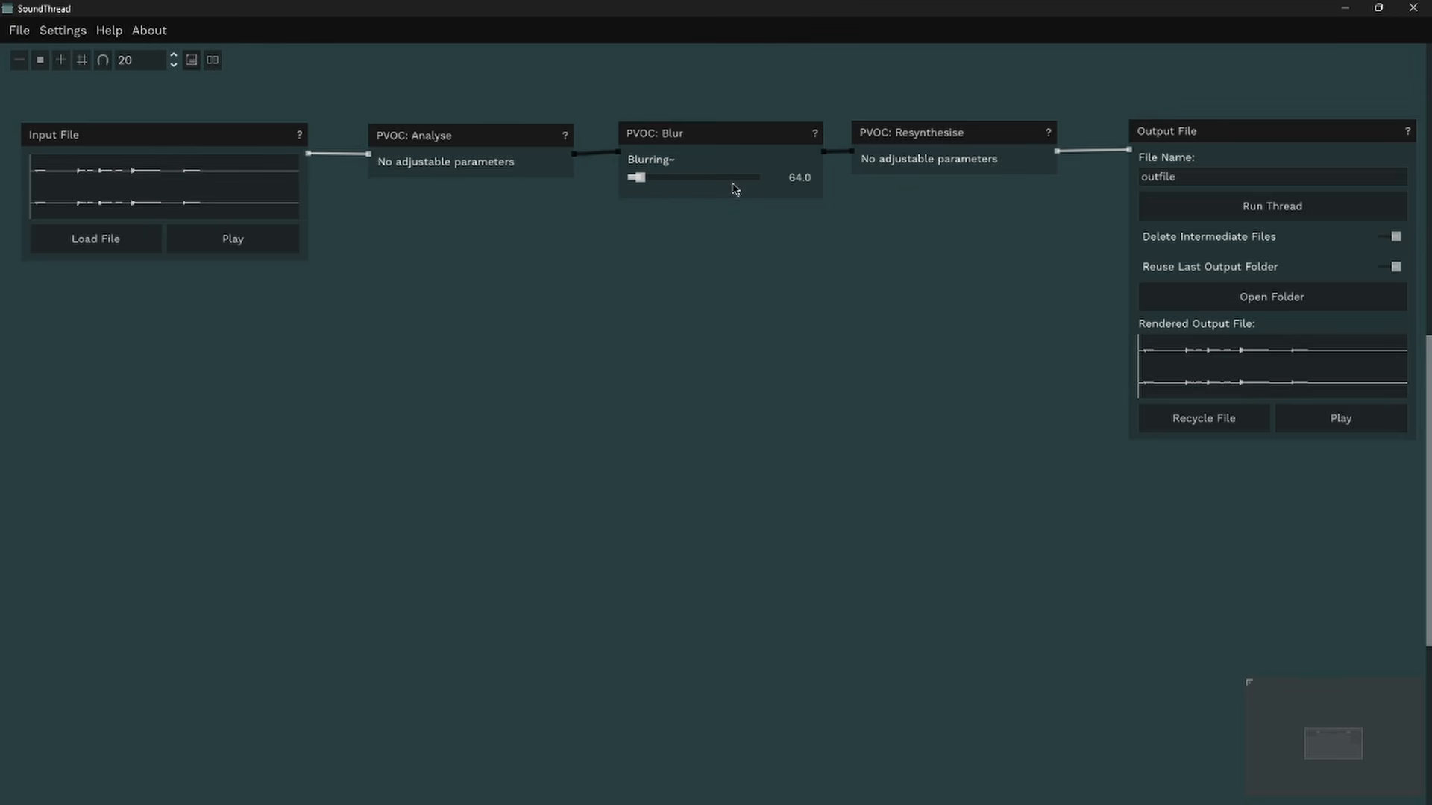
Step: Run the thread with the Blur node at its default blurring amount and listen to the output
left_click(1218, 213)
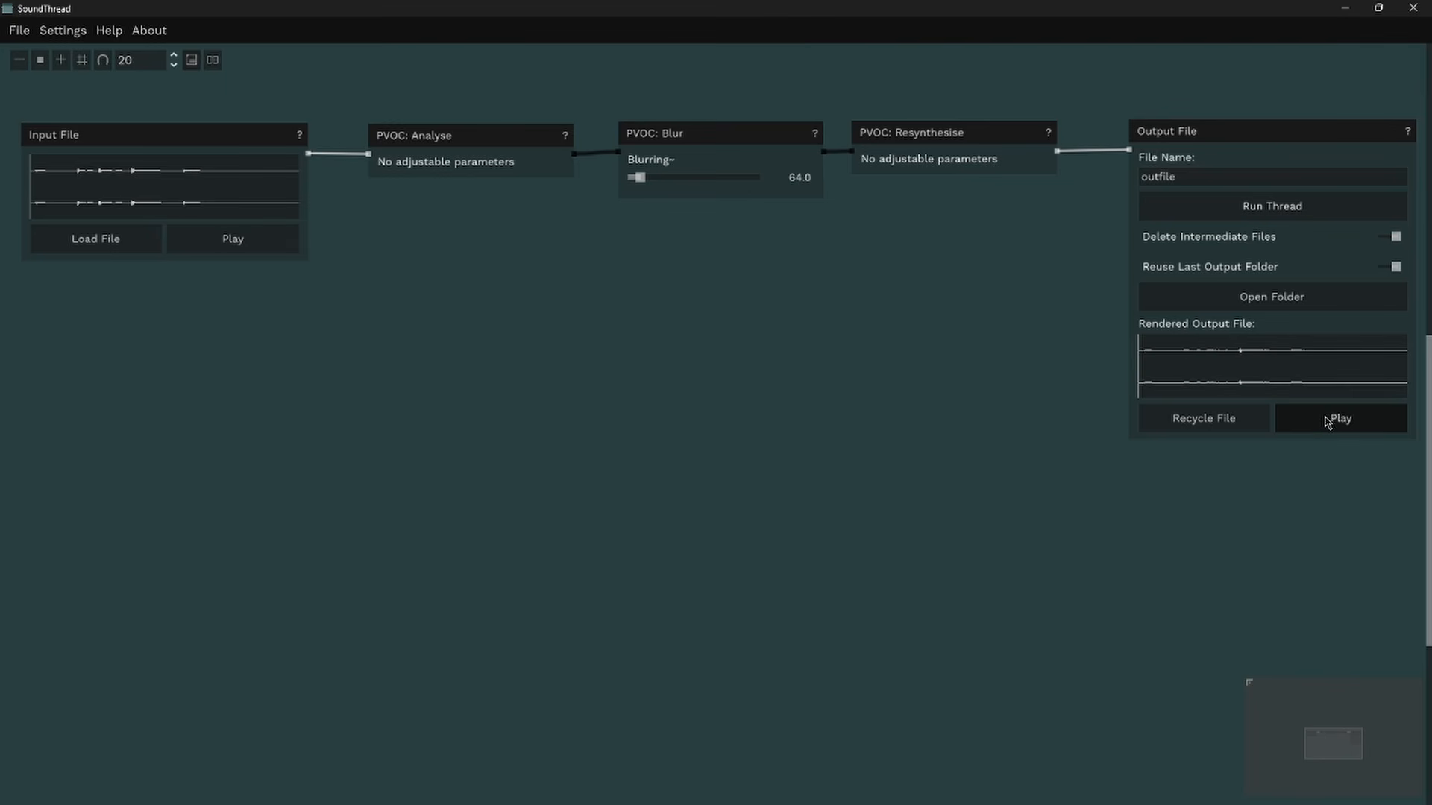
left_click(1327, 423)
left_click(1330, 420)
Step: Set the Blur node's Blurring to 737, run the thread again, and listen to the output
left_click_drag(639, 179, 722, 185)
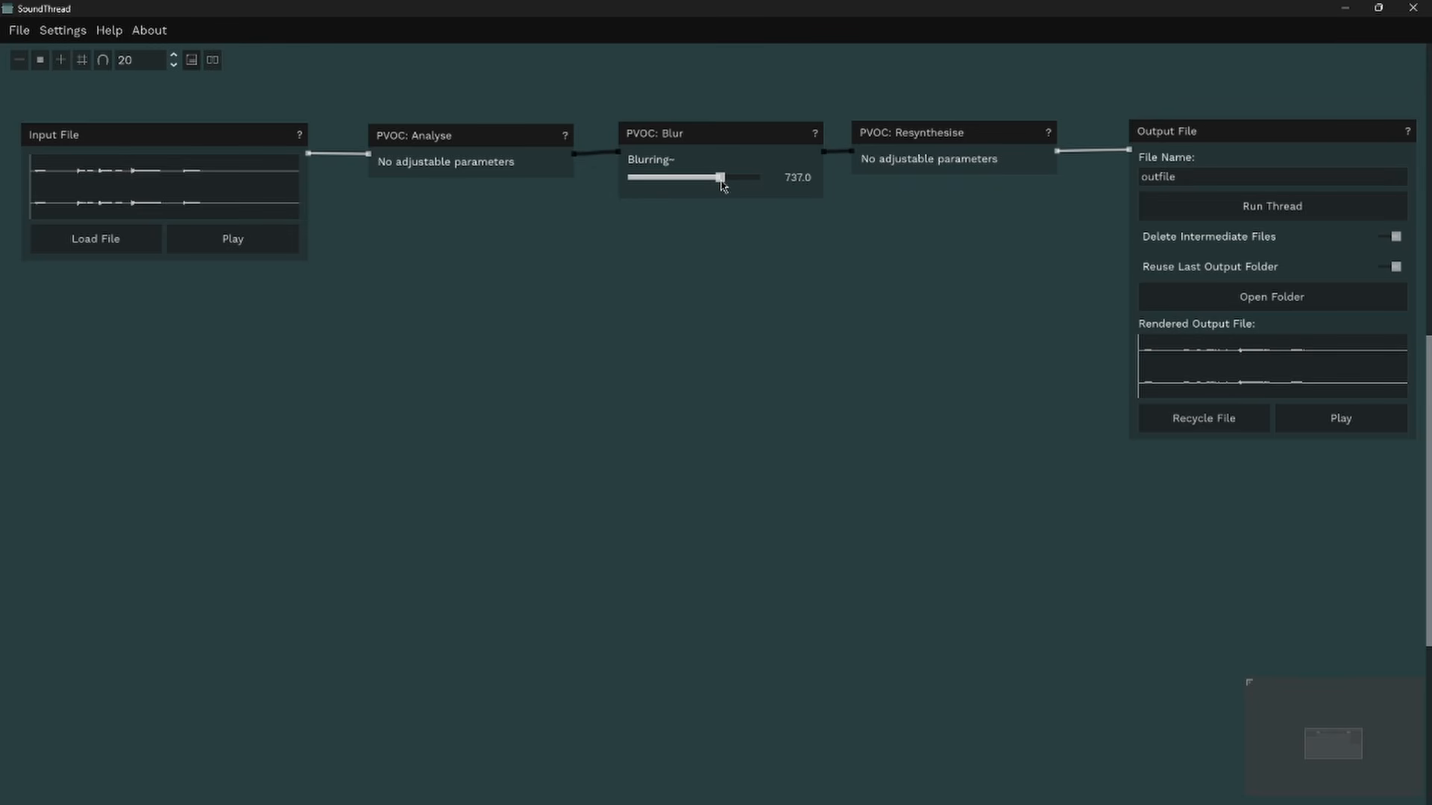
left_click(1192, 209)
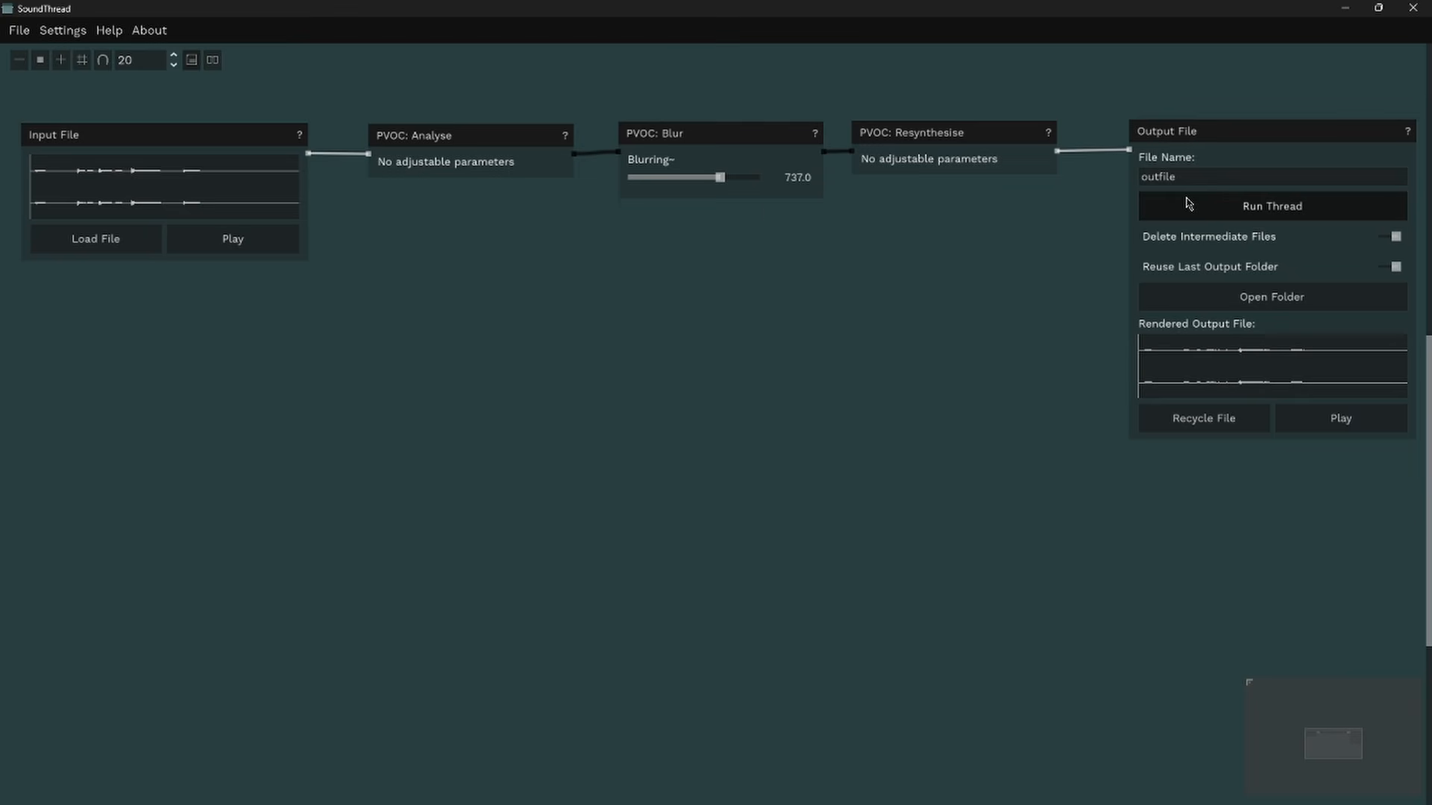
left_click(1328, 420)
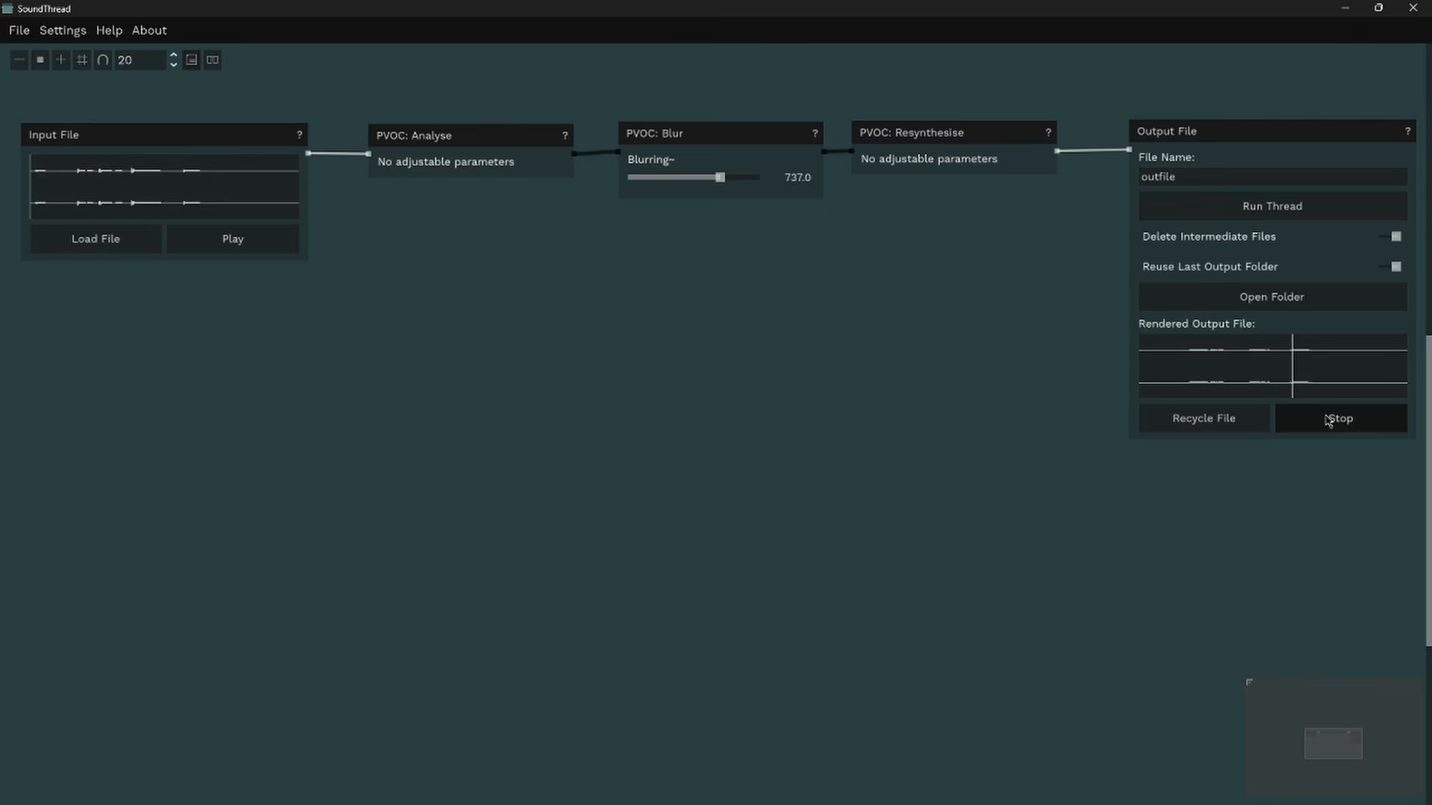
left_click(1312, 420)
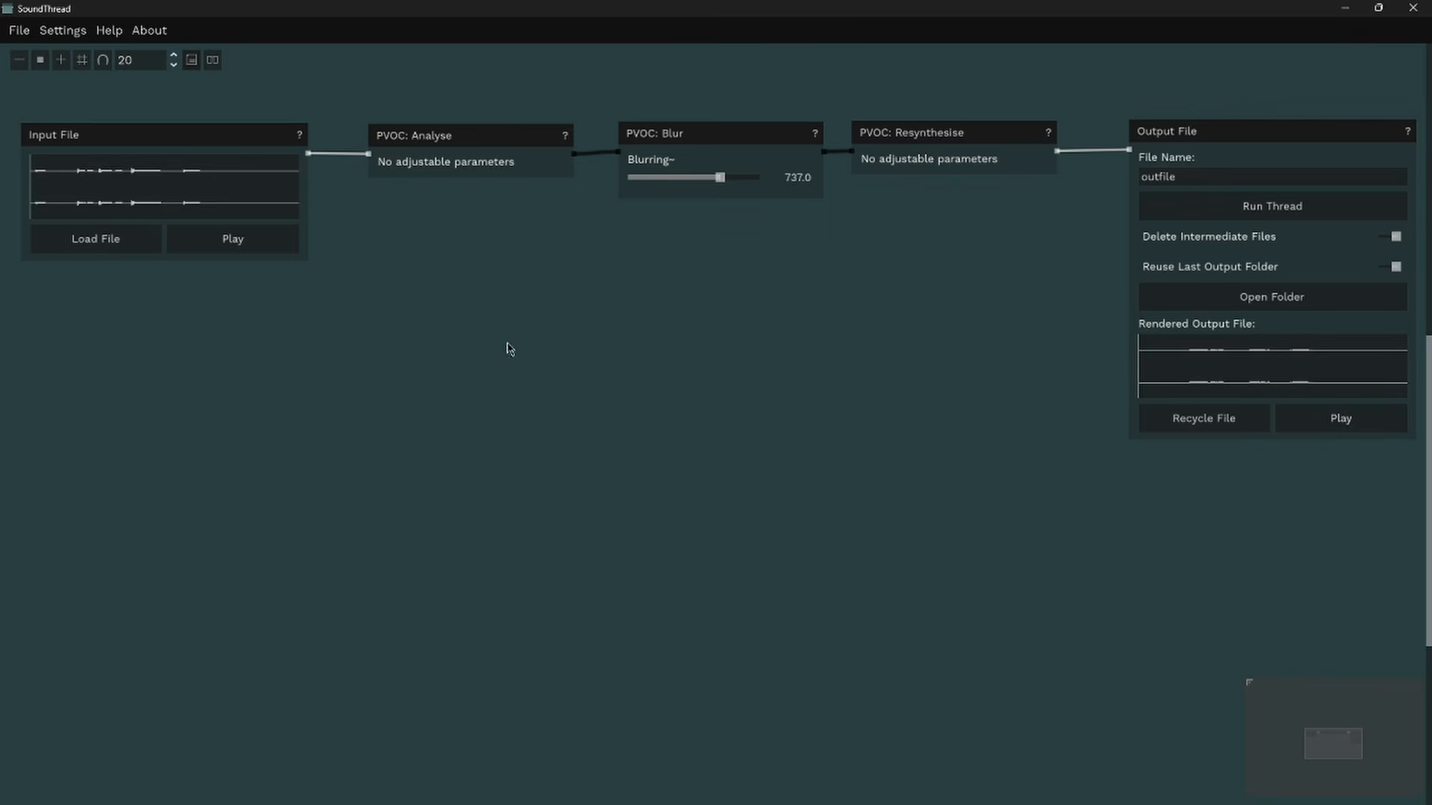
Step: Add a time-domain Granulate Pitch Shift node below Blur and wire it from Input File to Output File as a parallel path
right_click(475, 323)
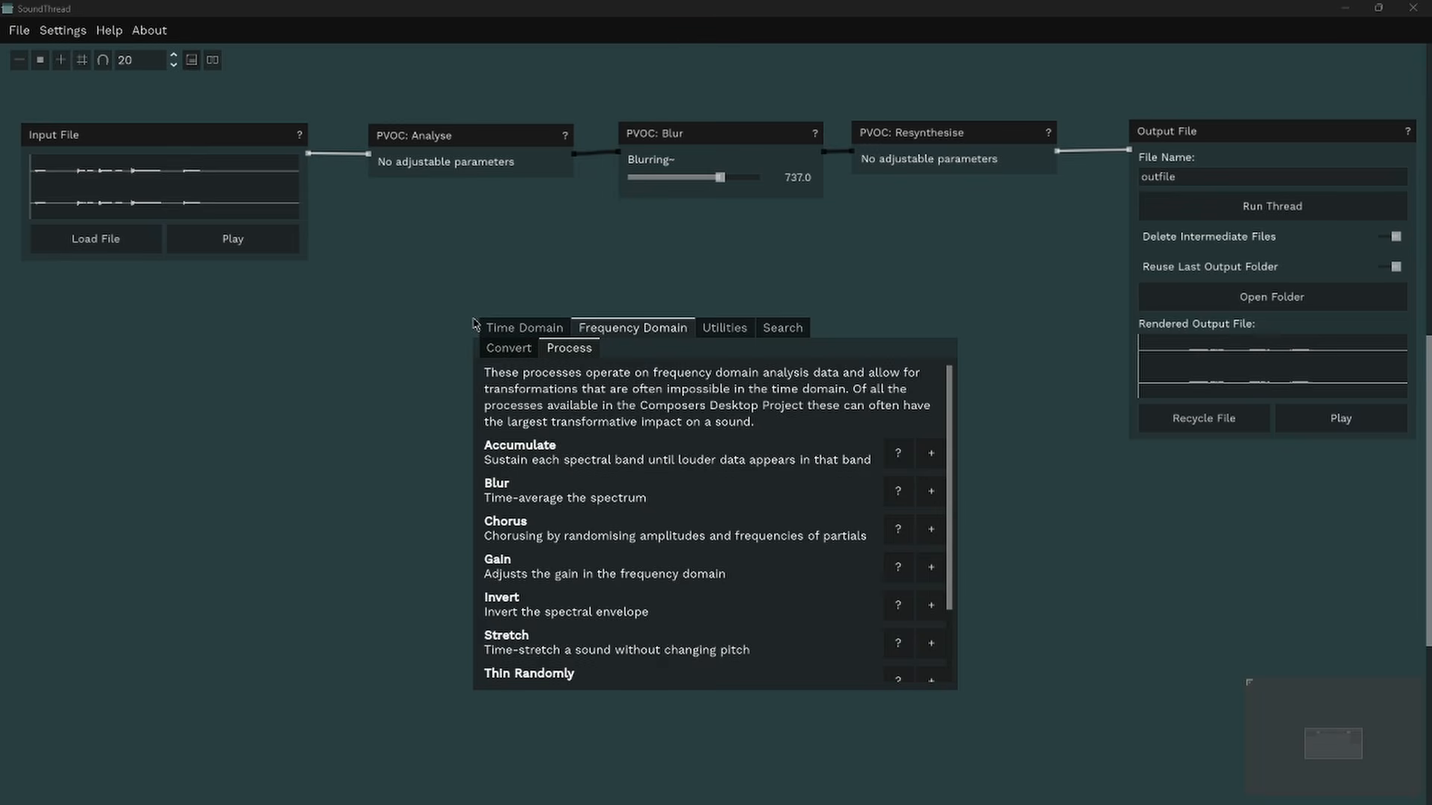
left_click(524, 329)
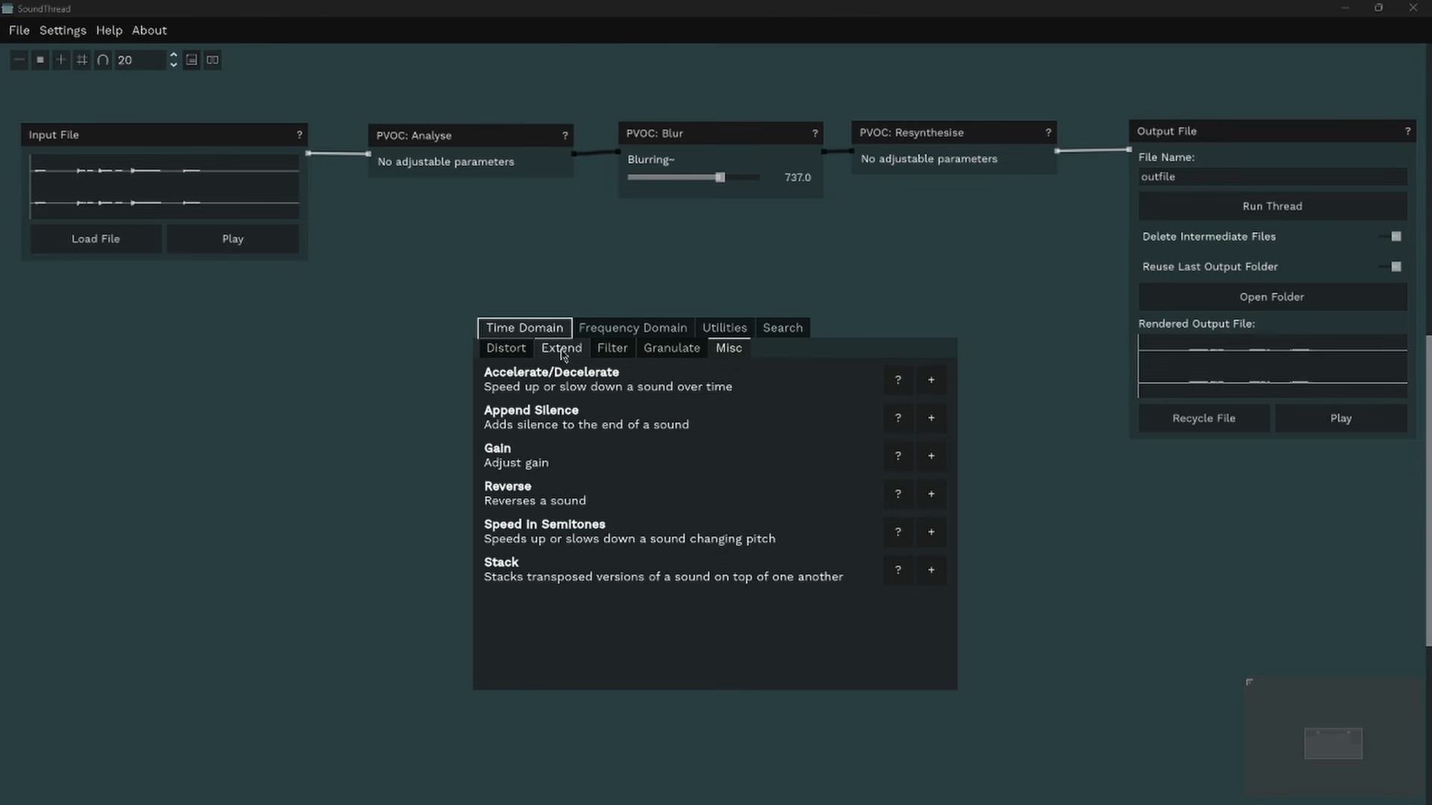
left_click(671, 348)
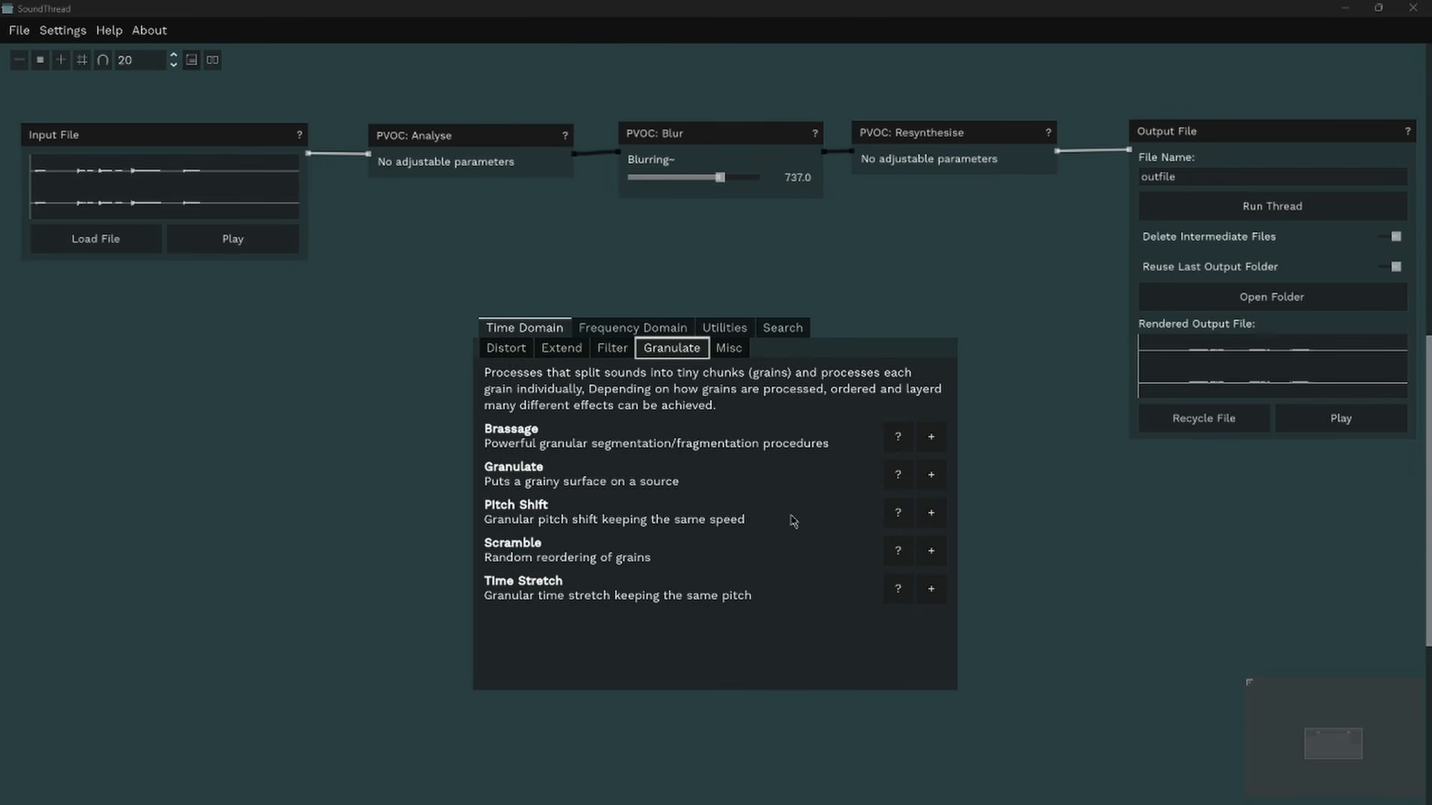
left_click(932, 514)
left_click_drag(539, 335, 688, 265)
left_click_drag(308, 154, 622, 278)
left_click_drag(829, 278, 1130, 150)
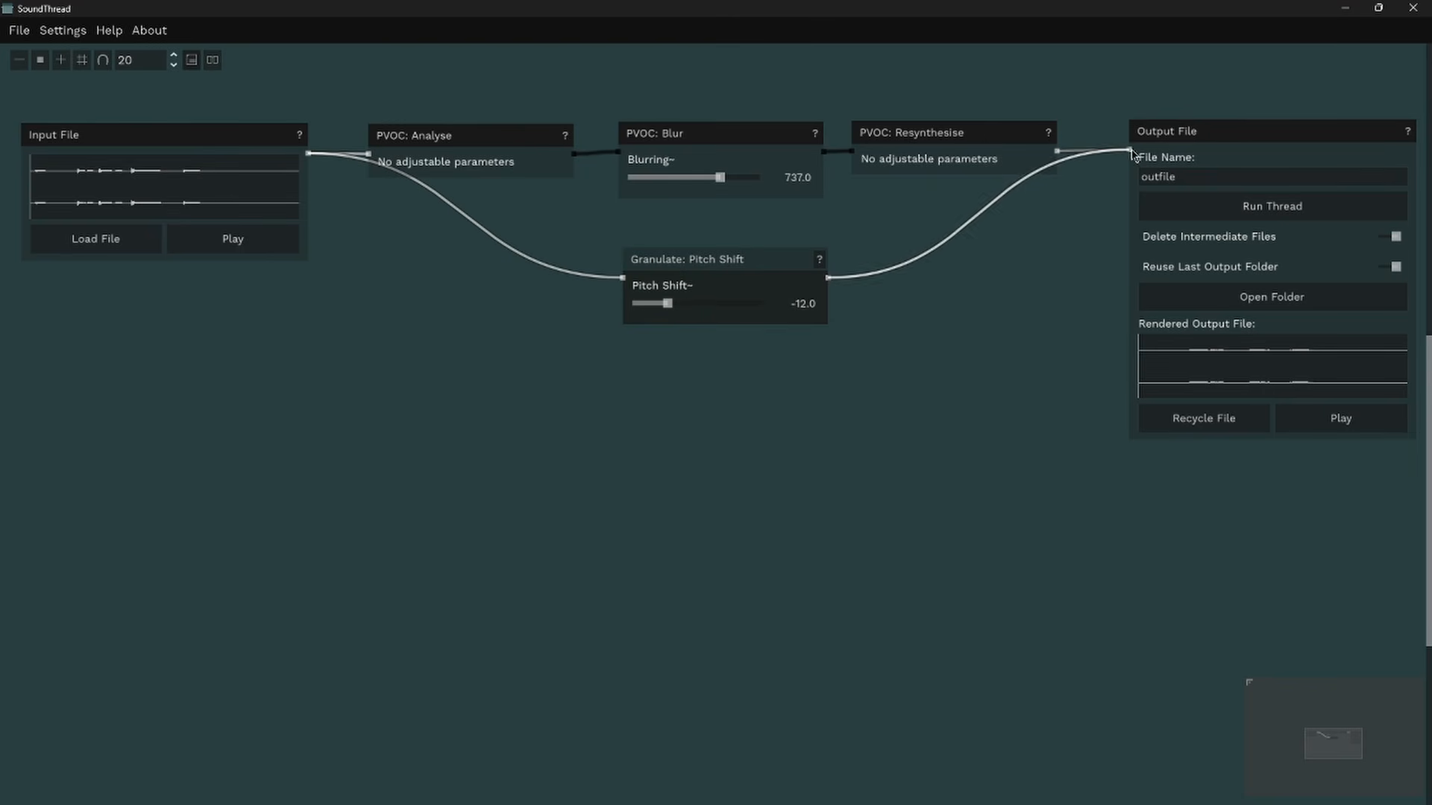
Step: Run the thread with the parallel Blur and Pitch Shift paths and listen to the mixed output
left_click(1208, 206)
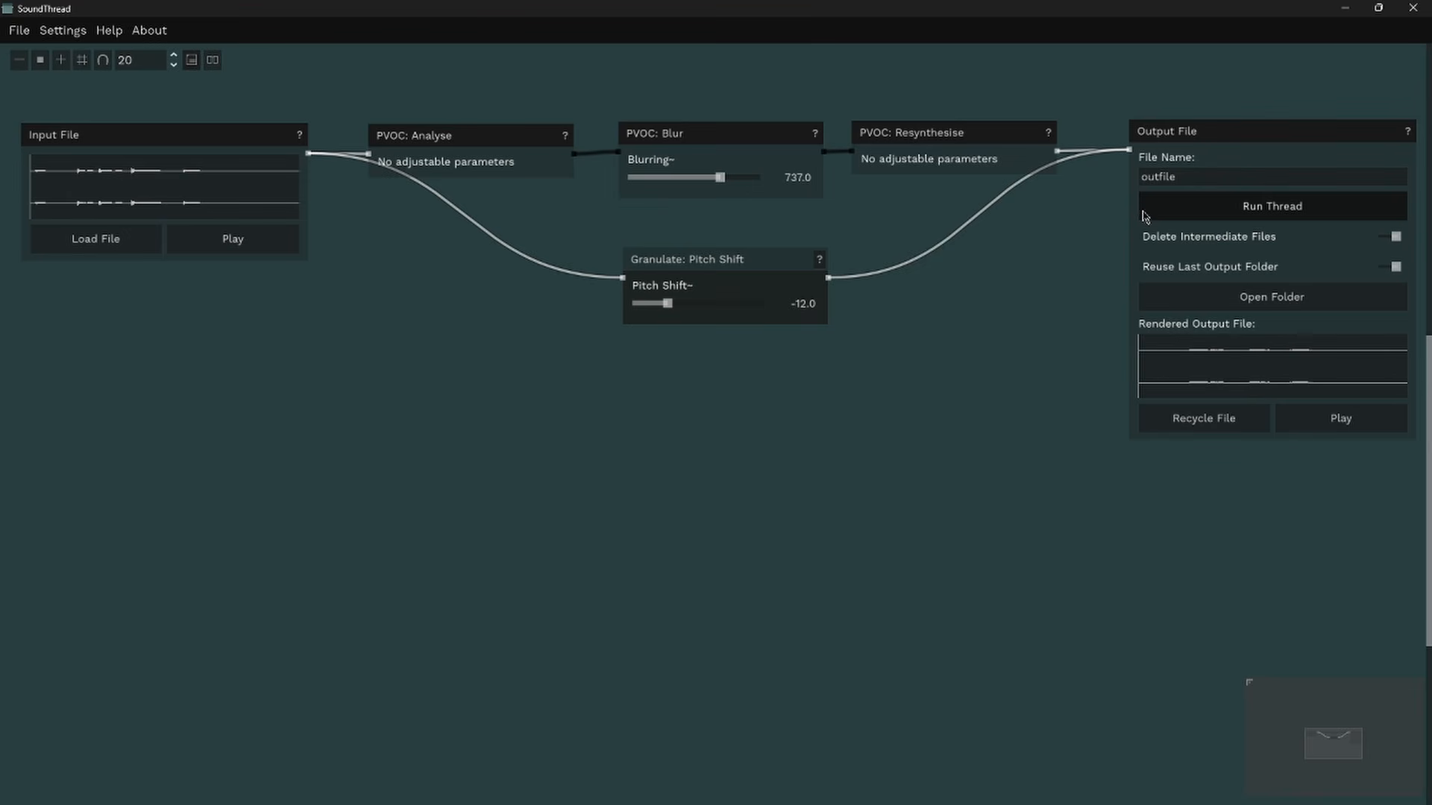
left_click(1319, 426)
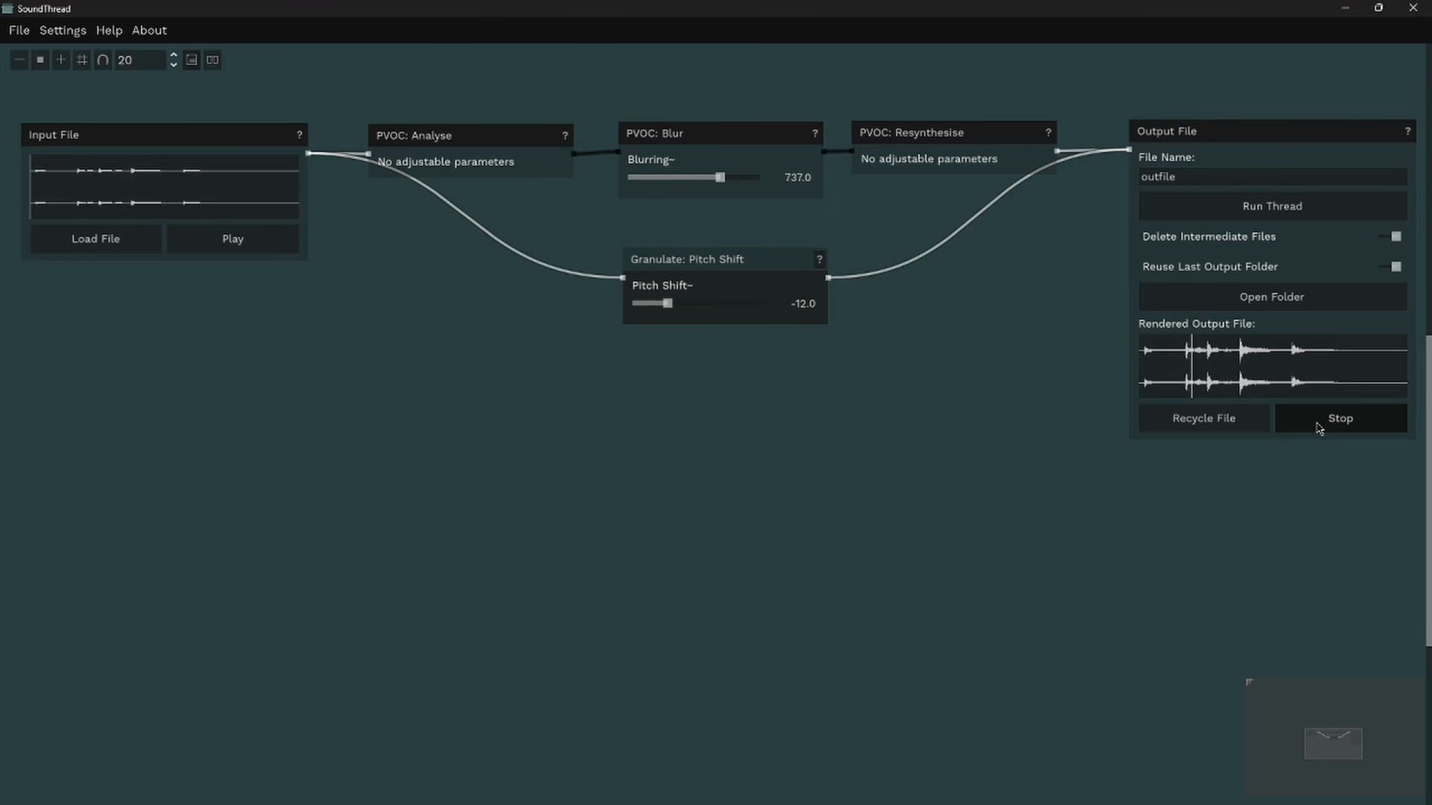
left_click(1318, 427)
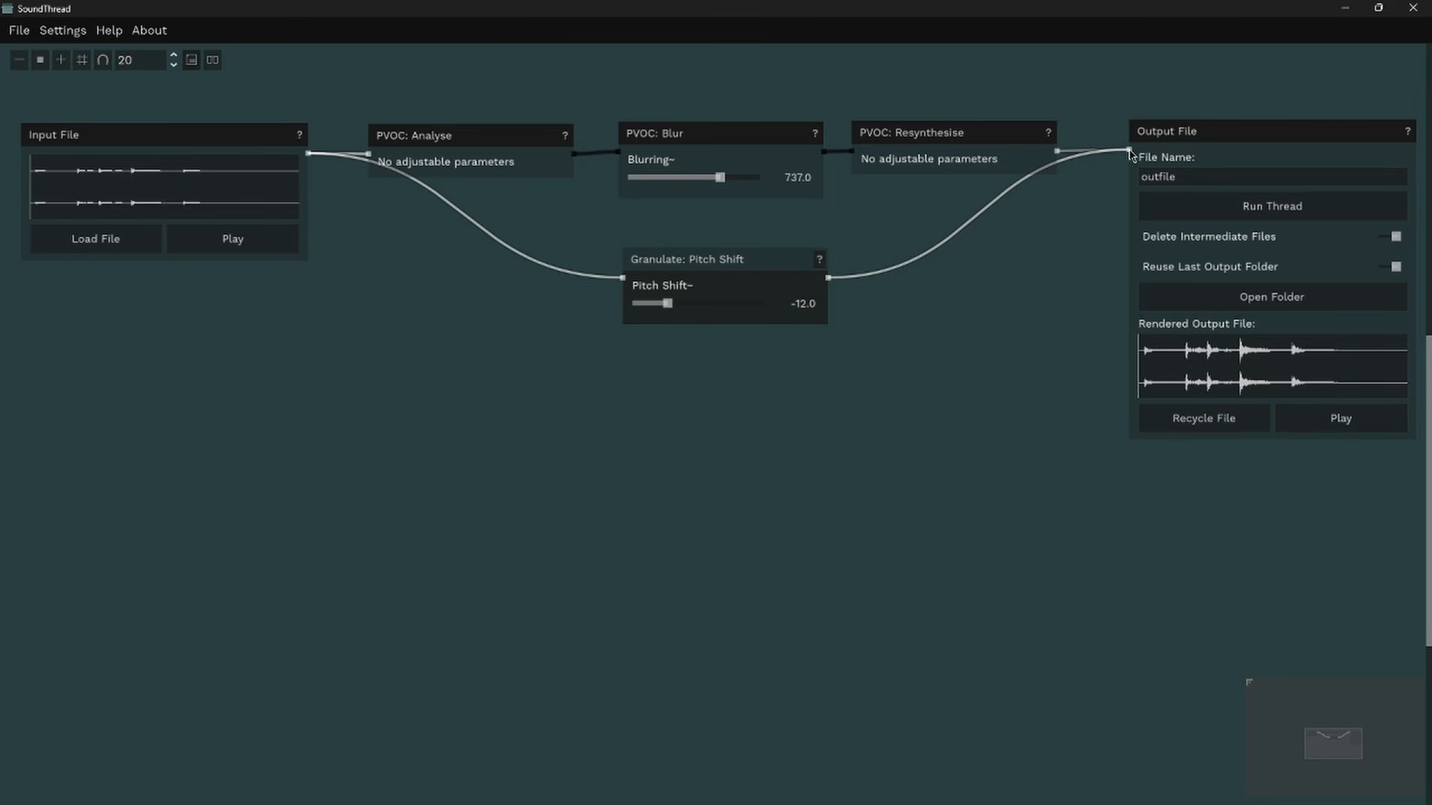
Step: Disconnect and delete the Pitch Shift node, and reconnect Resynthesise to Output File
left_click_drag(1130, 150, 1091, 170)
left_click_drag(764, 272, 620, 159)
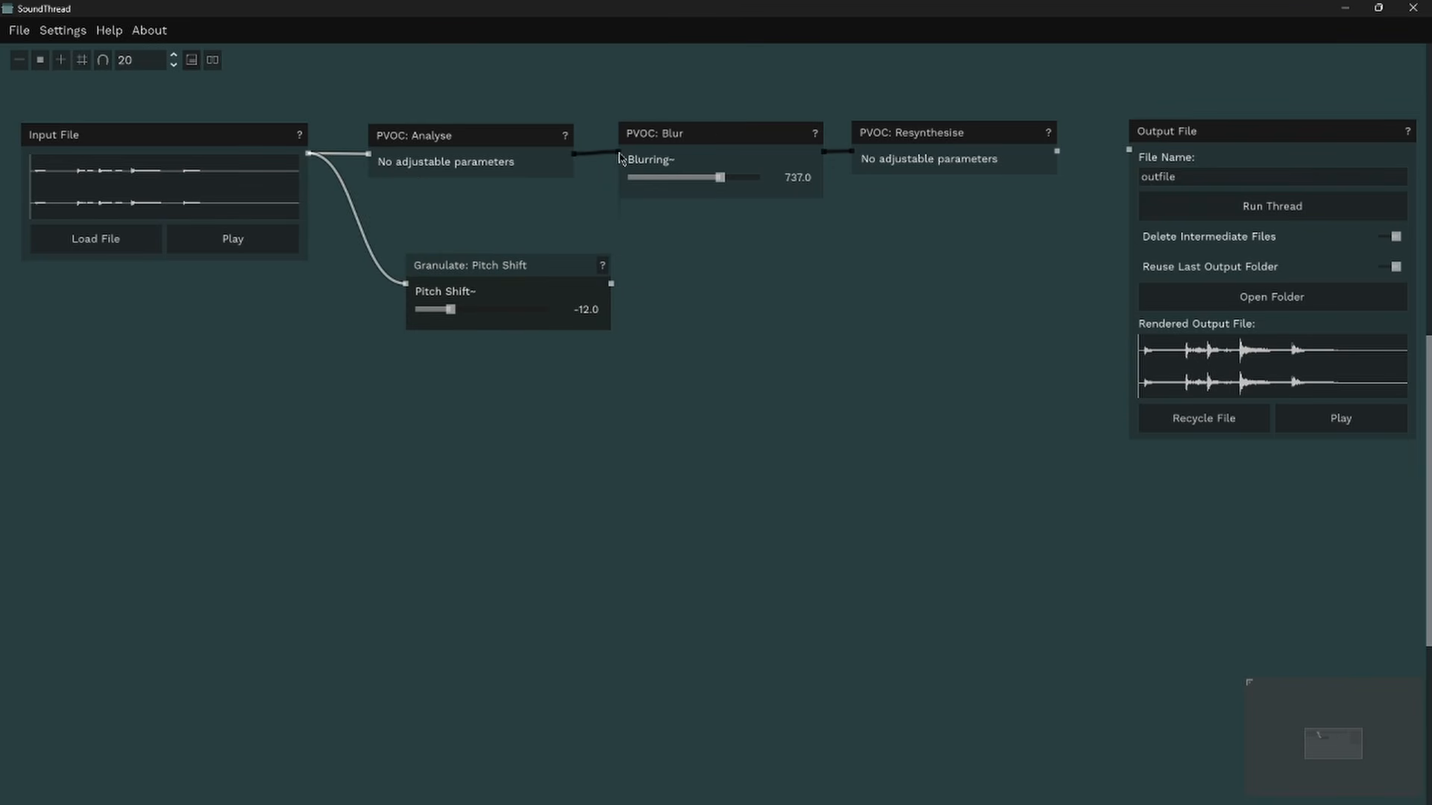
left_click_drag(549, 257, 633, 258)
left_click_drag(508, 283, 765, 255)
left_click_drag(574, 154, 641, 301)
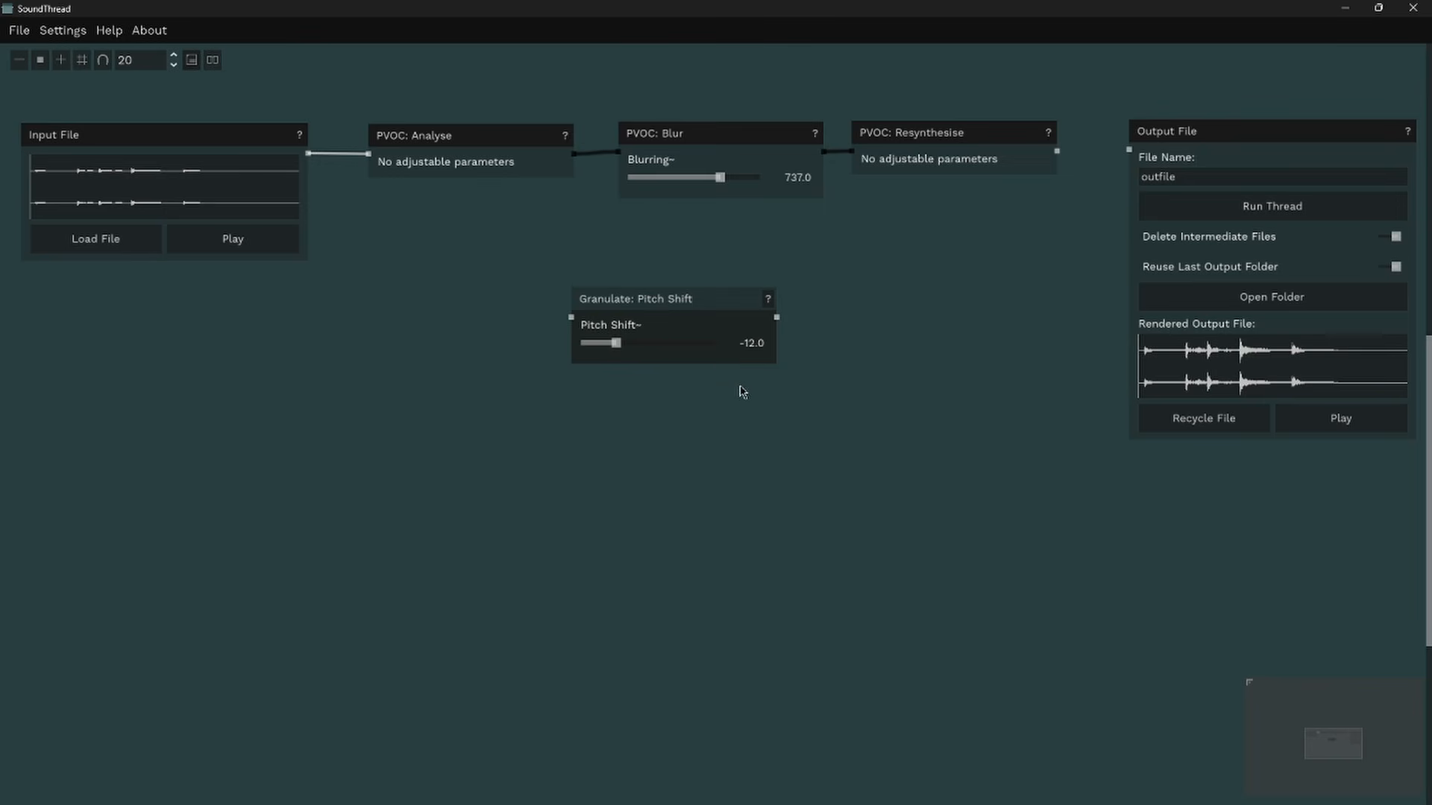
key("Delete")
left_click_drag(1057, 153, 1138, 157)
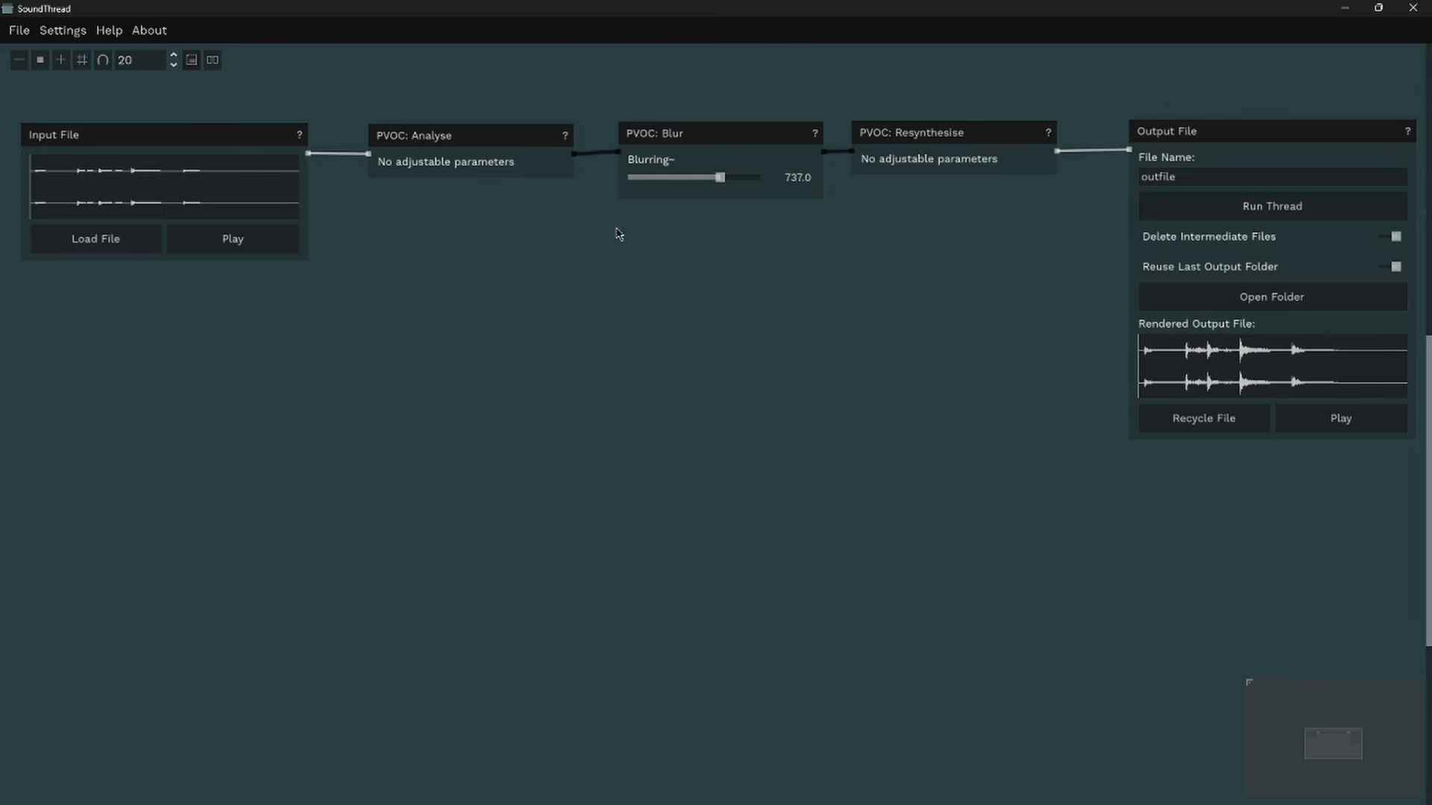
Step: Add a frequency-domain Trace node below Blur, connect Analyse to it, and try to wire its output into Resynthesise alongside Blur
right_click(647, 296)
left_click(645, 279)
right_click(647, 278)
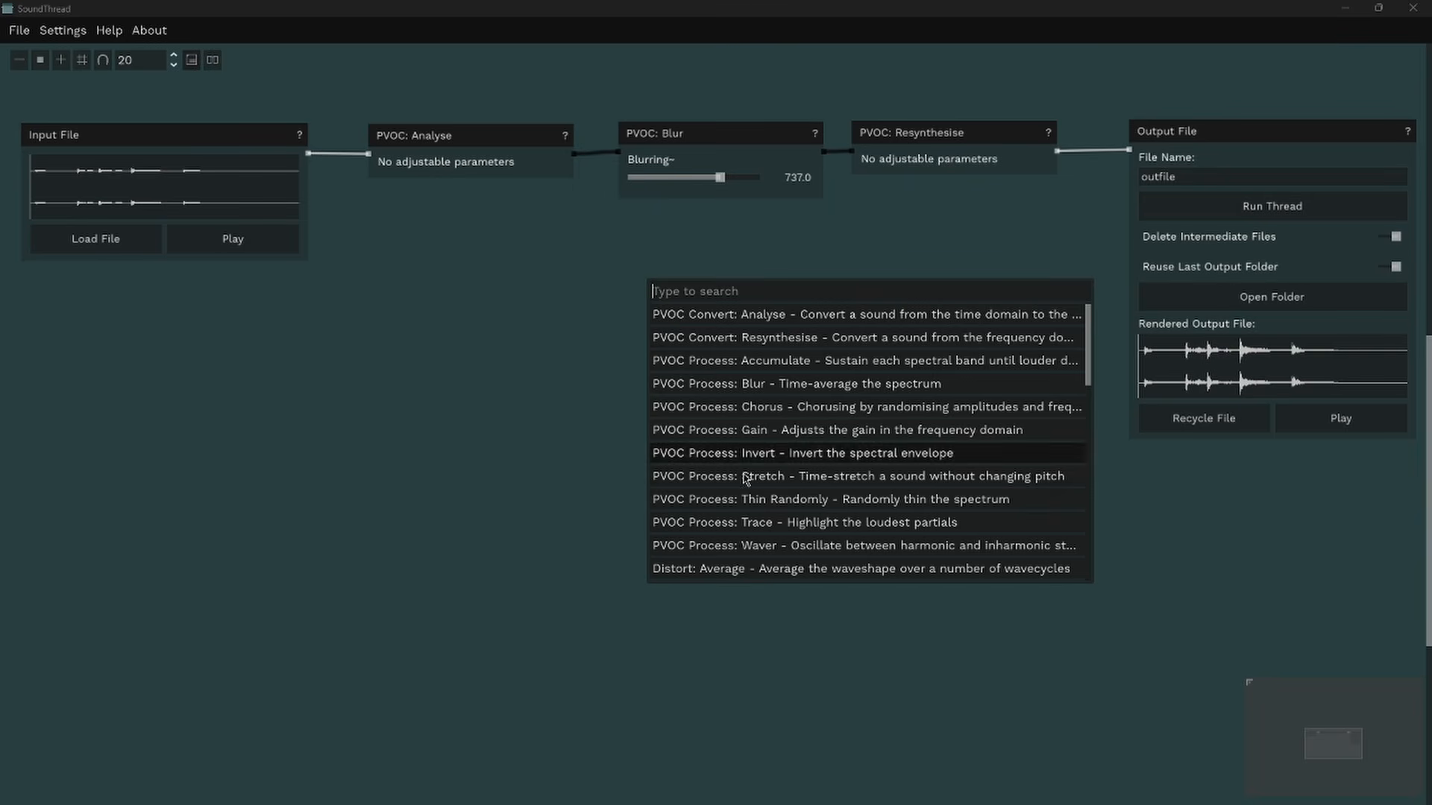
left_click(734, 522)
left_click_drag(697, 279, 671, 236)
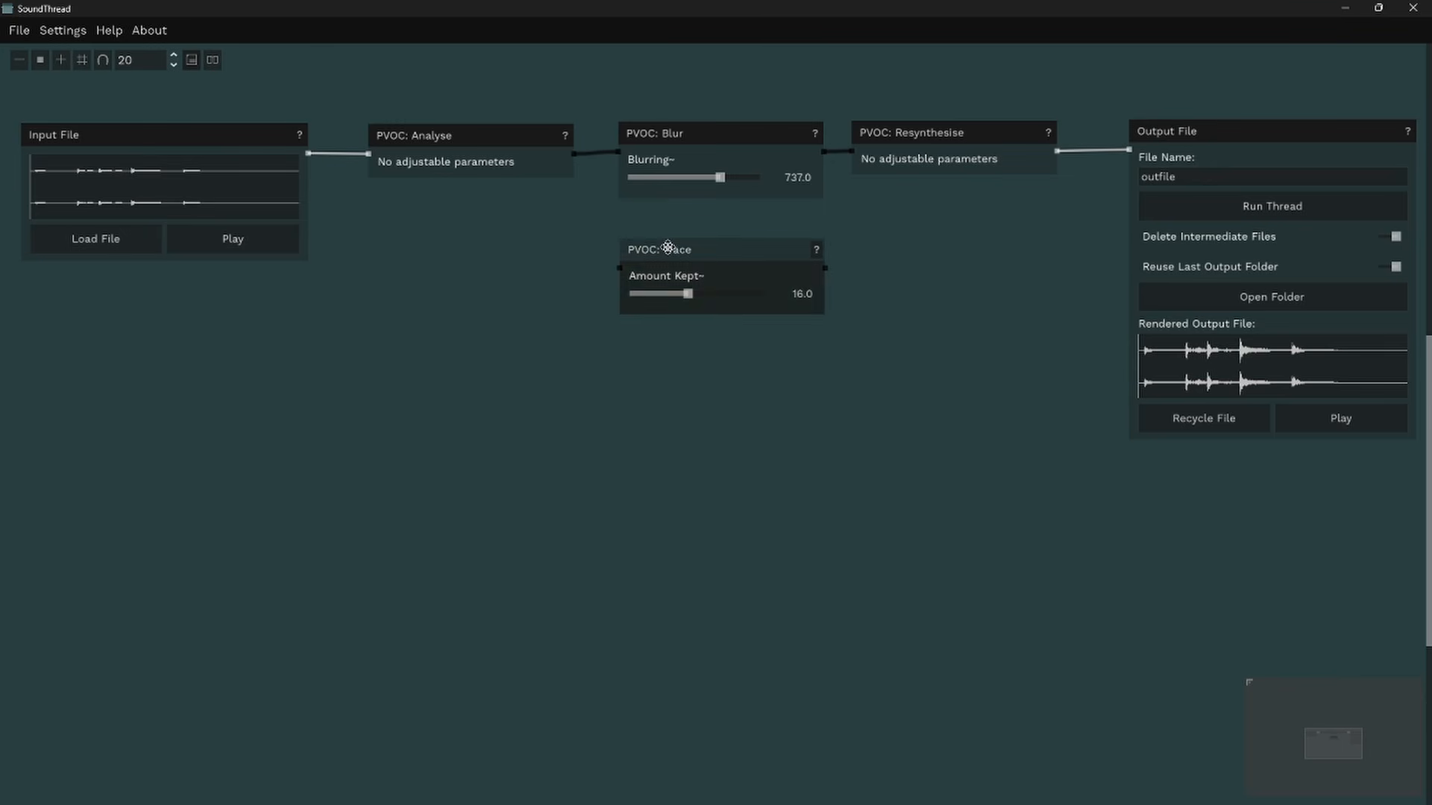
mouse_move(578, 207)
left_mouse_down()
mouse_move(611, 270)
mouse_move(667, 257)
left_mouse_up()
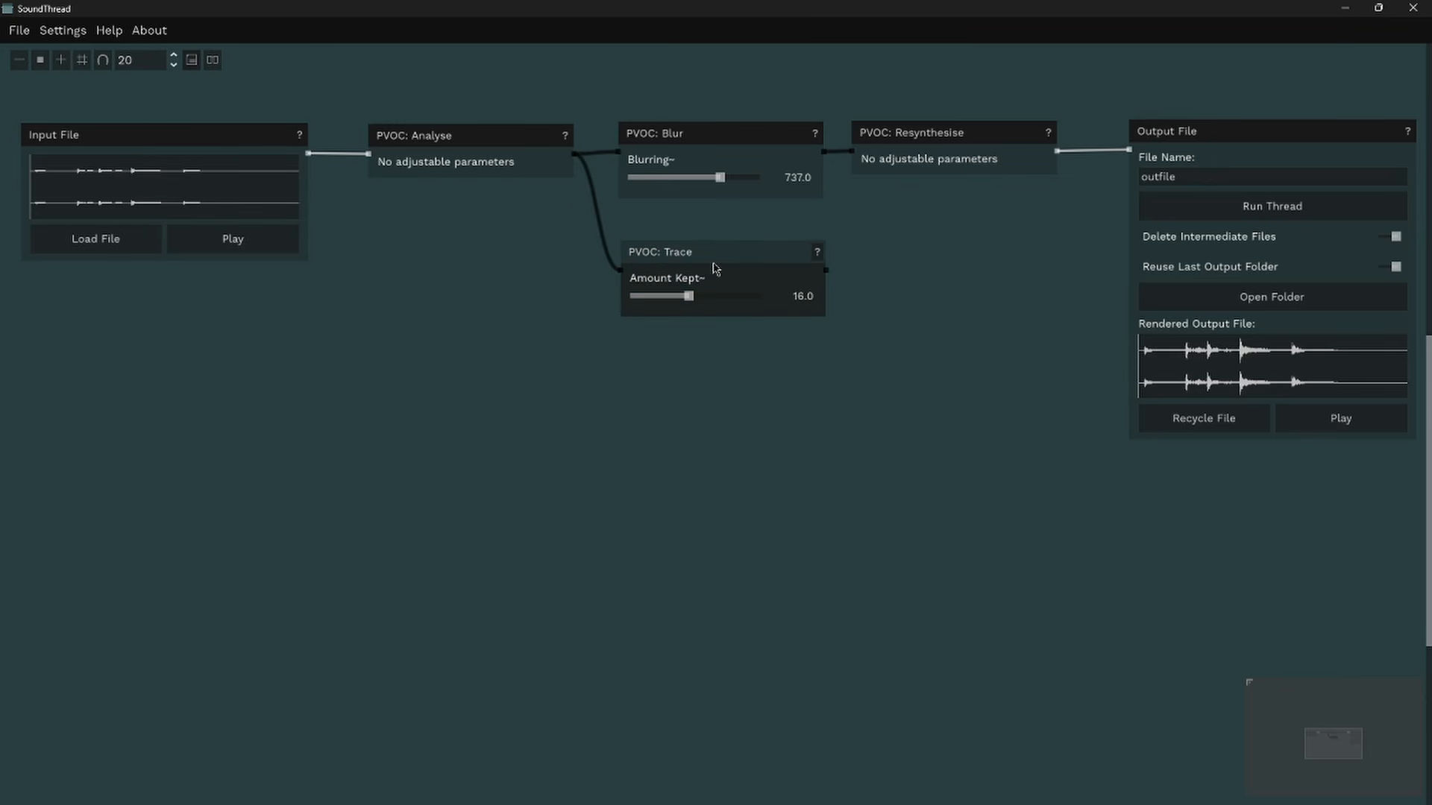
left_click_drag(828, 263, 851, 155)
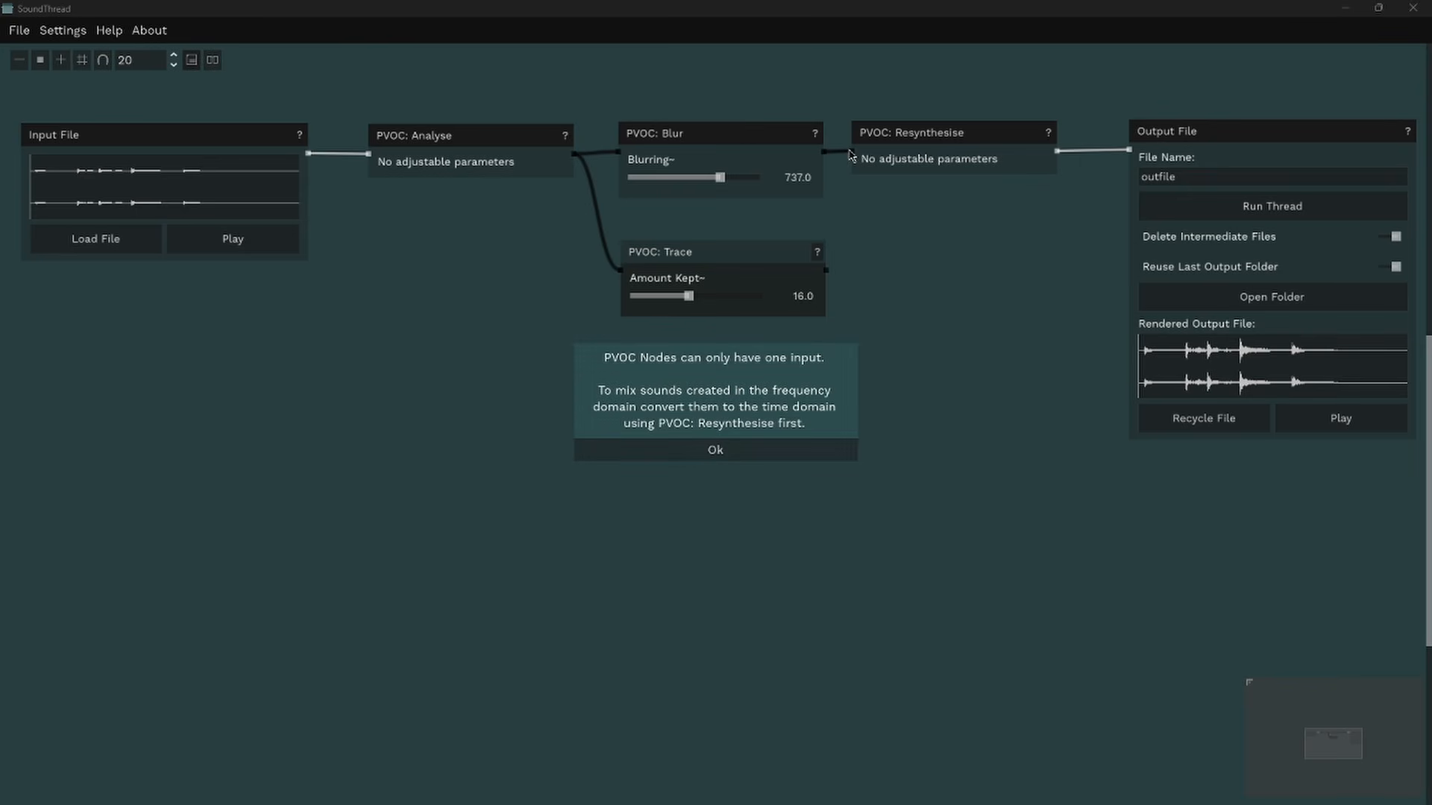
Step: Dismiss the message, add a second PVOC Resynthesise node beside Trace, and wire Trace through it to Output File
left_click(806, 452)
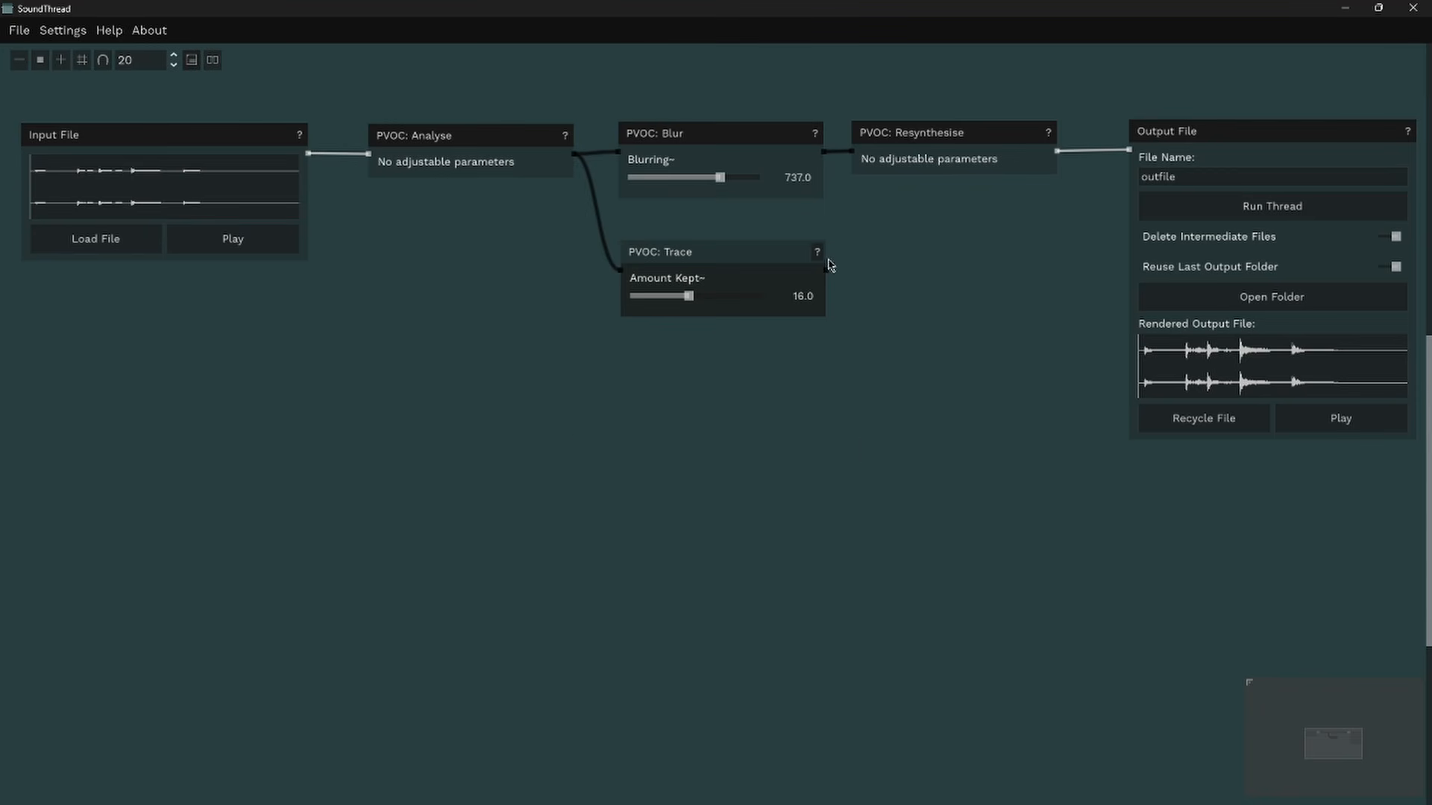
right_click(880, 262)
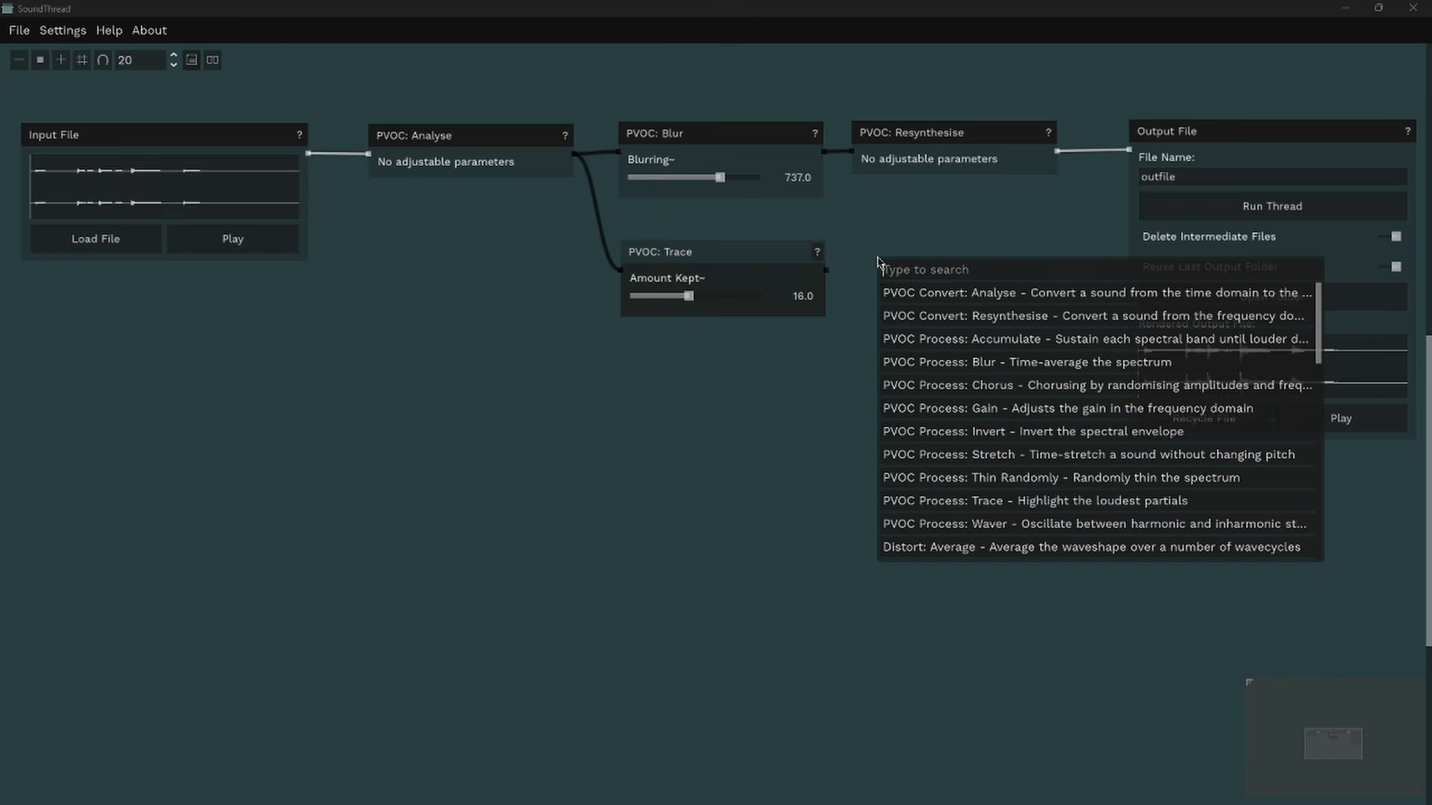
left_click(925, 317)
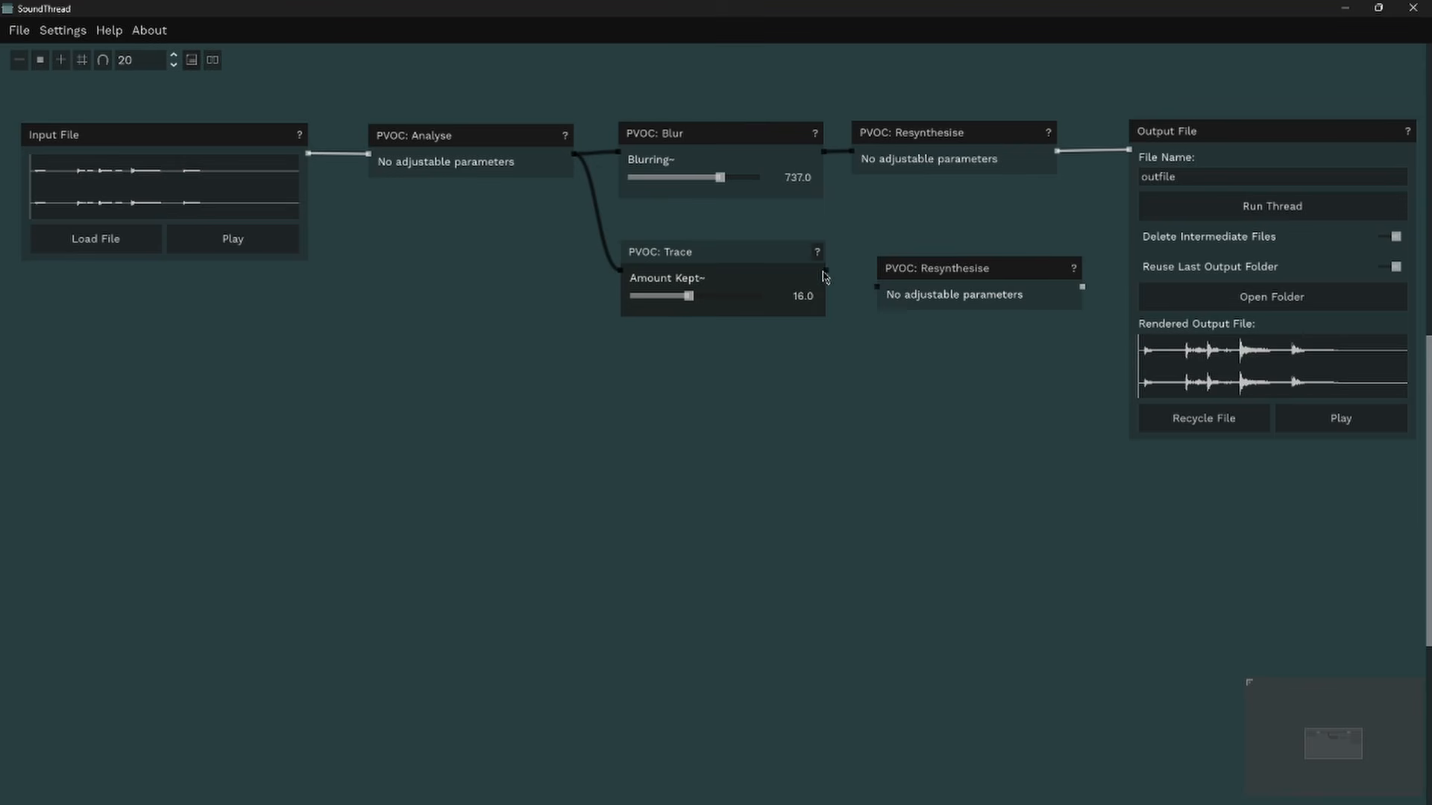
mouse_move(827, 270)
left_mouse_down()
mouse_move(878, 292)
mouse_move(881, 257)
left_mouse_up()
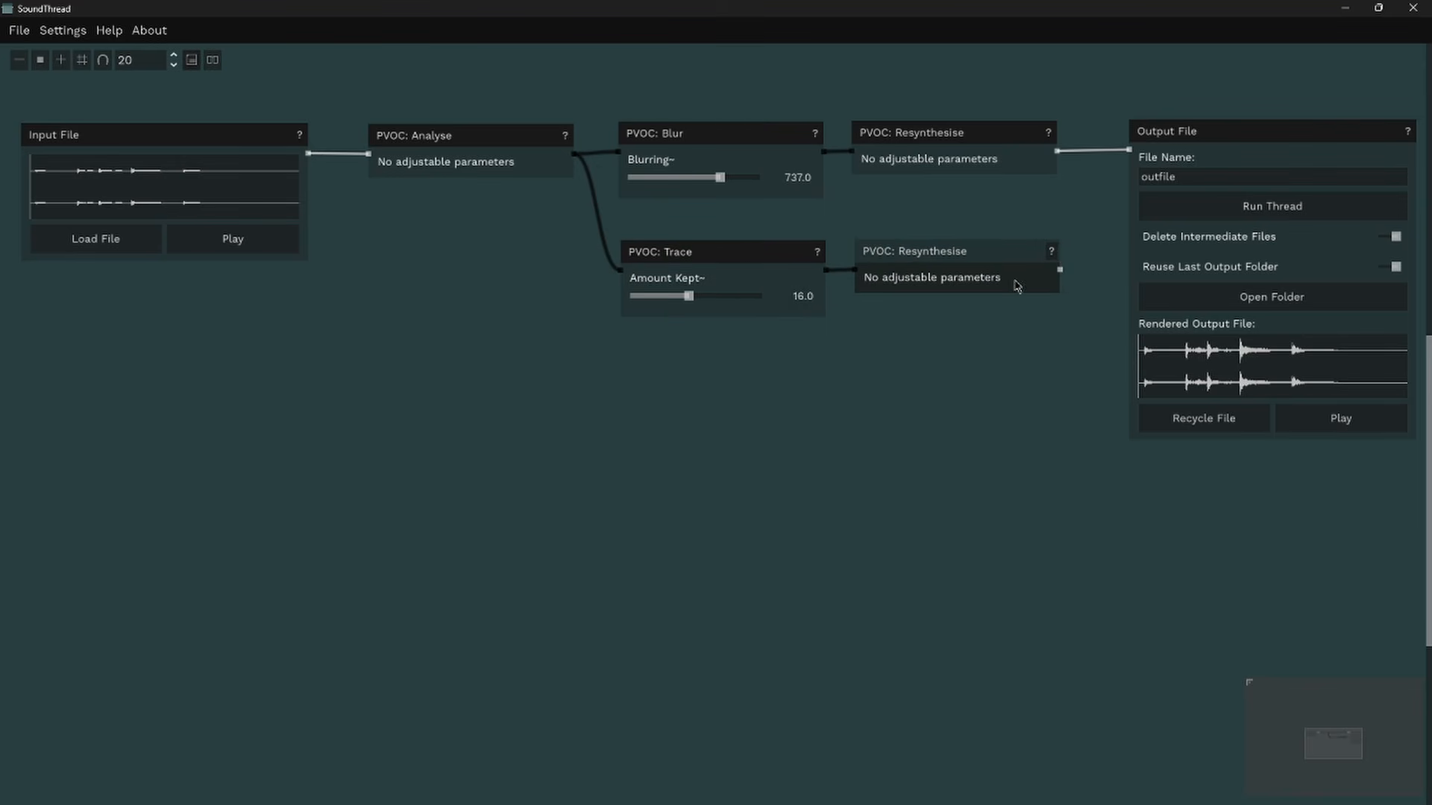
left_click_drag(1060, 270, 1130, 151)
Step: Run the thread with the parallel Blur and Trace paths and listen to the mixed output
left_click(1241, 224)
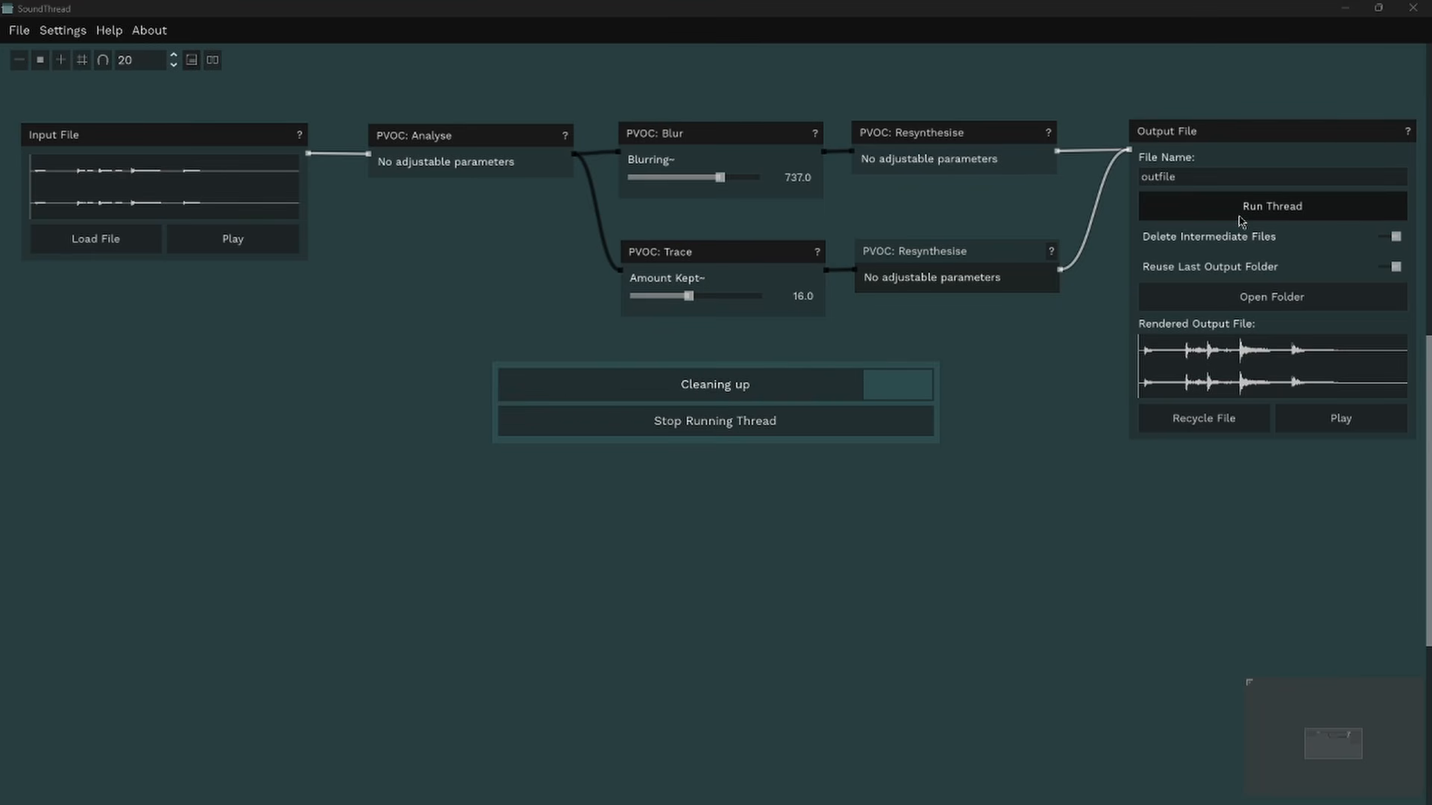
left_click(1322, 428)
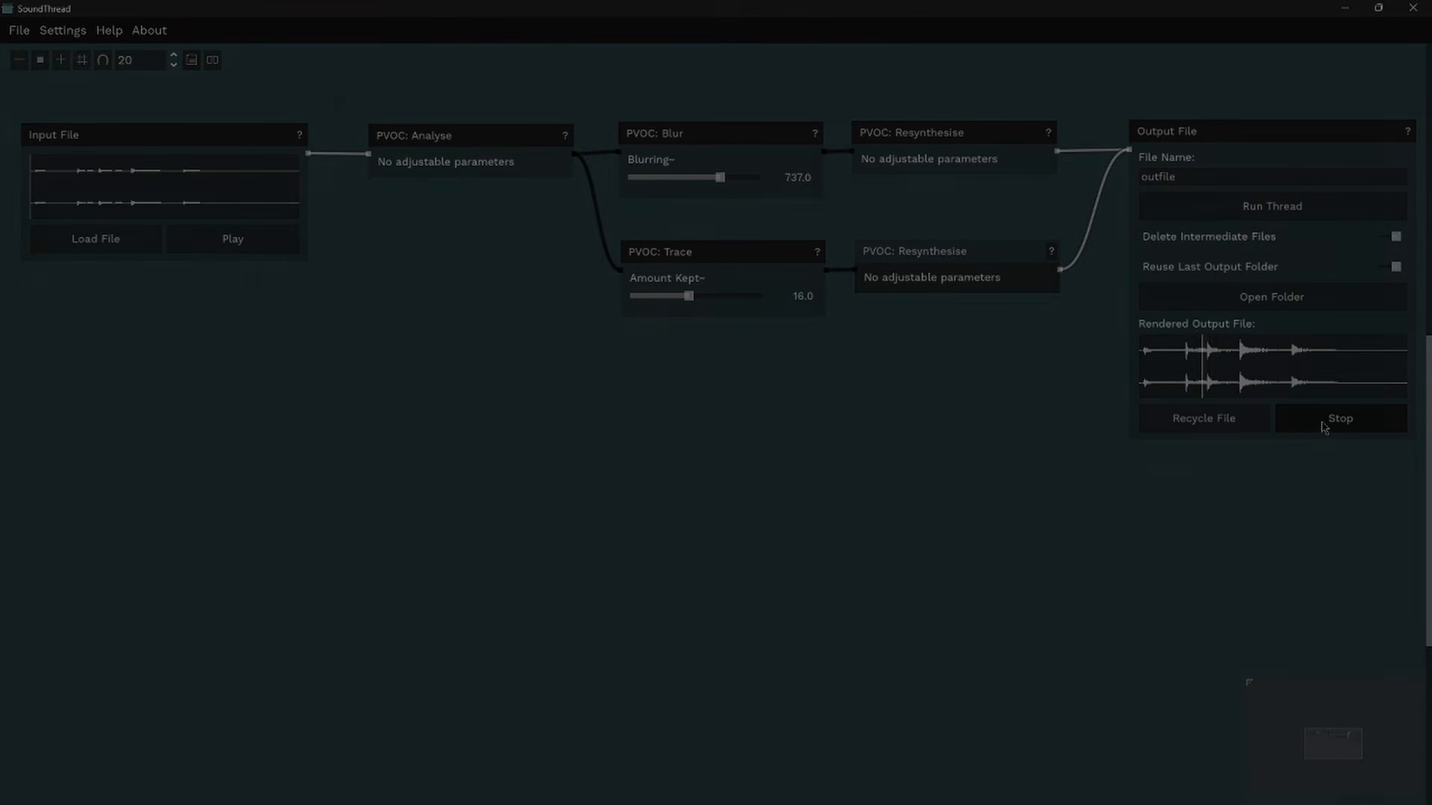
left_click(1324, 426)
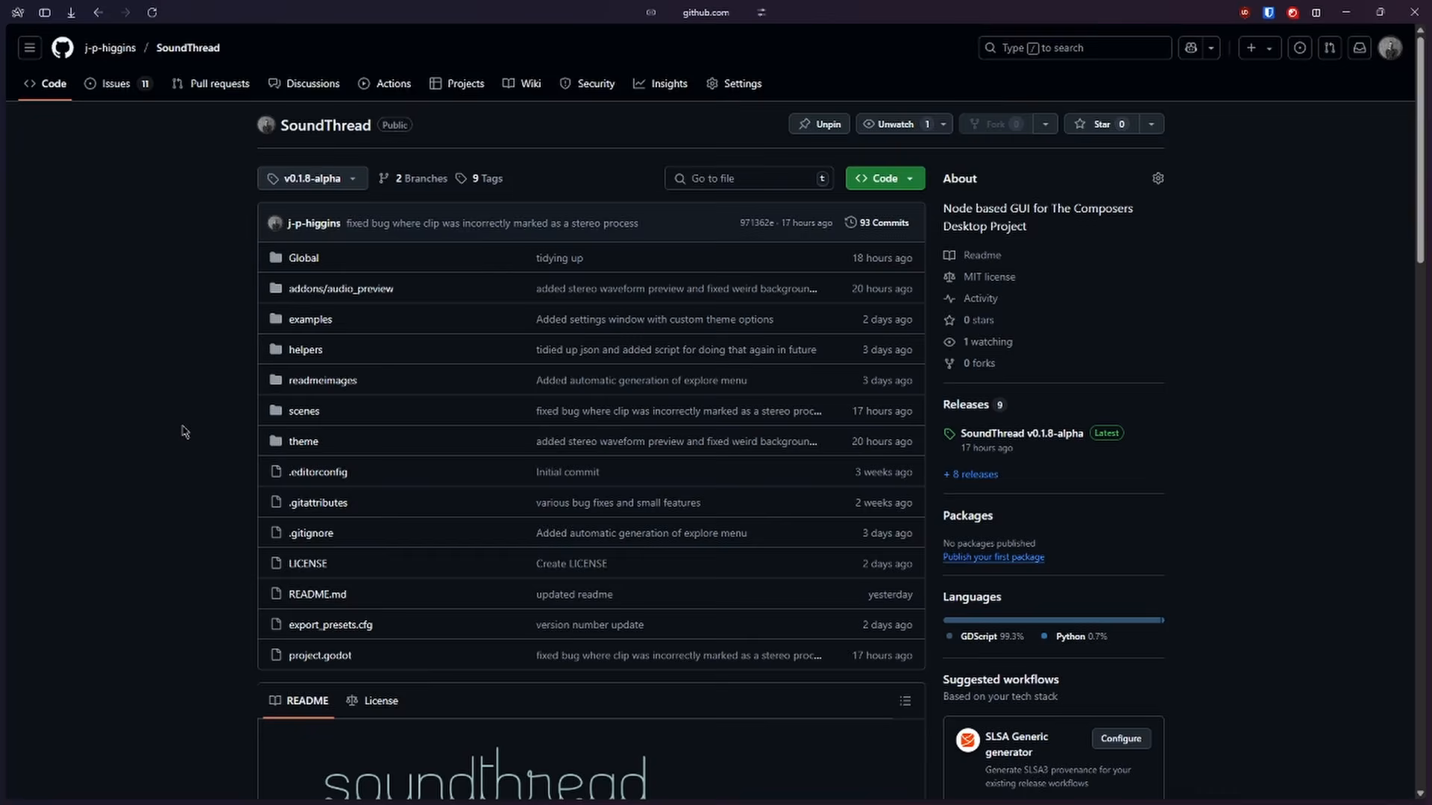
Step: On the SoundThread GitHub page in the browser, find the Support SoundThread section of the README and open its Ko-Fi link
scroll(184, 432, "down", 10)
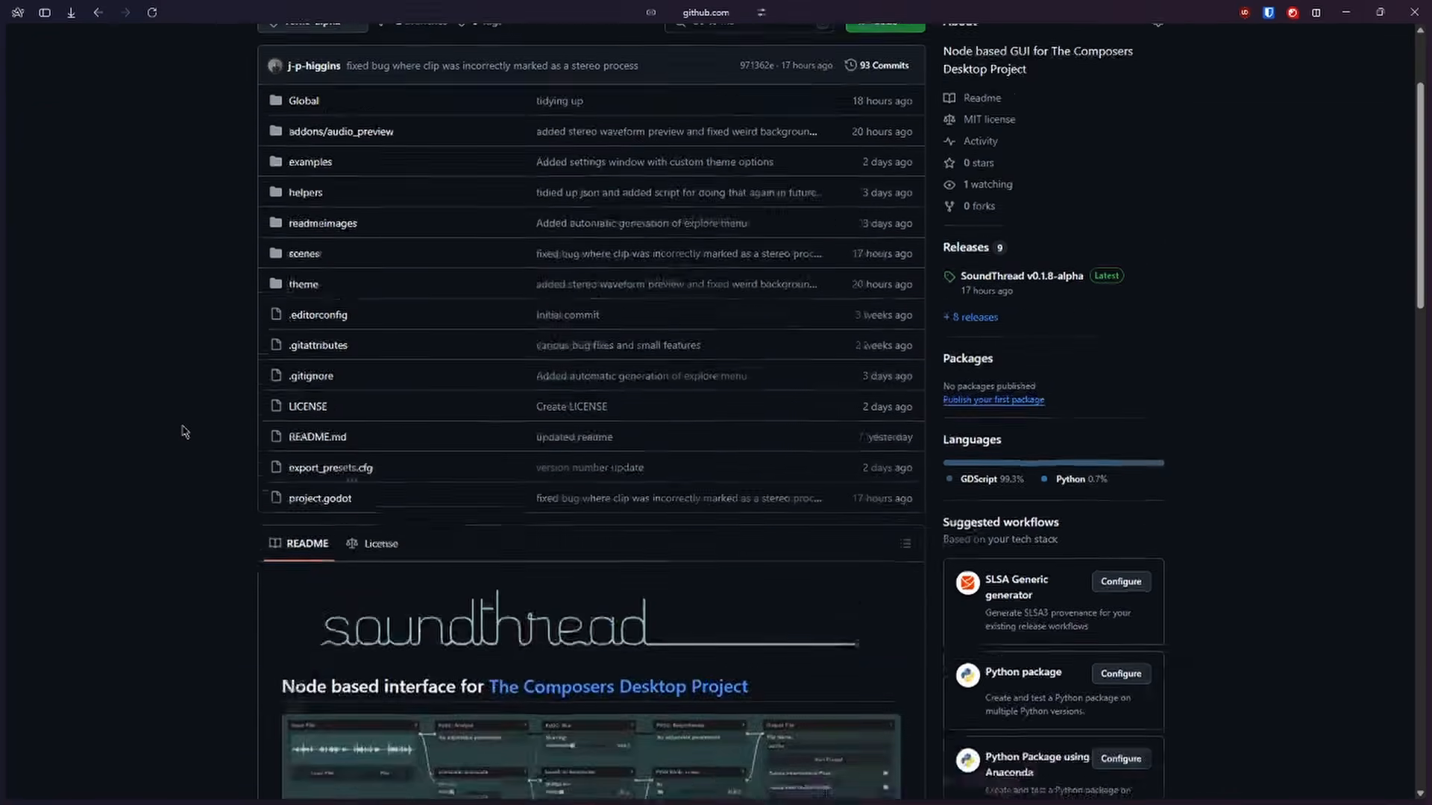
scroll(185, 432, "down", 13)
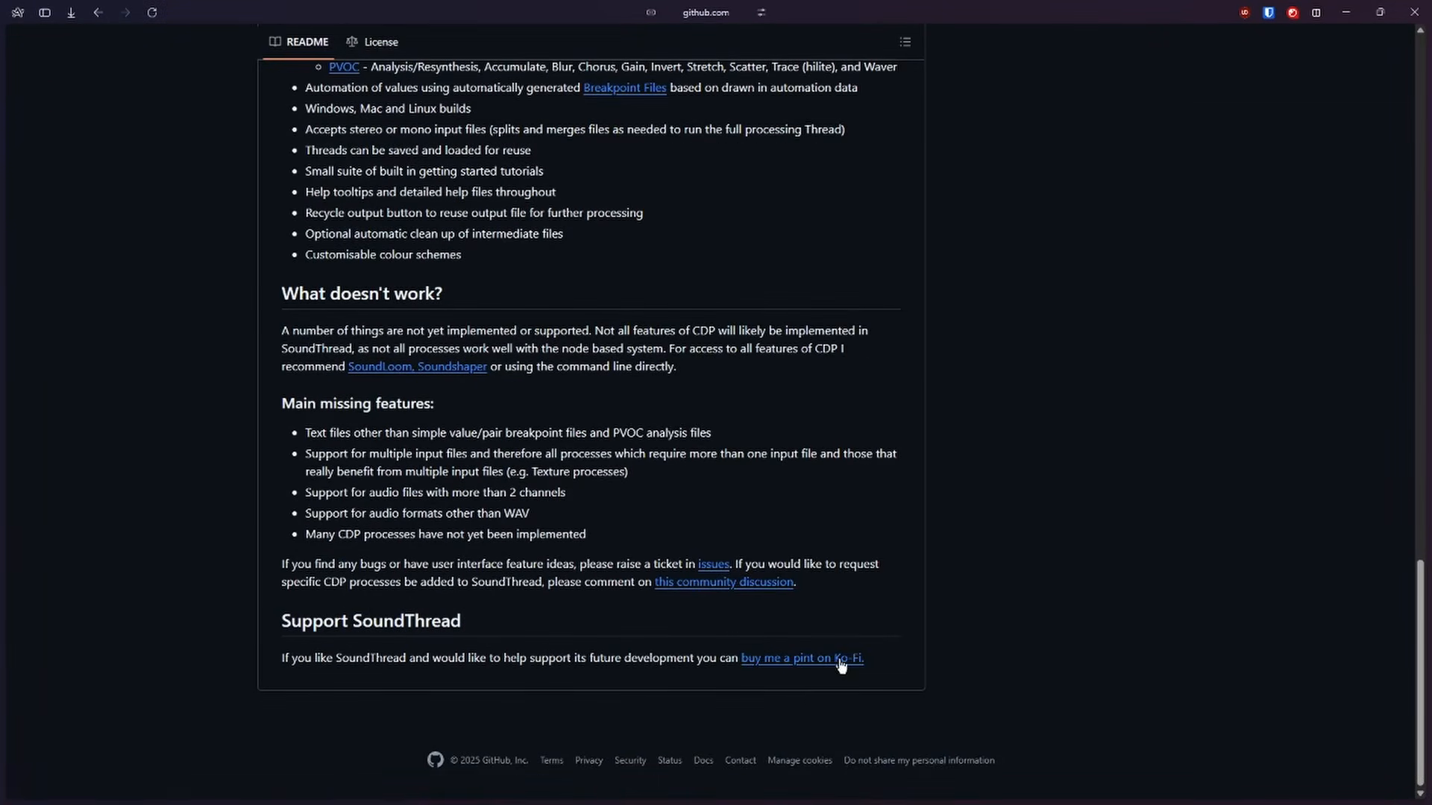
left_click(840, 661)
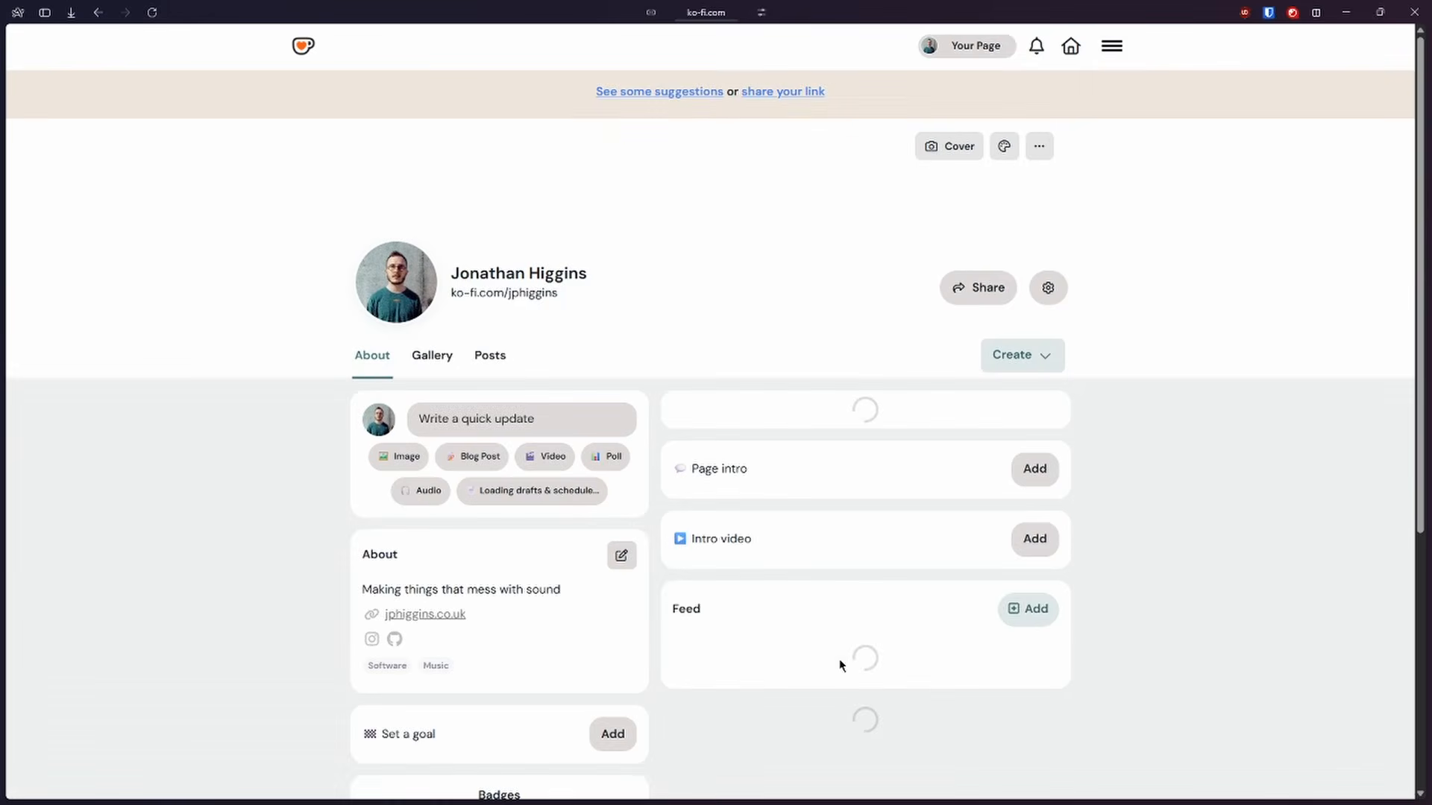